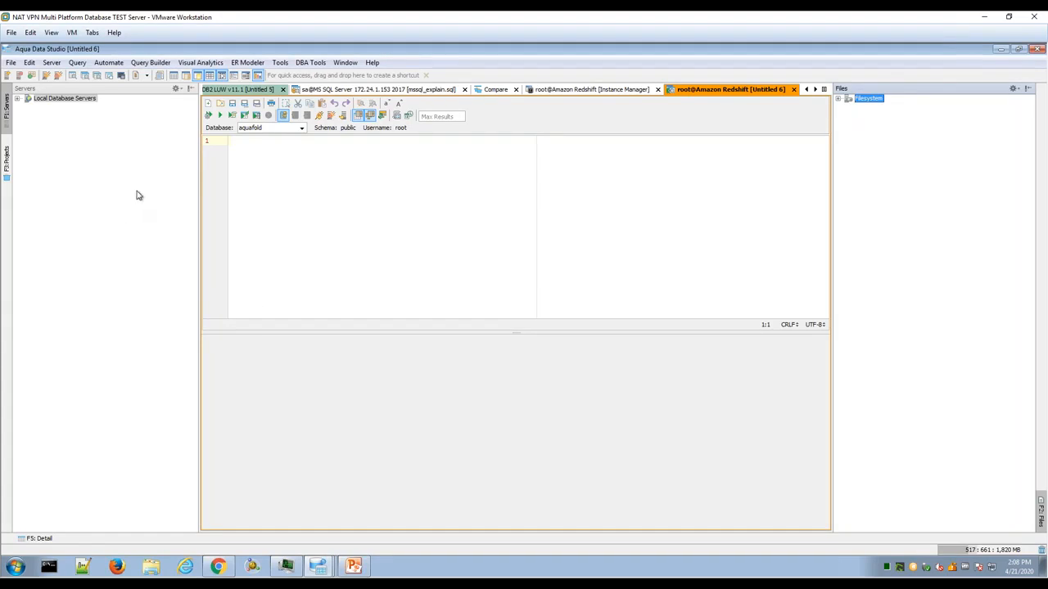
Step: Expand the Local Database Servers tree and view the Servers panel's display mode options
left_click(185, 90)
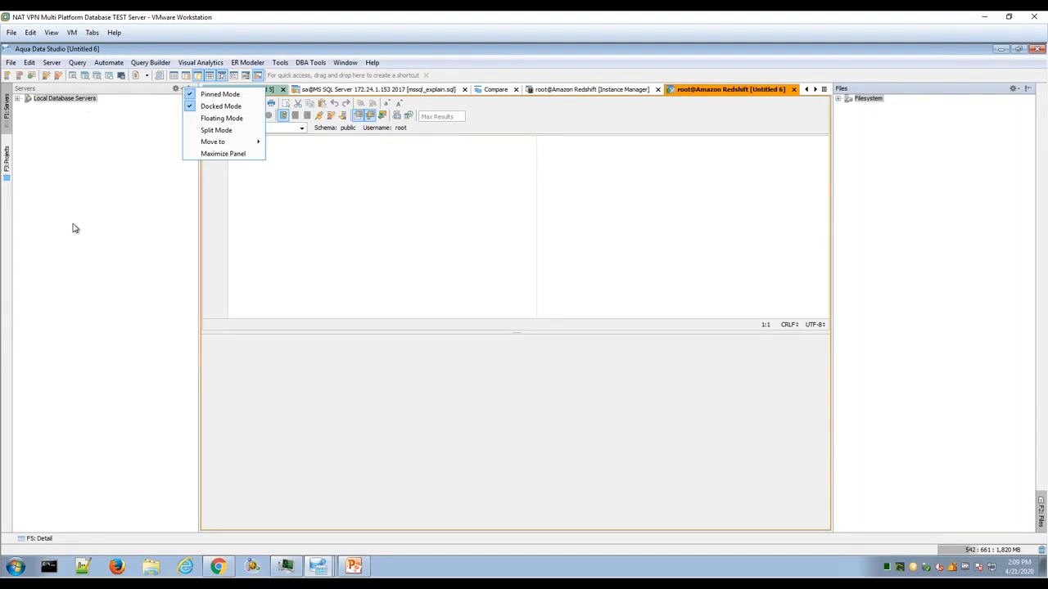
key("Escape")
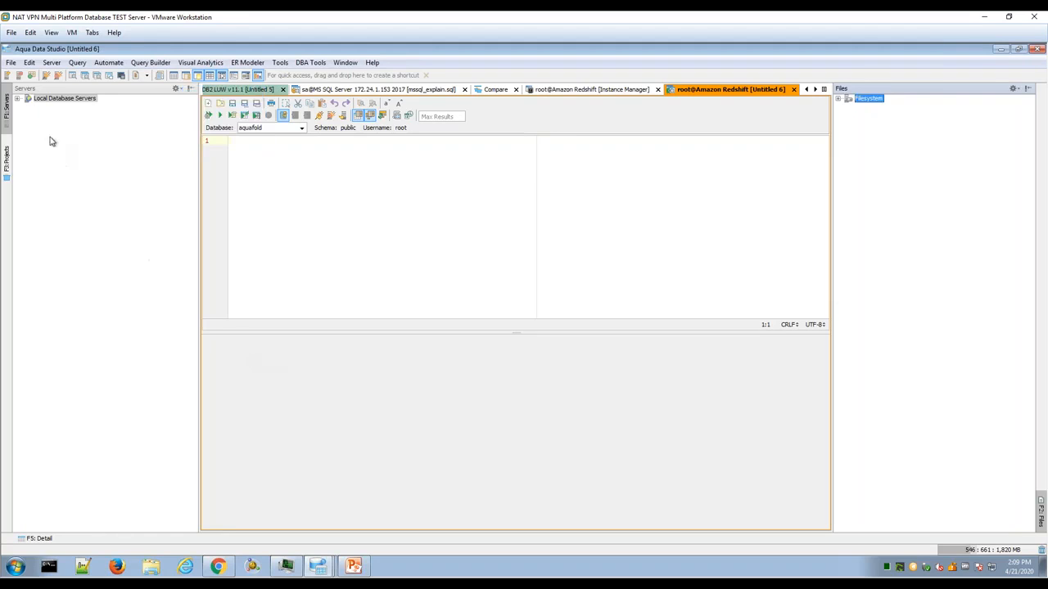
left_click(19, 100)
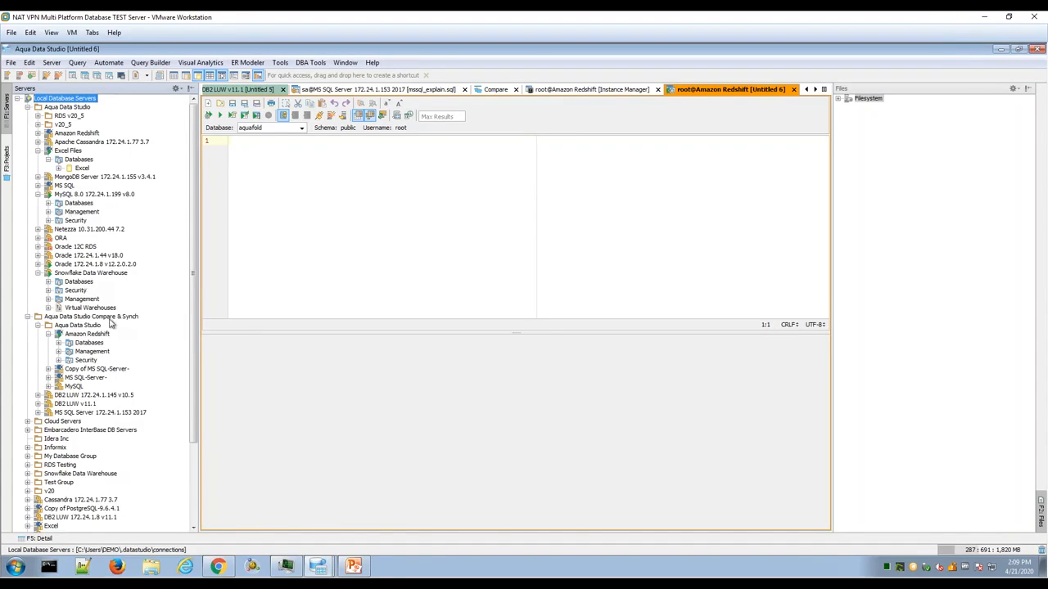
left_click(183, 92)
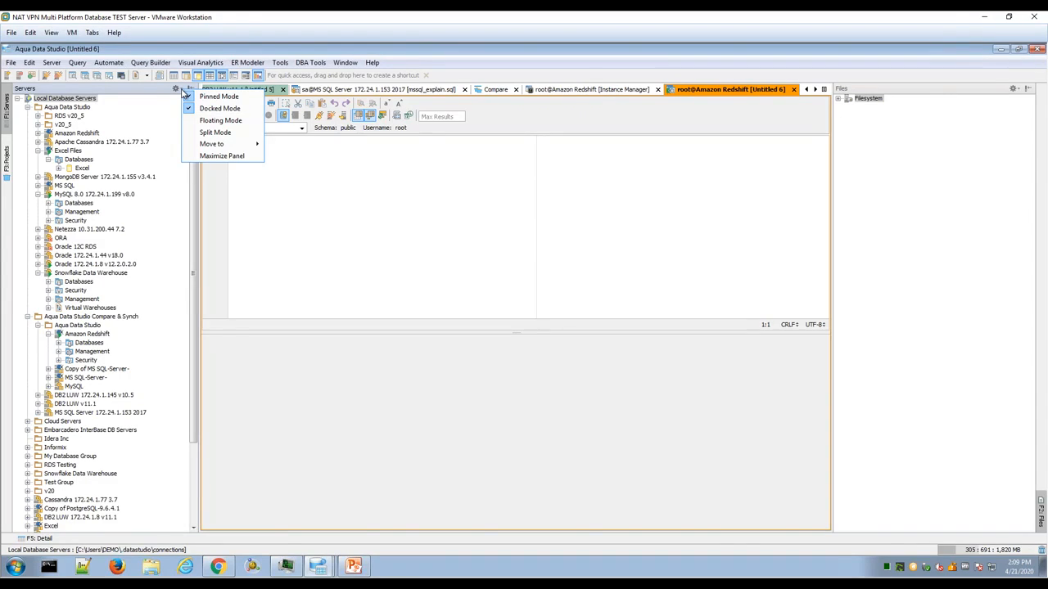
Step: Expand the Filesystem tree down to the MSSQL folder in DATA FOLDER and view the Filesystem root's available commands
left_click(839, 102)
left_click(839, 100)
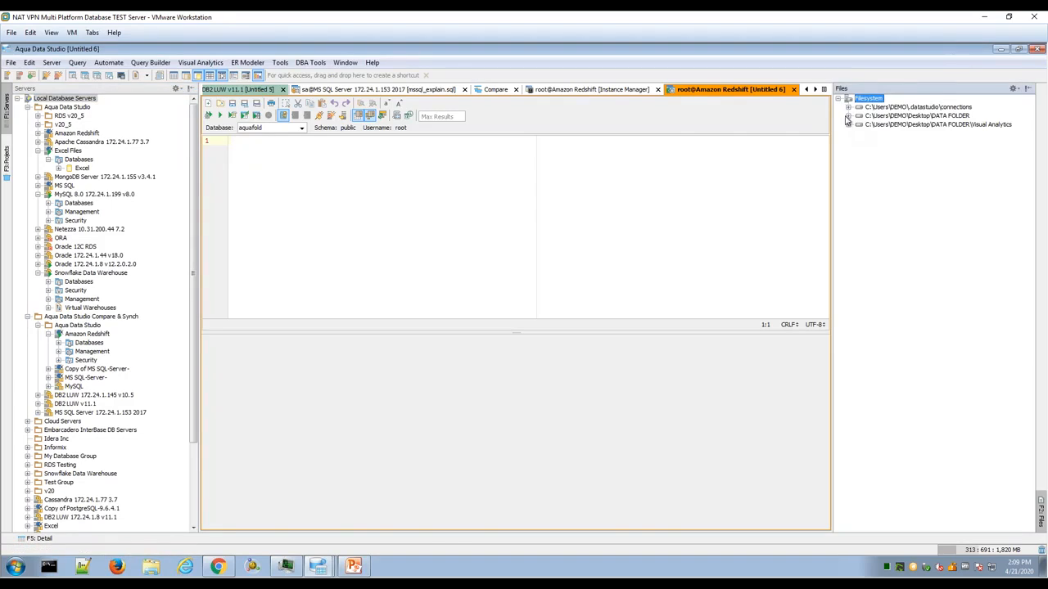
left_click(848, 115)
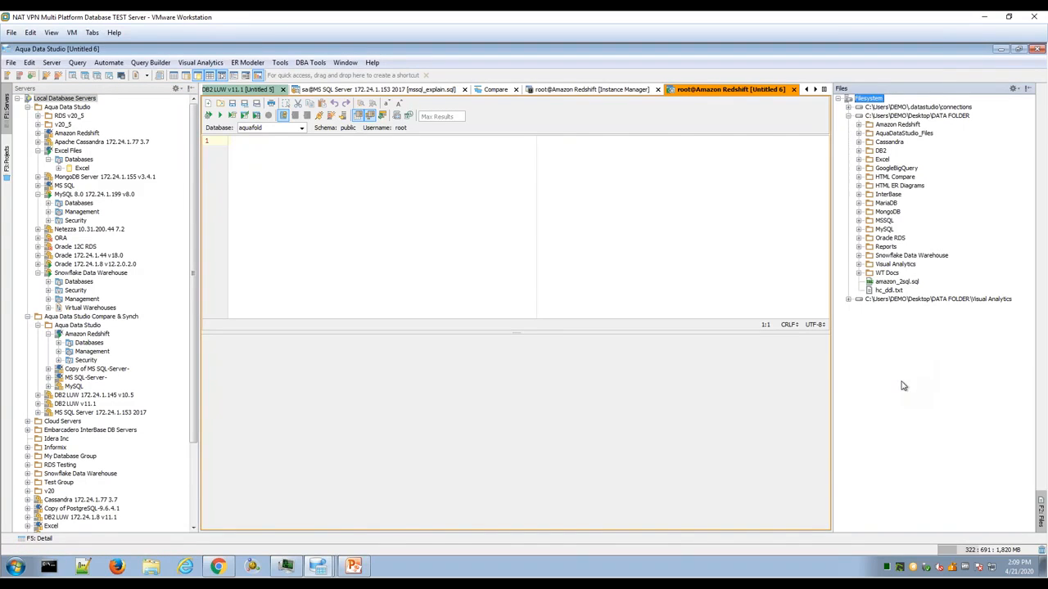
left_click(859, 221)
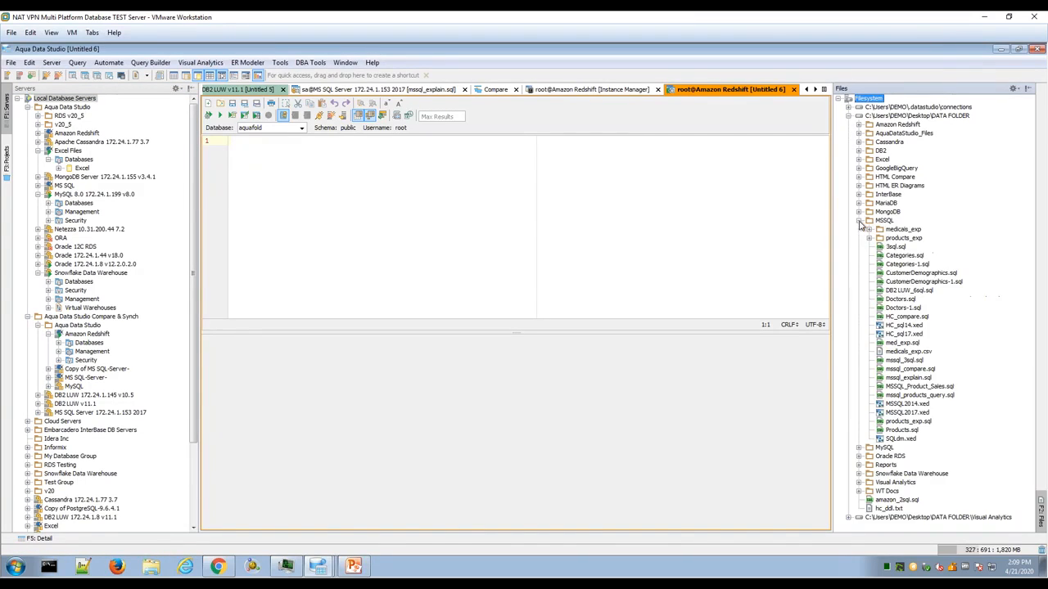
right_click(869, 98)
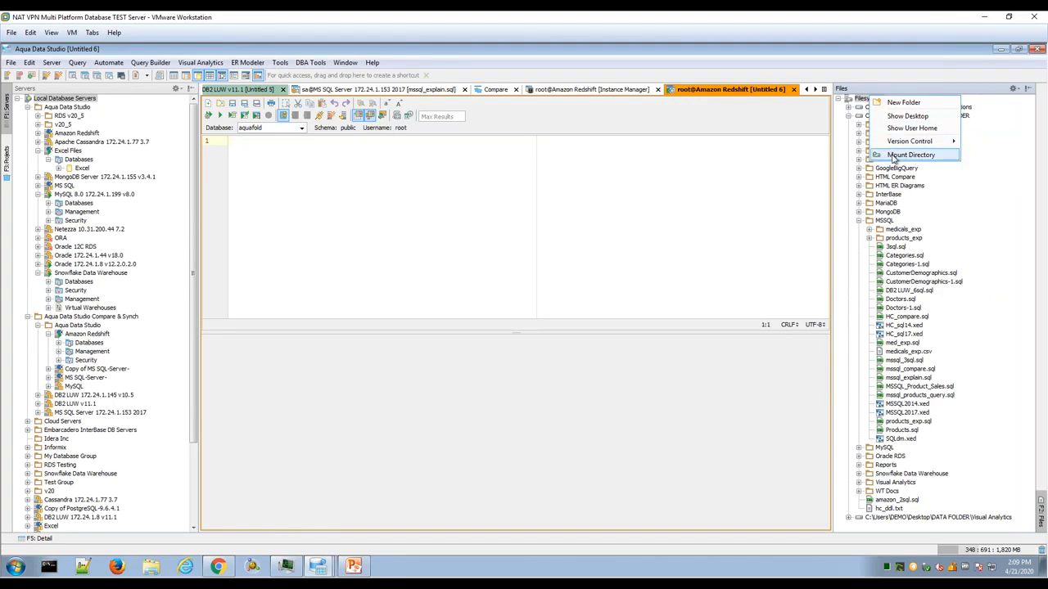
left_click(969, 366)
Step: Widen the Files panel, expand its MySQL folder, and narrow the Servers panel slightly
left_click_drag(831, 310, 804, 311)
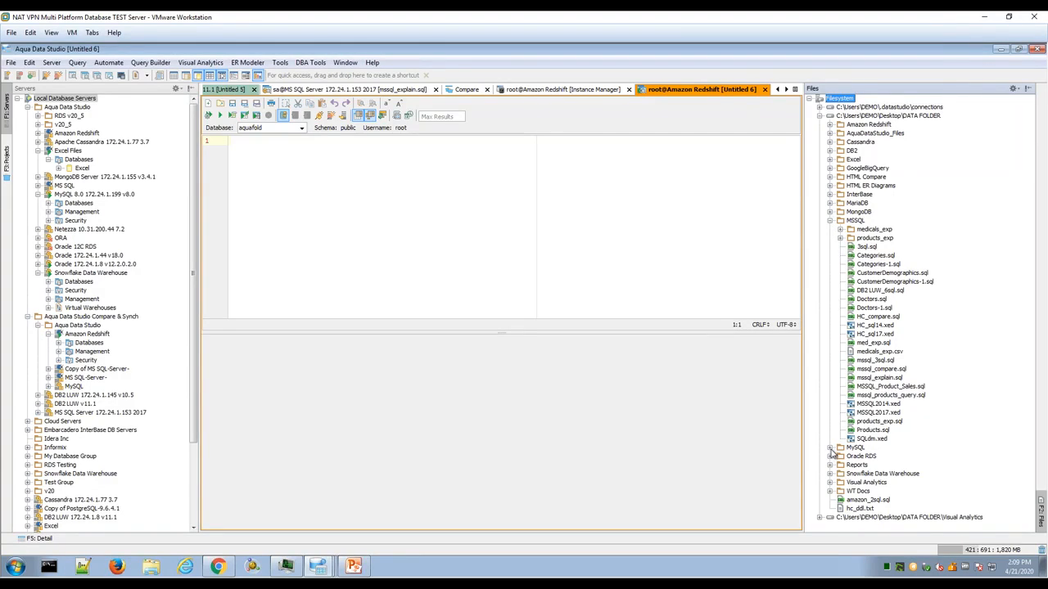
left_click(830, 448)
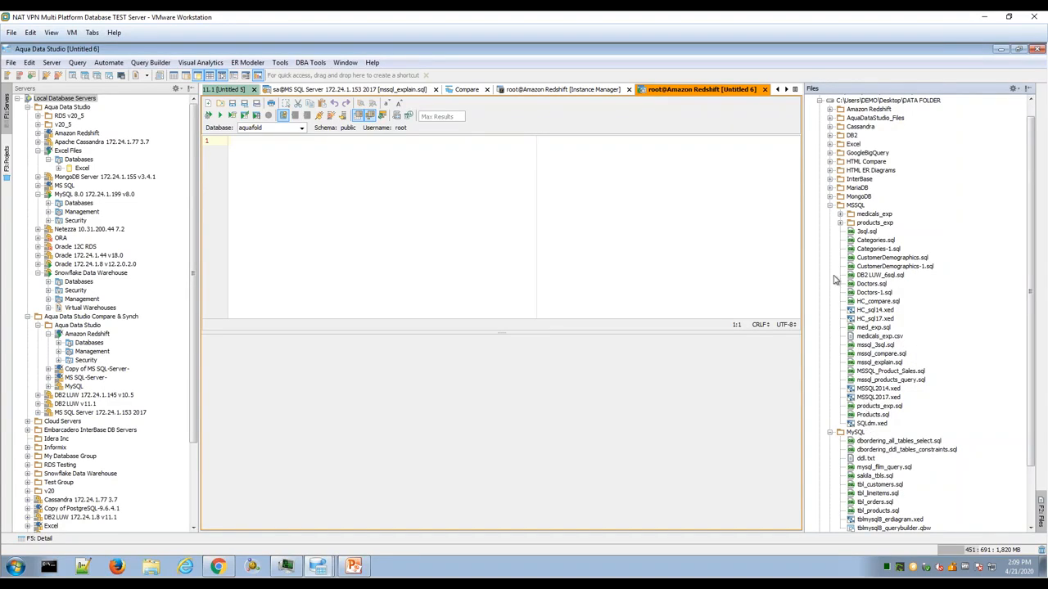
scroll(1032, 289, "up", 1)
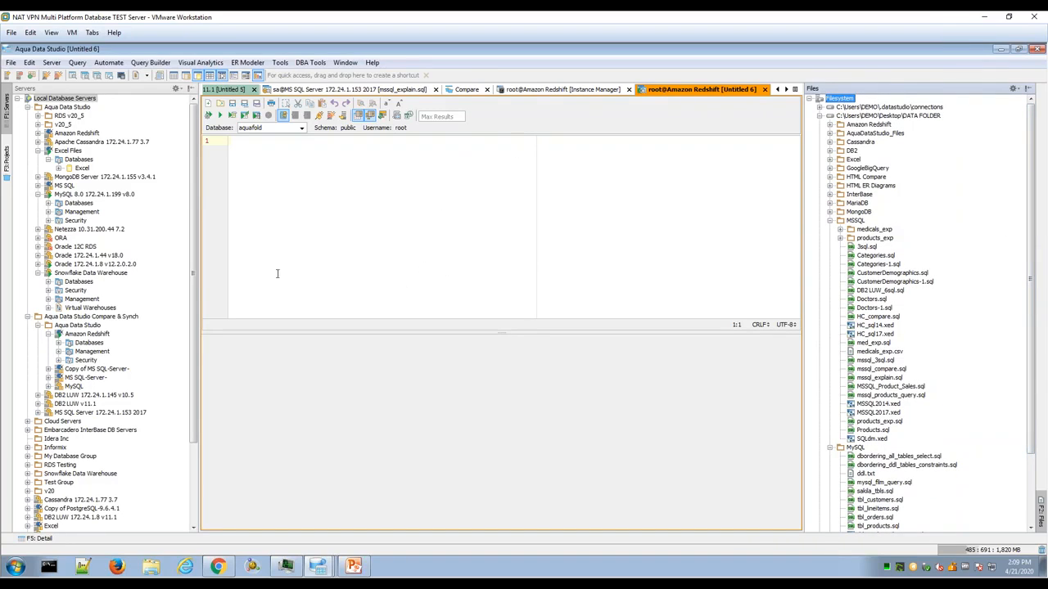
left_click_drag(197, 281, 183, 281)
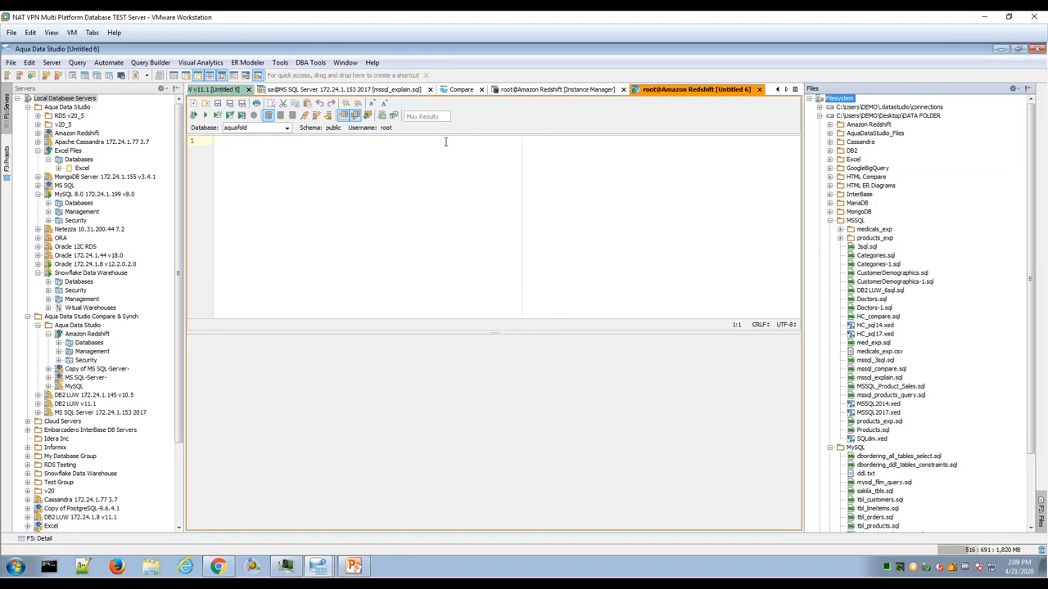
Step: Switch to the mssql_explain.sql query on MS SQL Server 172.24.1.153 2017 and execute it
left_click(468, 91)
left_click(404, 91)
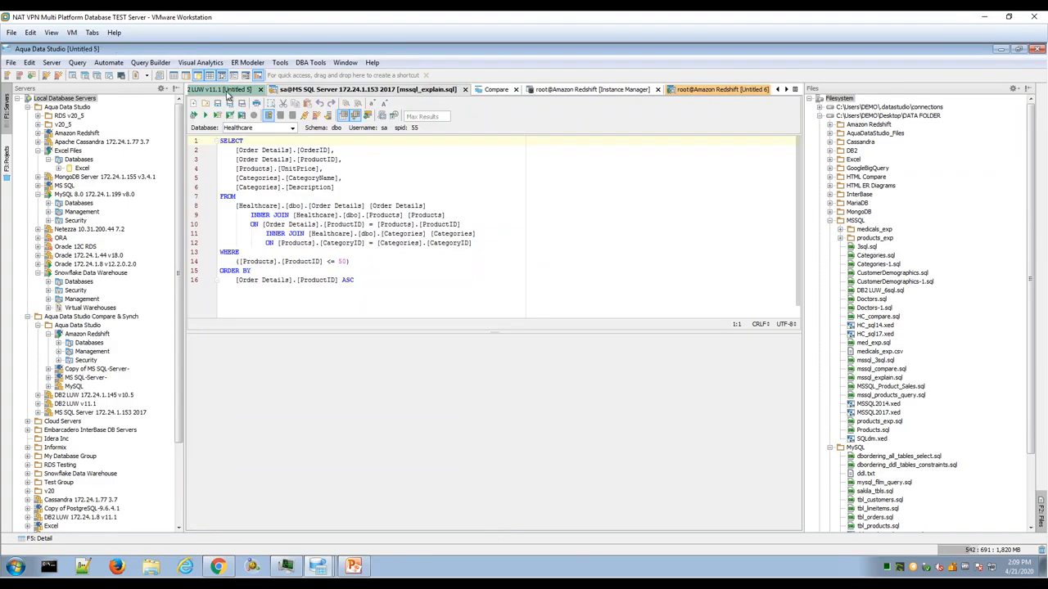
left_click(230, 93)
left_click(433, 95)
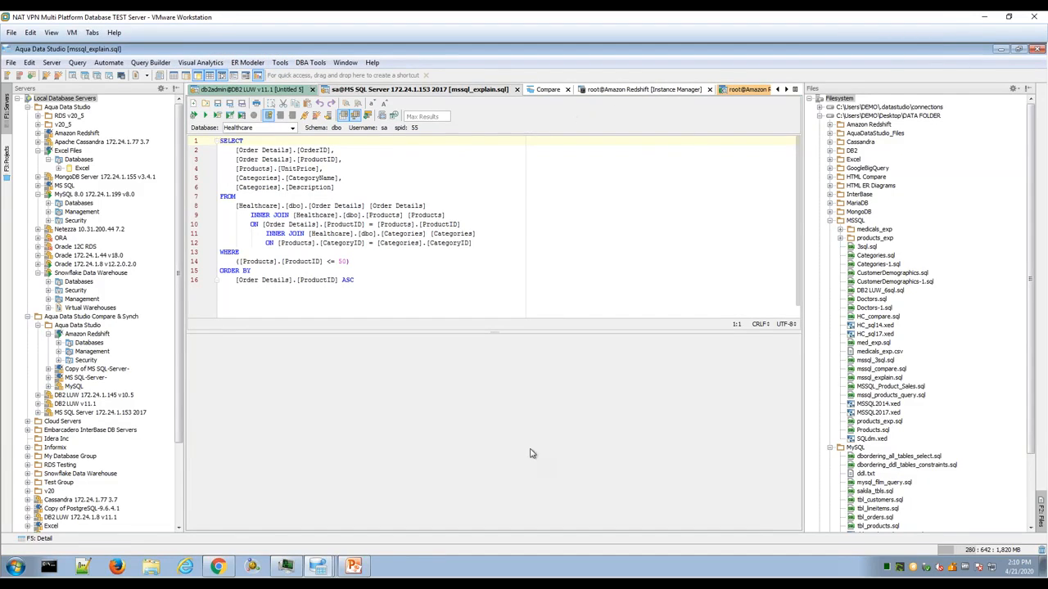
key("ctrl+e")
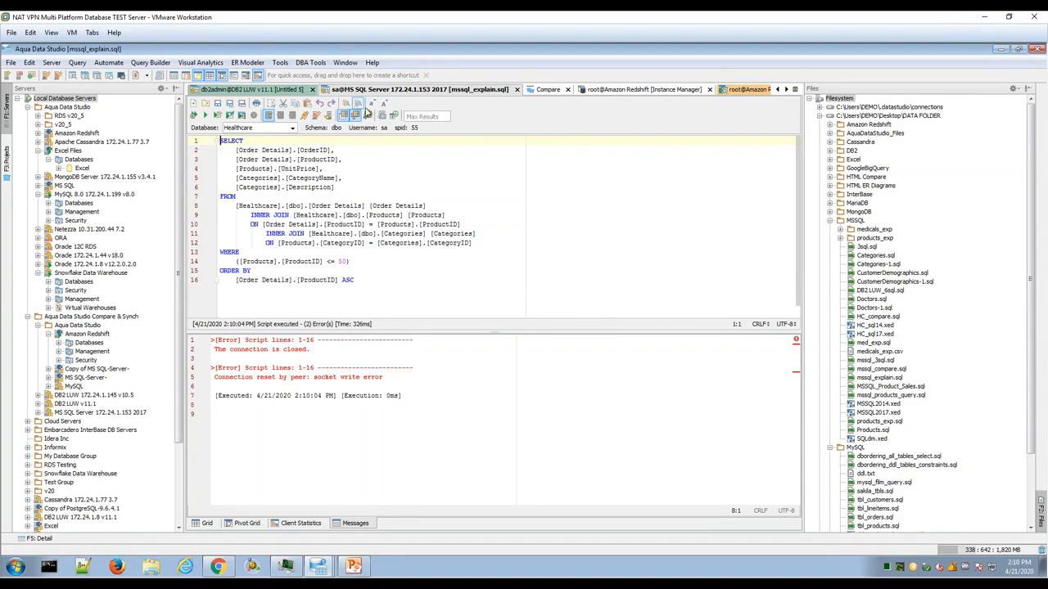
Step: View the Amazon Redshift Instance Manager, switch to mssql_explain.sql on the MS SQL server, and look over the available query commands
left_click(635, 90)
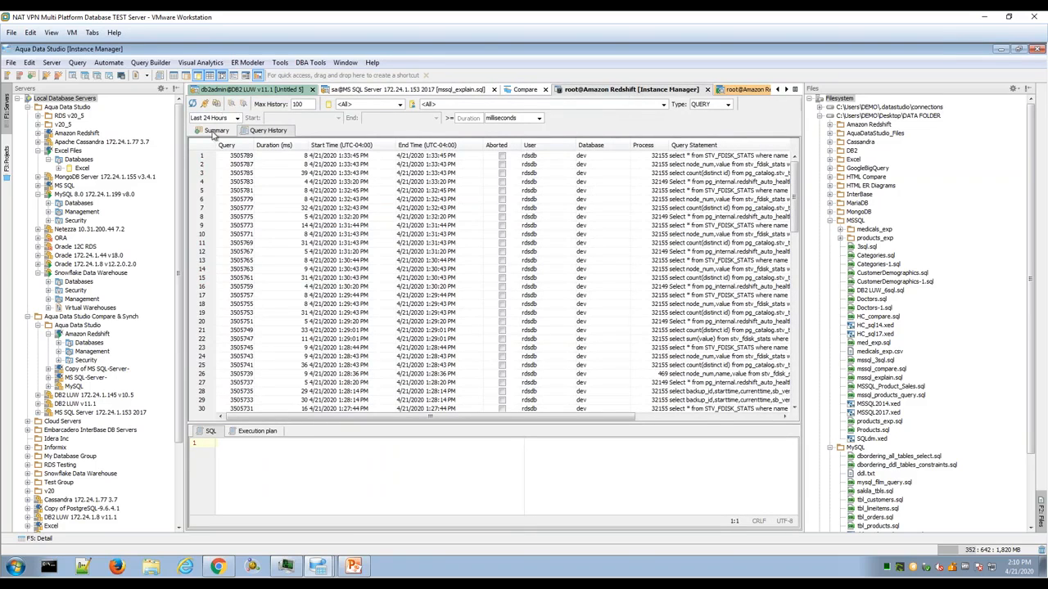
left_click(737, 88)
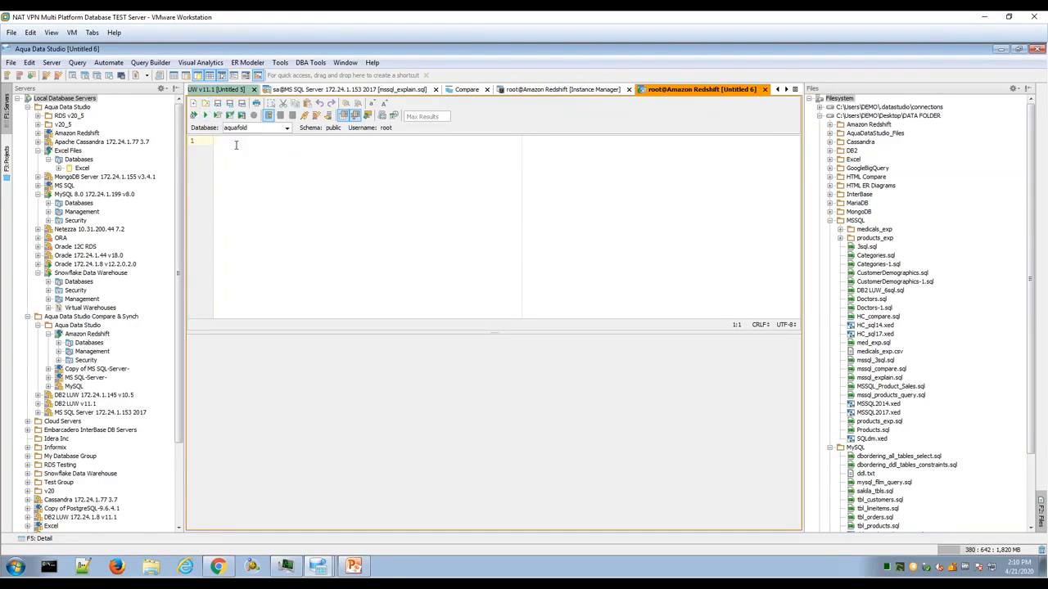
left_click(794, 89)
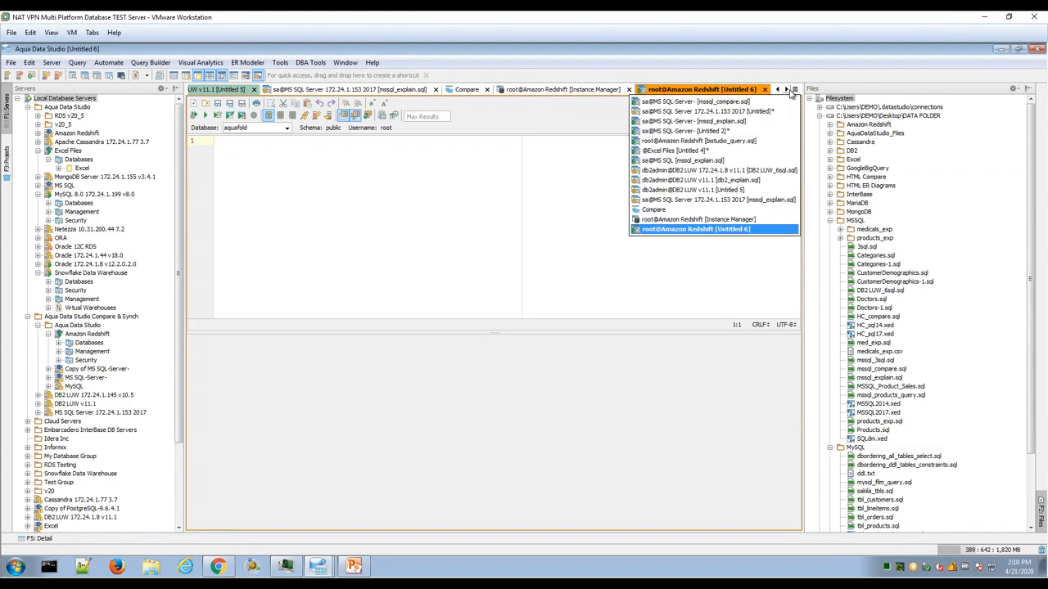
left_click(738, 161)
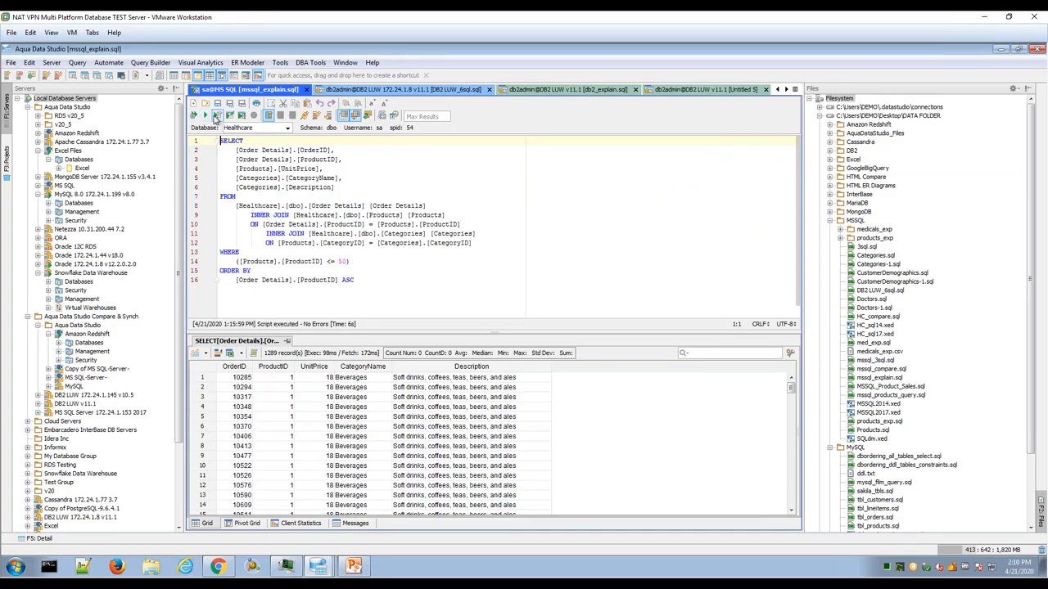
left_click(77, 63)
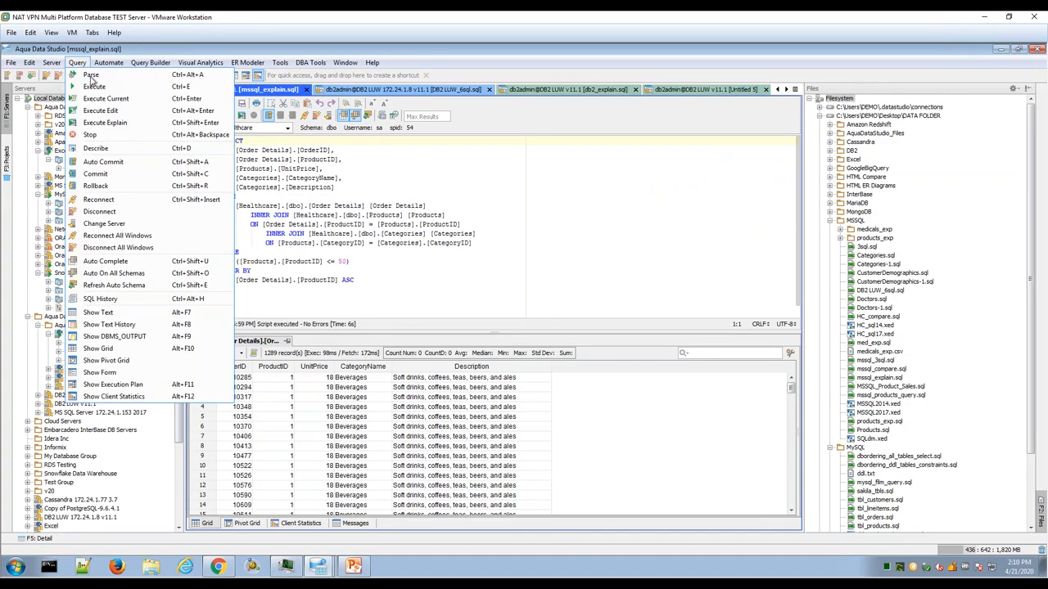
left_click(486, 540)
Step: Show the Product Sales Visual Analytics workbook and MySQL Query Builder as separate windows, and view the workbook's file commands
mouse_move(319, 569)
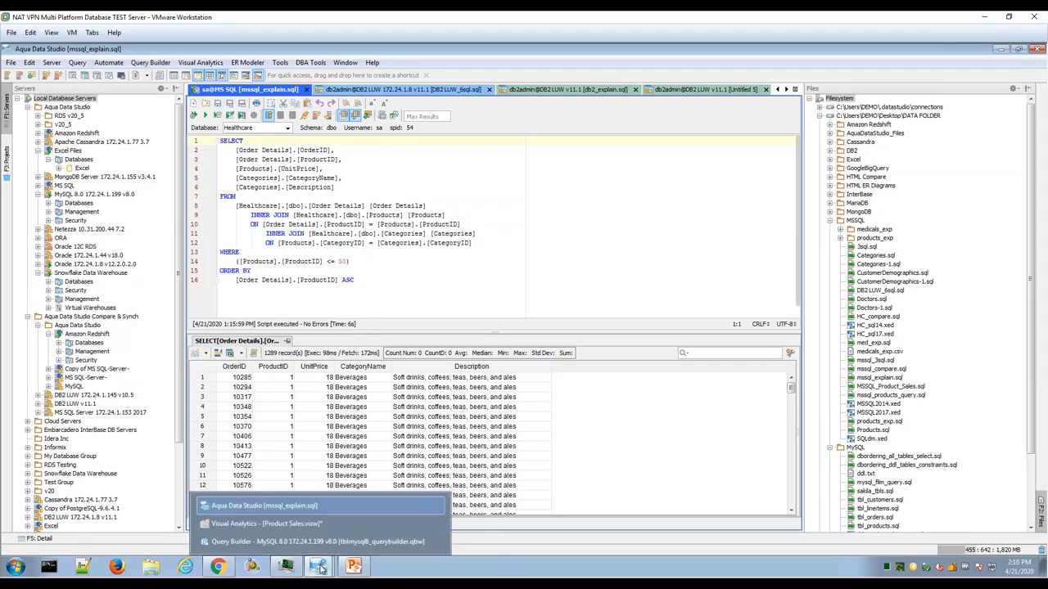
left_click(323, 528)
left_click_drag(574, 125, 309, 124)
mouse_move(324, 571)
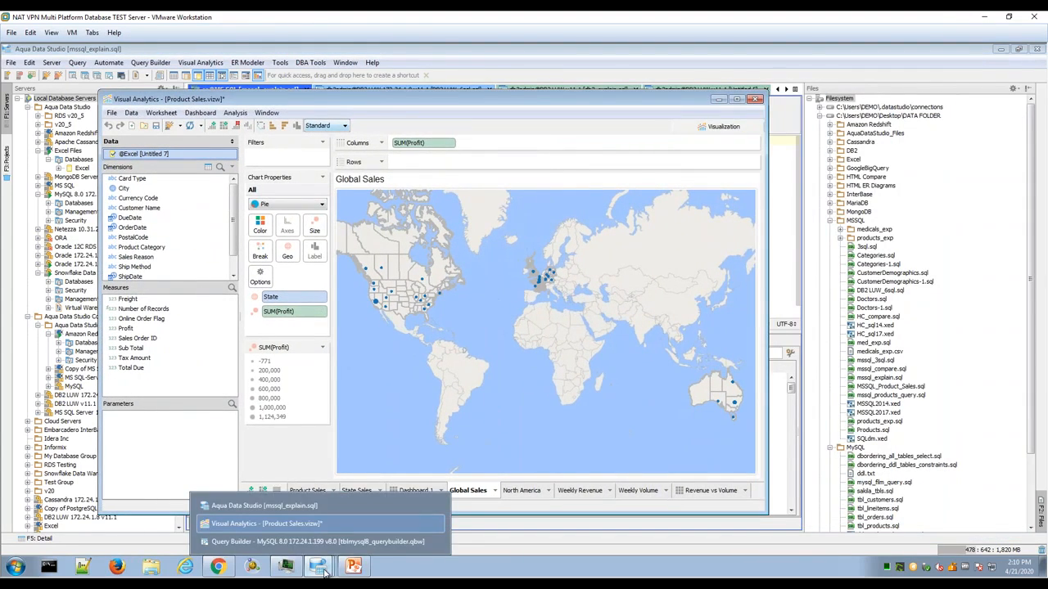
left_click(330, 541)
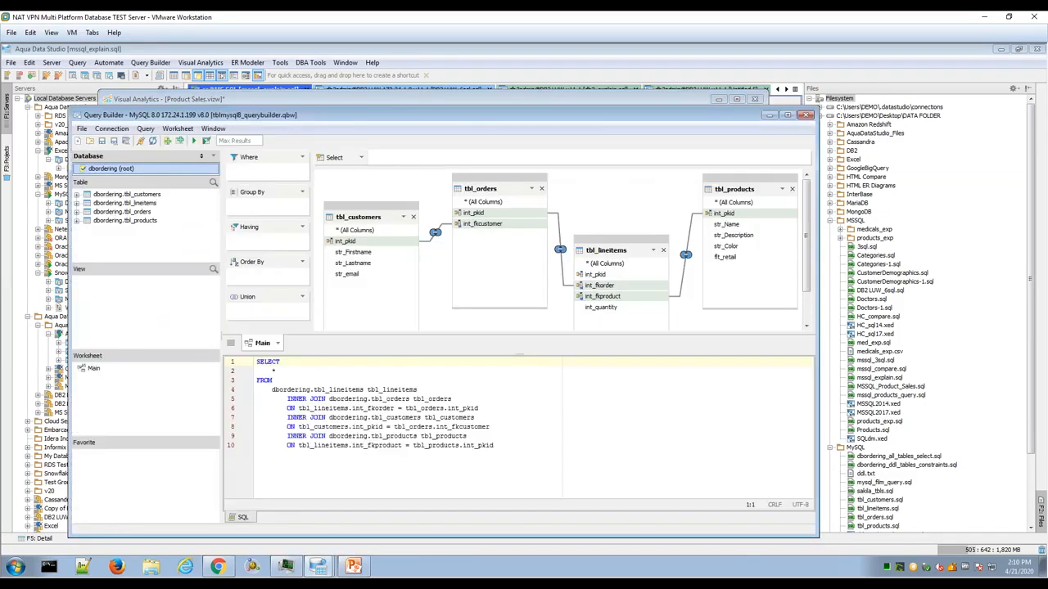
left_click_drag(369, 114, 526, 153)
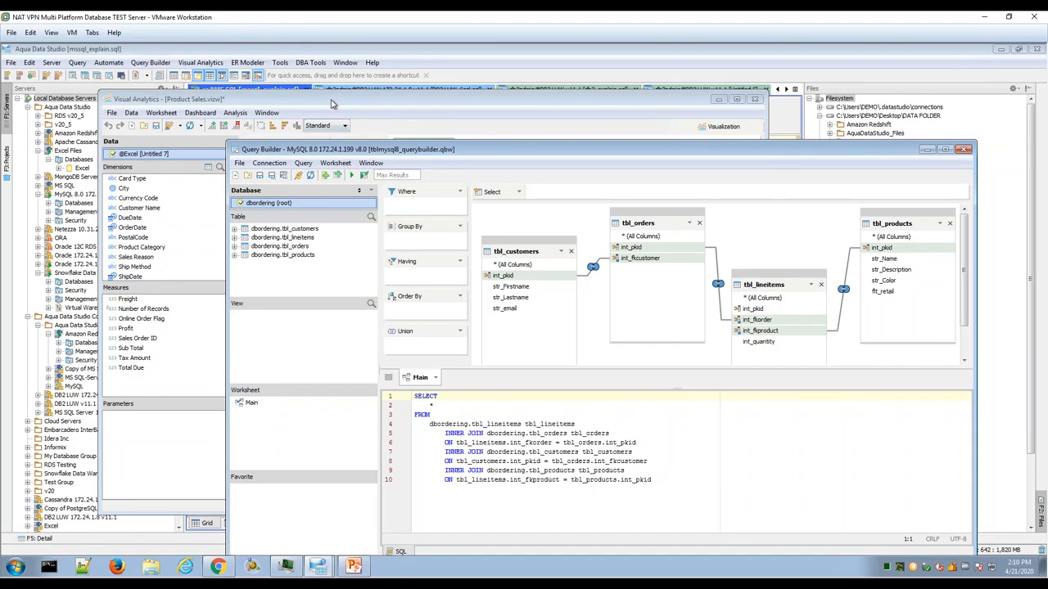
left_click(169, 99)
left_click(112, 112)
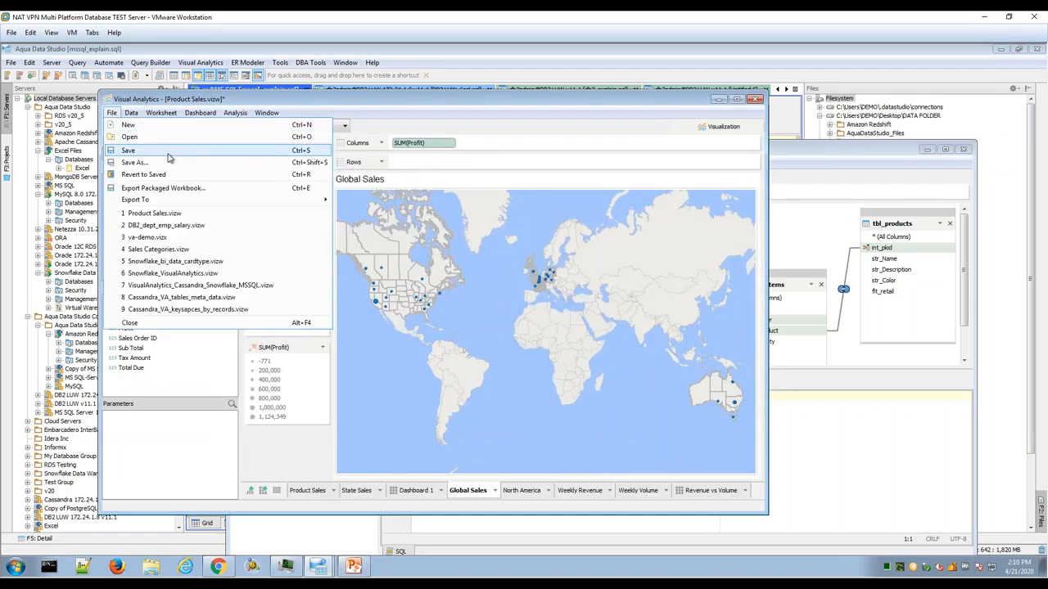
Step: Return to the main window and open a new Query Analyzer for the MS SQL server
left_click(1033, 292)
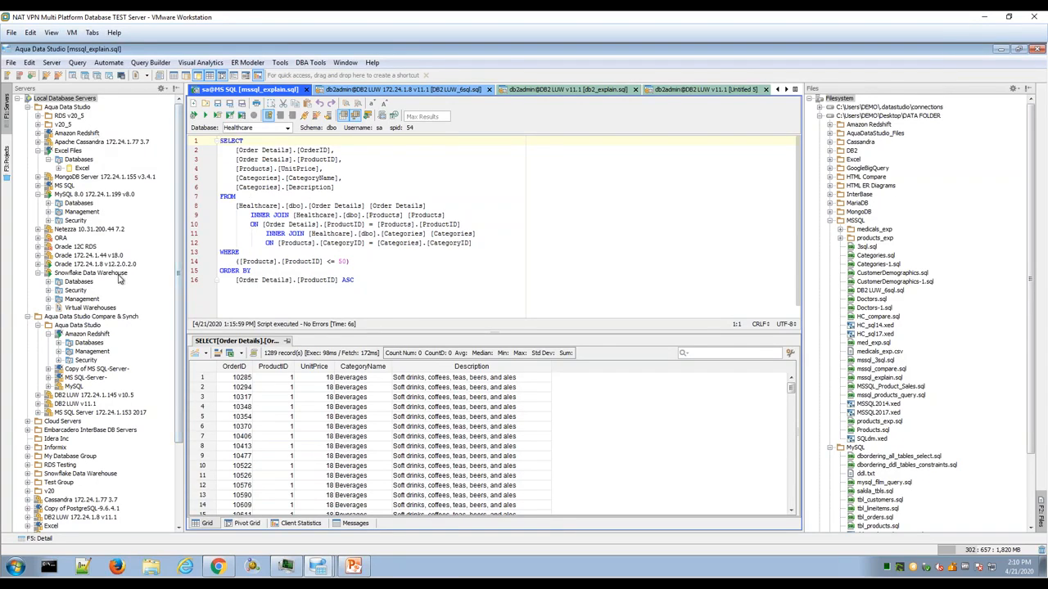
right_click(73, 189)
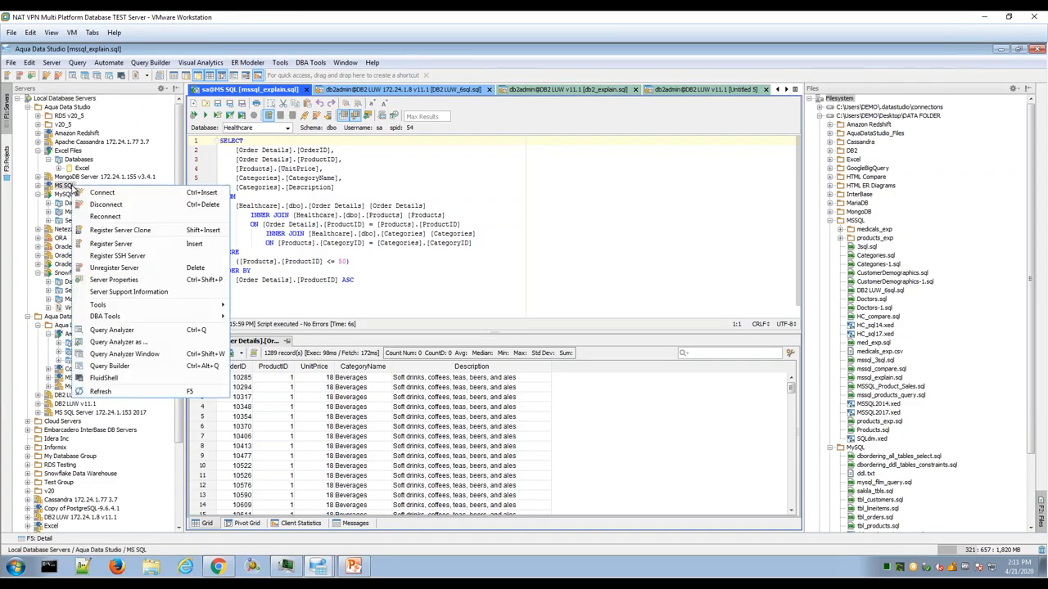
left_click(111, 330)
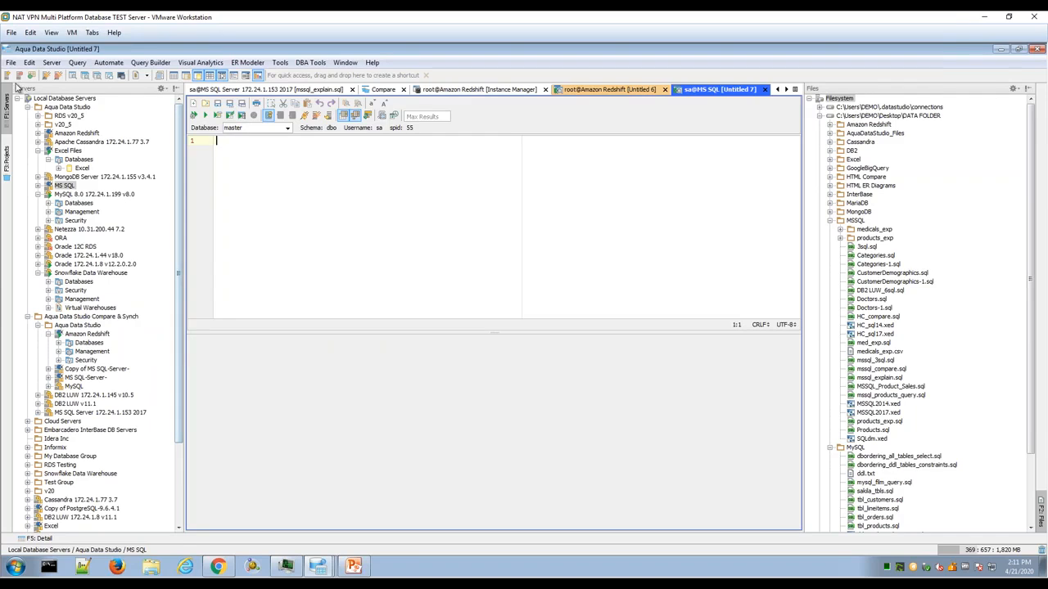
Step: Start registering a new server, examine the Amazon Redshift driver settings, and return to the general settings
left_click(50, 62)
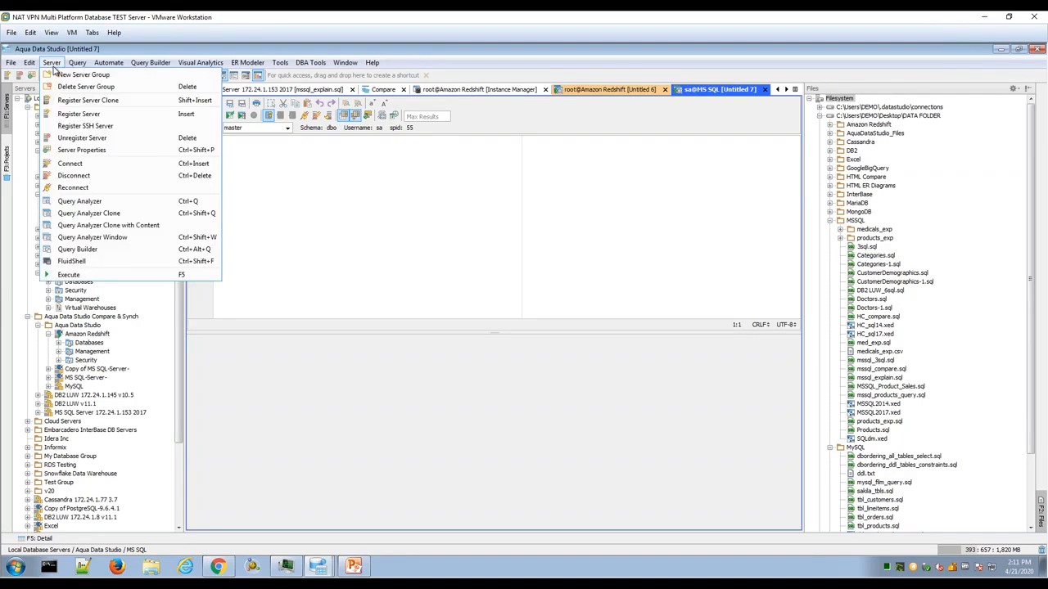
left_click(79, 114)
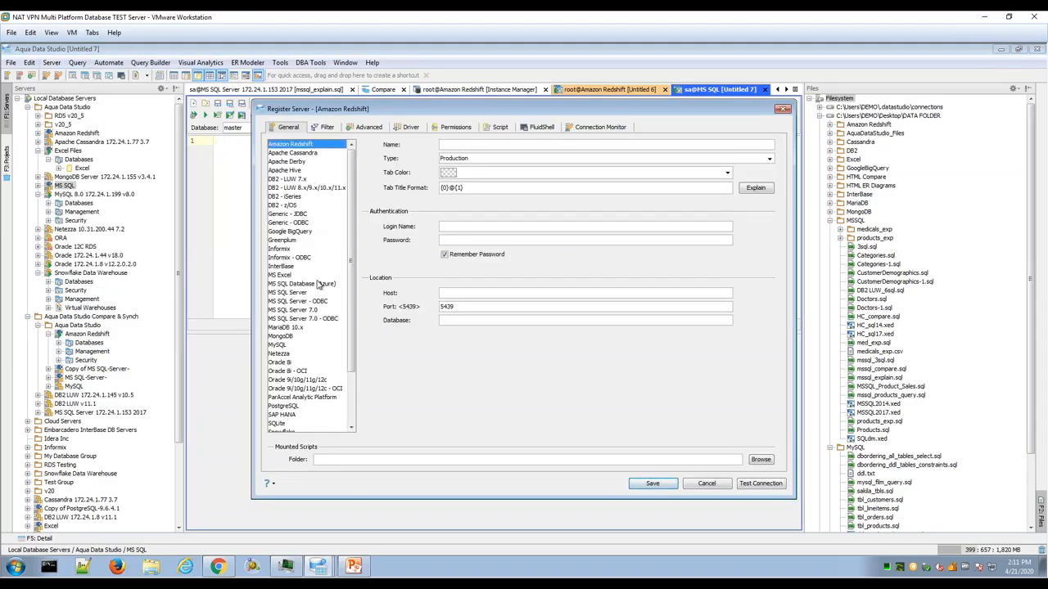
left_click_drag(353, 367, 355, 308)
left_click_drag(549, 113, 516, 131)
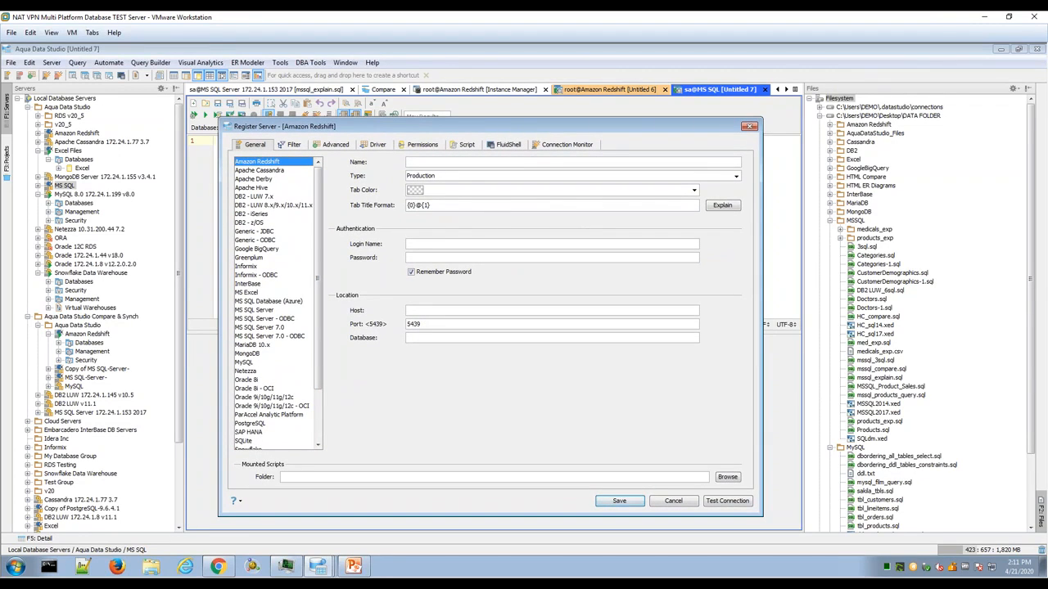
left_click(376, 145)
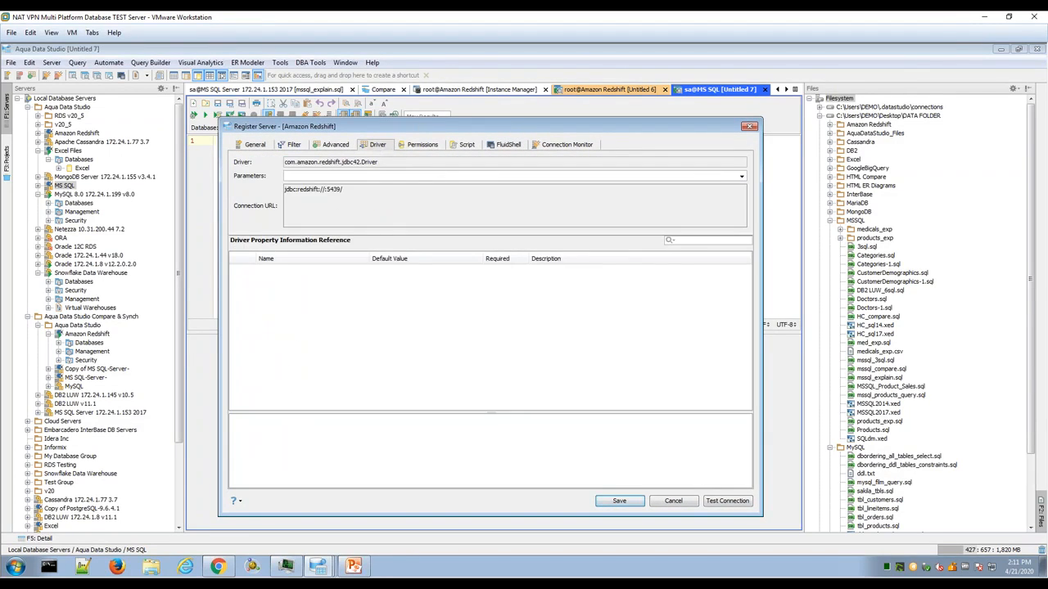
left_click(257, 146)
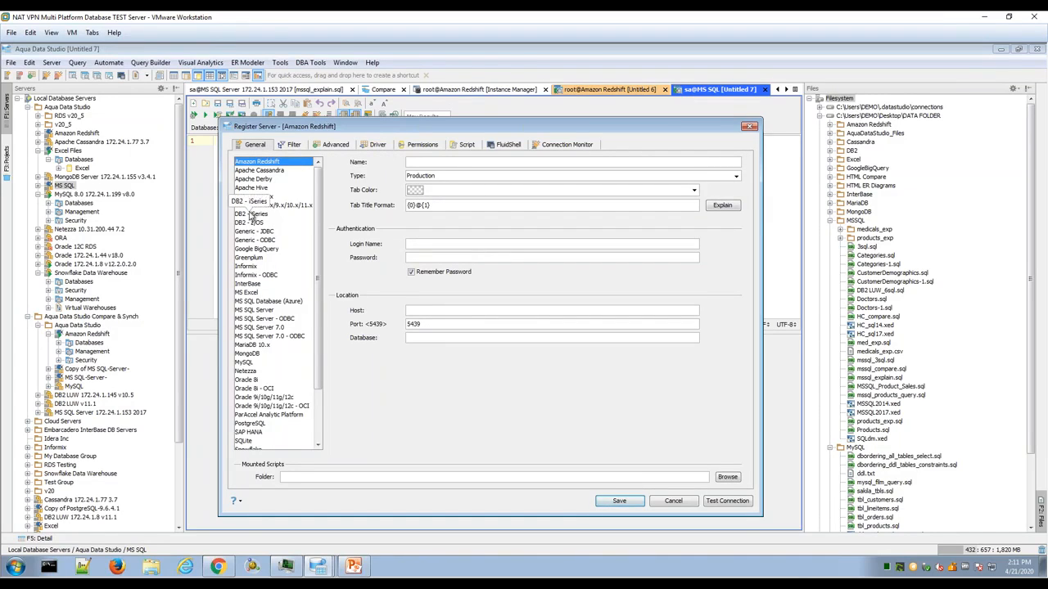
Step: View the DB2 - LUW 8.x/9.x/10.x/11.x registration settings and select MS SQL Server as the server type
left_click(270, 204)
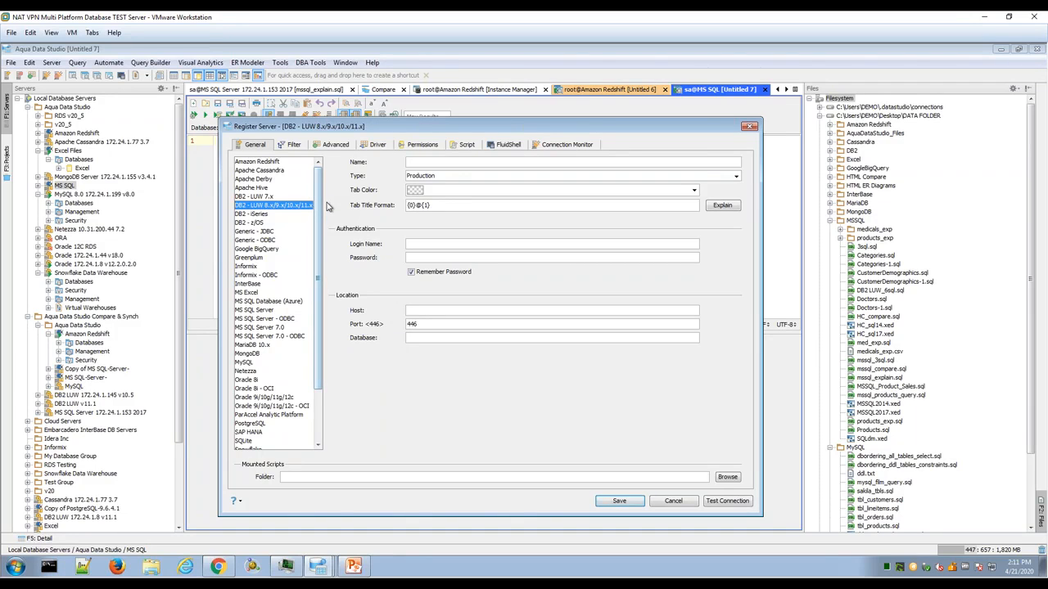
left_click(257, 311)
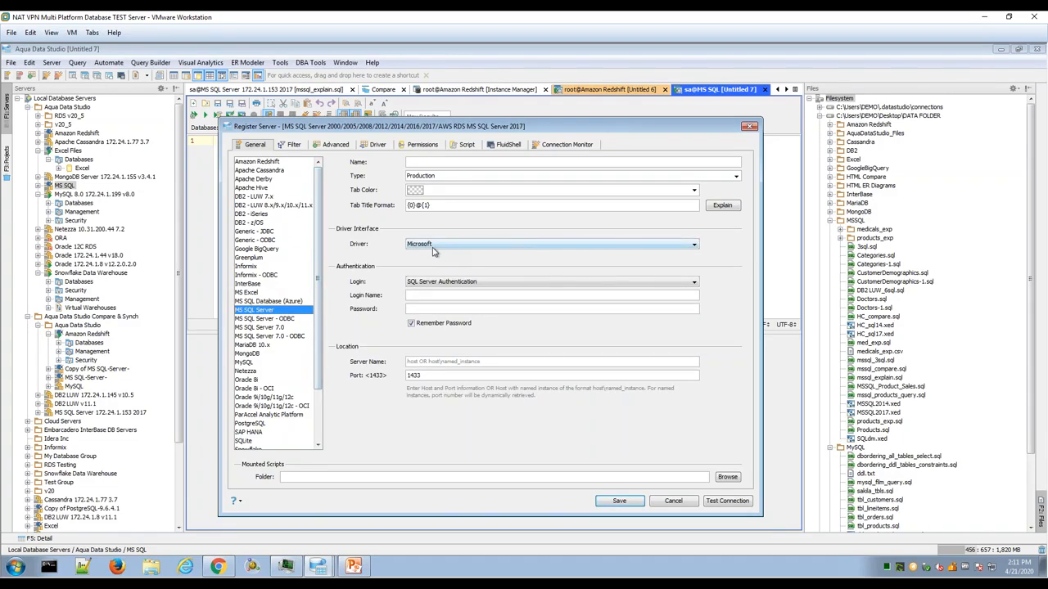
Step: Examine the login options for MS SQL Server and the connect-as setting for Oracle 9i/10g/11g/12c
left_click(694, 282)
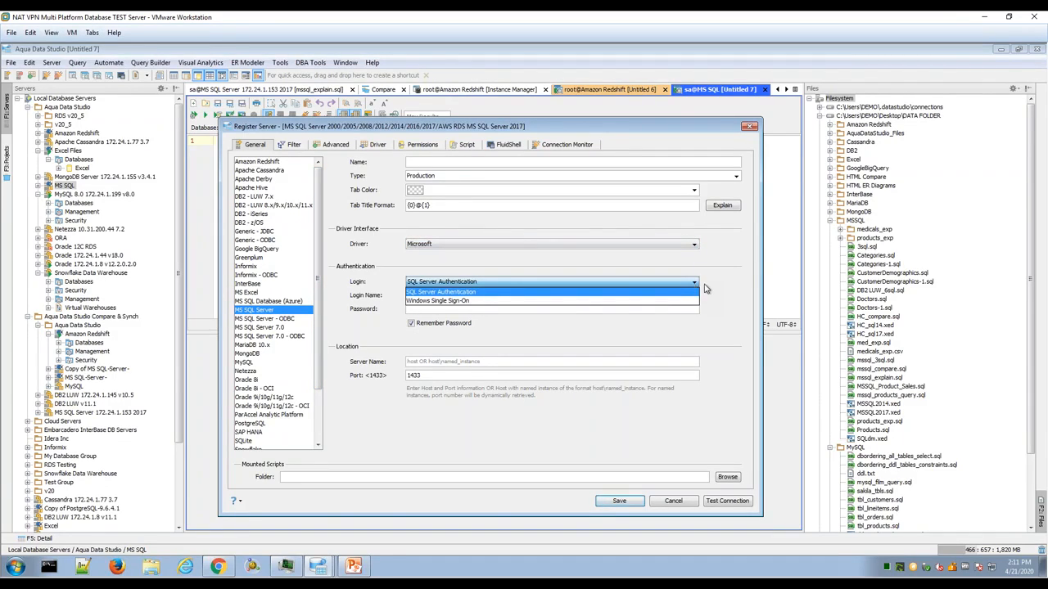
left_click(711, 288)
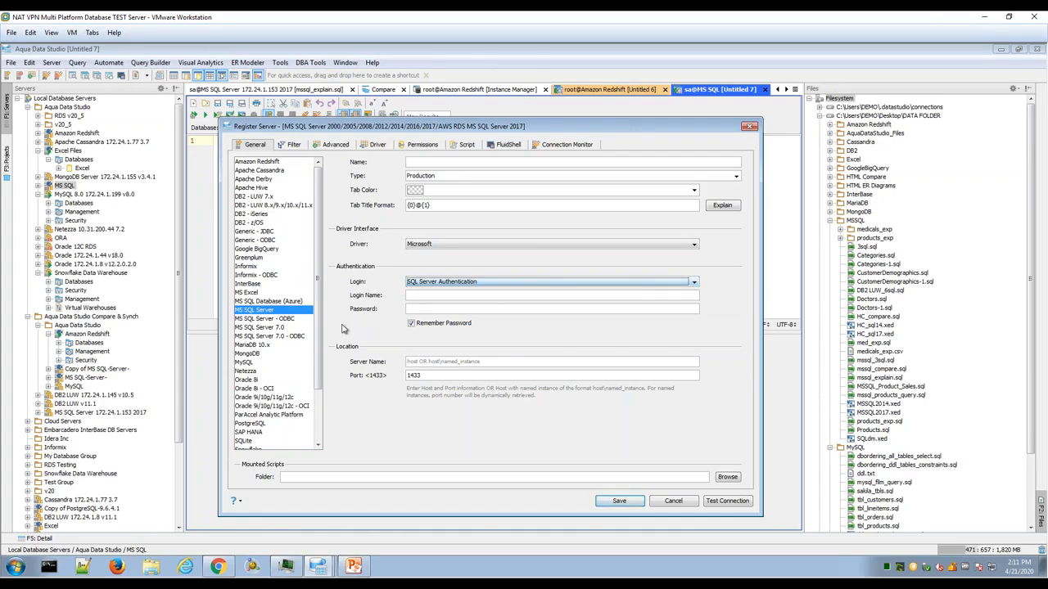
left_click(261, 398)
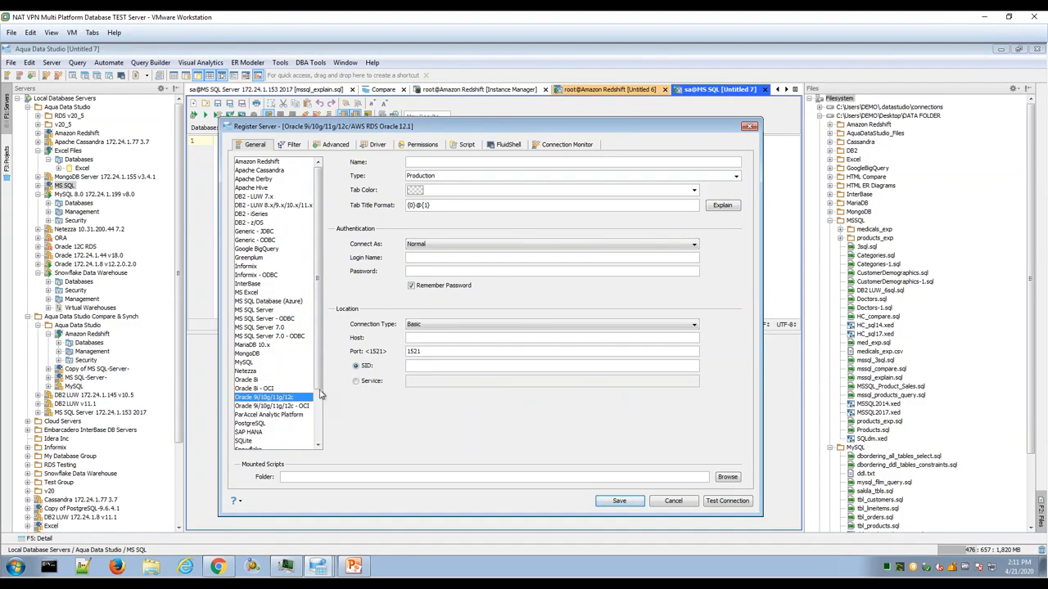
left_click(694, 248)
left_click(695, 244)
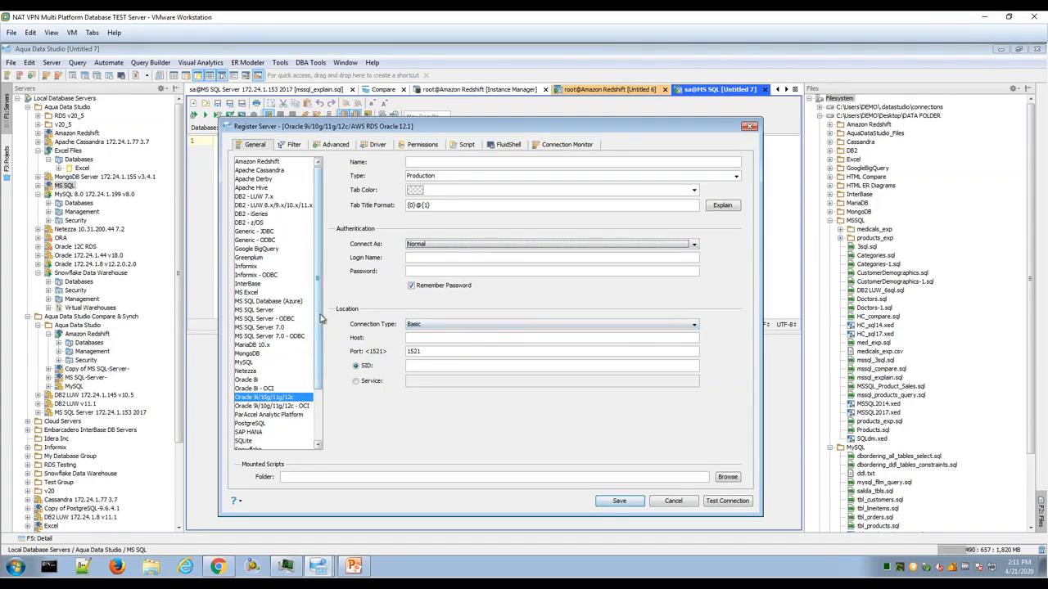
Step: View the Snowflake and MongoDB registration settings and cancel the server registration
scroll(321, 385, "down", 3)
left_click(257, 384)
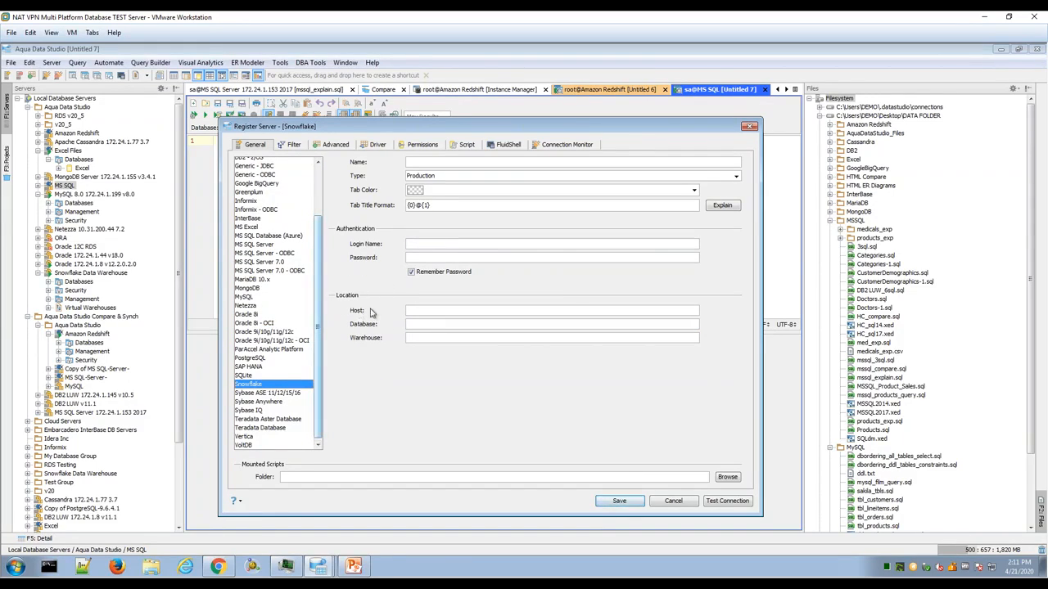
scroll(321, 385, "up", 3)
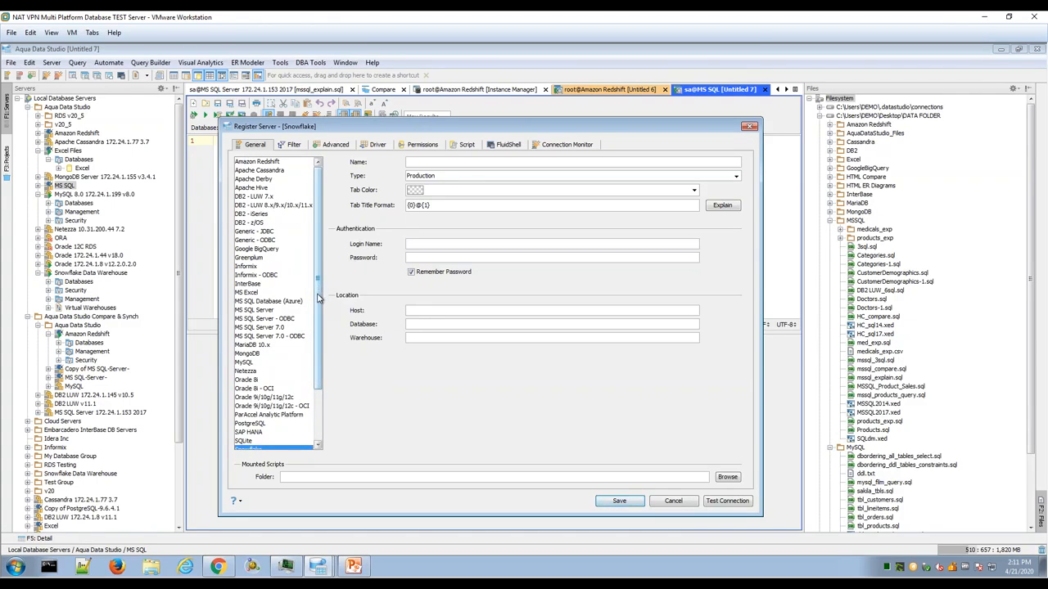
scroll(319, 298, "down", 1)
left_click(260, 328)
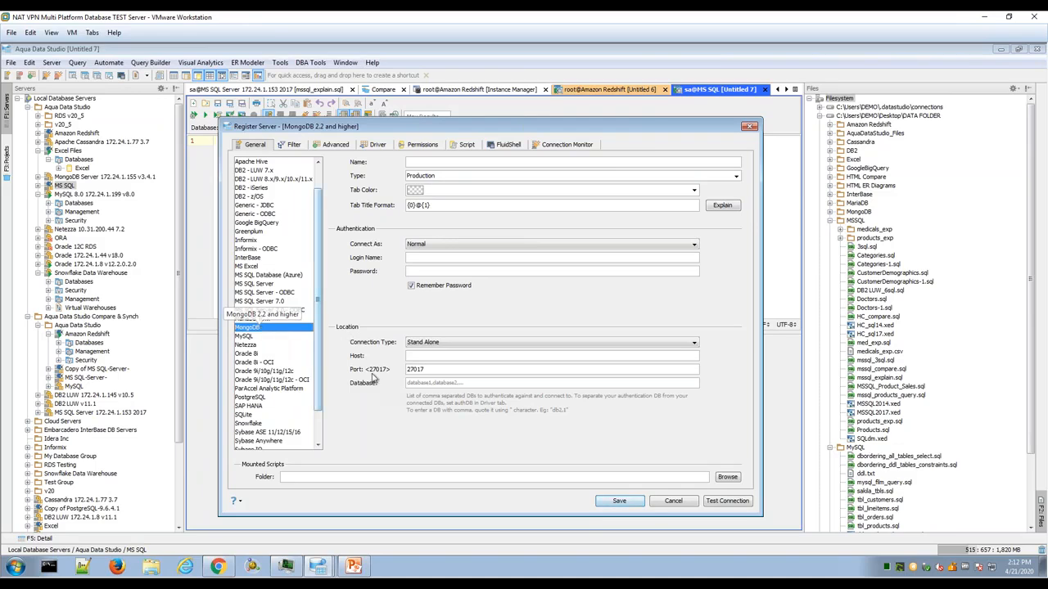
scroll(318, 298, "up", 1)
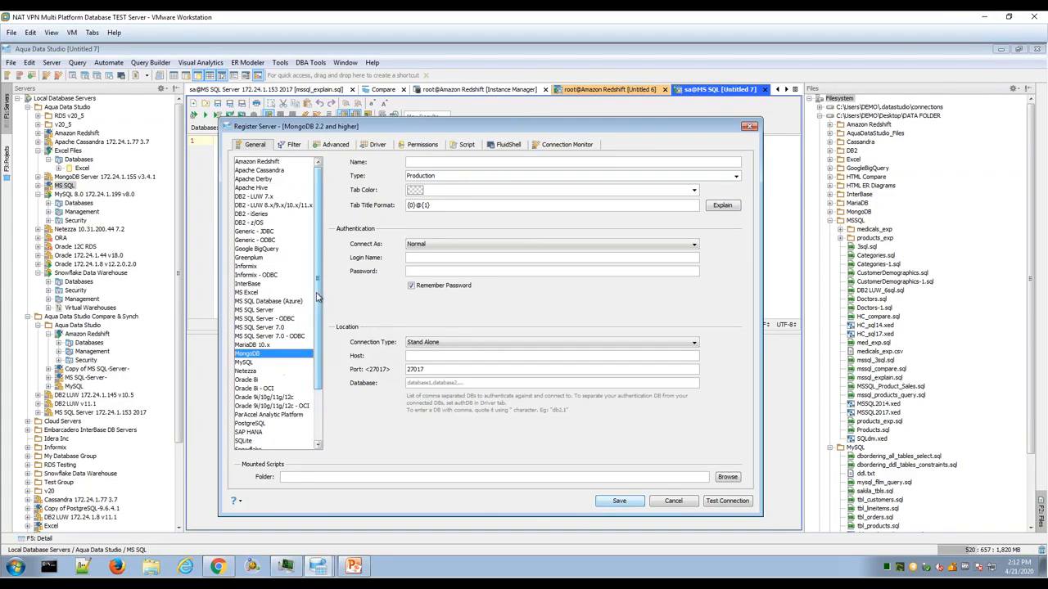
left_click(260, 163)
left_click(673, 501)
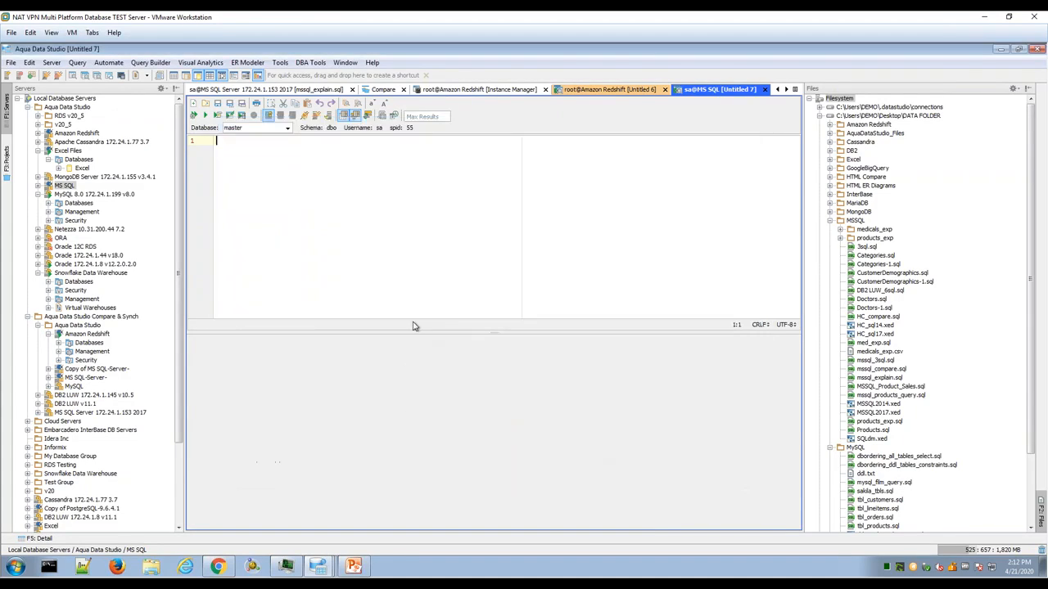
Step: Examine the MS SQL server's properties, including its name and tab color choices, and close them without saving
right_click(62, 188)
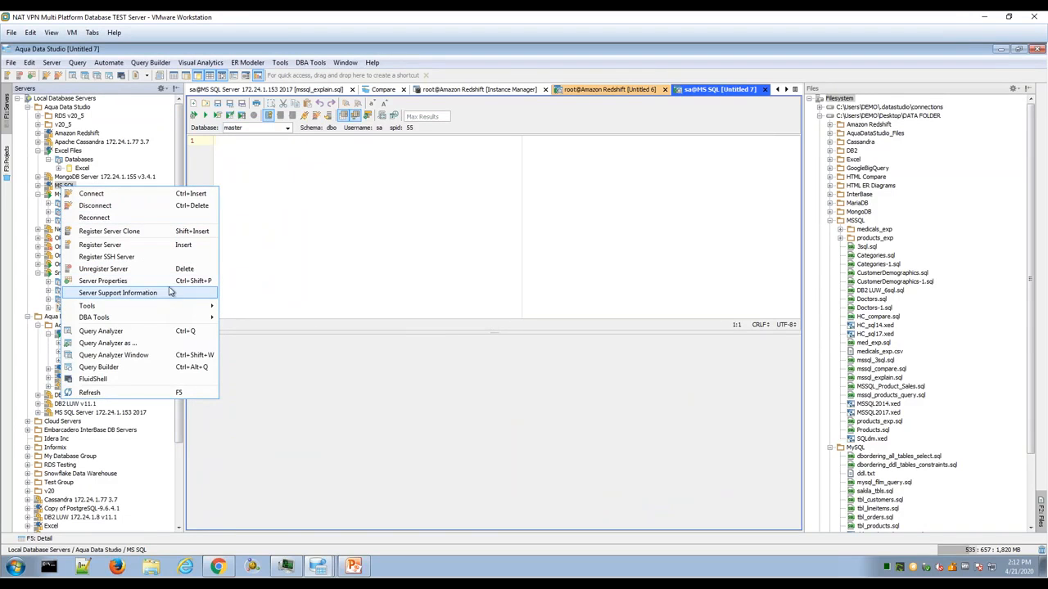
left_click(175, 283)
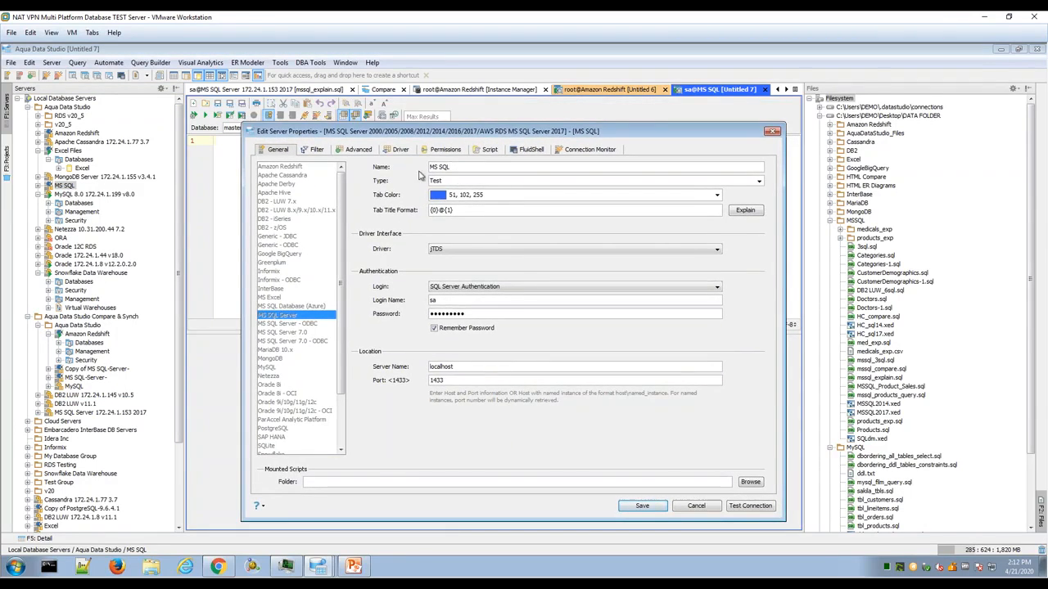
left_click_drag(460, 167, 430, 168)
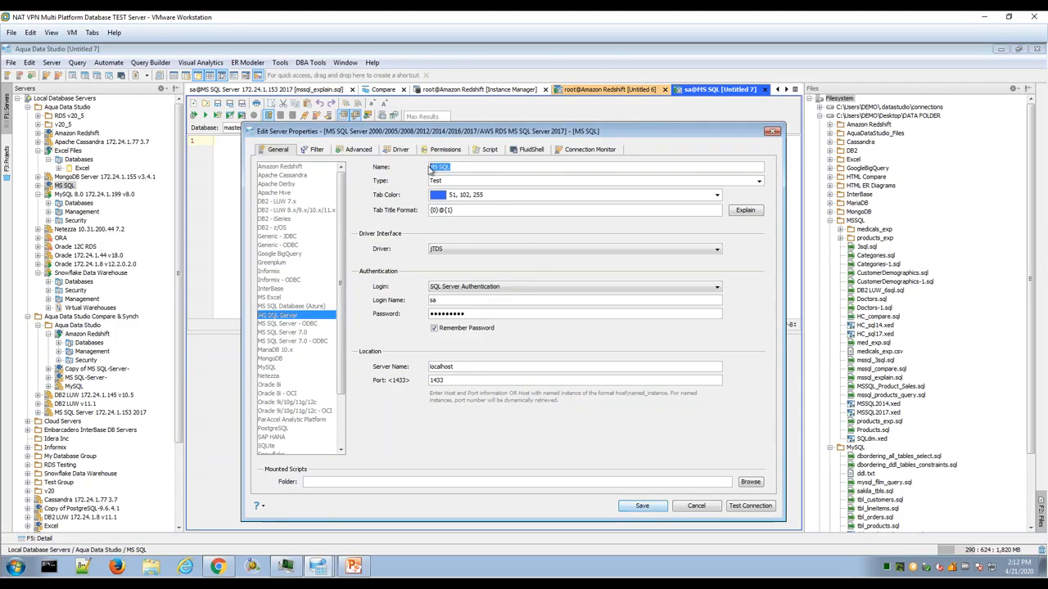
left_click(717, 196)
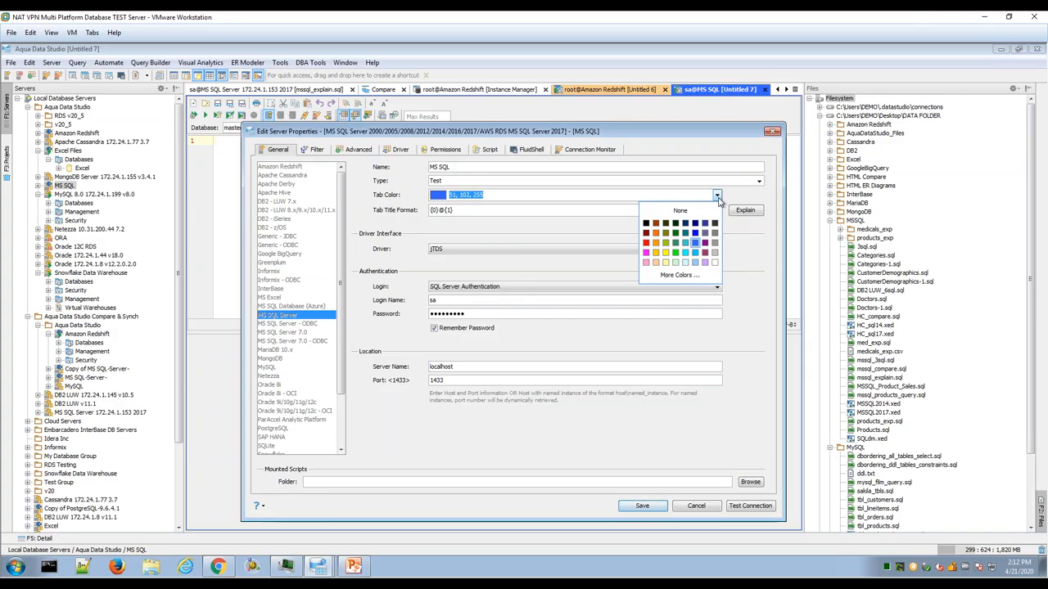
left_click(740, 390)
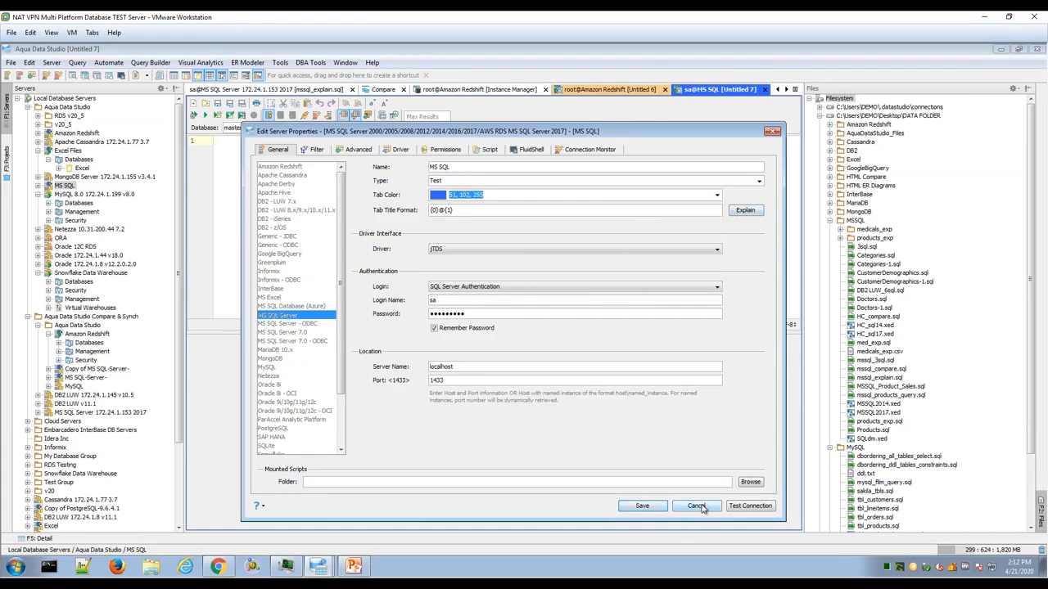
left_click(696, 505)
Step: View the commands available for the MS SQL server and for the Local Database Servers root
right_click(70, 189)
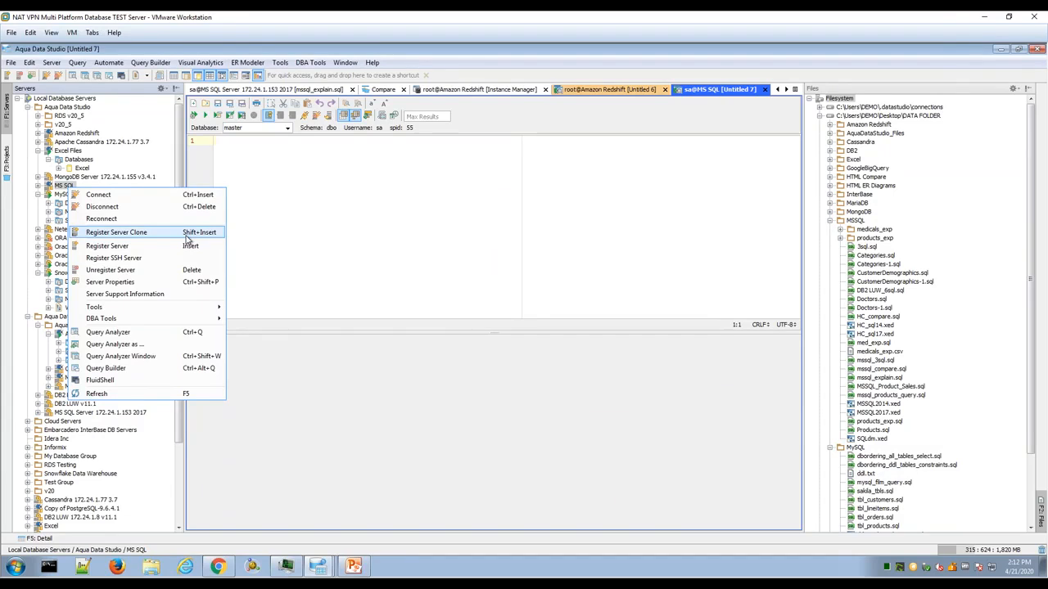
left_click(267, 375)
right_click(71, 101)
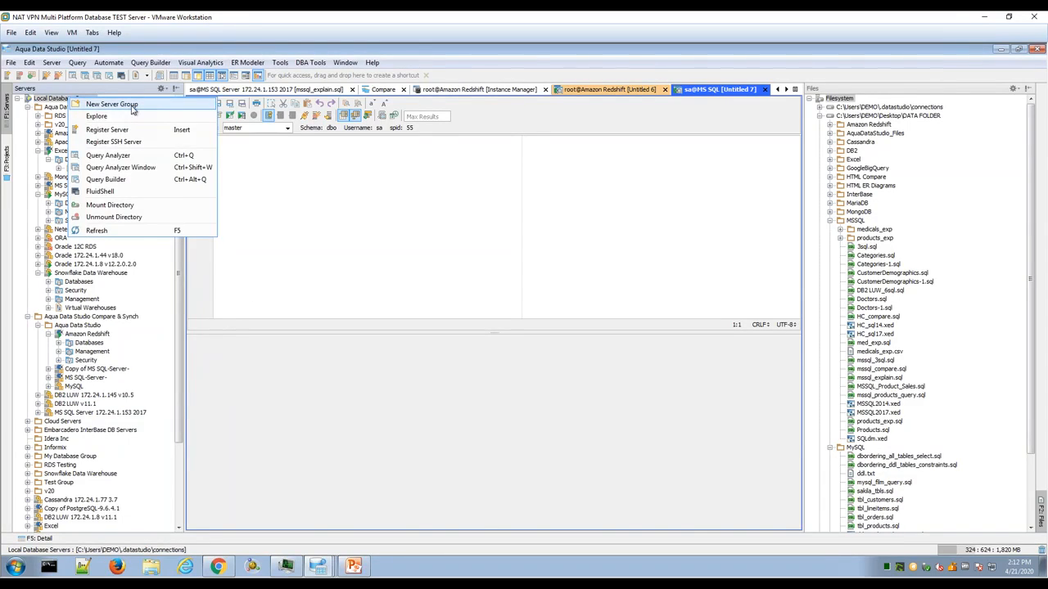
left_click(251, 395)
Step: Widen the server tree, collapse the Aqua Data Studio group, and look inside the Cloud Servers group
left_click_drag(182, 326, 262, 316)
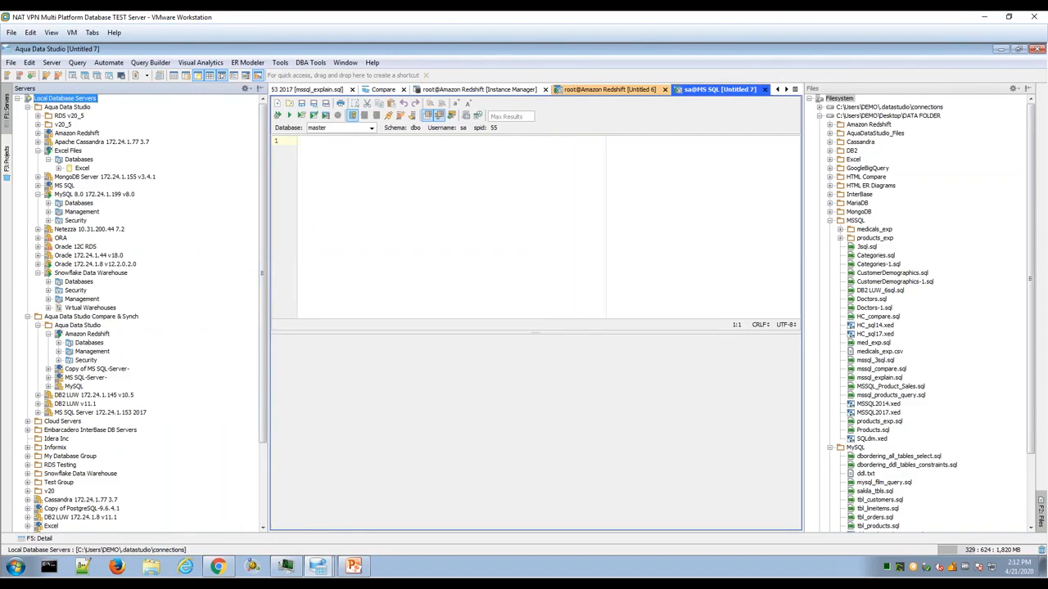
left_click(27, 107)
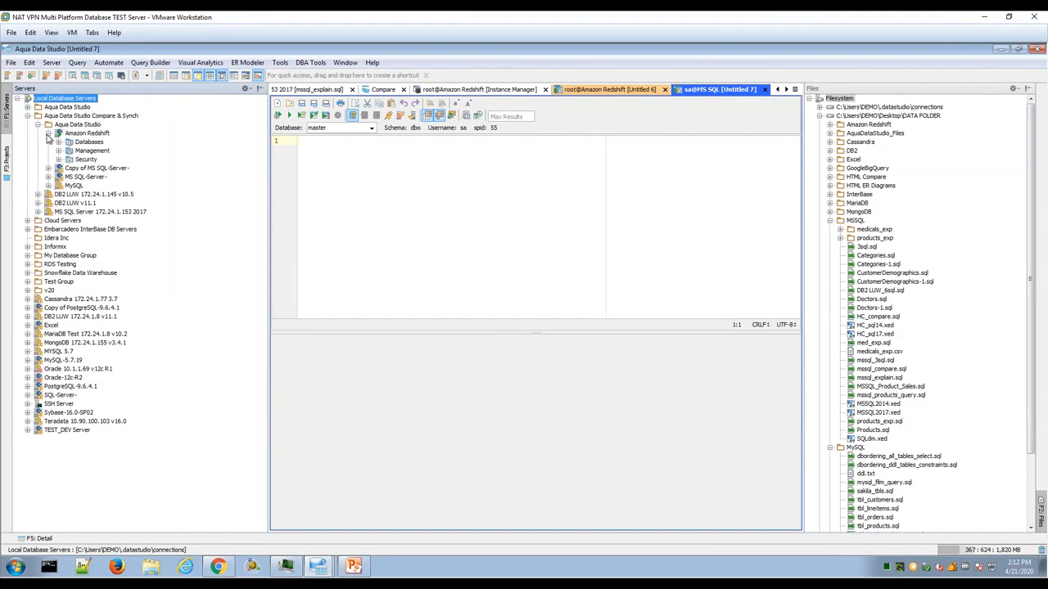
left_click(48, 135)
left_click(48, 135)
left_click(28, 221)
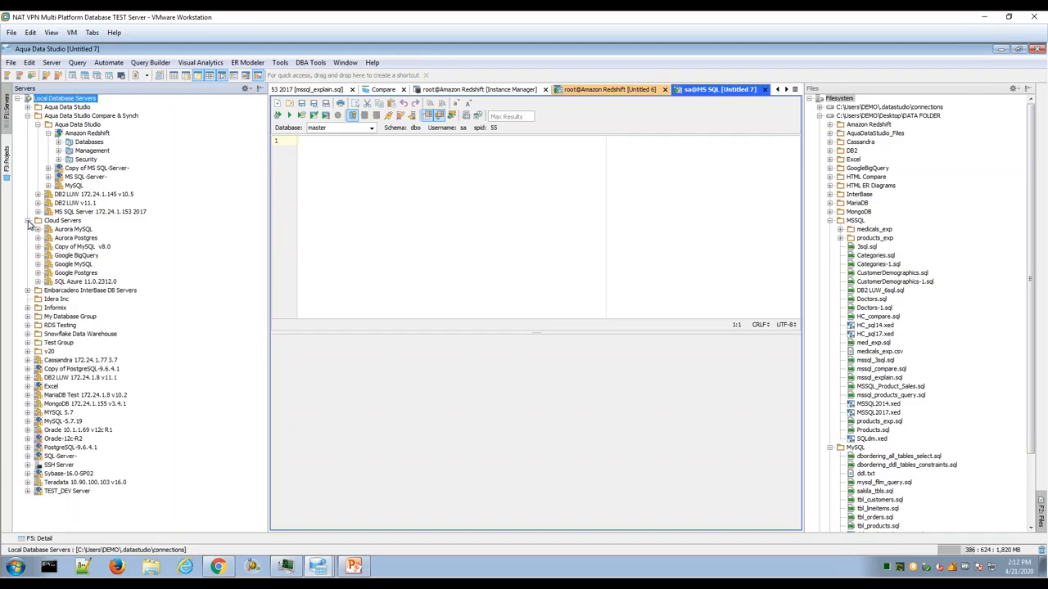
left_click(28, 221)
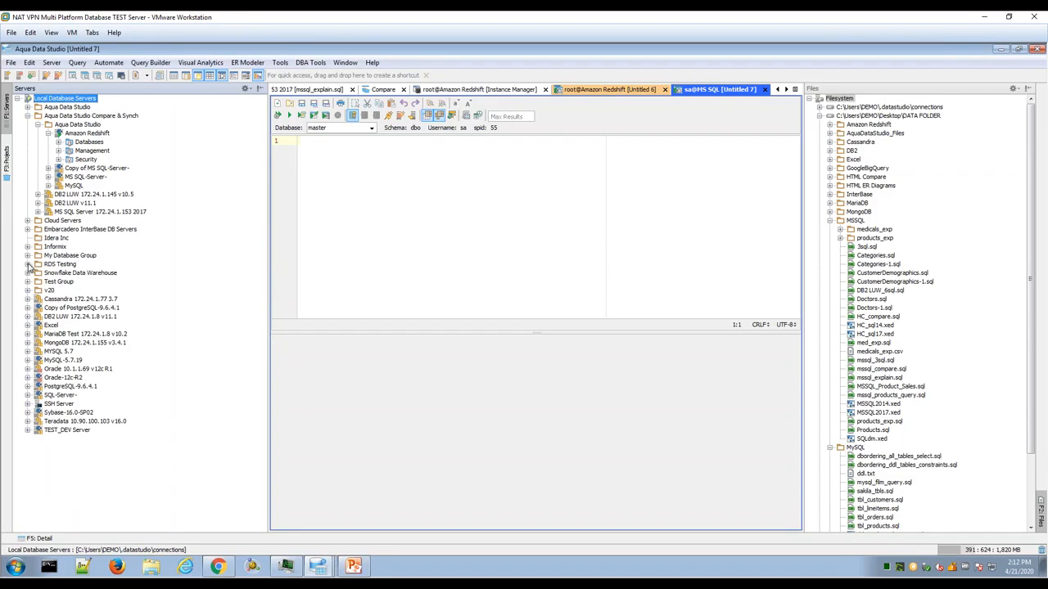
Step: Expand the Aqua Data Studio group, view the RDS v20_5 servers, and collapse RDS v20_5 and Excel Files
left_click(28, 108)
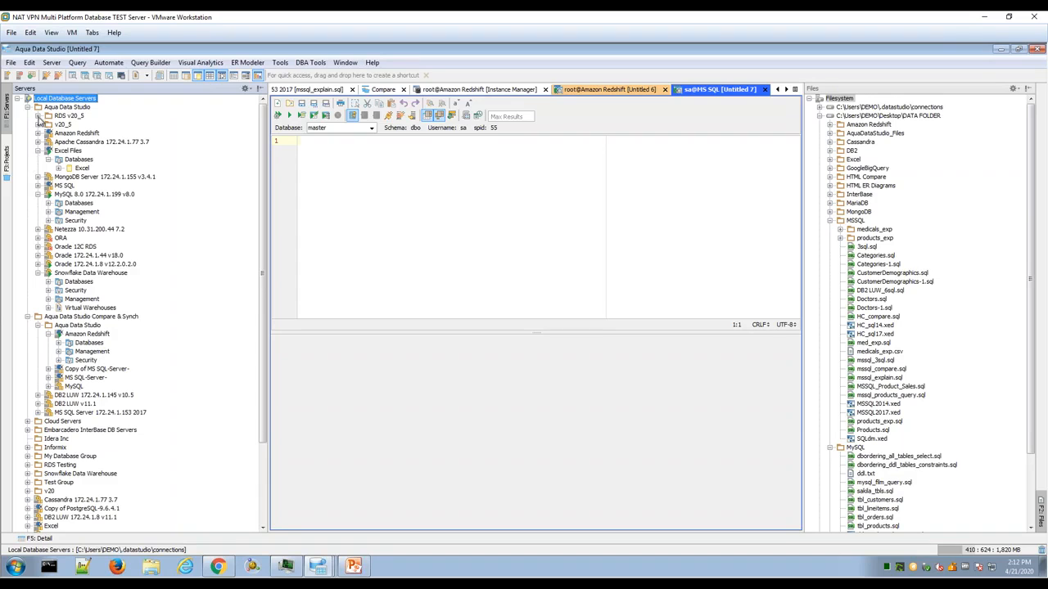
left_click(38, 117)
left_click(49, 142)
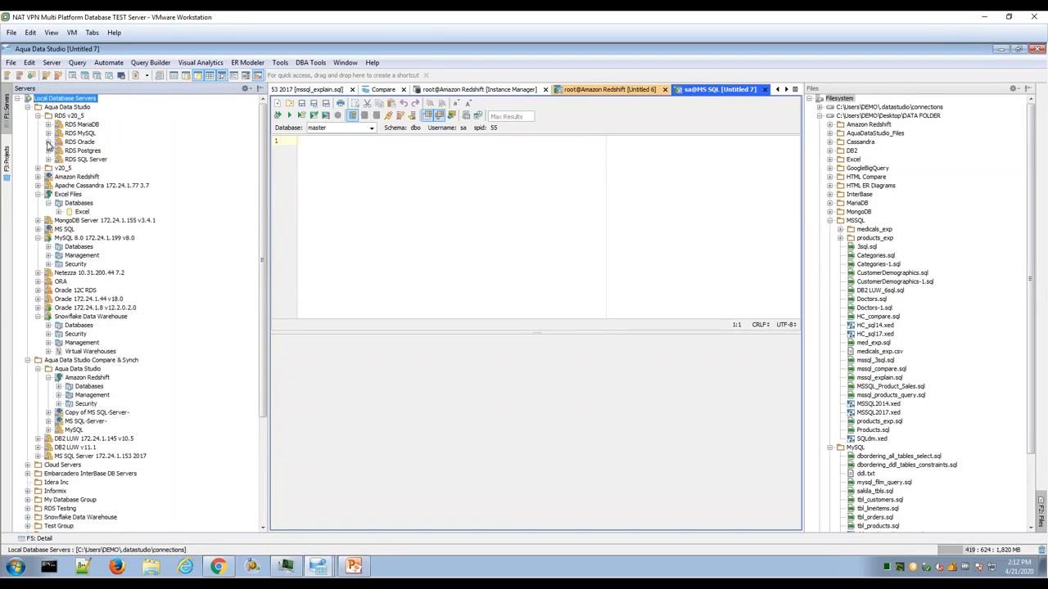
left_click(85, 142)
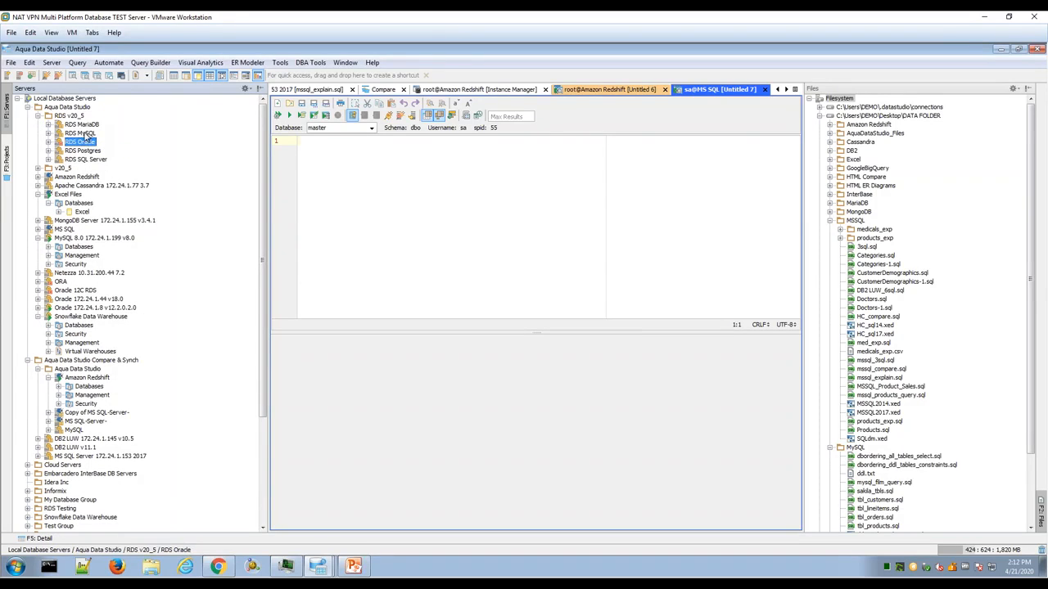
left_click(37, 117)
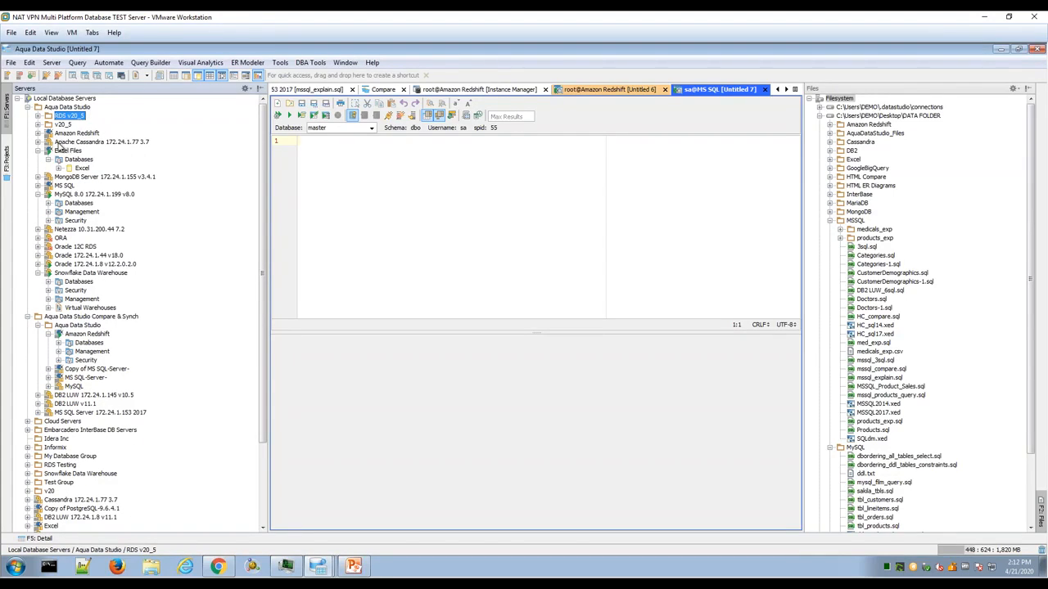
left_click(38, 150)
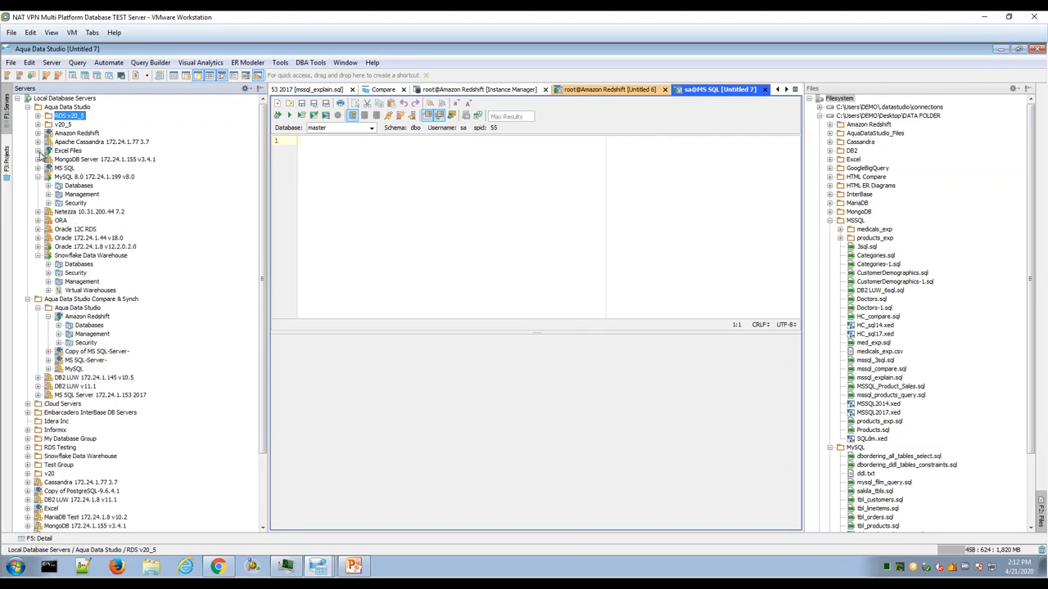
Step: Switch to the PowerPoint slide show, view the Aqua Data Studio Primary Features slide, and minimize the presentation
left_click(362, 555)
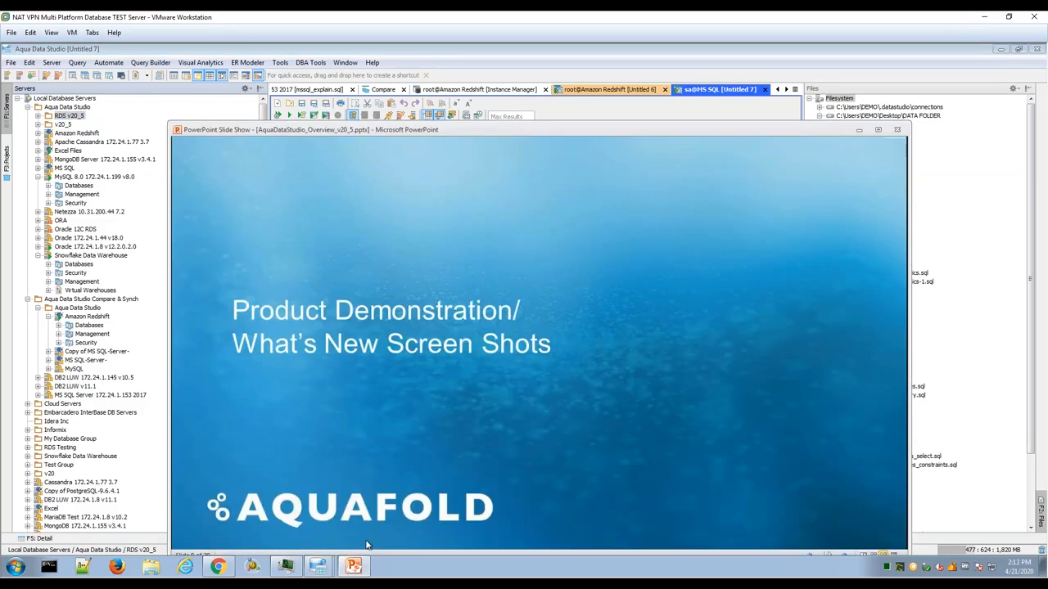
key("Right")
key("Right")
key("Right")
key("Right")
key("Right")
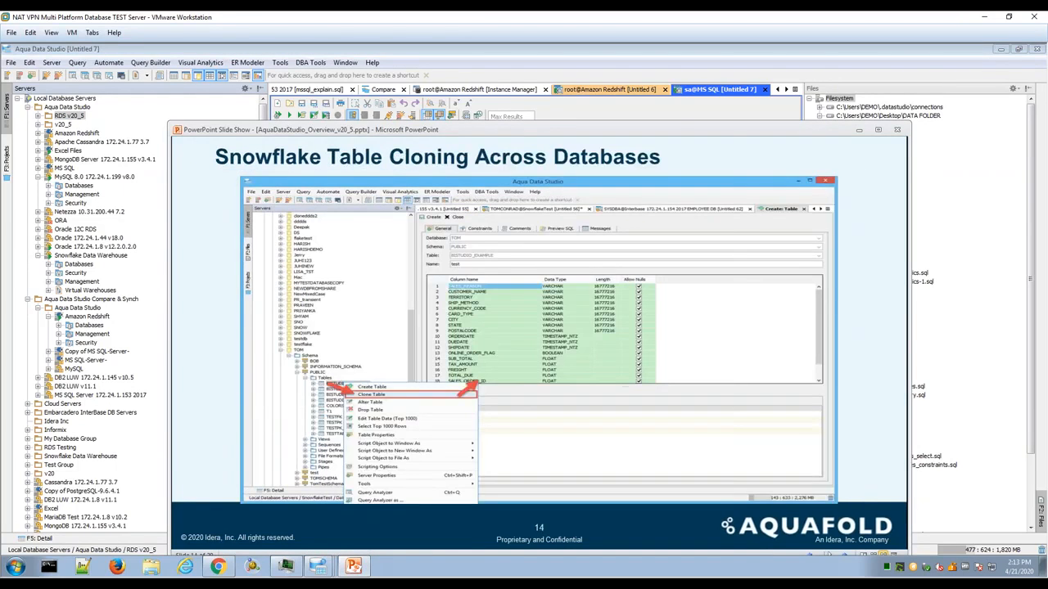
key("Left")
key("Left")
key("Left")
key("Left")
key("Left")
key("Left")
key("Left")
key("Right")
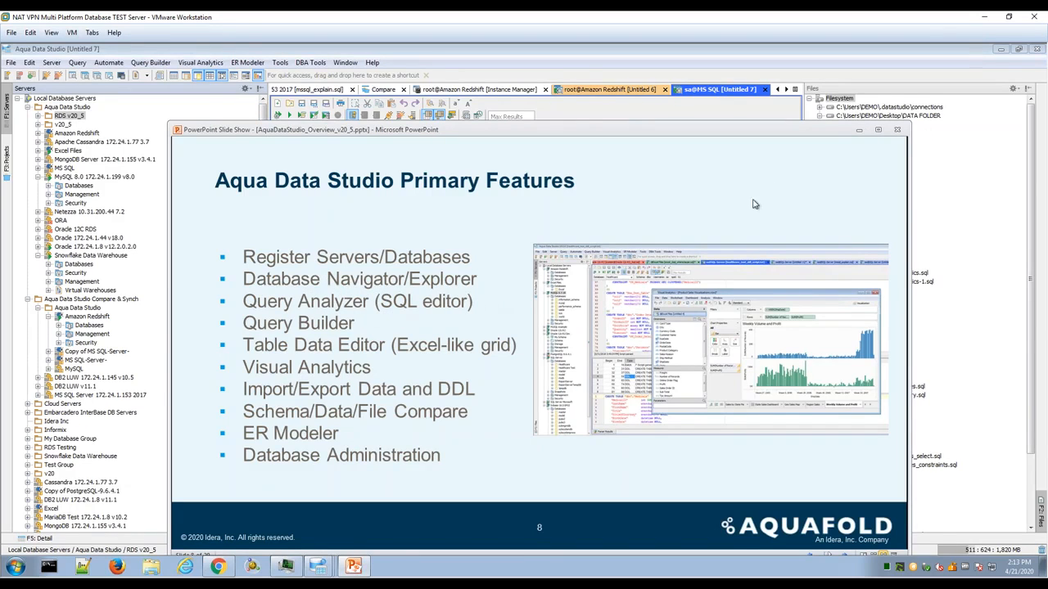
left_click(859, 131)
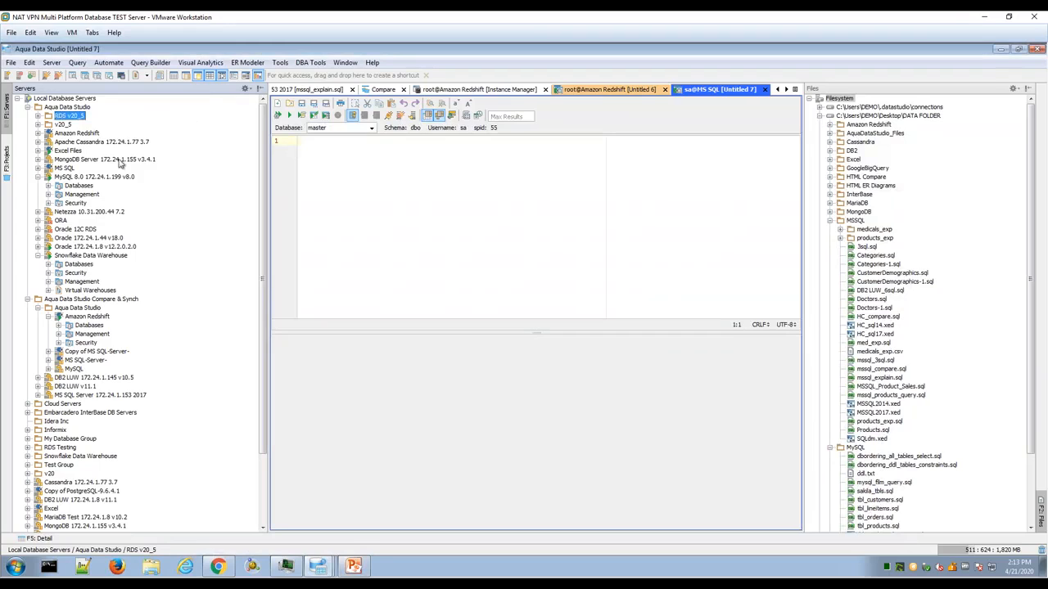
Step: Examine the MySQL 8.0 server's databases and the object folders inside dbordering, and collapse them again
left_click(49, 186)
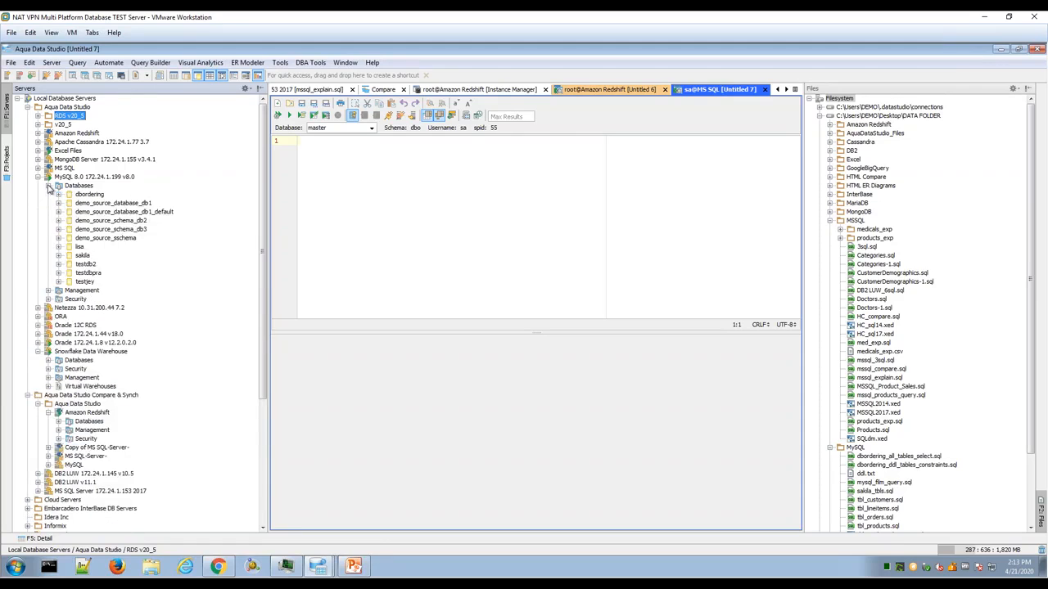
left_click(58, 195)
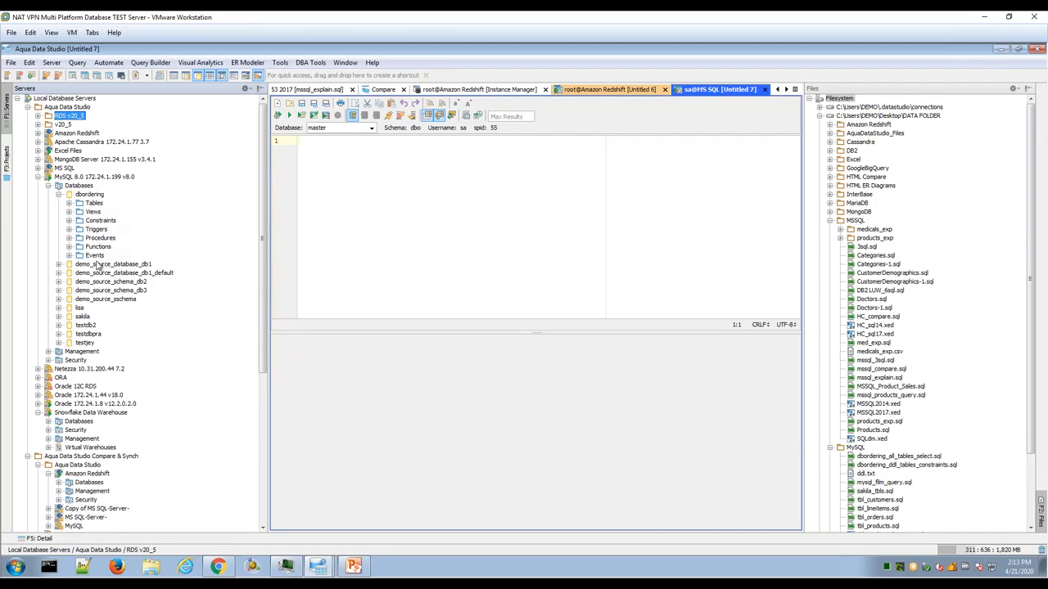
left_click(59, 195)
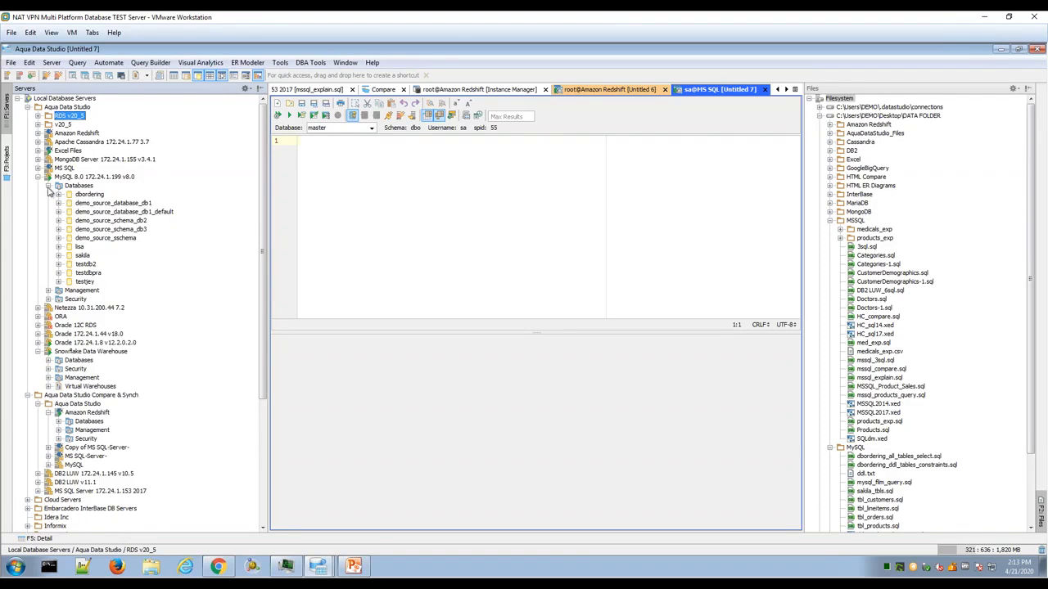
left_click(49, 186)
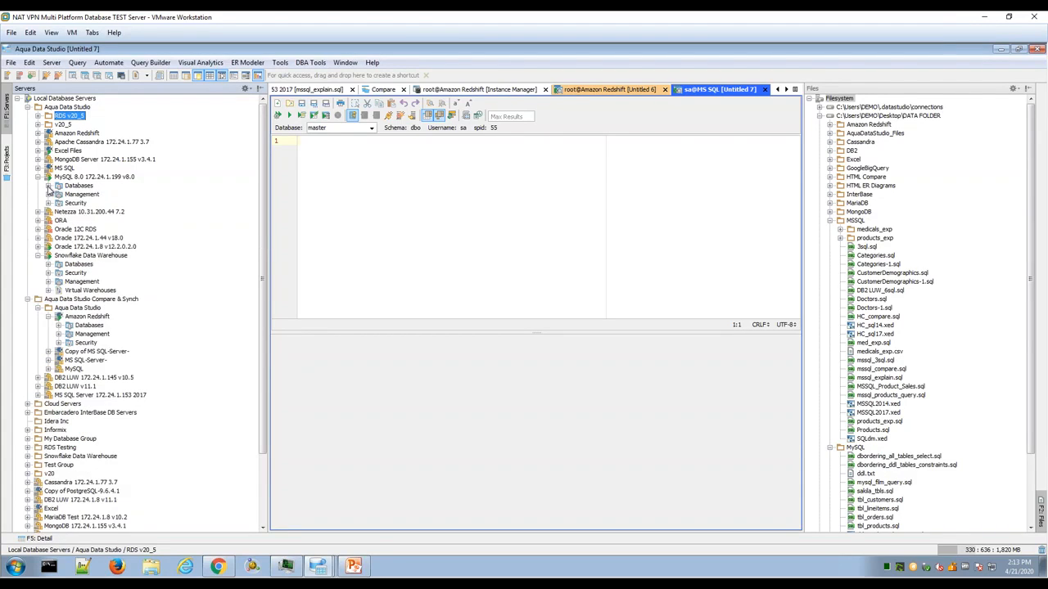
Step: Expand the Snowflake Data Warehouse databases down to the object folders of the SNOWFLAKE database's ACCOUNT_USAGE schema
left_click(49, 265)
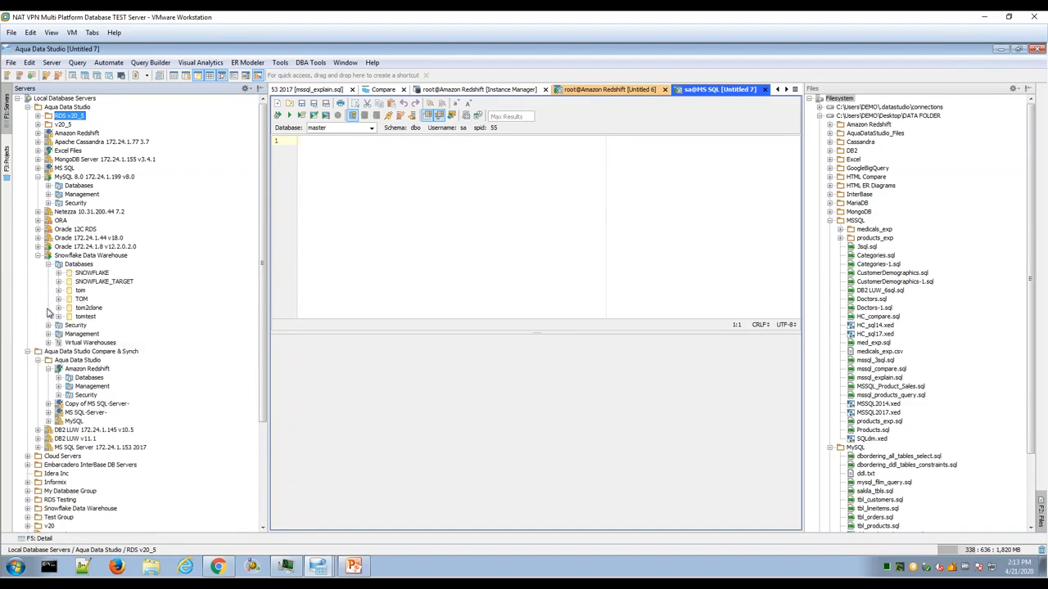
left_click(58, 275)
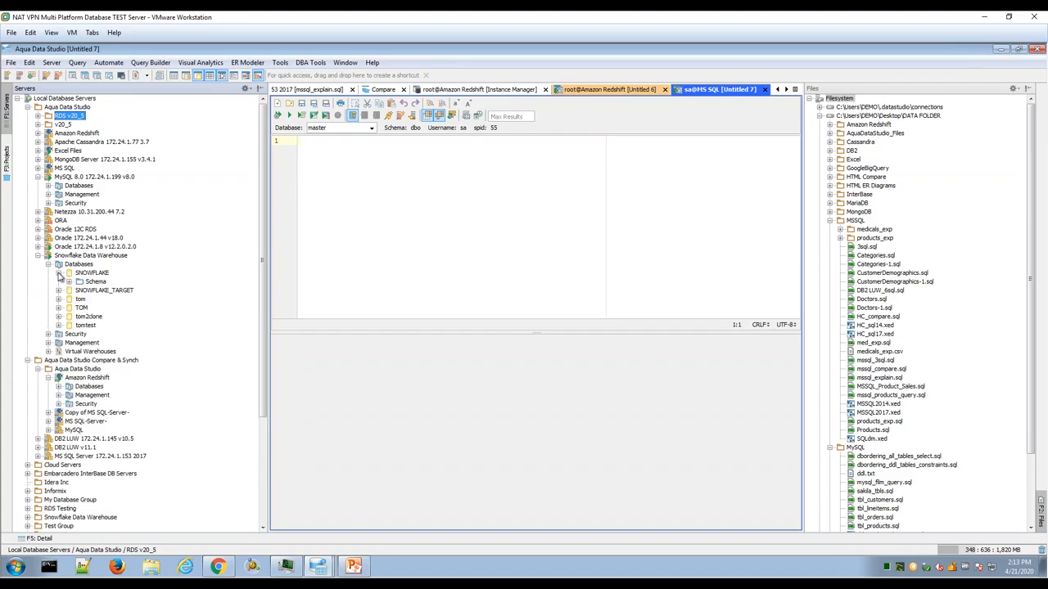
left_click(69, 282)
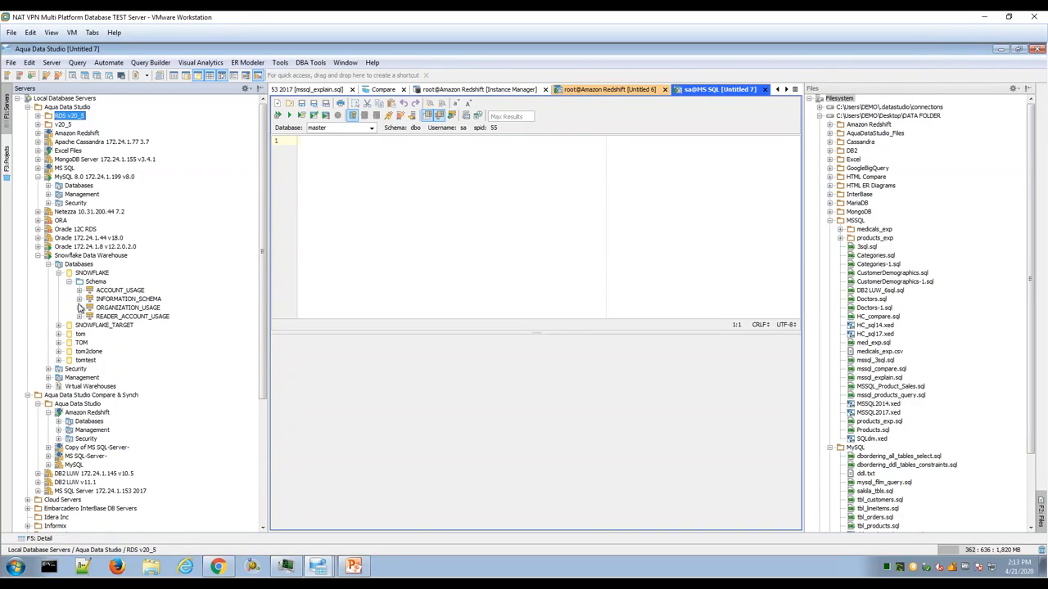
left_click(79, 290)
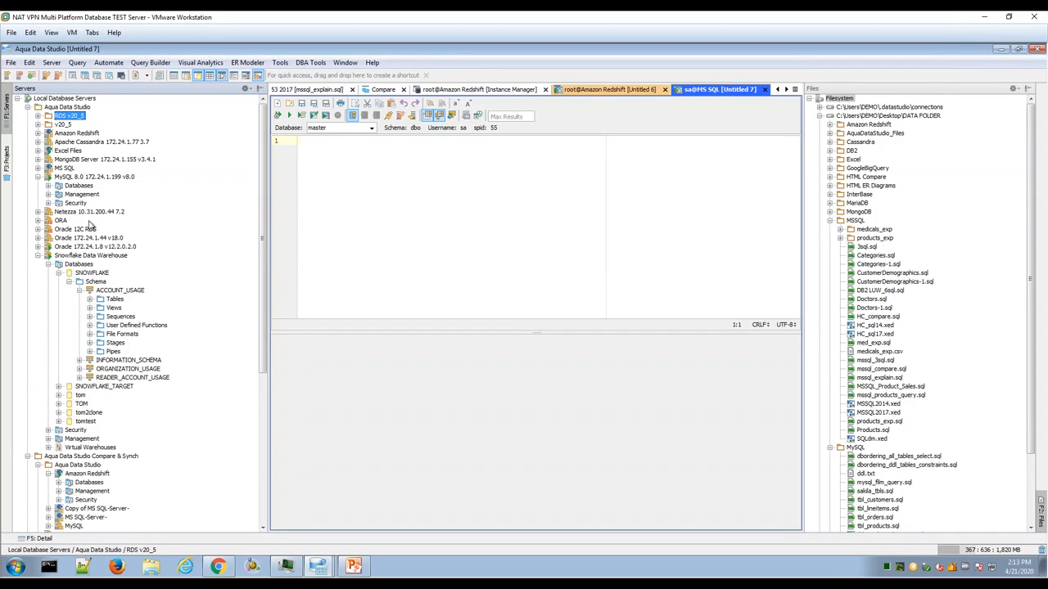
Step: View the MS SQL server's databases and the object folders inside Healthcare, and collapse Healthcare again
left_click(37, 169)
left_click(48, 177)
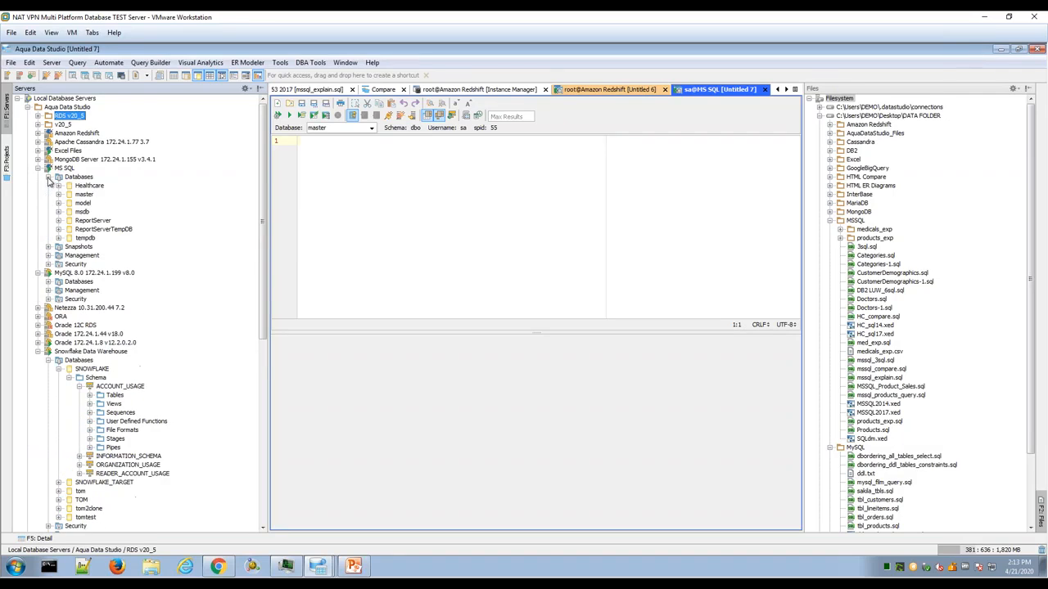
left_click(58, 186)
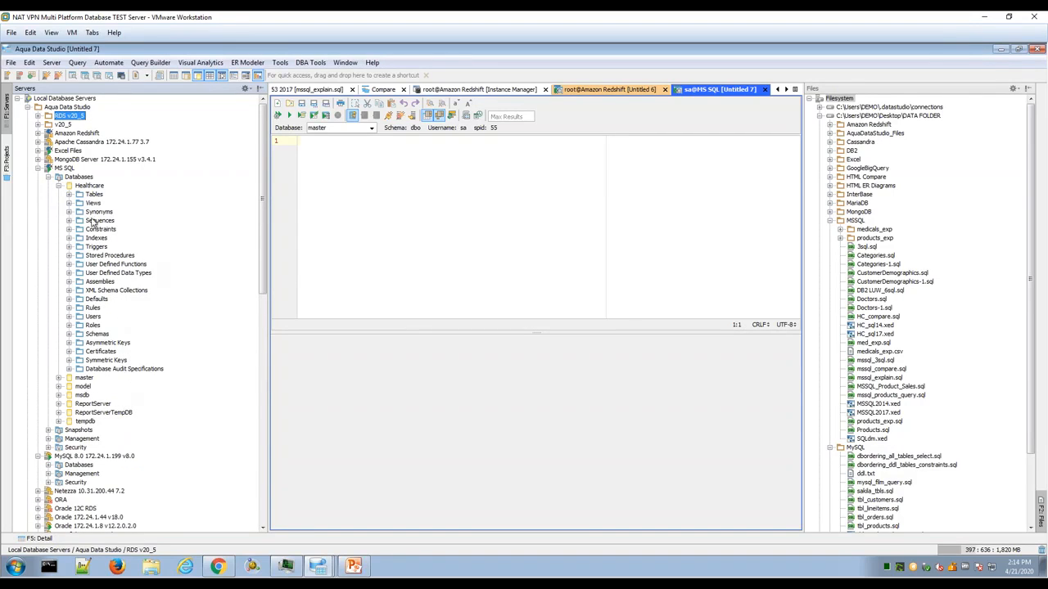
left_click(59, 186)
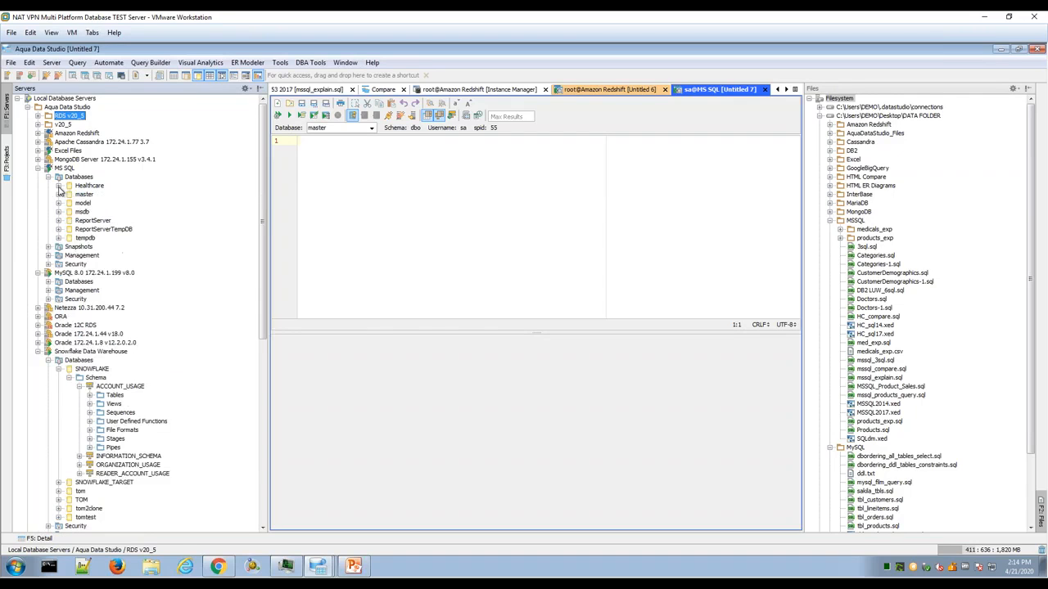
Step: Open the Create Database form for the MS SQL server, view its transaction log and data file settings, and return to the general settings
right_click(90, 180)
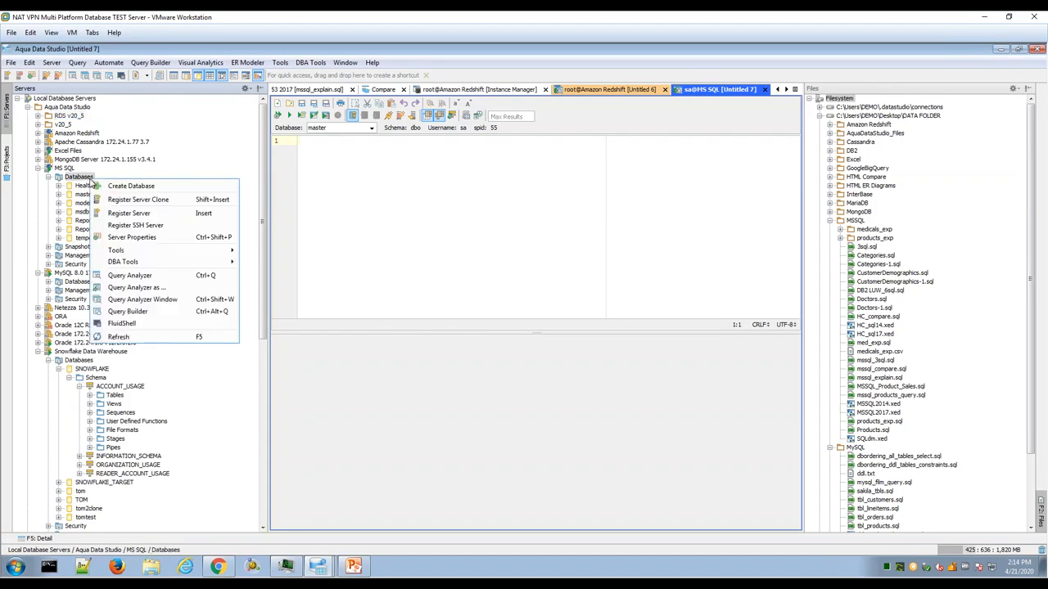
left_click(197, 190)
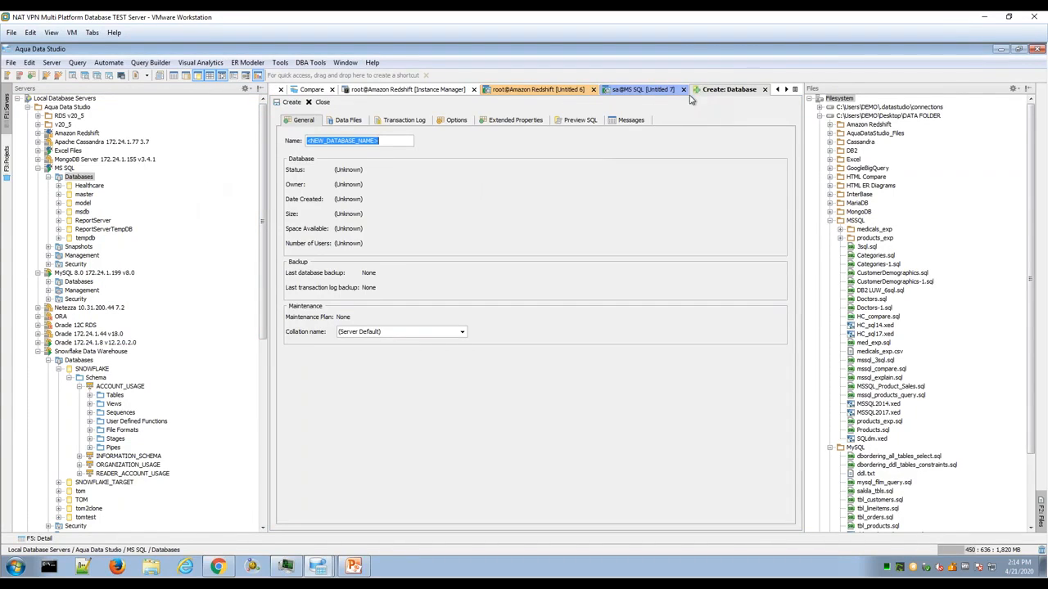
left_click(385, 121)
left_click(348, 121)
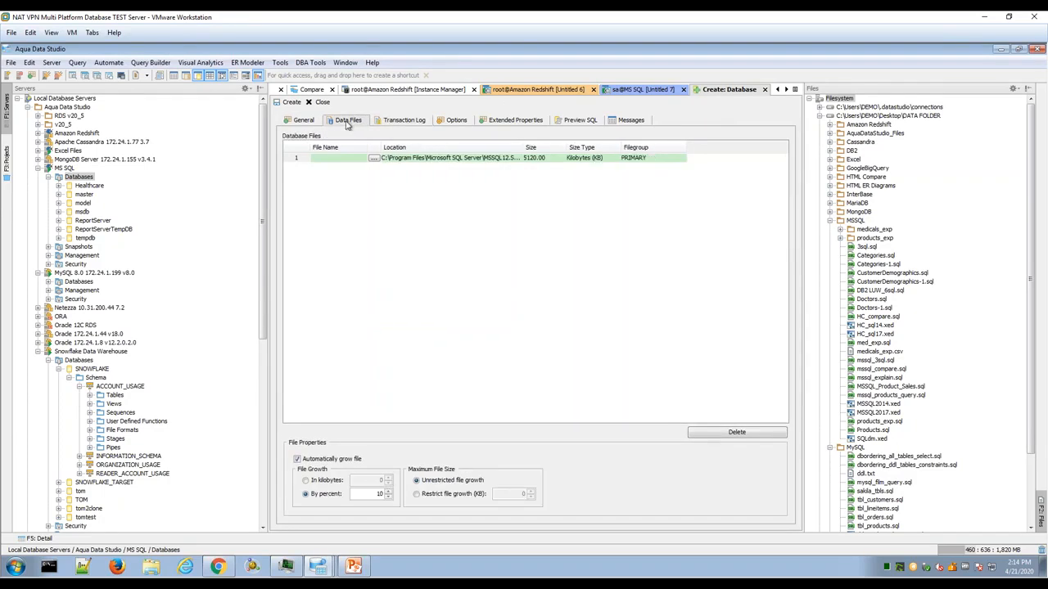
left_click(308, 121)
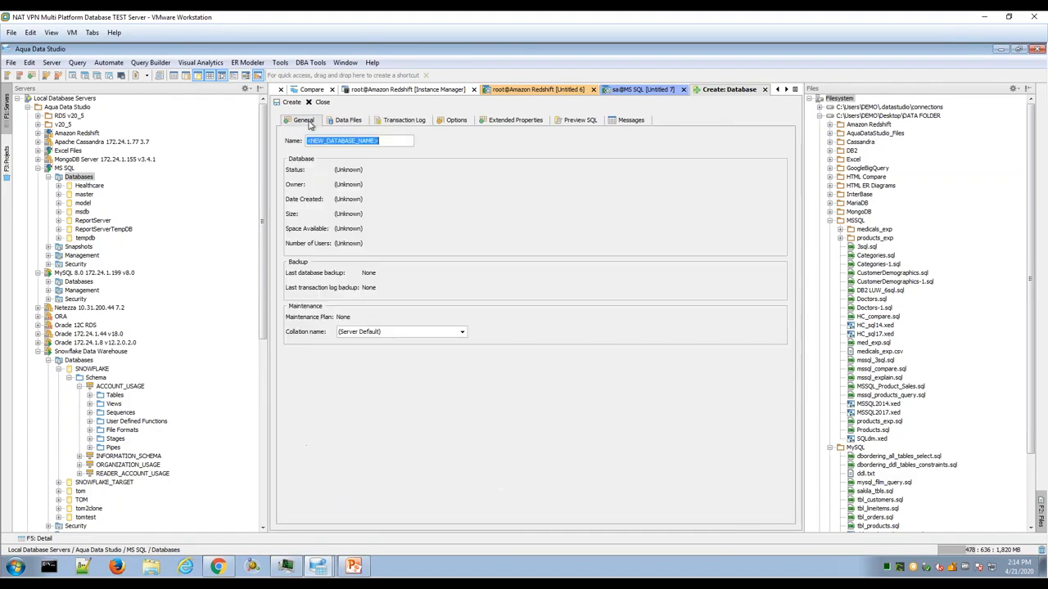
Step: Open the Healthcare database's dbo.Doctors table for altering, widening the server tree and bringing the table's column definitions to the front
left_click(59, 186)
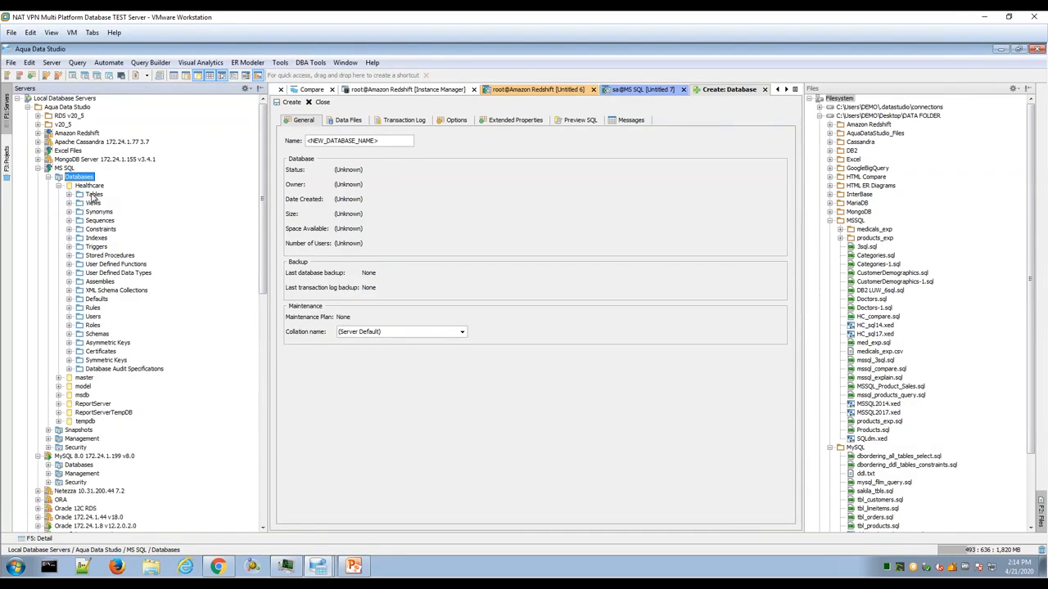
left_click(70, 194)
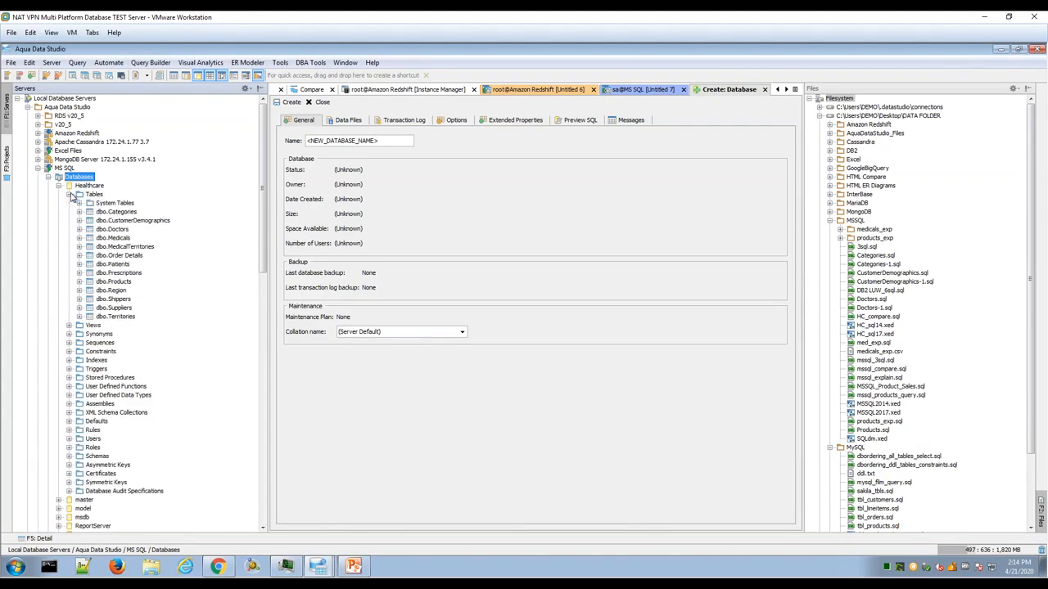
right_click(114, 230)
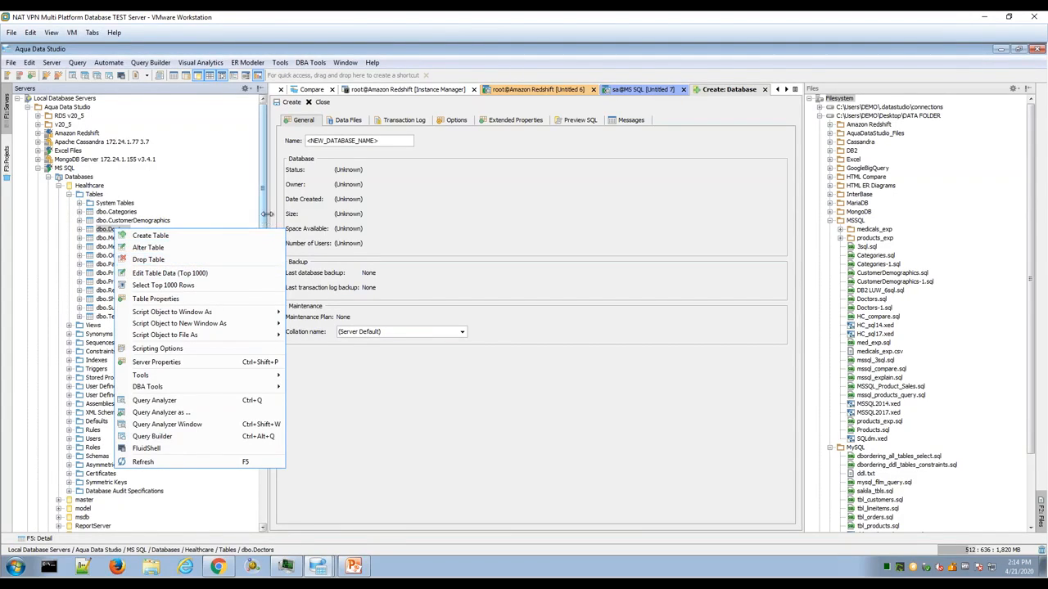
left_click_drag(267, 214, 285, 214)
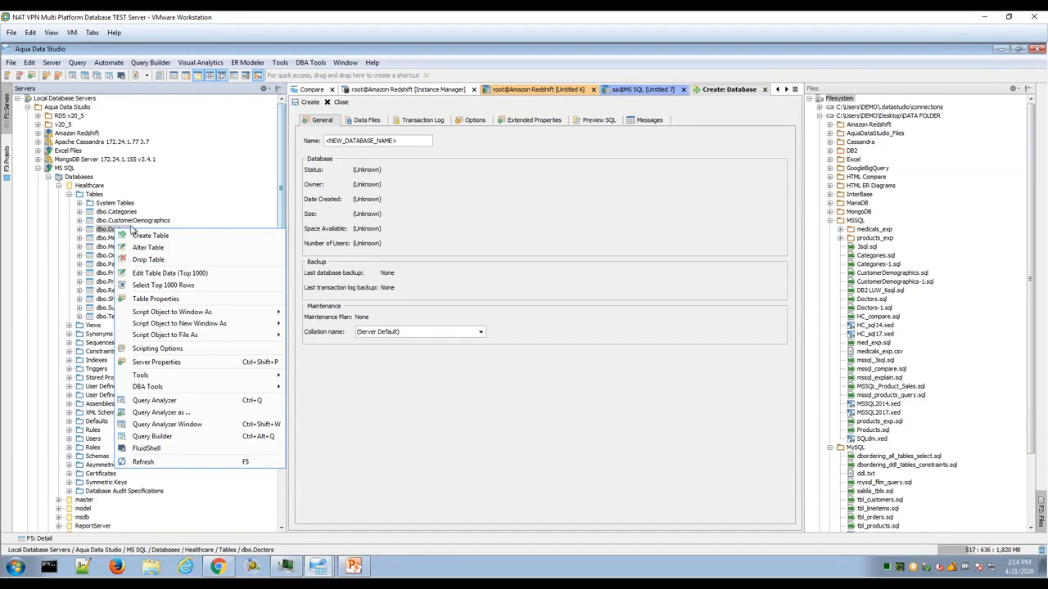
left_click(175, 247)
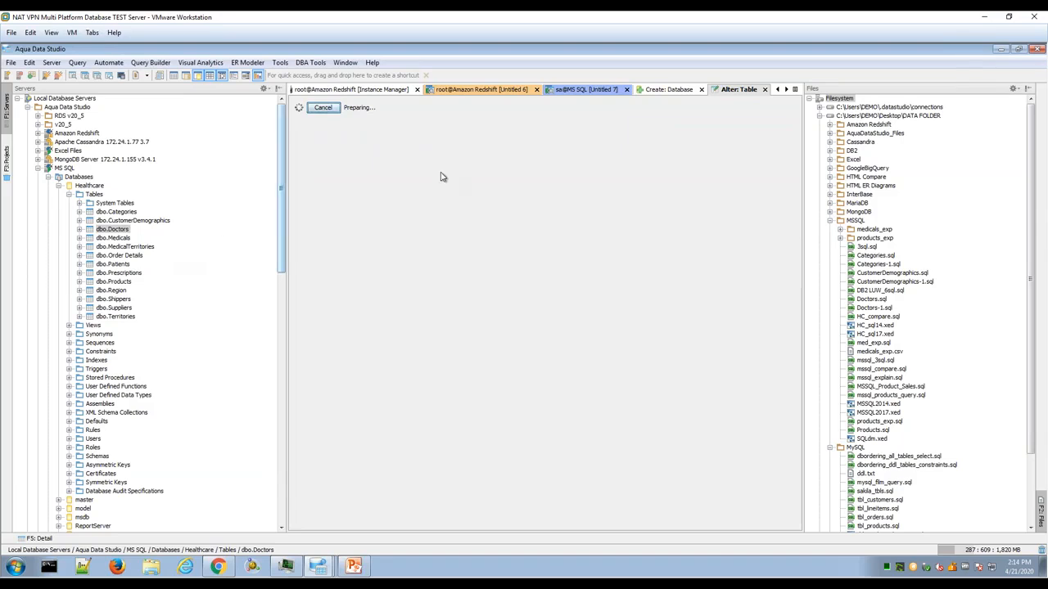
left_click(678, 95)
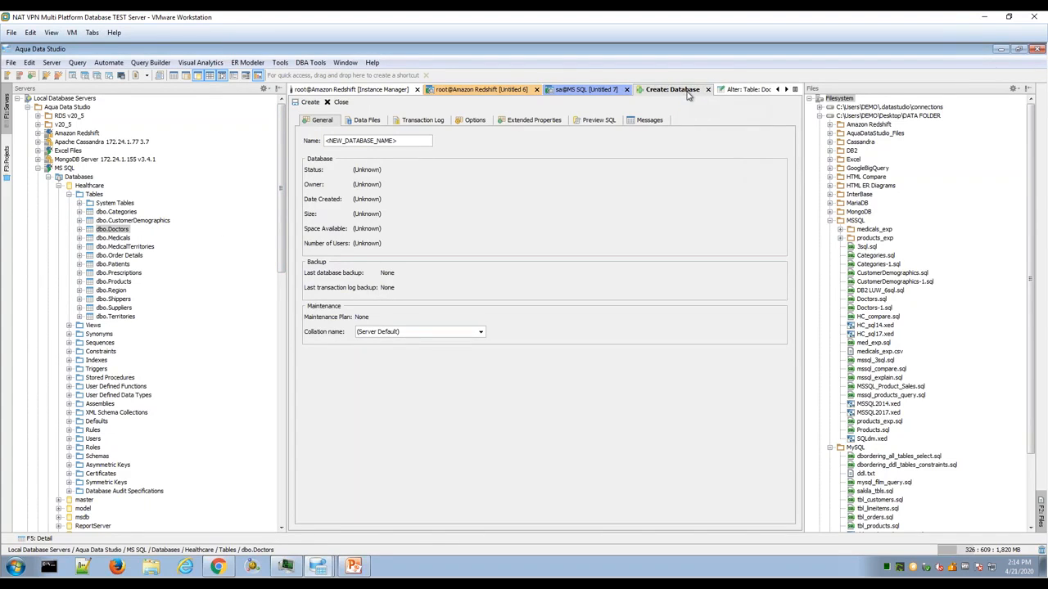
left_click(727, 94)
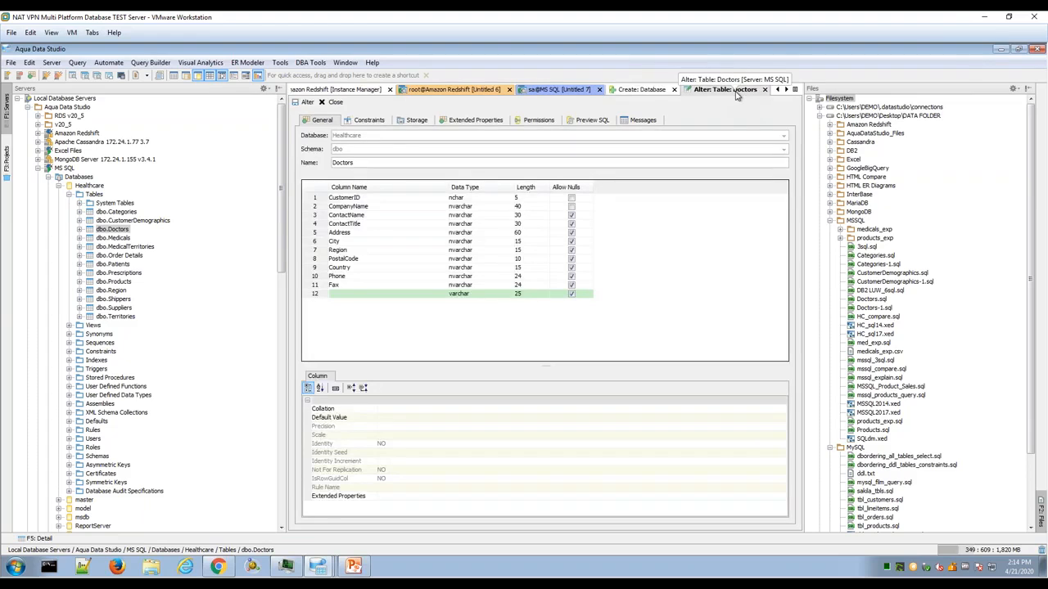
Step: Narrow the server tree and collapse the Healthcare tables and the MS SQL server's databases
left_click_drag(287, 229, 270, 229)
left_click(71, 197)
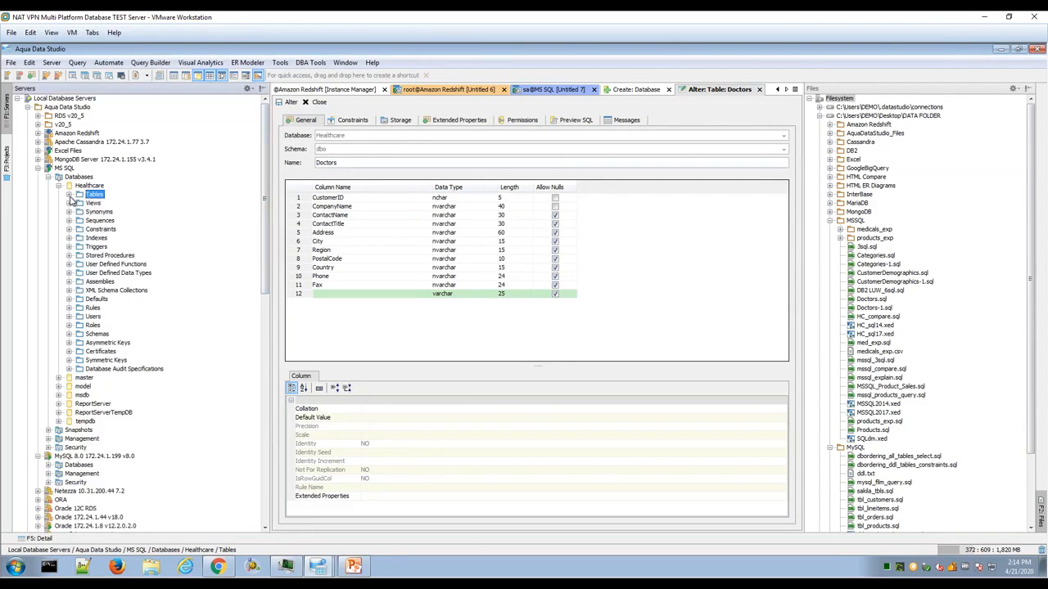
left_click(48, 178)
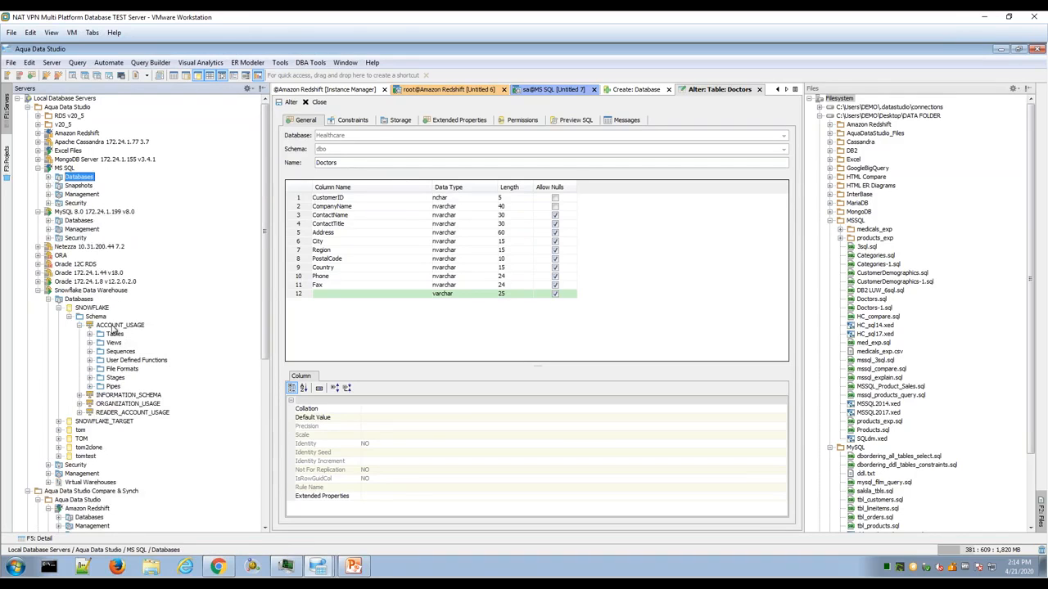
Step: View the actions available for the Tables folder of dbordering on the MySQL 8.0 server, and collapse that server's databases
left_click(49, 220)
left_click(59, 229)
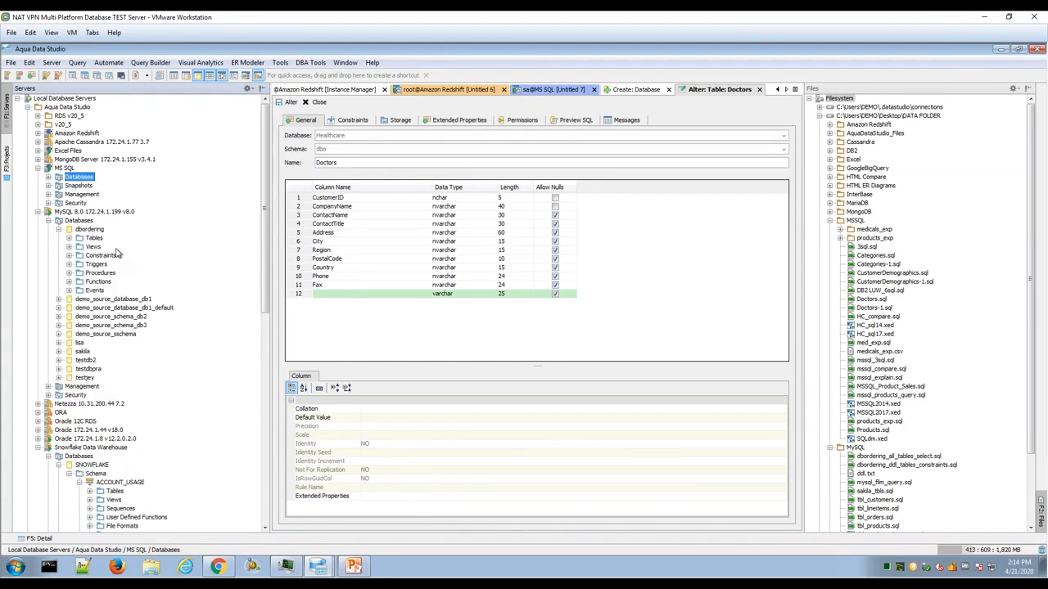
right_click(94, 240)
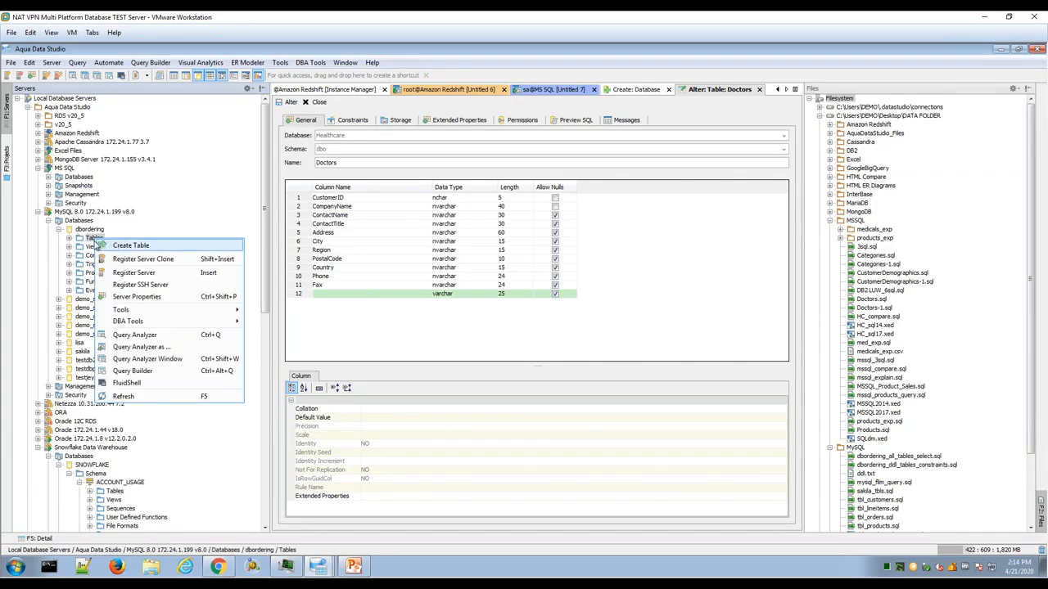
key("Escape")
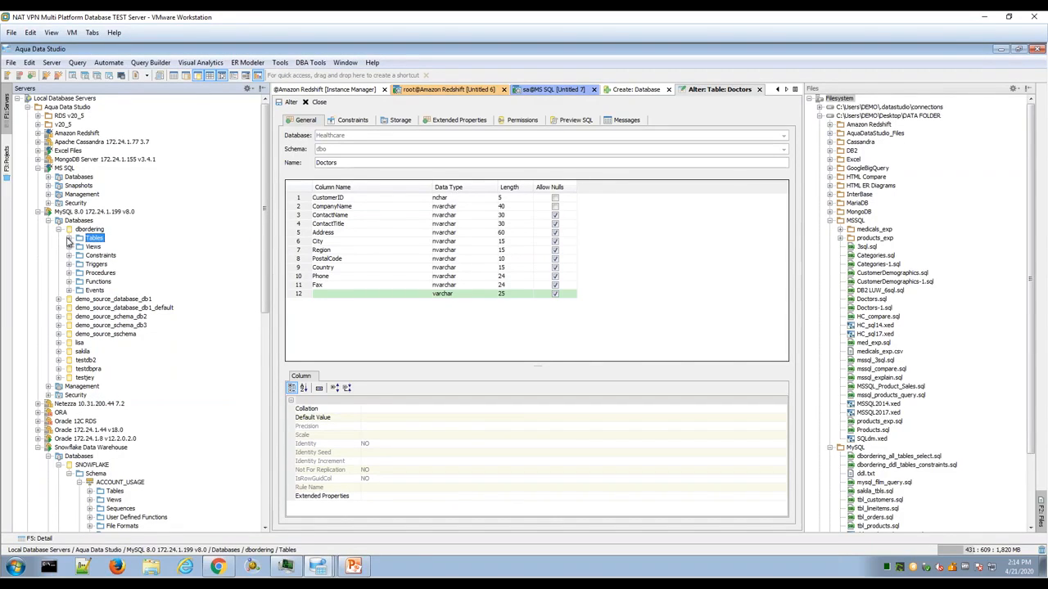
left_click(47, 222)
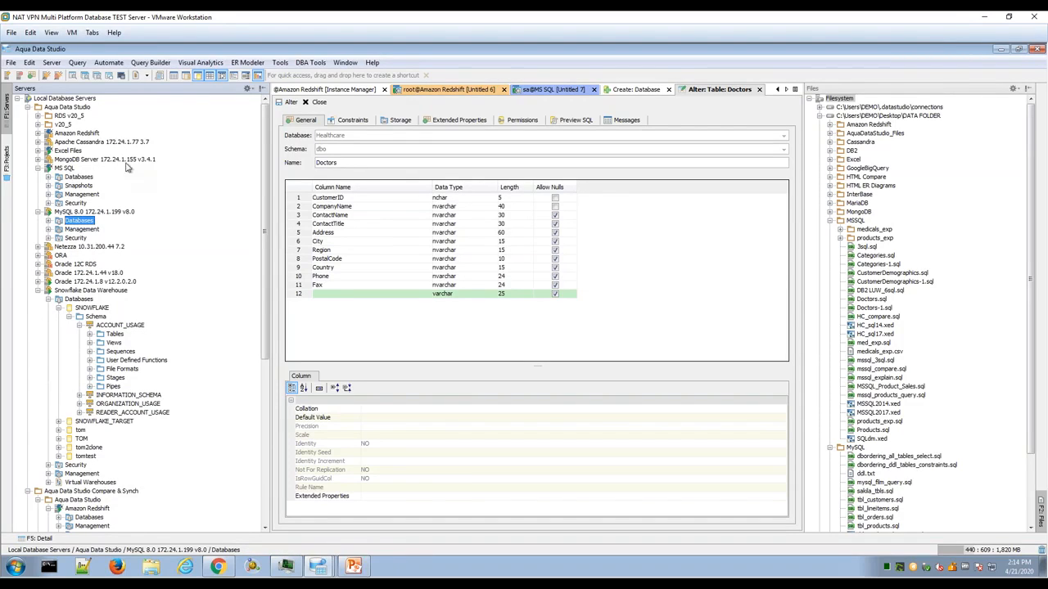
Step: Expand the MS SQL server's Healthcare database and start the Schema Script Generator for it with the default connection
left_click(48, 177)
left_click(59, 186)
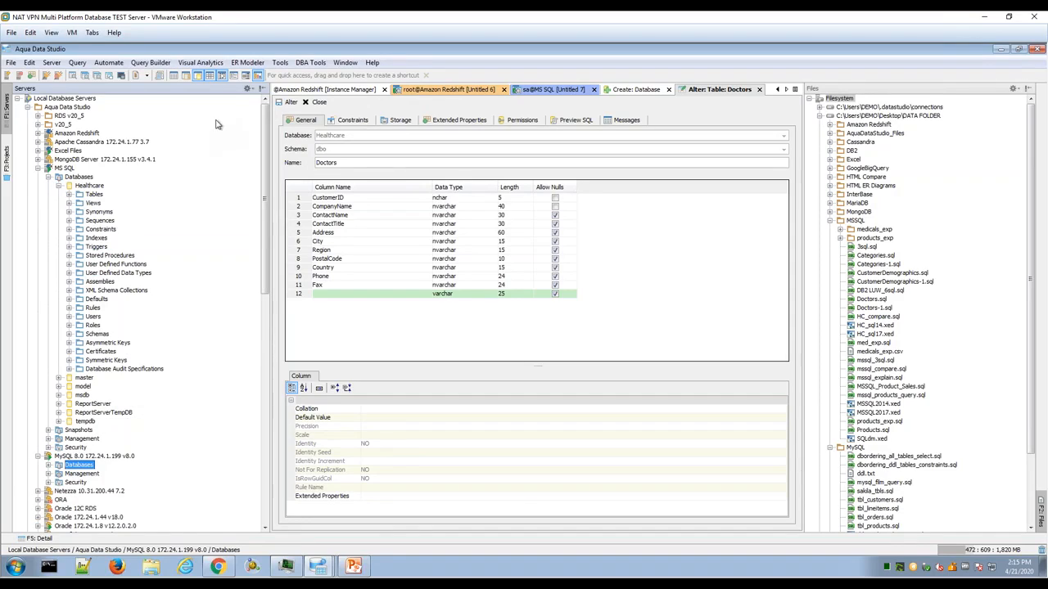
left_click(280, 63)
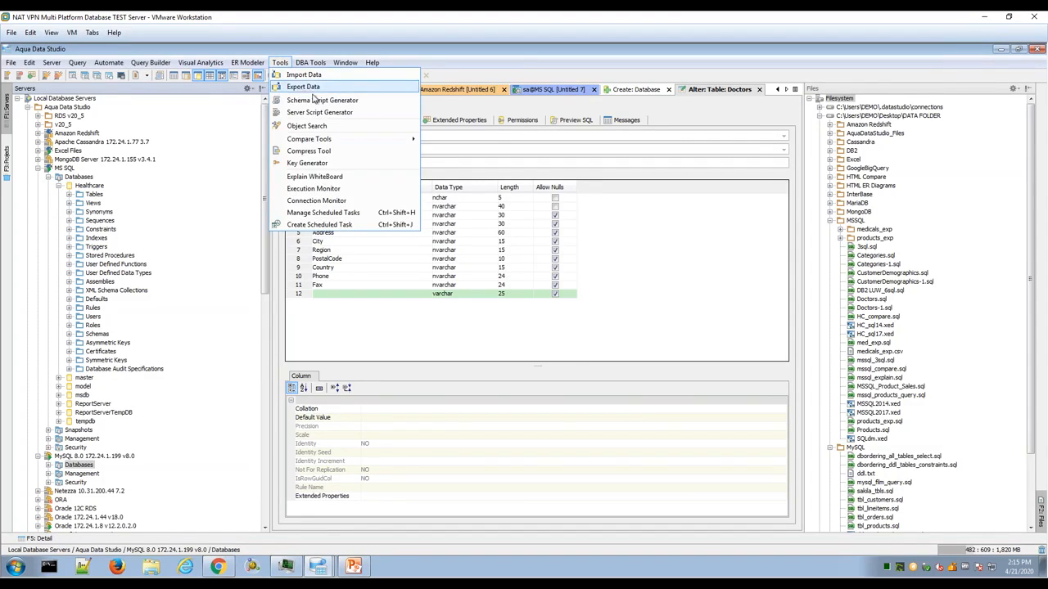
left_click(356, 101)
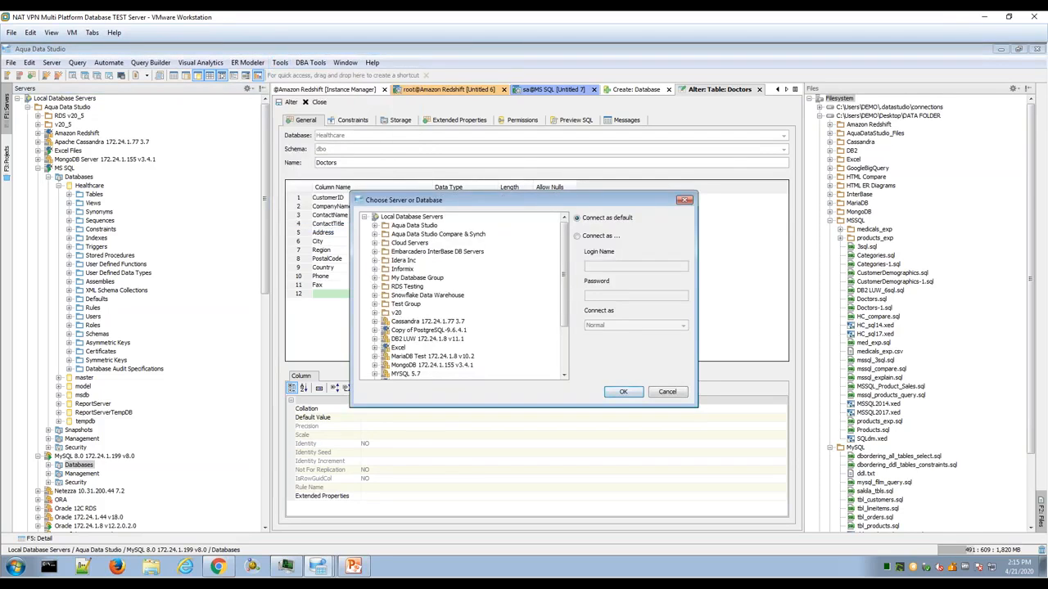
left_click(280, 200)
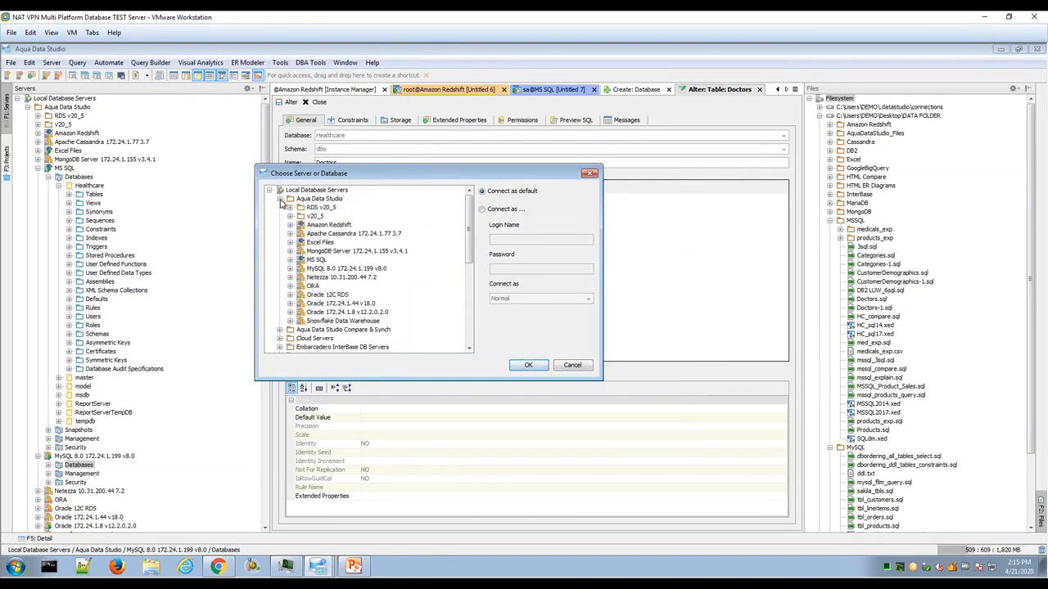
left_click(291, 261)
left_click(321, 270)
left_click(530, 365)
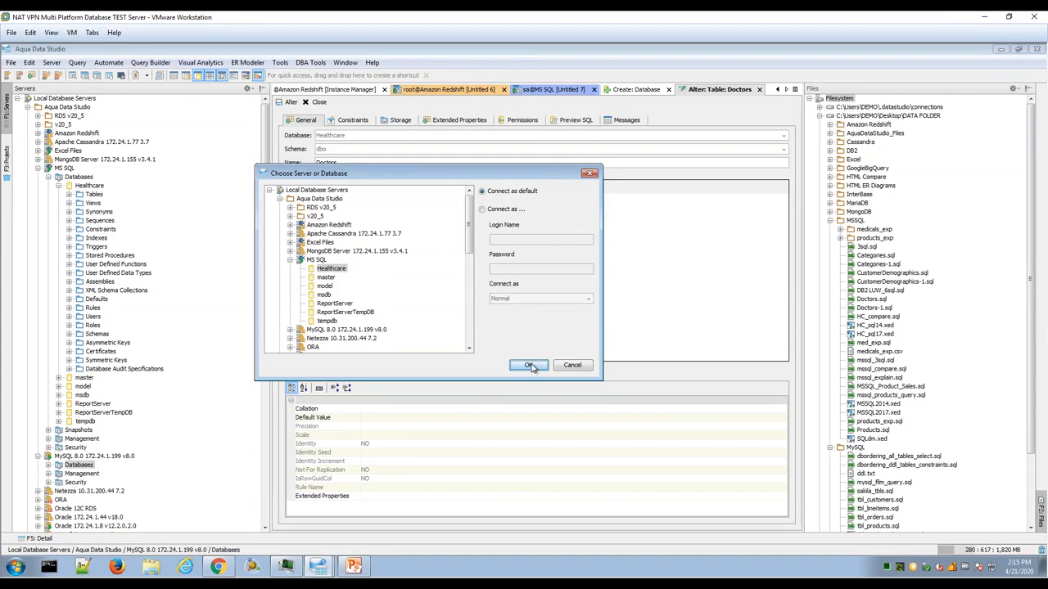
Step: Select all object types for the dbo schema in the Script Generator, view the resulting object list, and close the generator
left_click_drag(607, 165, 332, 148)
left_click(237, 215)
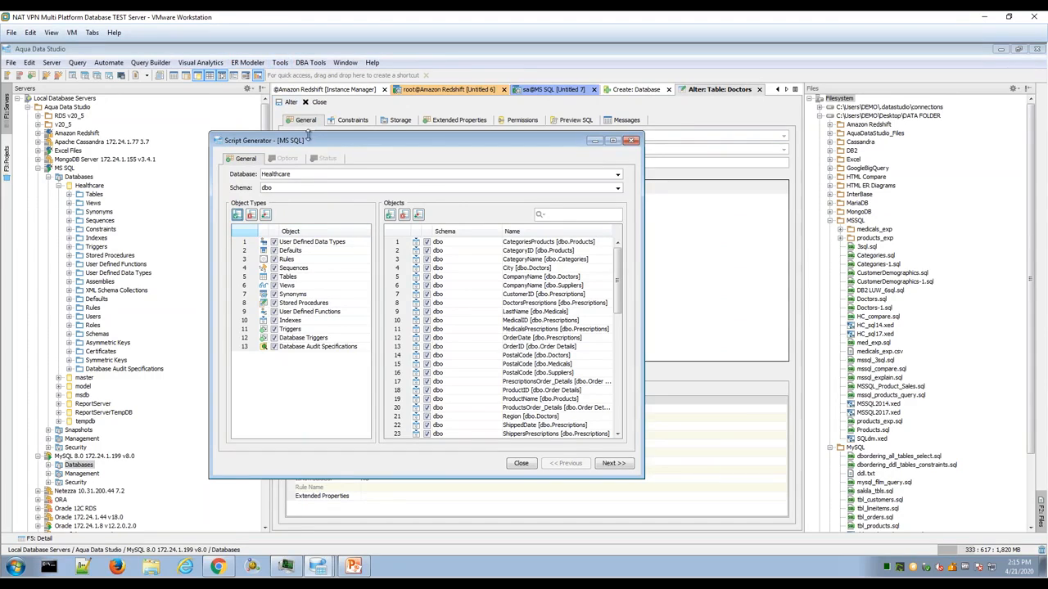
left_click_drag(316, 142, 357, 145)
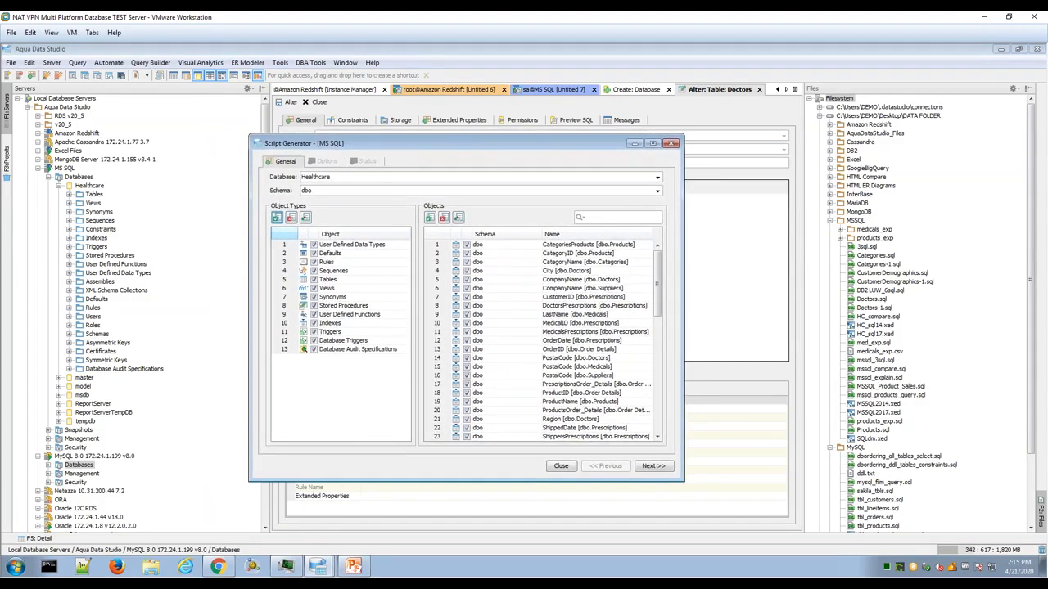
left_click(561, 466)
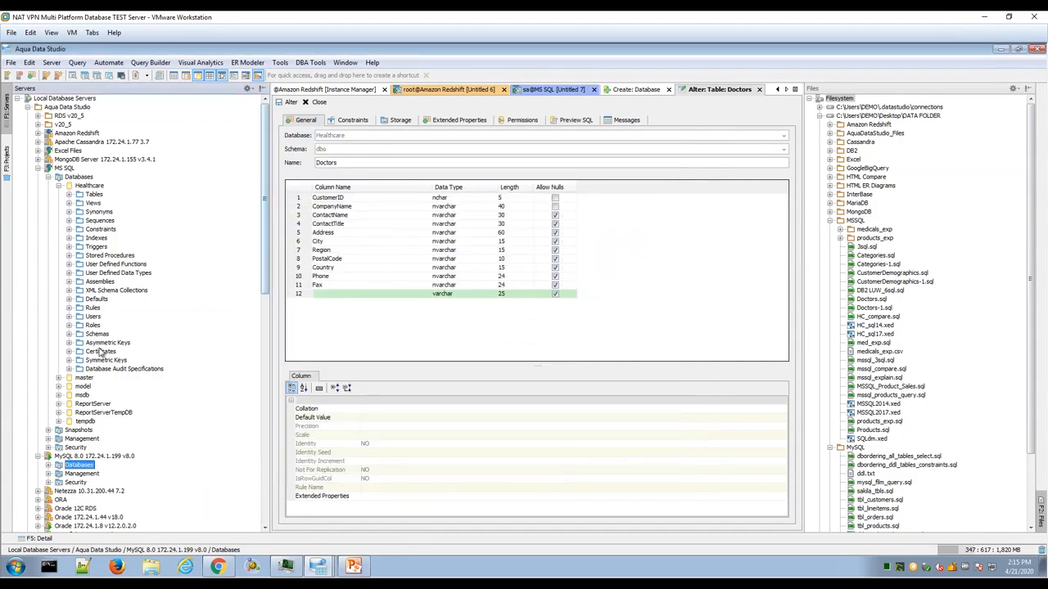
Step: Collapse the Healthcare database and open a new Query Analyzer on the MySQL 8.0 server
left_click(59, 186)
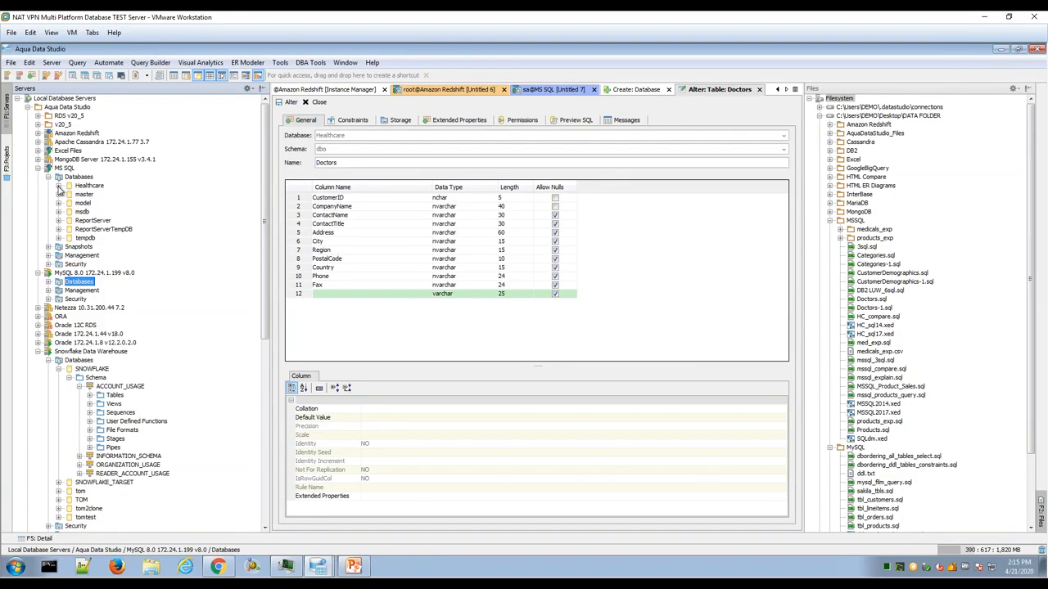
left_click(50, 63)
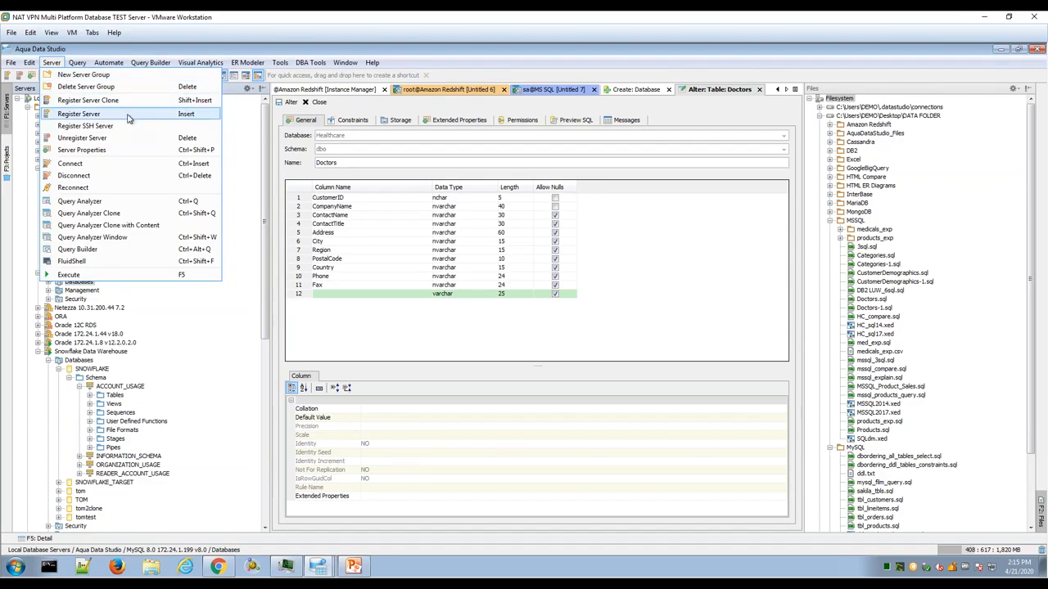
left_click(166, 202)
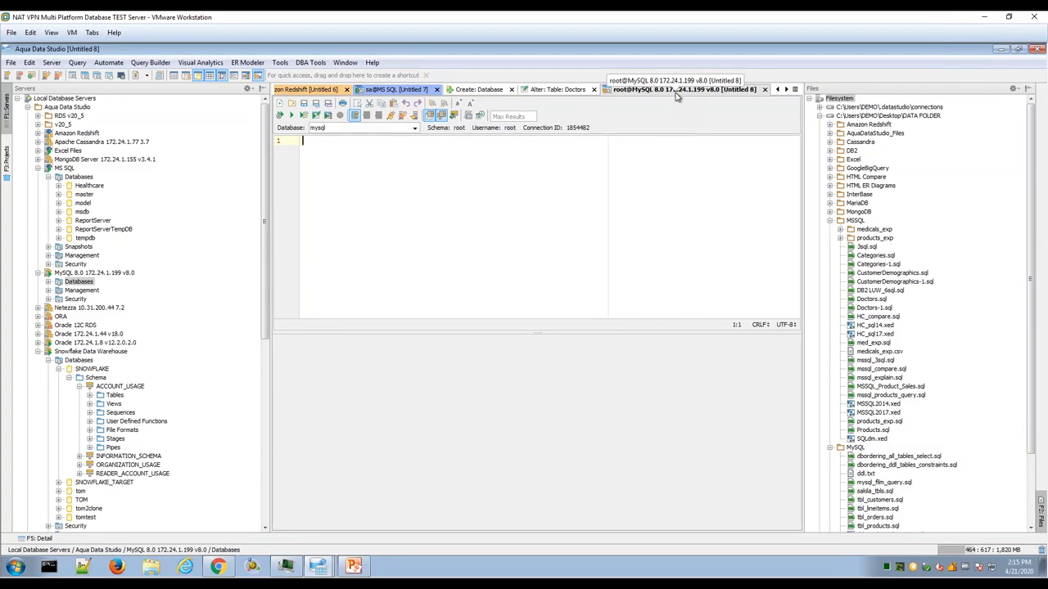
Step: Open a Query Analyzer on the MS SQL server's Healthcare database and execute "select * from Medicals"
right_click(93, 186)
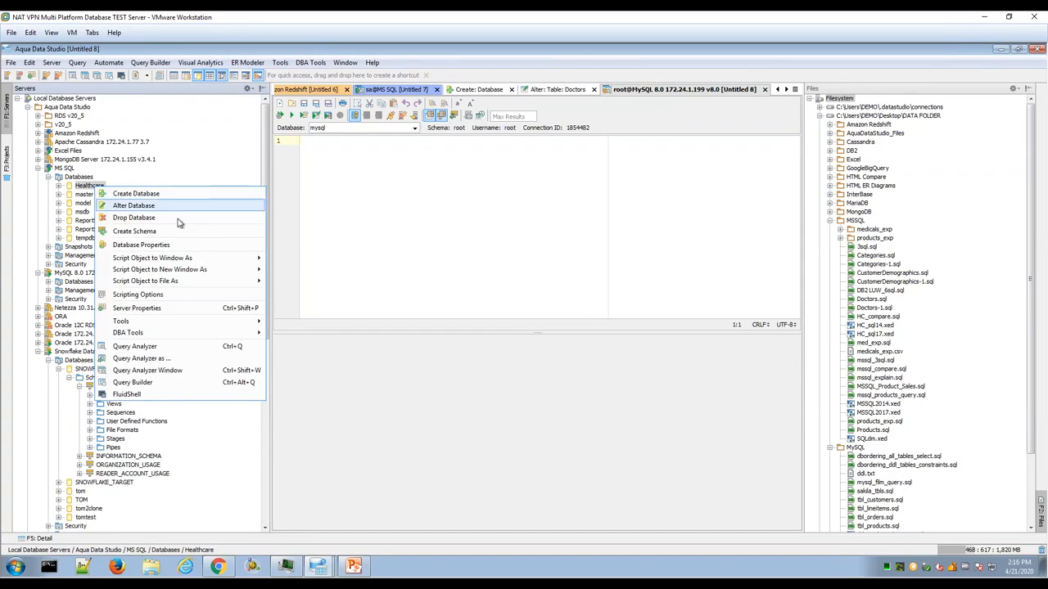
left_click(218, 351)
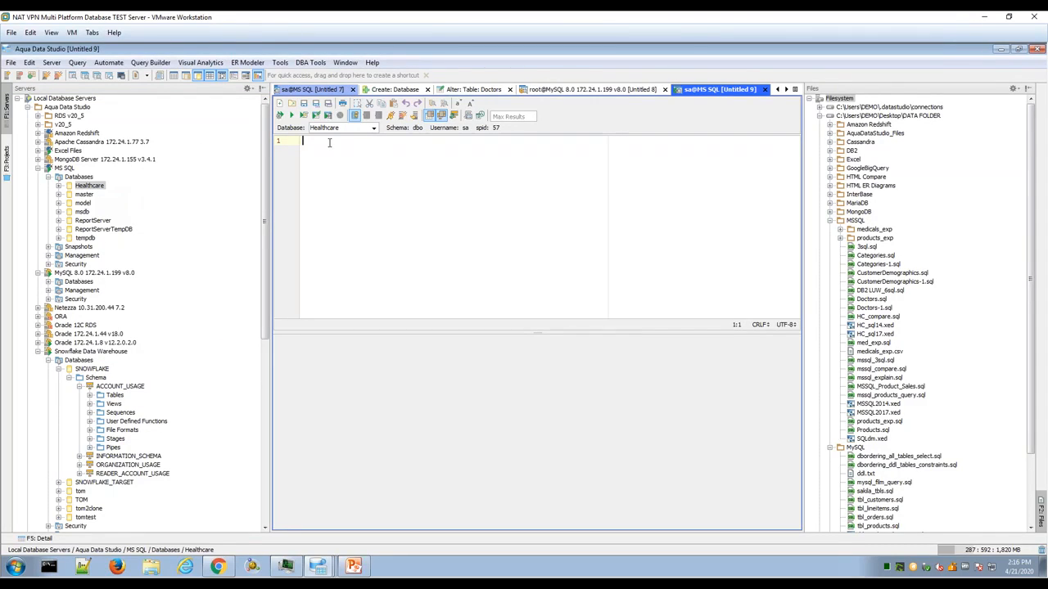
key("Return")
key("Return")
key("Return")
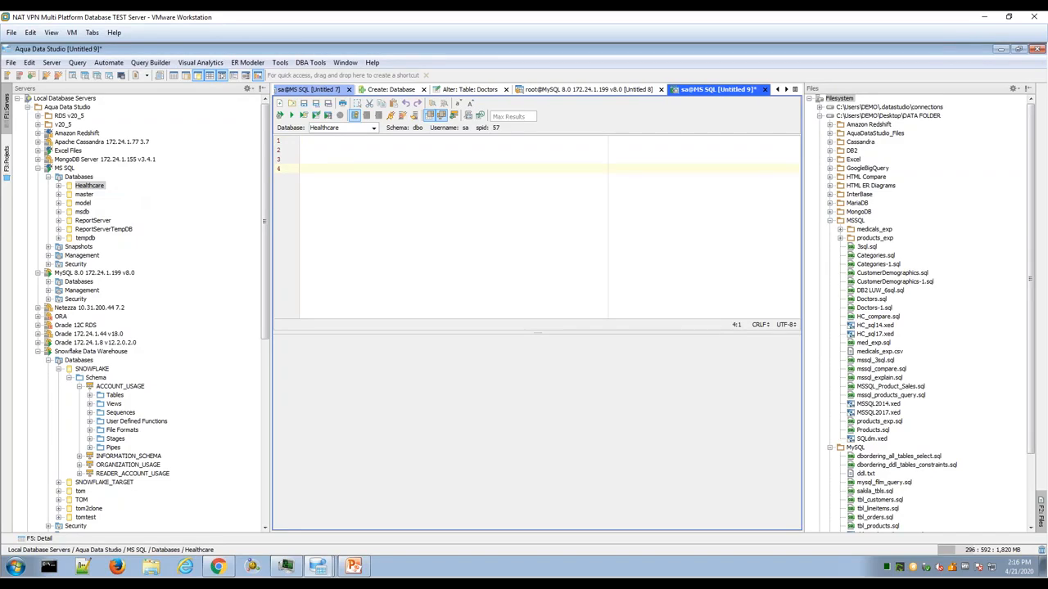
type("select * from")
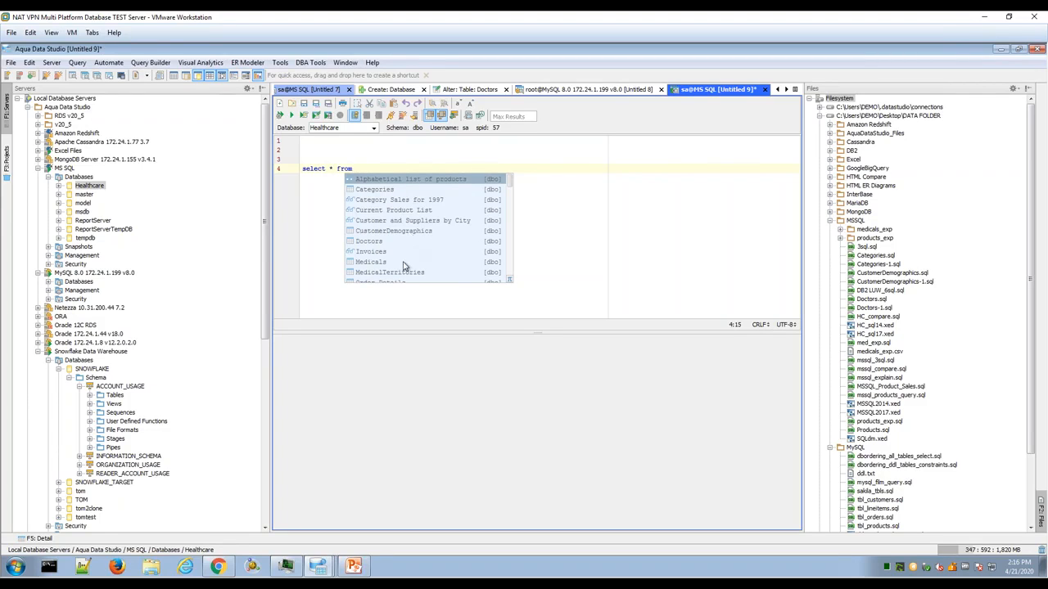
double_click(403, 263)
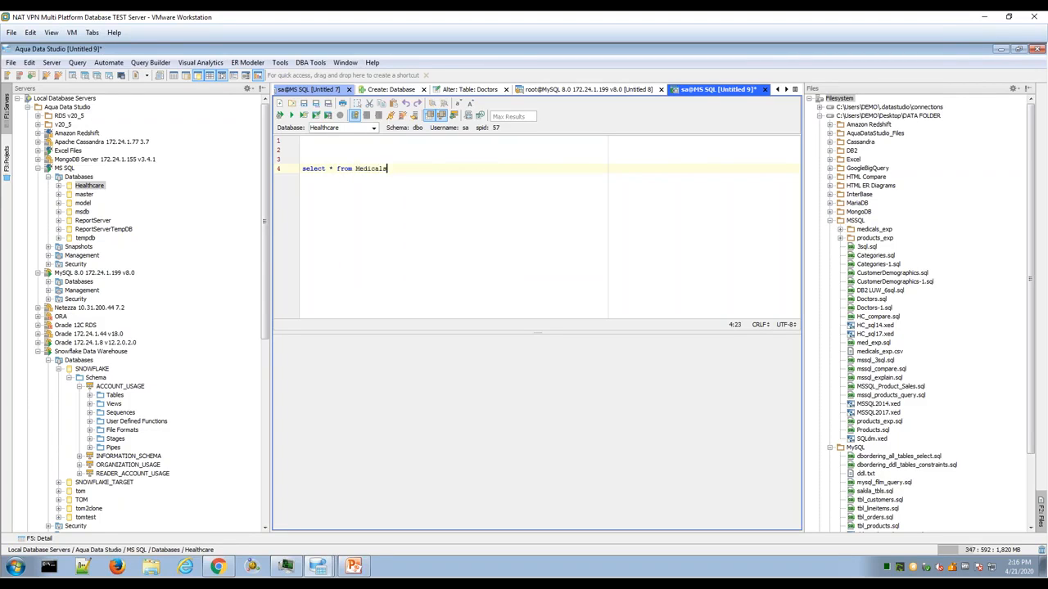
left_click(292, 117)
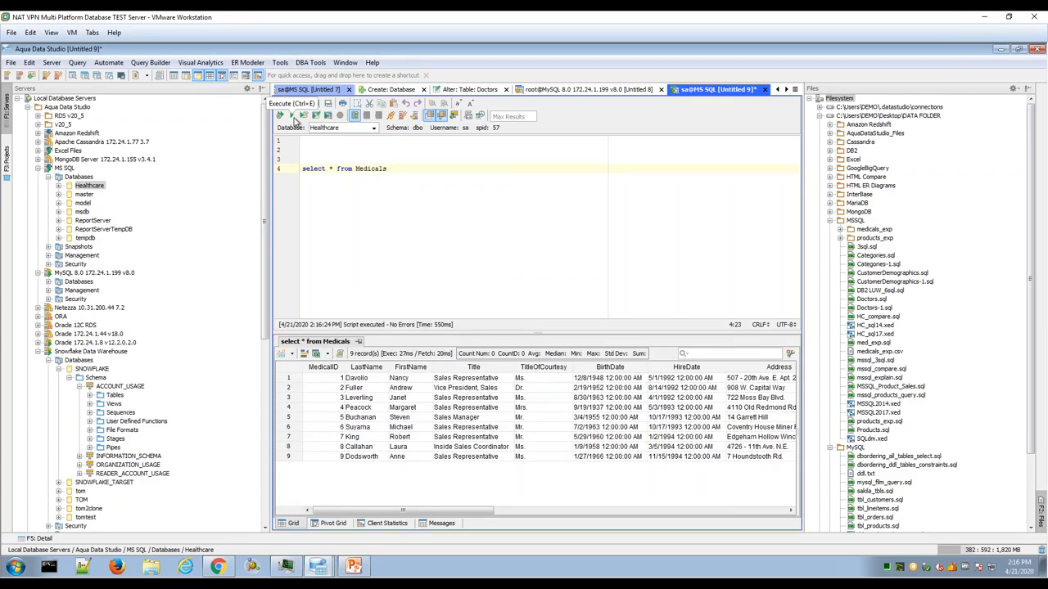
Step: End the Medicals query with a semicolon and add a second statement, "select * from Products;", two lines below
left_click(77, 63)
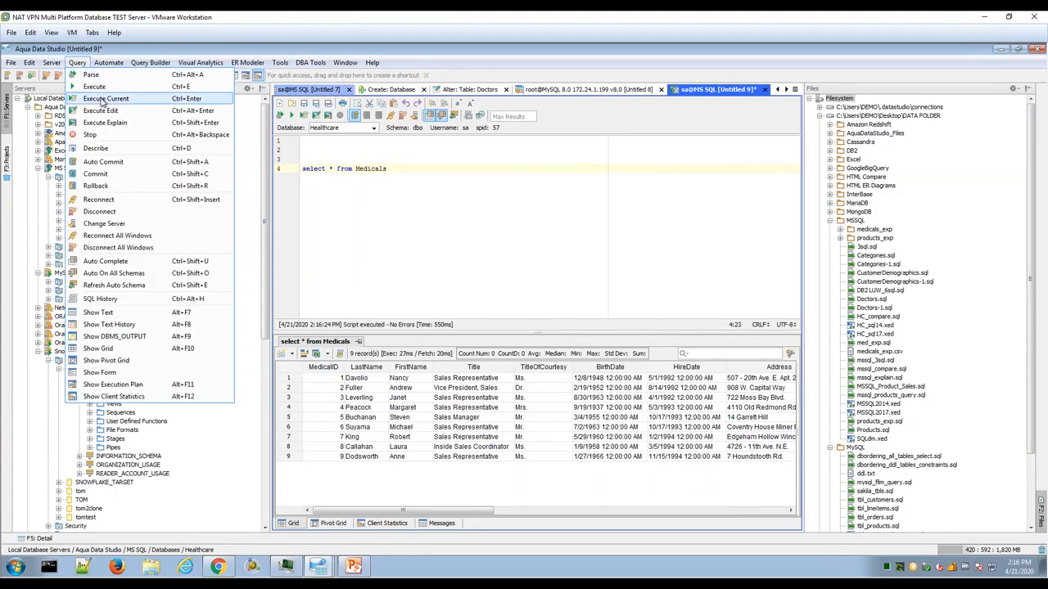
left_click(446, 172)
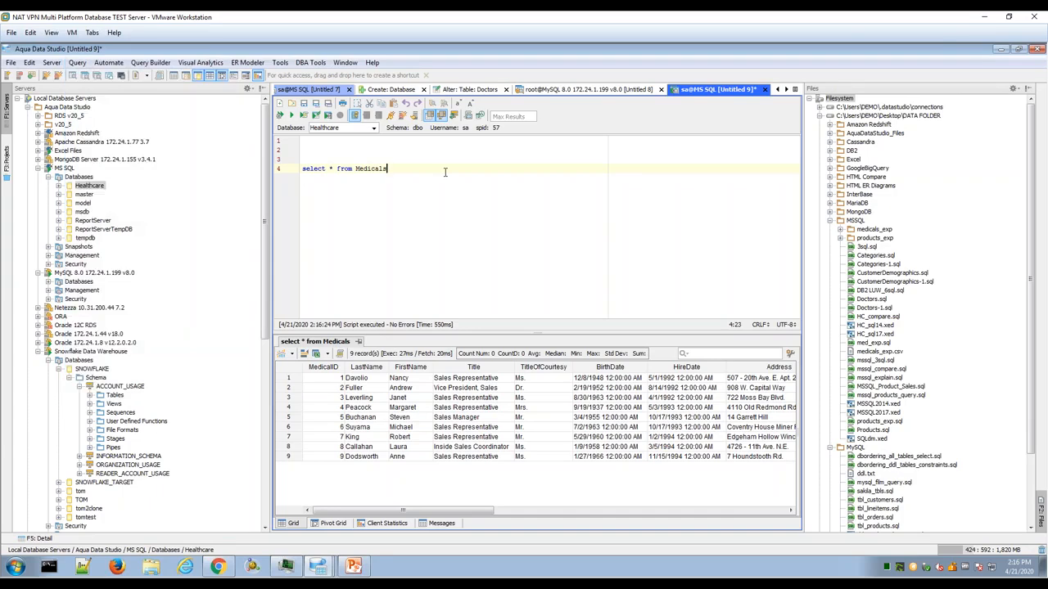
type(";")
key("Return")
key("Return")
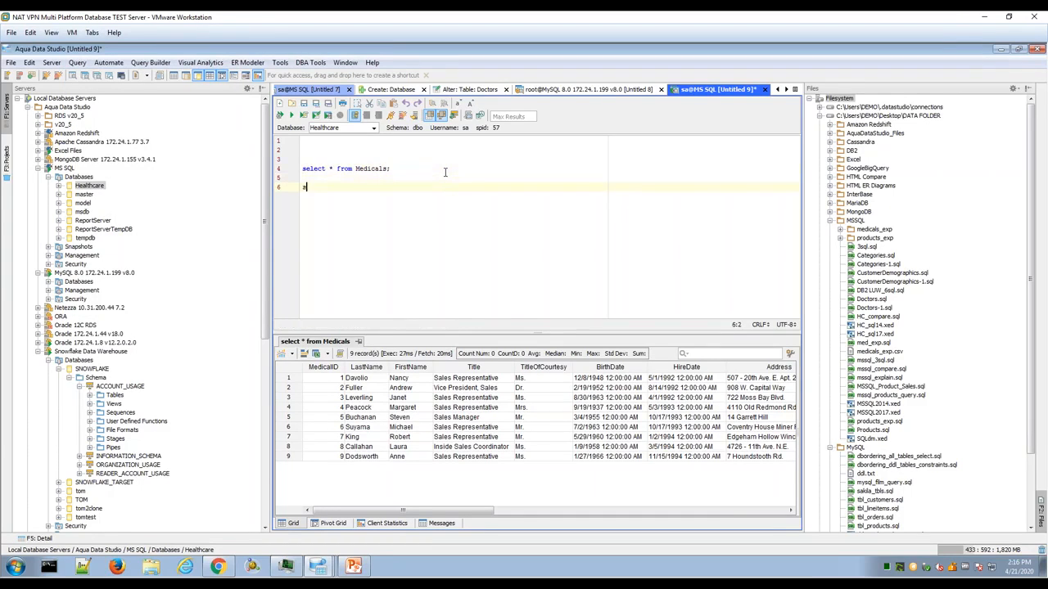
type("select * from")
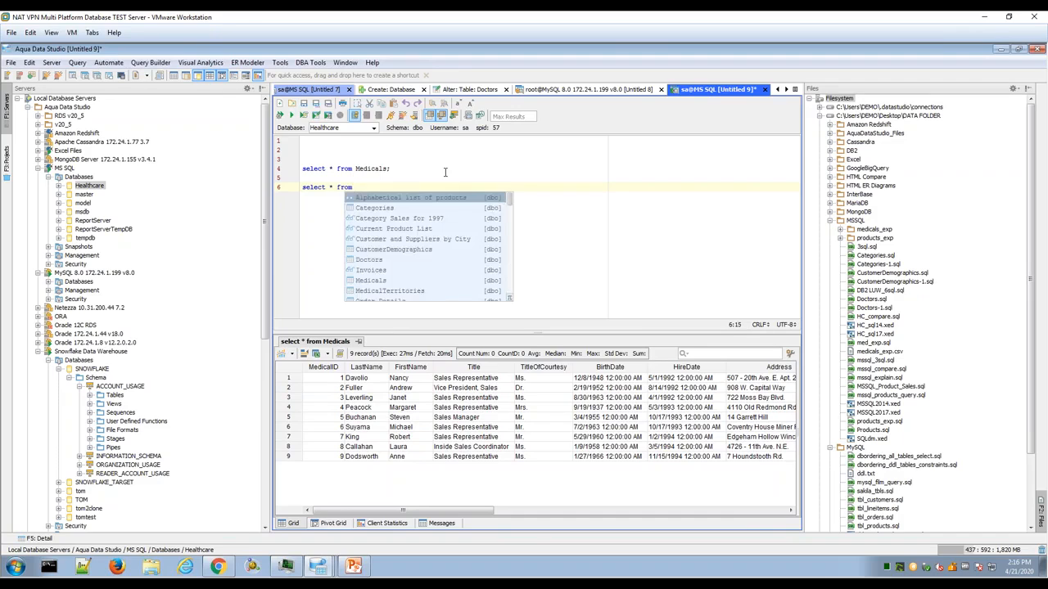
scroll(510, 266, "down", 3)
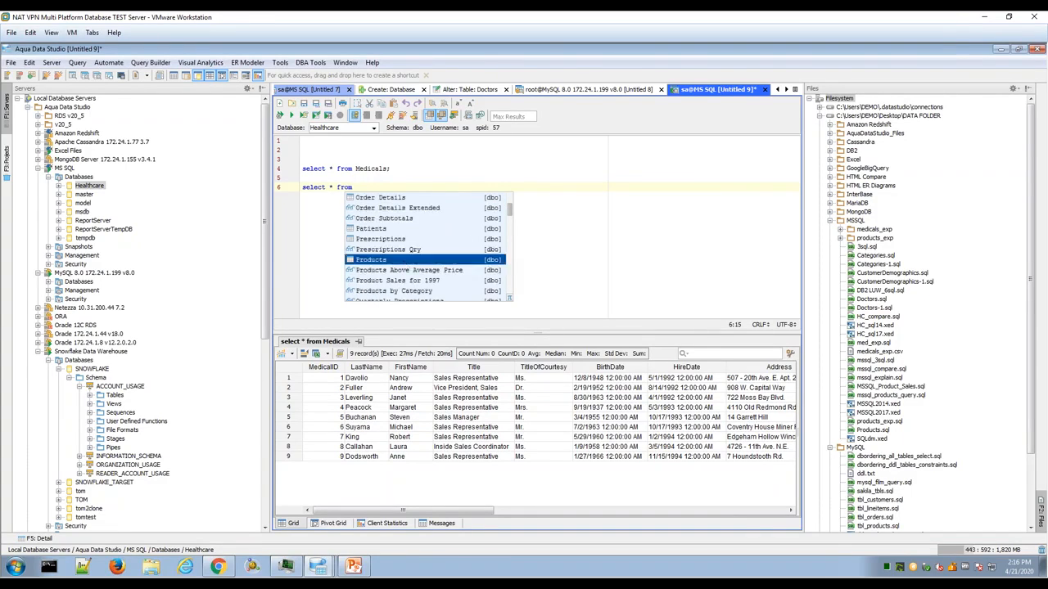
double_click(407, 260)
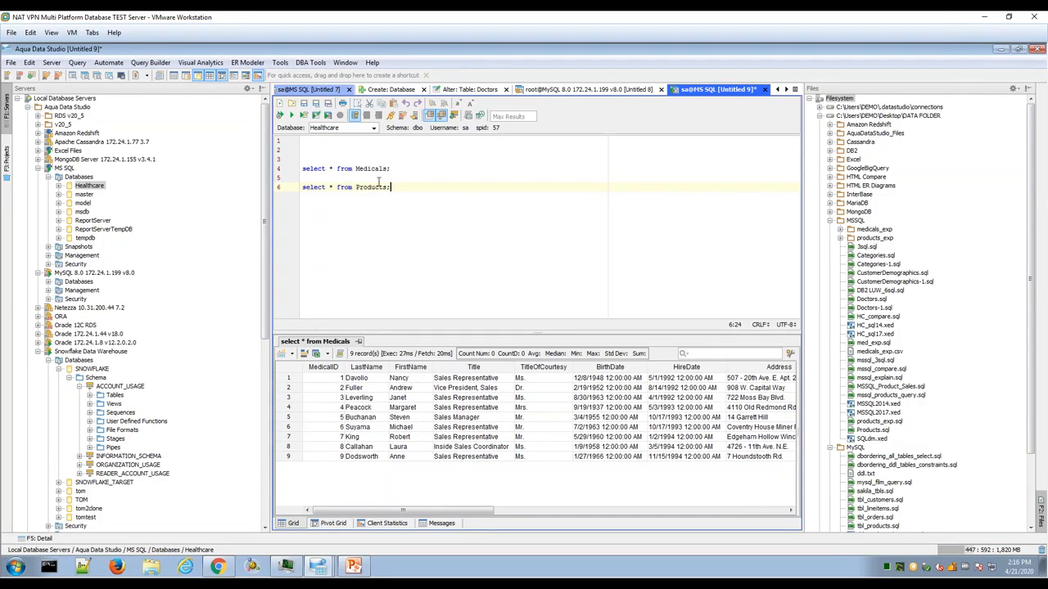
Step: Parse the two-statement script and view each parsed statement in the parser results
left_click(77, 64)
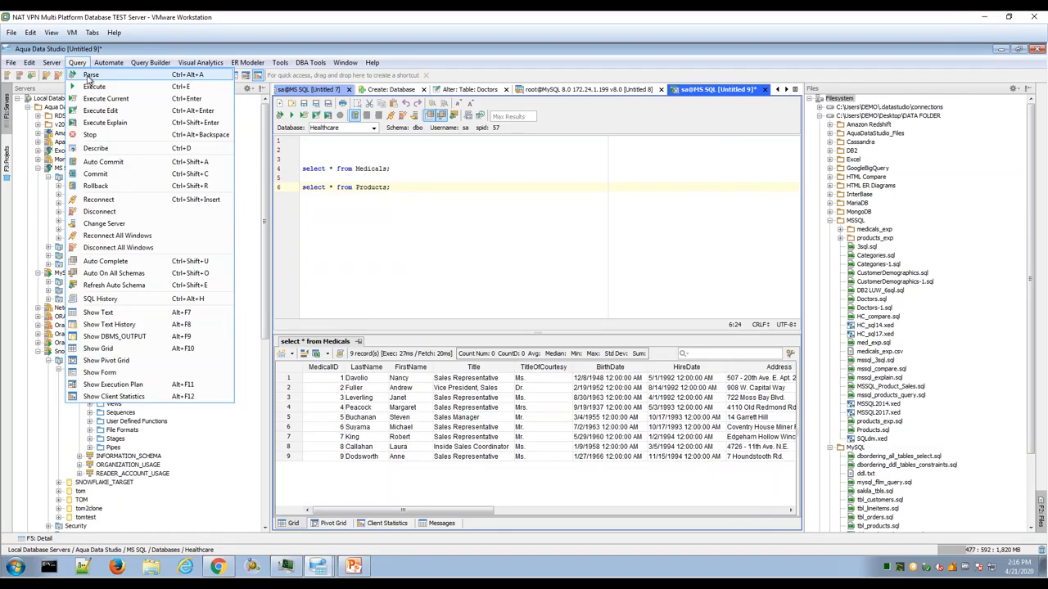
left_click(88, 76)
left_click(415, 357)
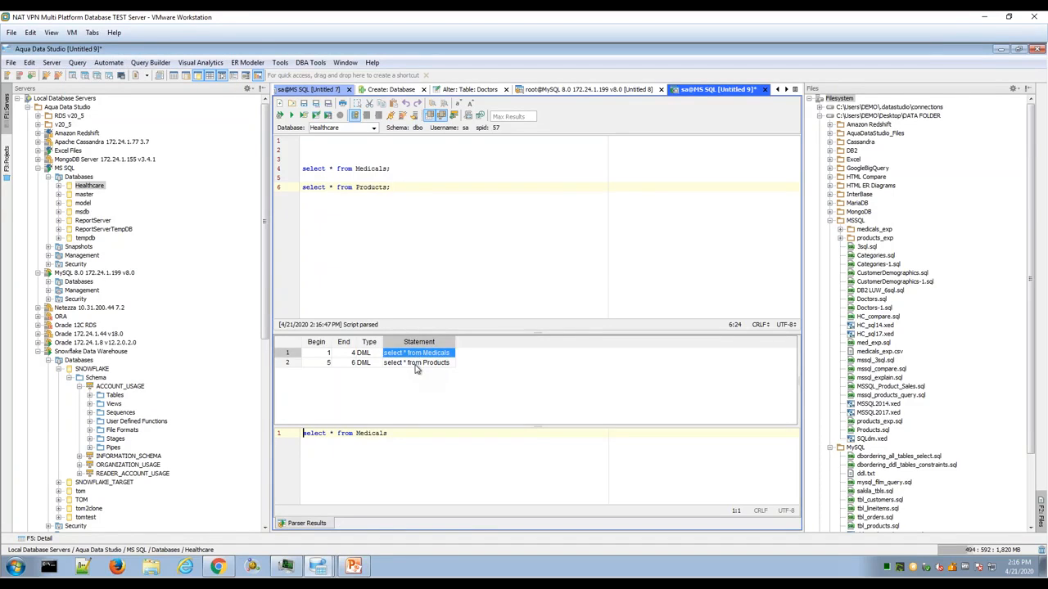
left_click(415, 365)
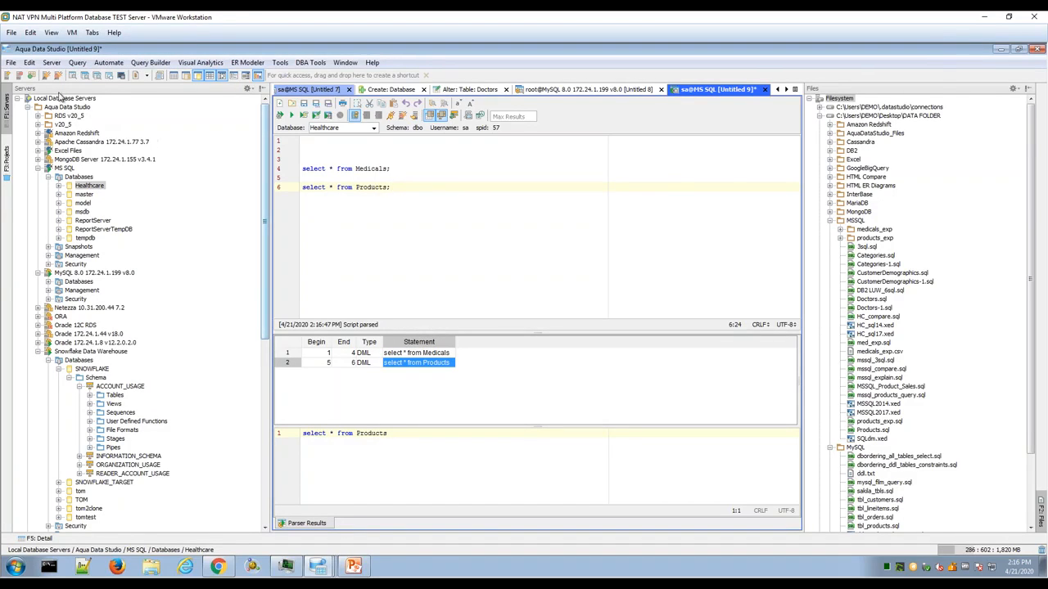
Step: Execute both select statements and enlarge the results area, narrowing the Servers tree to make room
left_click(76, 63)
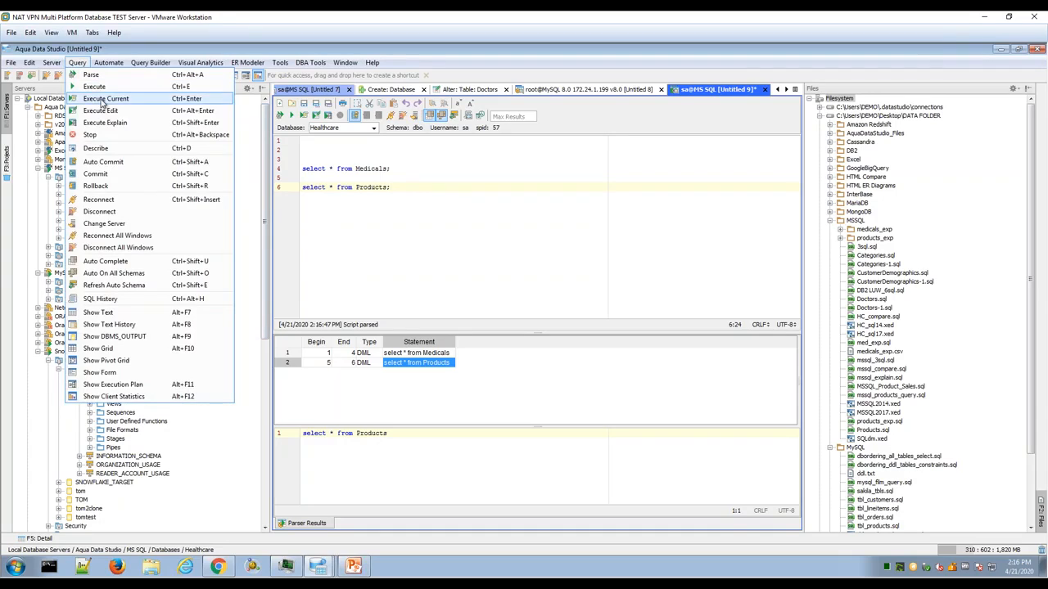
left_click(293, 117)
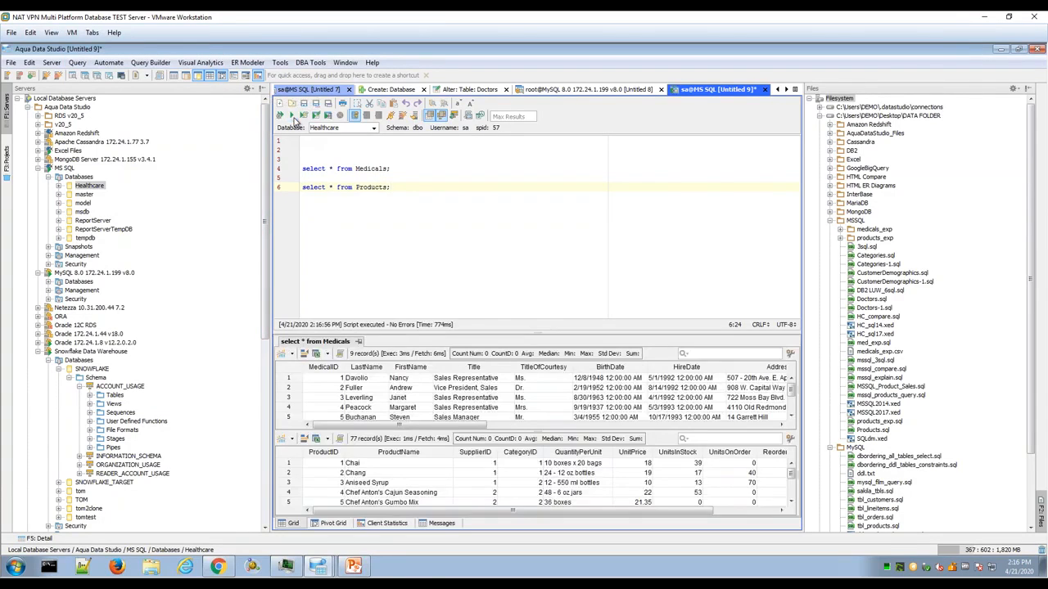
left_click_drag(353, 333, 354, 274)
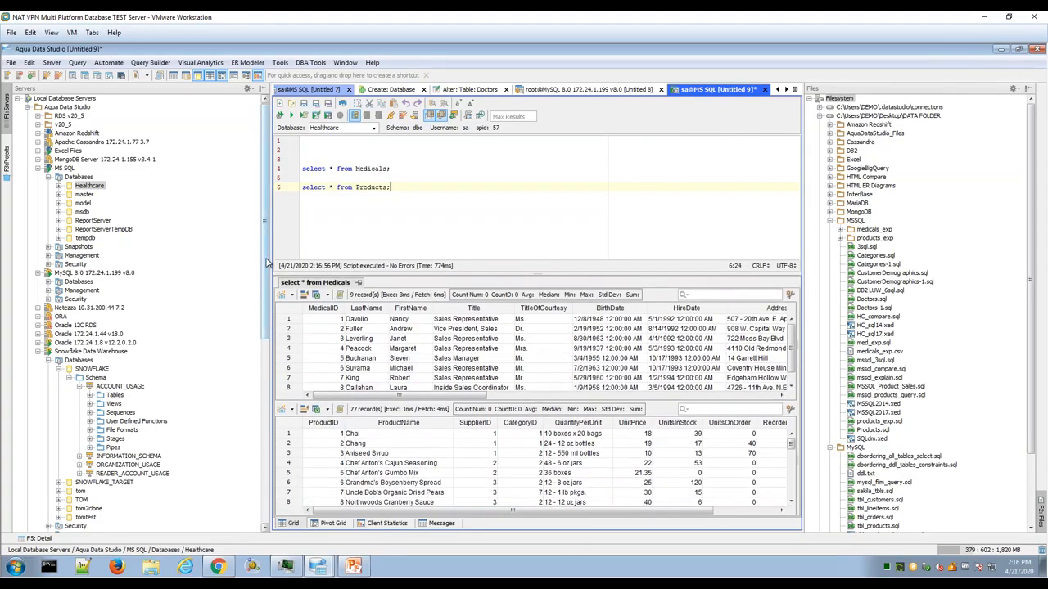
left_click_drag(266, 260, 204, 261)
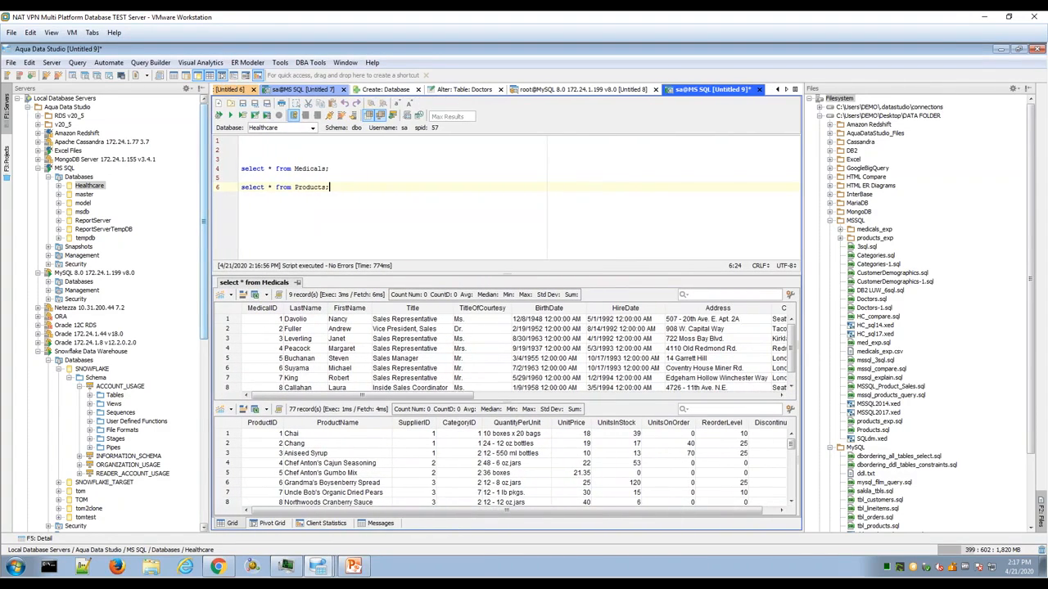
Step: Open another Query Analyzer on Healthcare and load mssql_explain.sql from the MSSQL folder inside DATA FOLDER
left_click(53, 64)
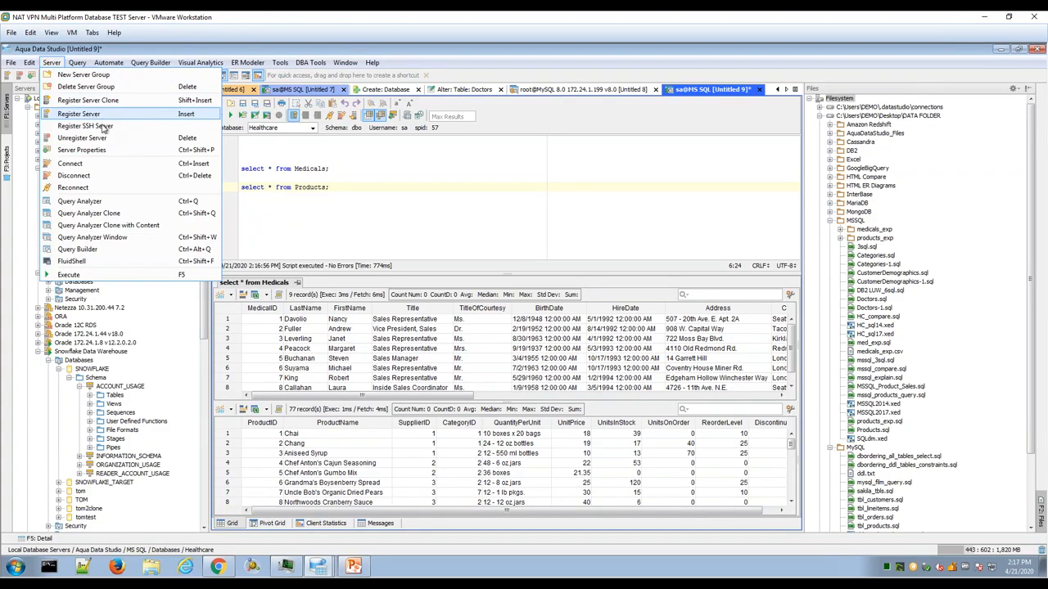
left_click(174, 202)
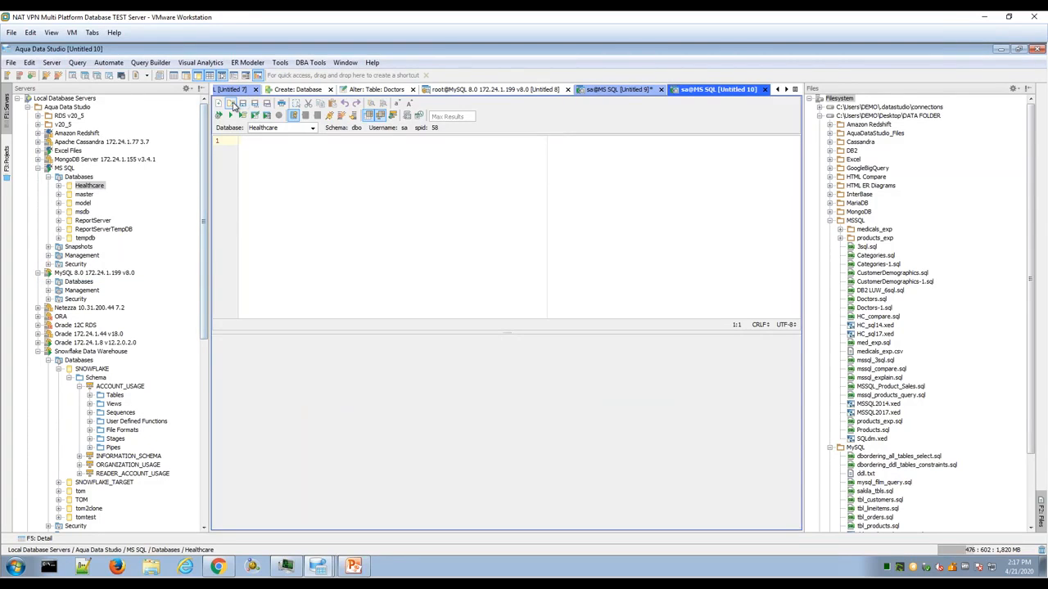
left_click(232, 104)
left_click(601, 206)
left_click(601, 206)
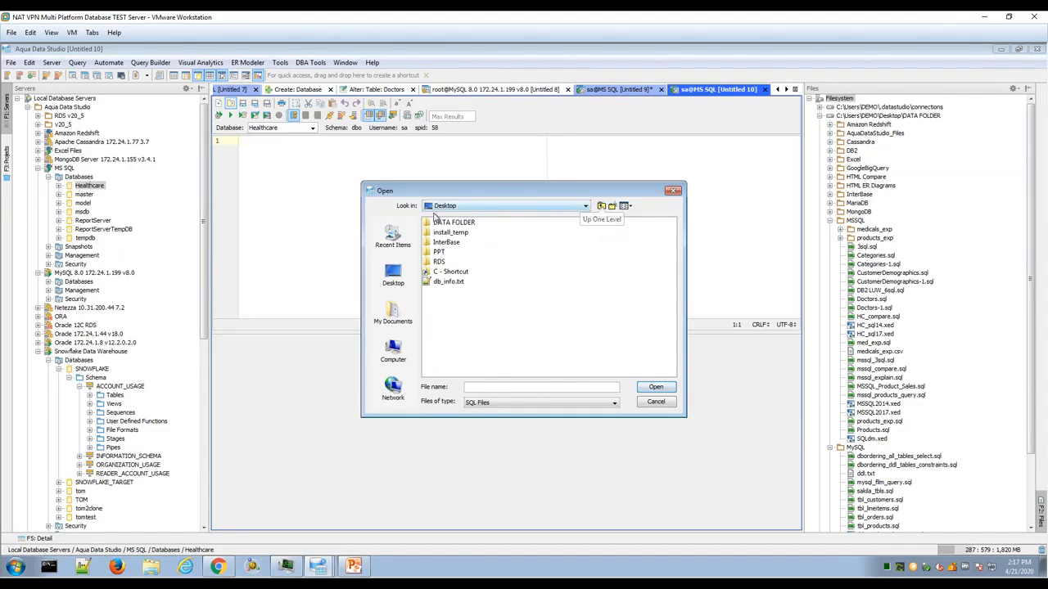
double_click(450, 223)
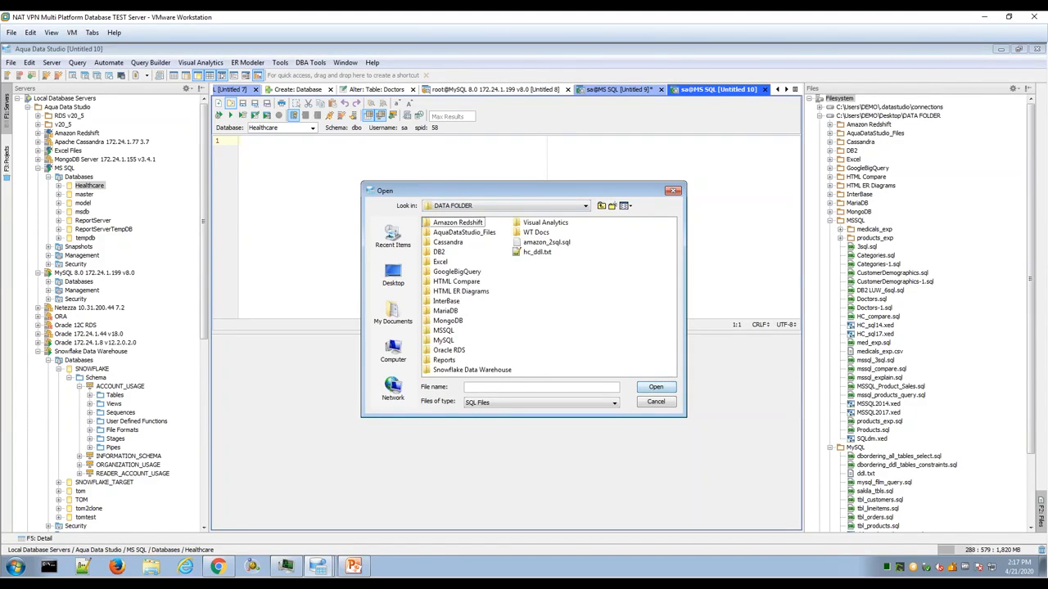
double_click(444, 341)
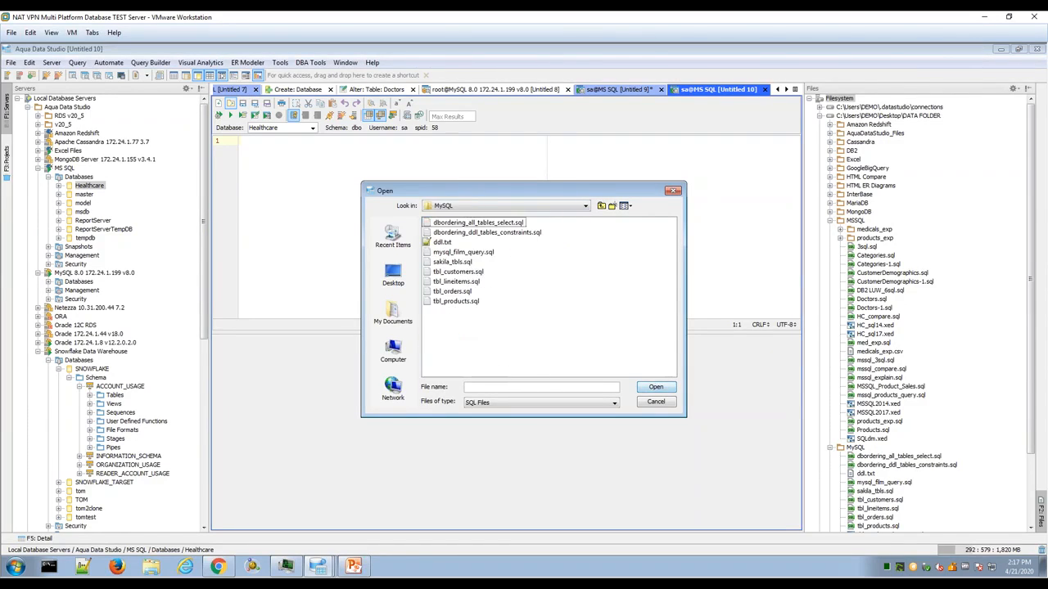
left_click(601, 206)
double_click(443, 331)
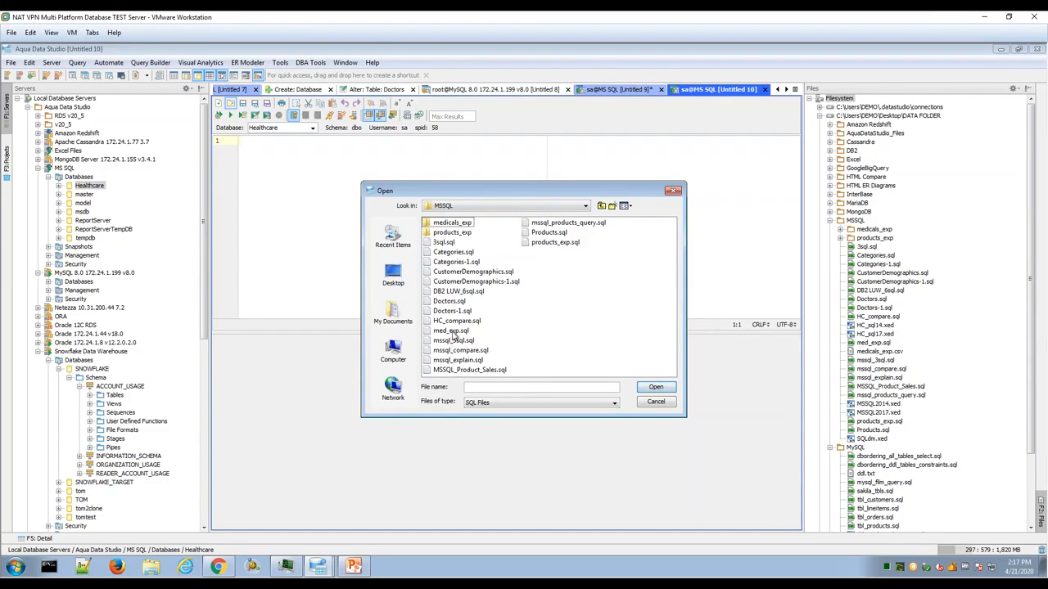
left_click(459, 360)
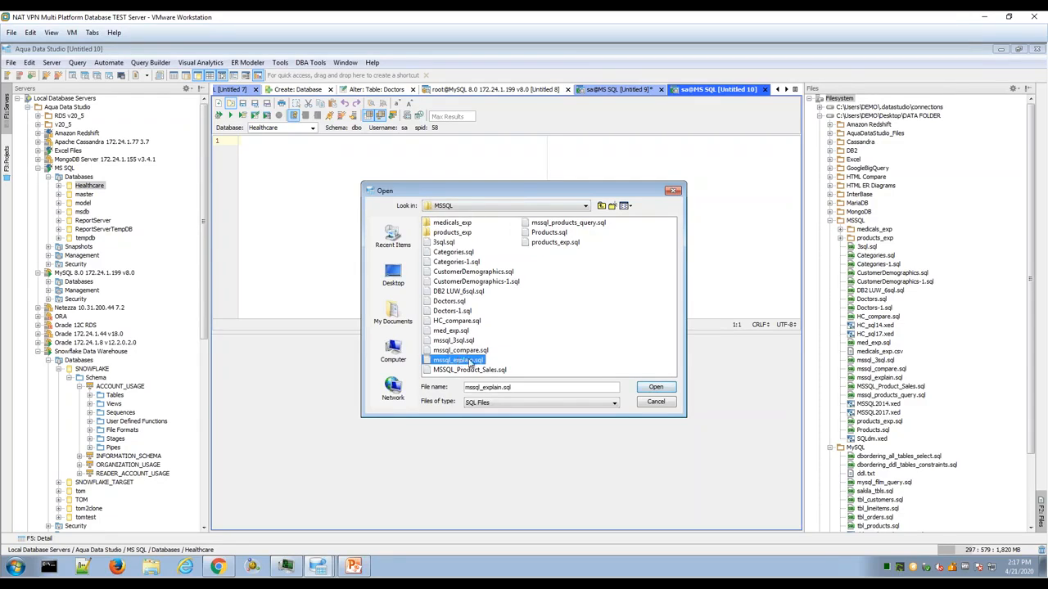
left_click(640, 388)
Step: Execute the mssql_explain.sql query, then run Execute Explain on it and widen the plan's Operation column
left_click(231, 116)
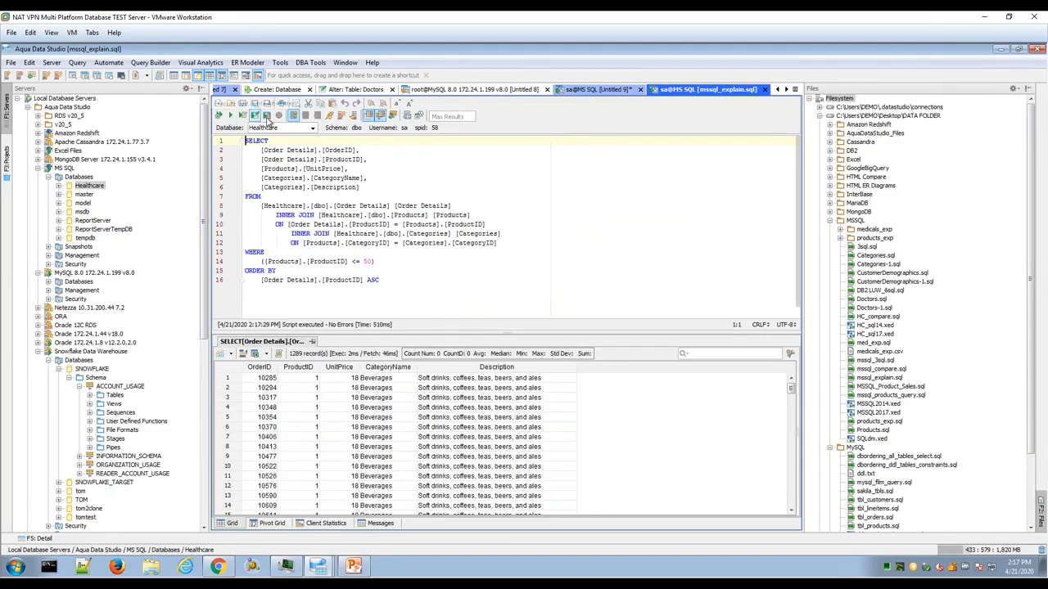
left_click(267, 117)
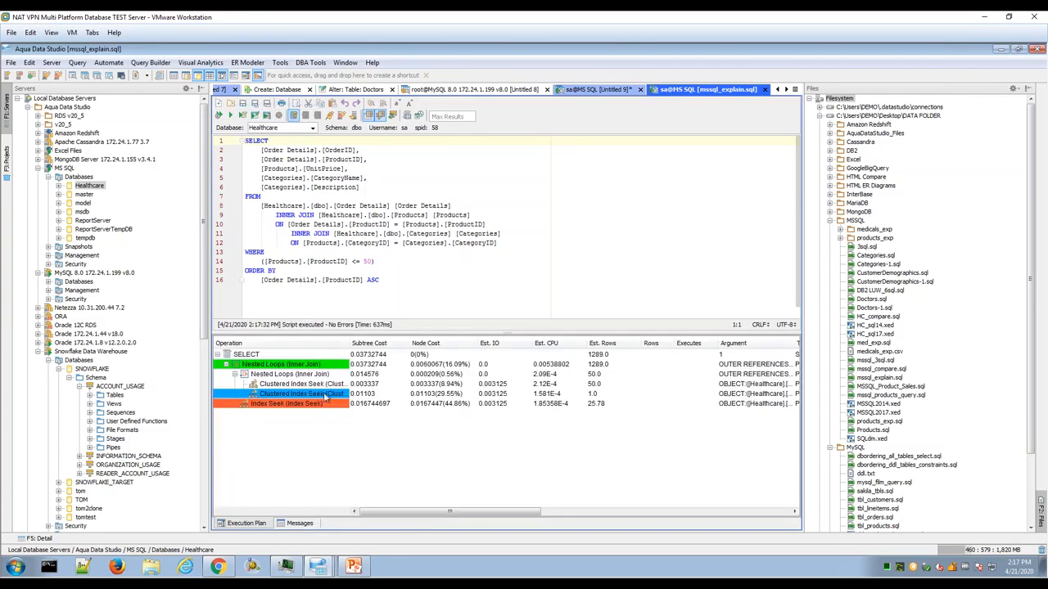
left_click_drag(351, 343, 404, 343)
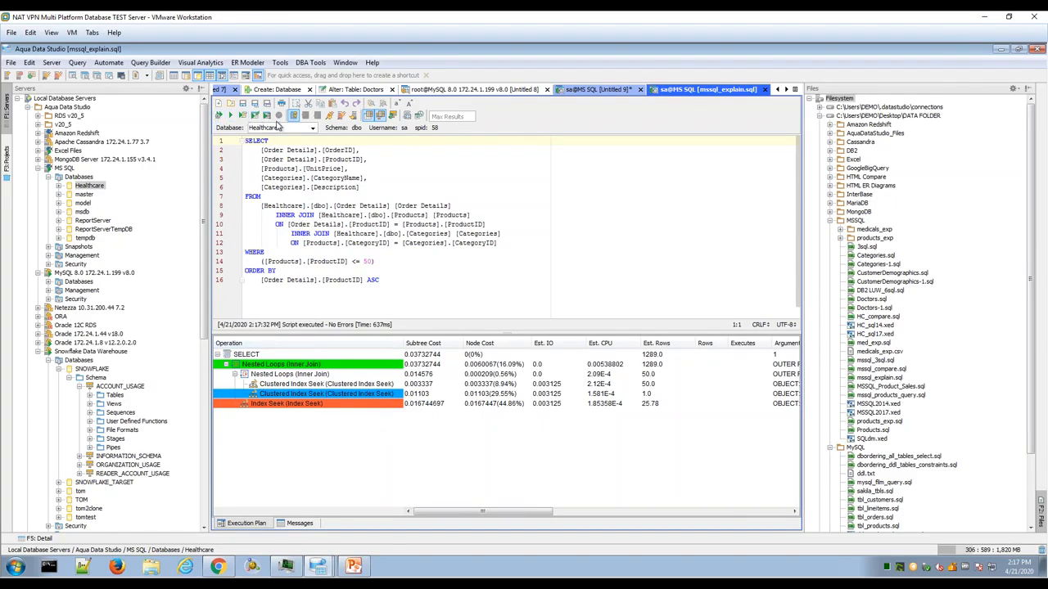
left_click(78, 63)
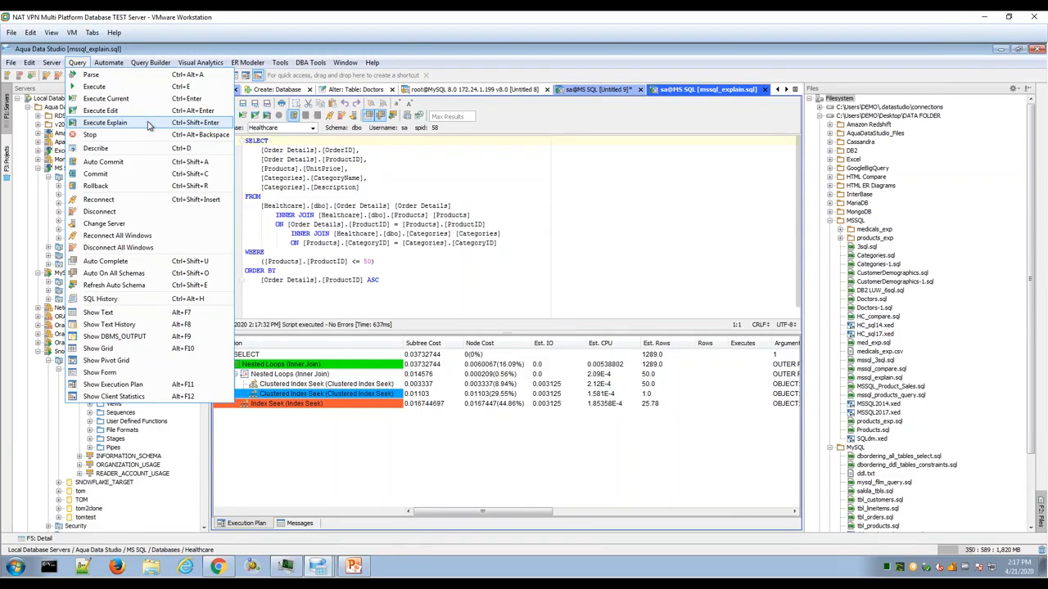
left_click(509, 221)
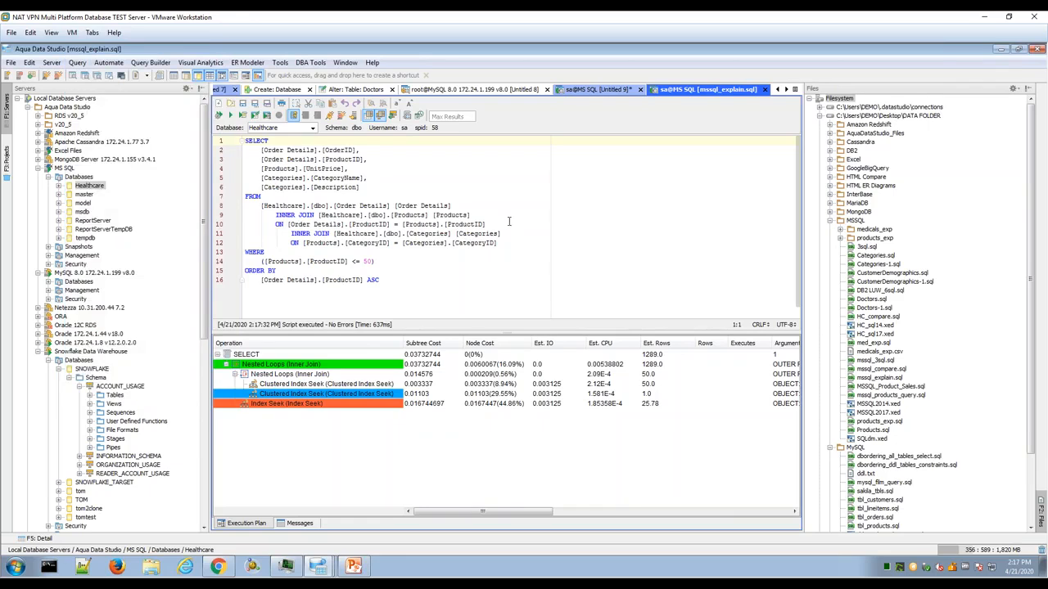
Step: Return to the Medicals and Products query and select cells in each of its two result grids
left_click(589, 90)
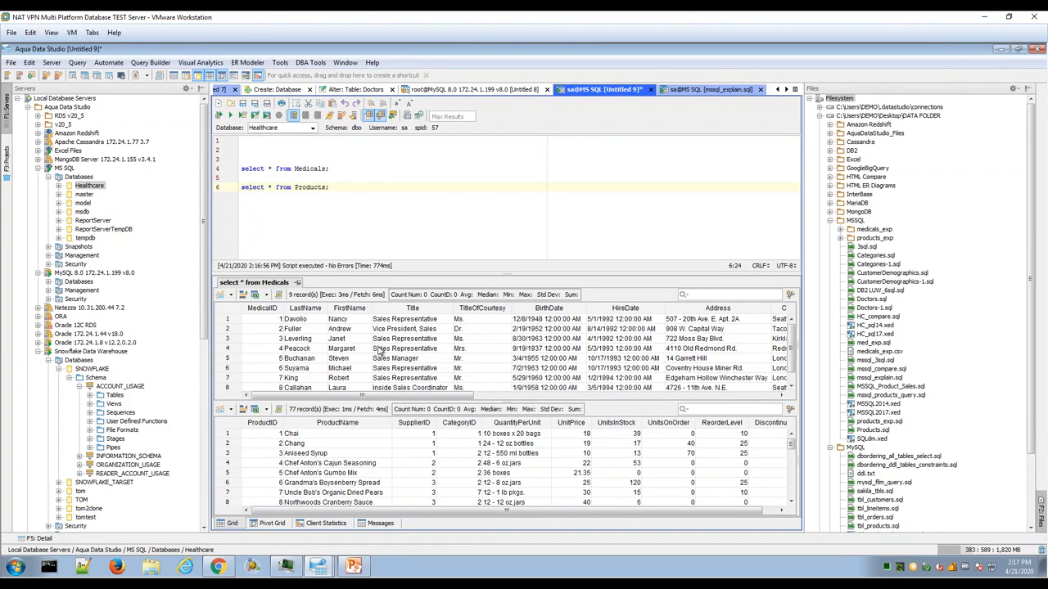
left_click_drag(315, 329, 517, 385)
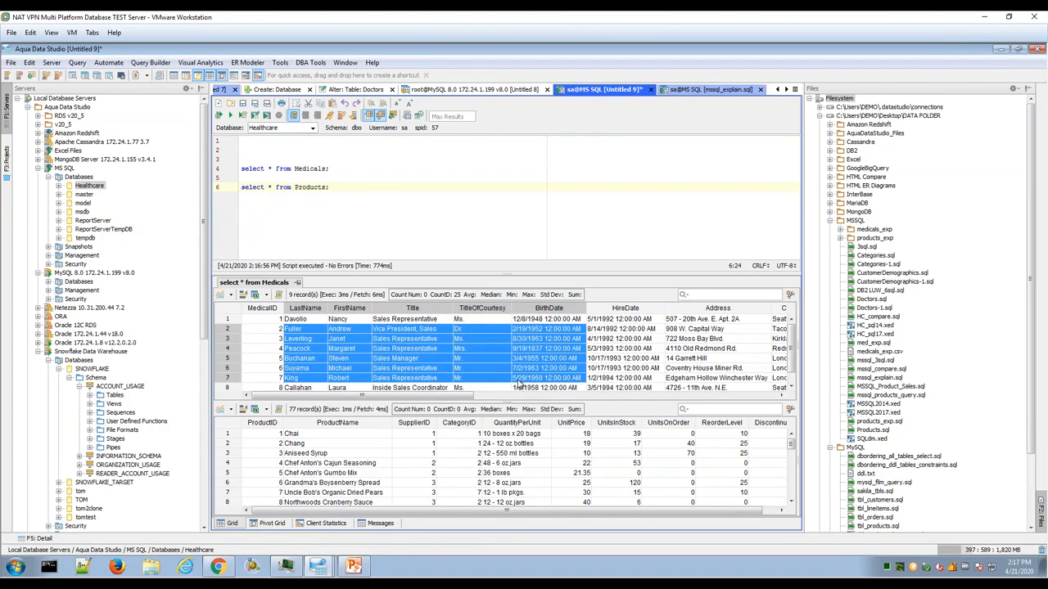
left_click(519, 382)
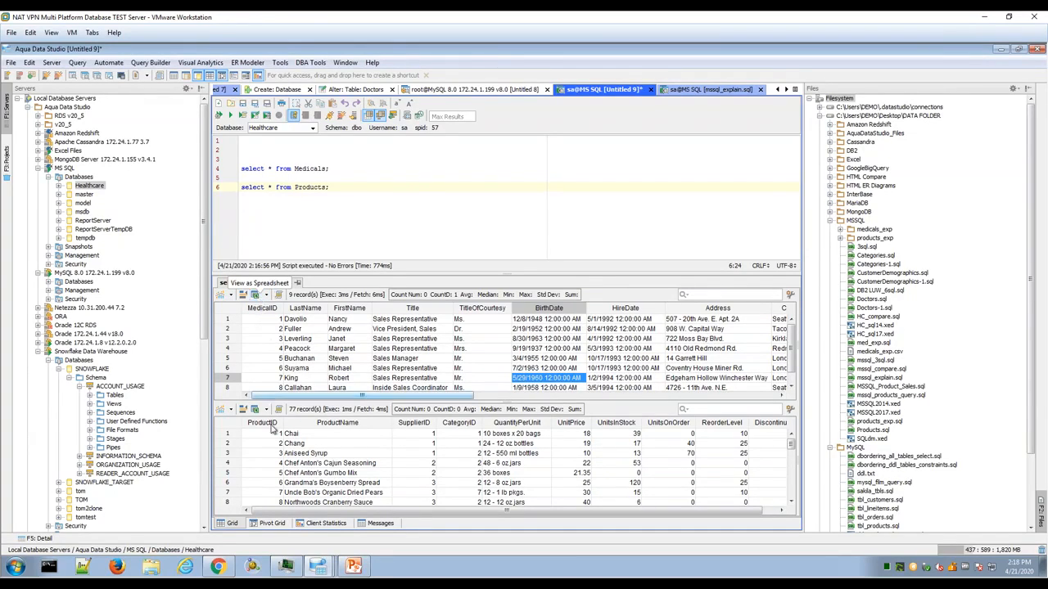
left_click(310, 445)
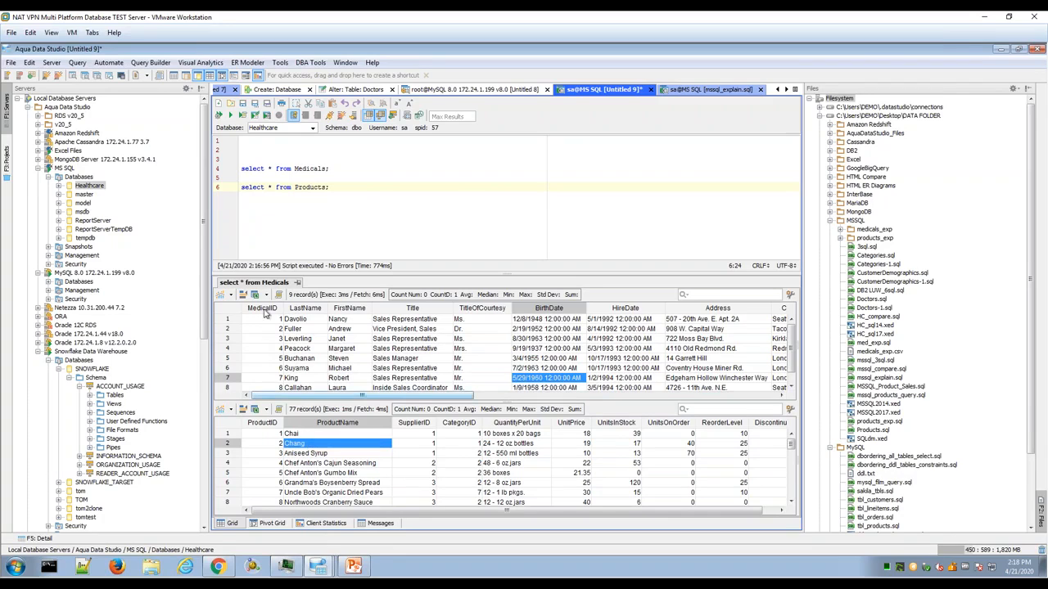
Step: View the Products results as a spreadsheet in Excel, and bring up the Save Results dialog for the same grid
left_click(255, 410)
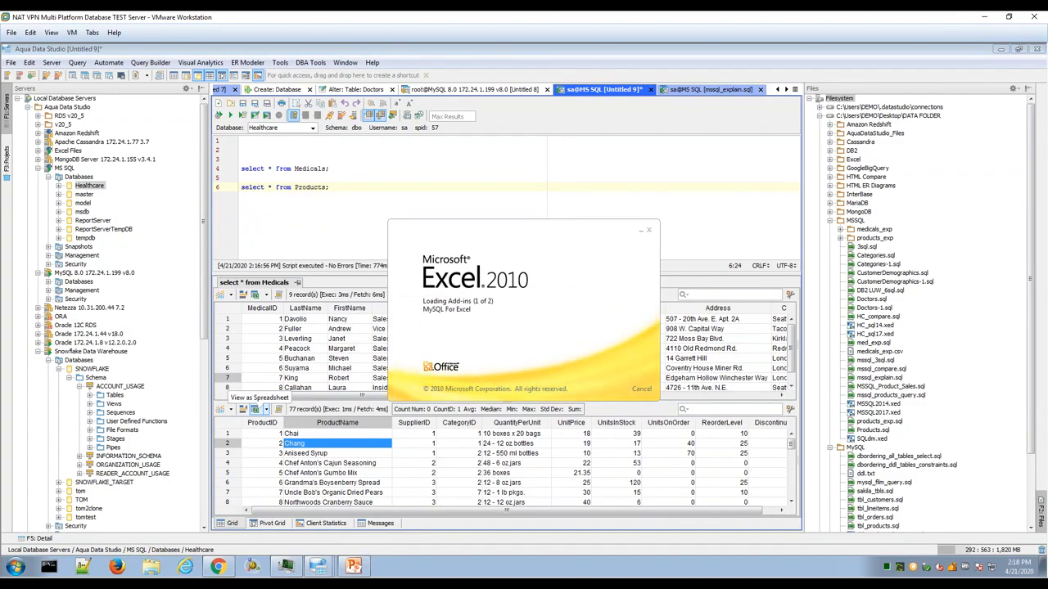
right_click(308, 443)
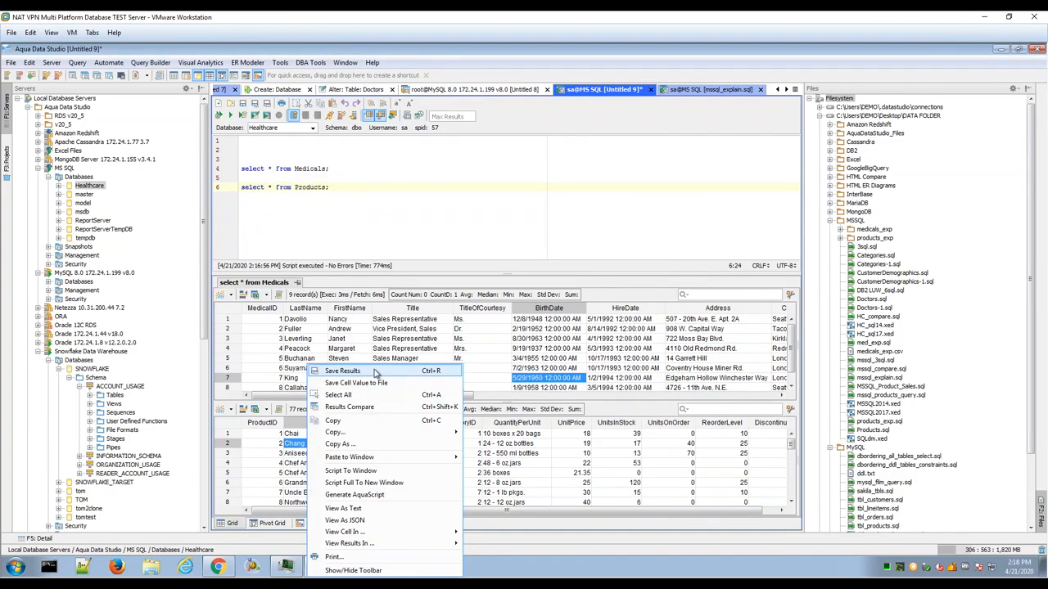
left_click(375, 373)
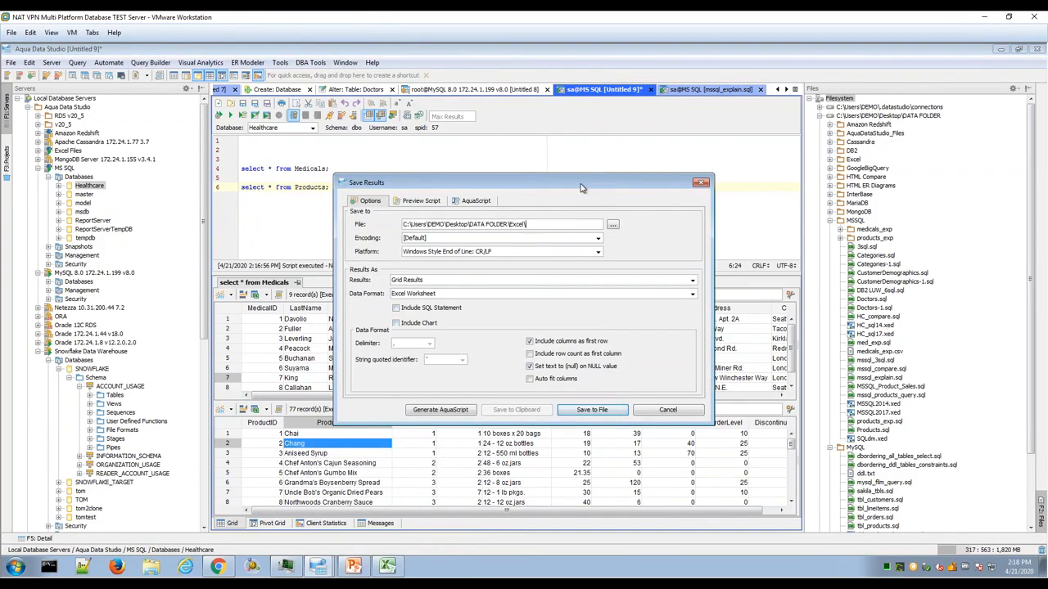
left_click_drag(581, 184, 513, 147)
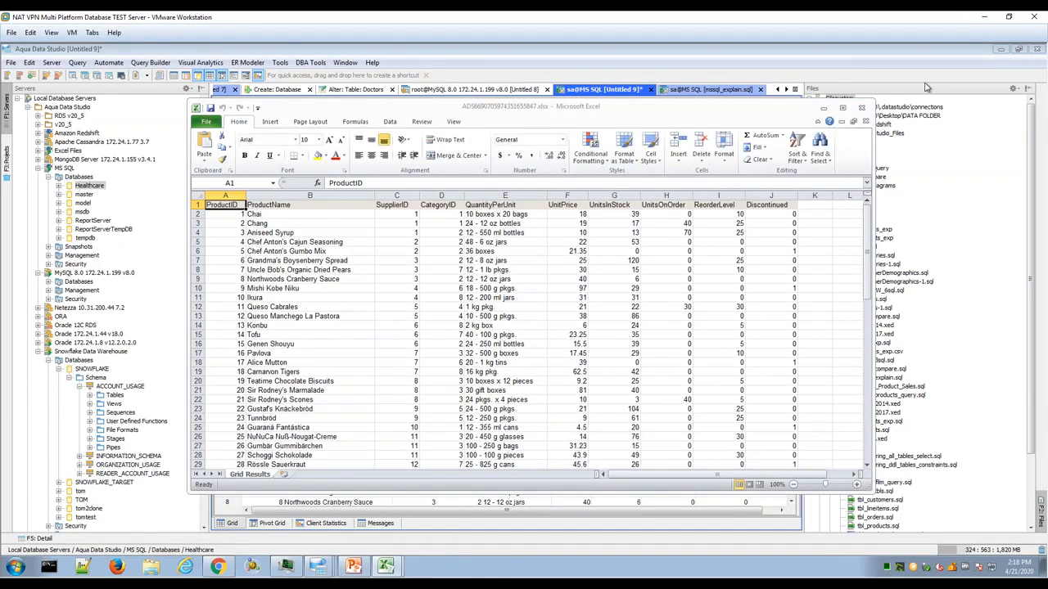
left_click(927, 86)
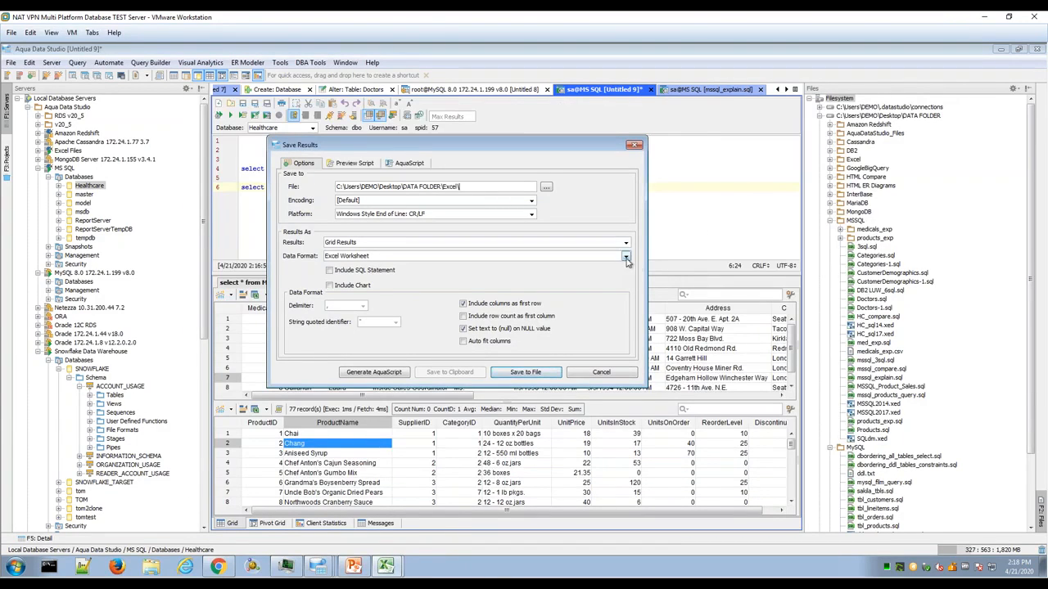
Step: Examine the available data formats and the destination file browser in Save Results, keeping Excel Worksheet as the format
left_click(626, 258)
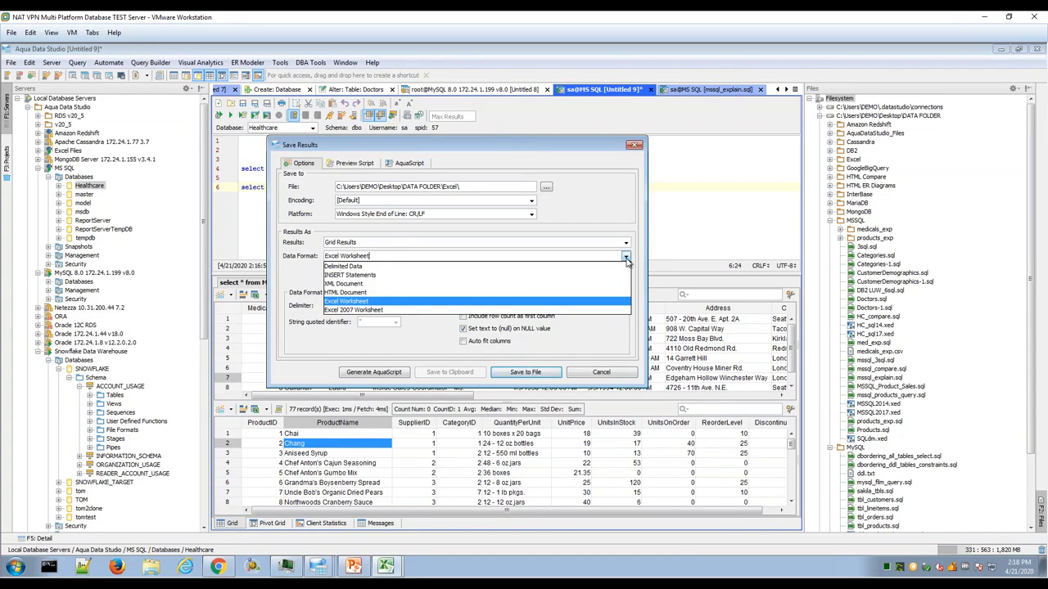
left_click(629, 334)
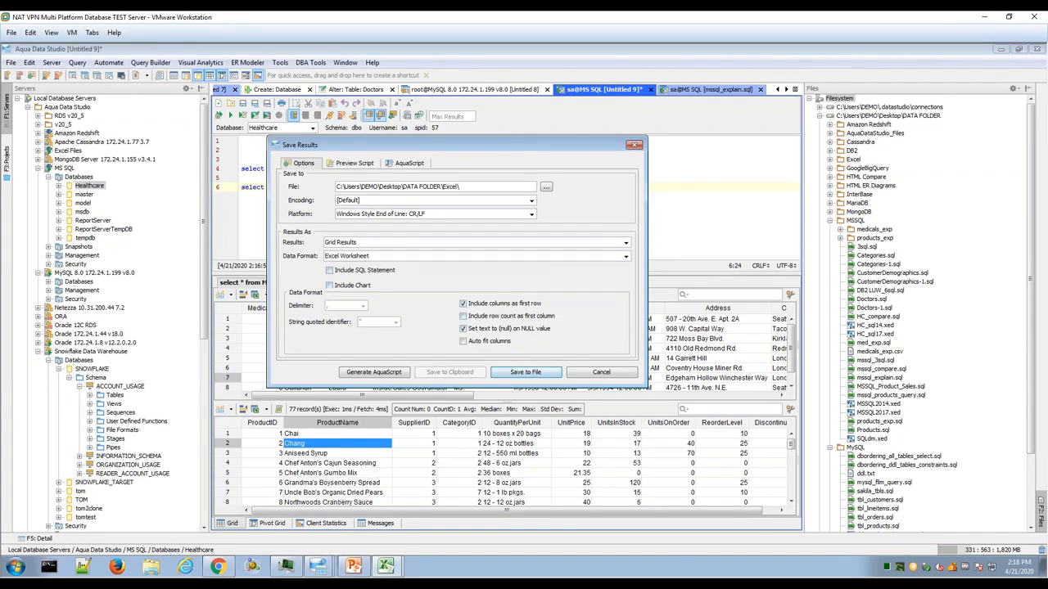
left_click(547, 189)
left_click(586, 366)
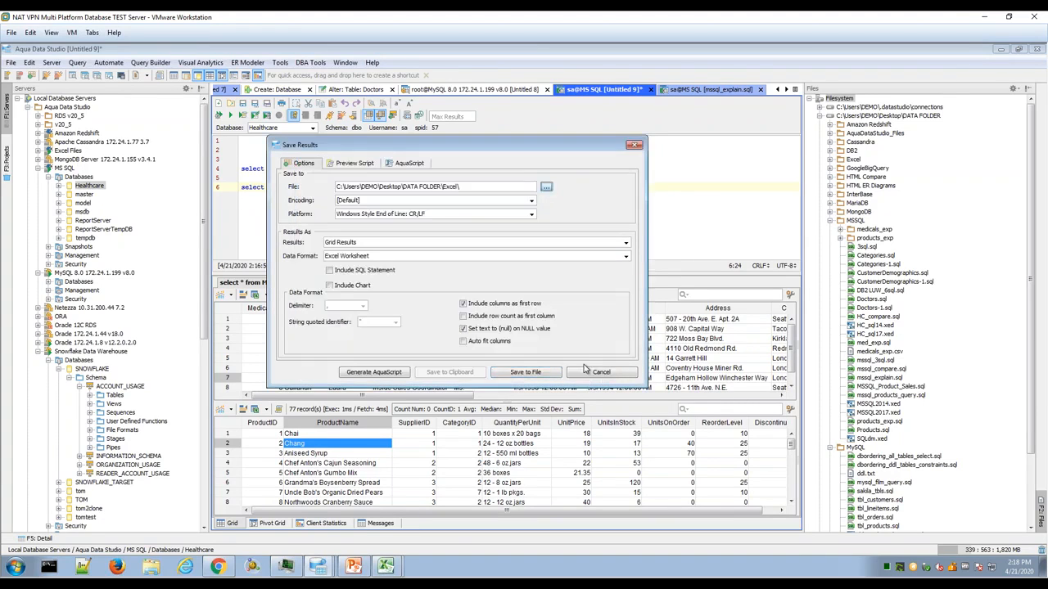
Step: Switch to Excel to view the exported Products workbook, then return to Aqua Data Studio and cancel saving the results
left_click(386, 565)
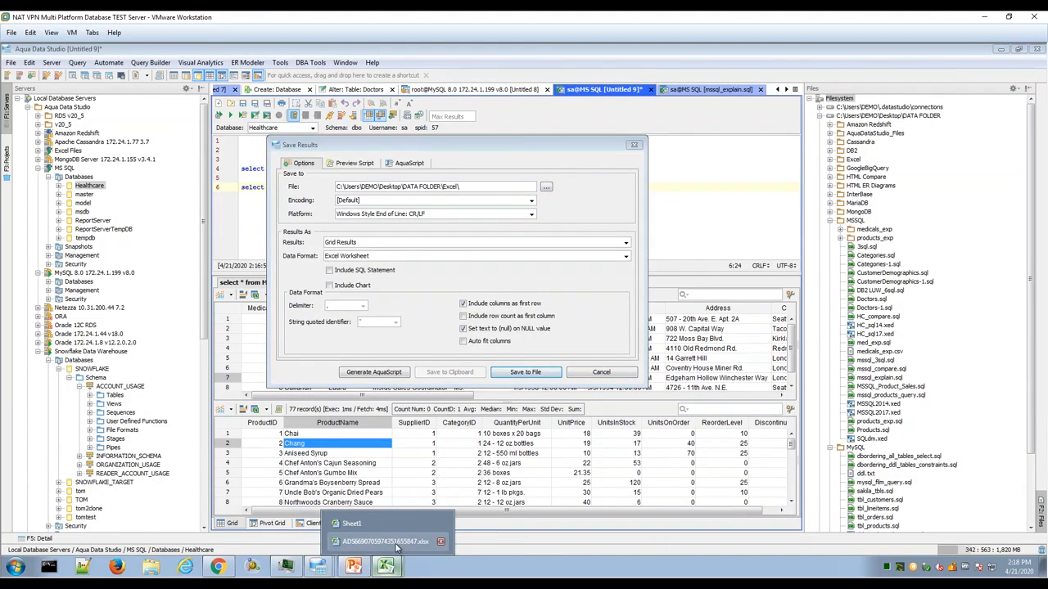
left_click(396, 543)
left_click_drag(498, 113, 361, 119)
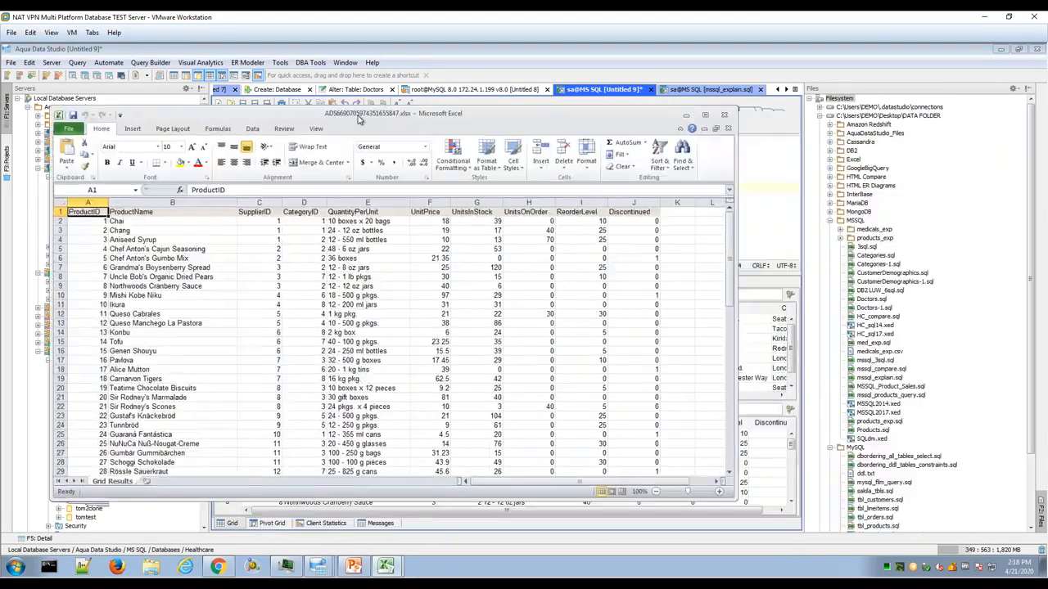
left_click(752, 125)
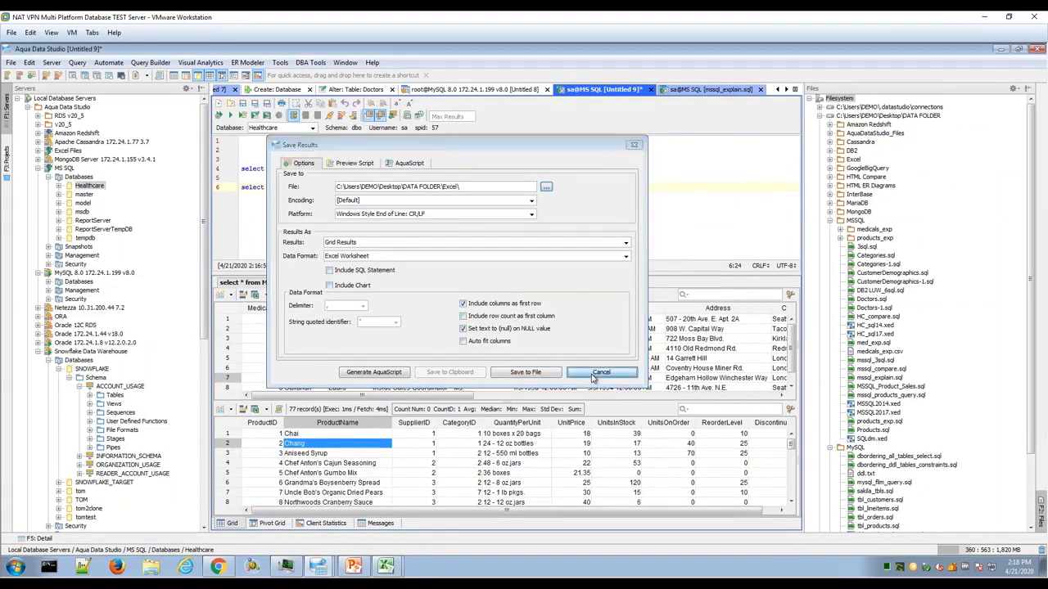
left_click(600, 372)
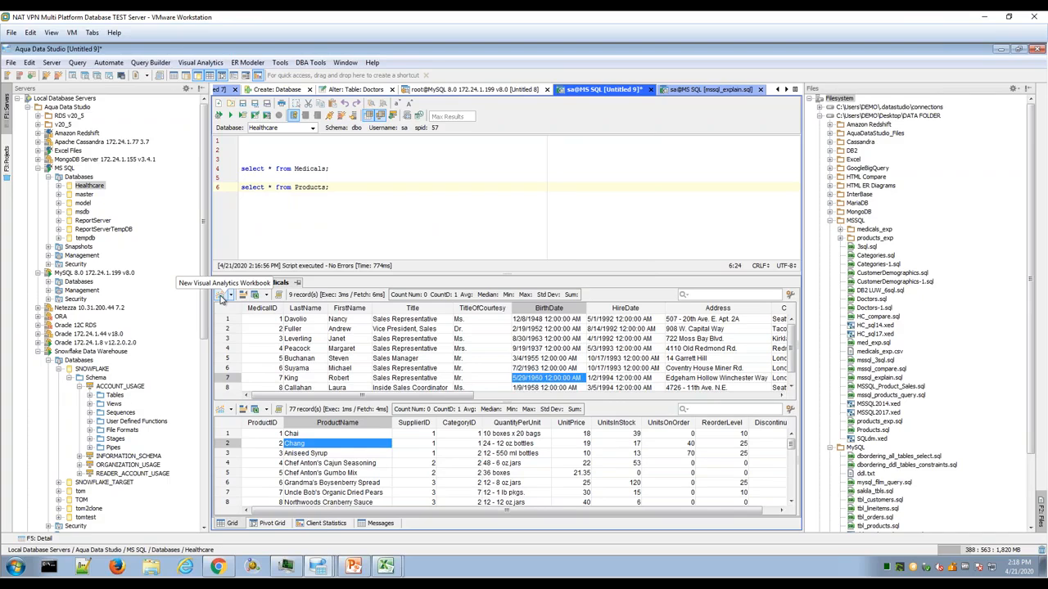
Step: Look at the recent Visual Analytics workbooks, then select a block of Medicals cells from LastName to HireDate
left_click(185, 64)
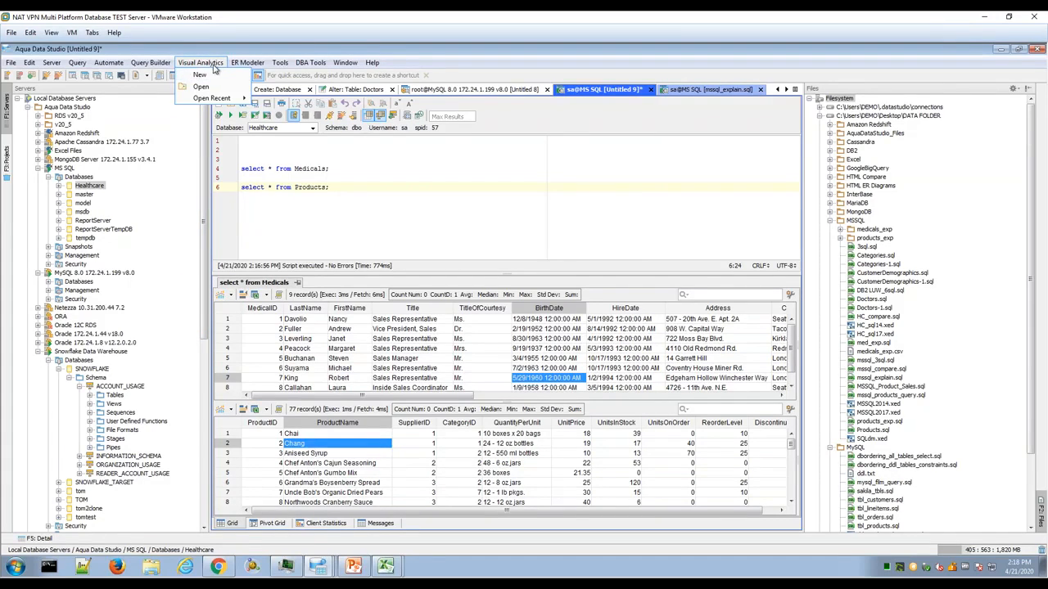
mouse_move(215, 99)
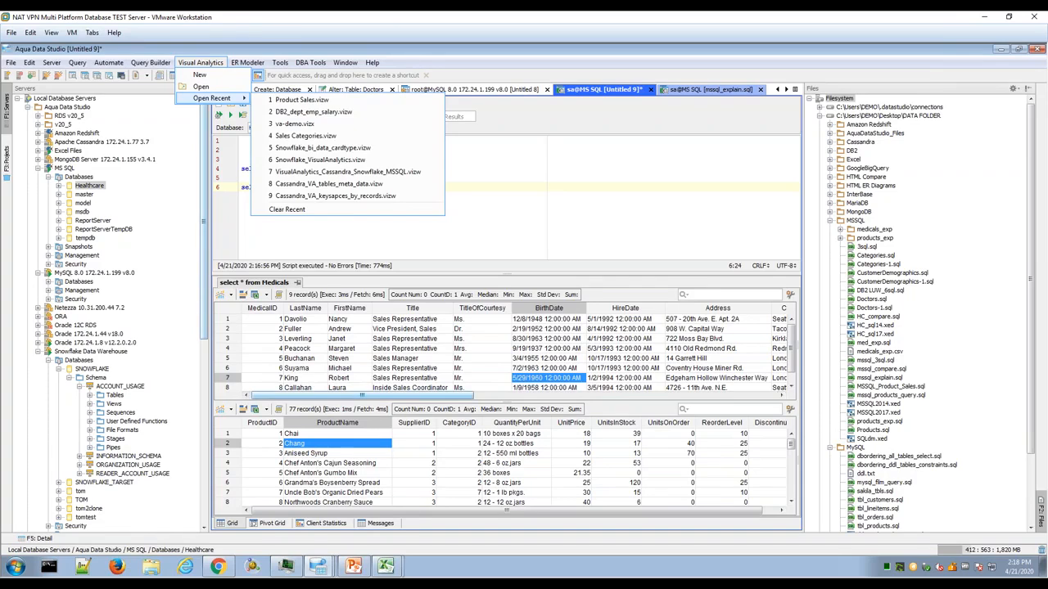
left_click(305, 343)
left_click_drag(321, 339, 600, 371)
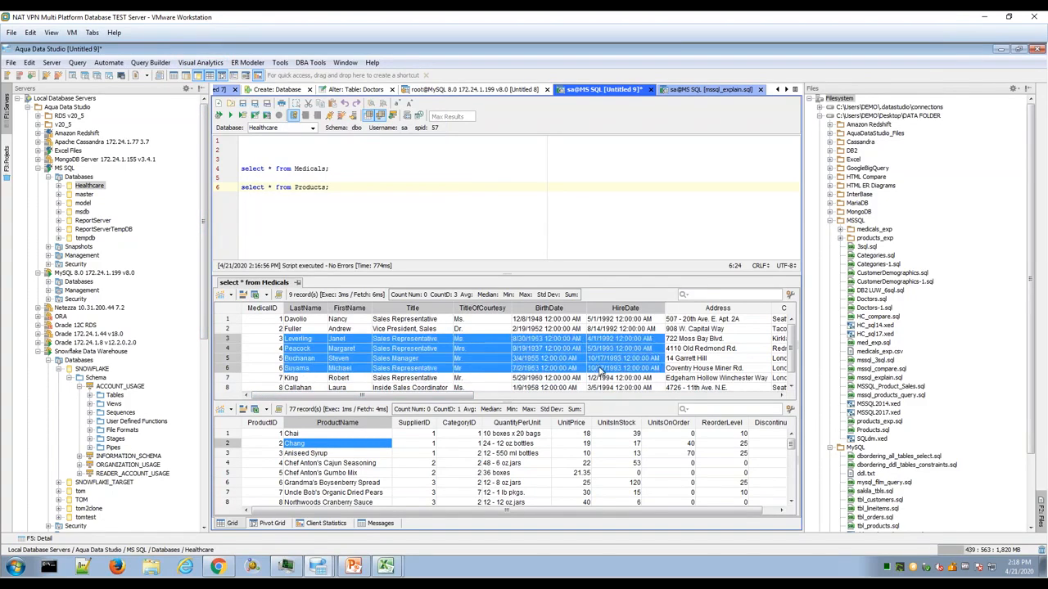
left_click(588, 373)
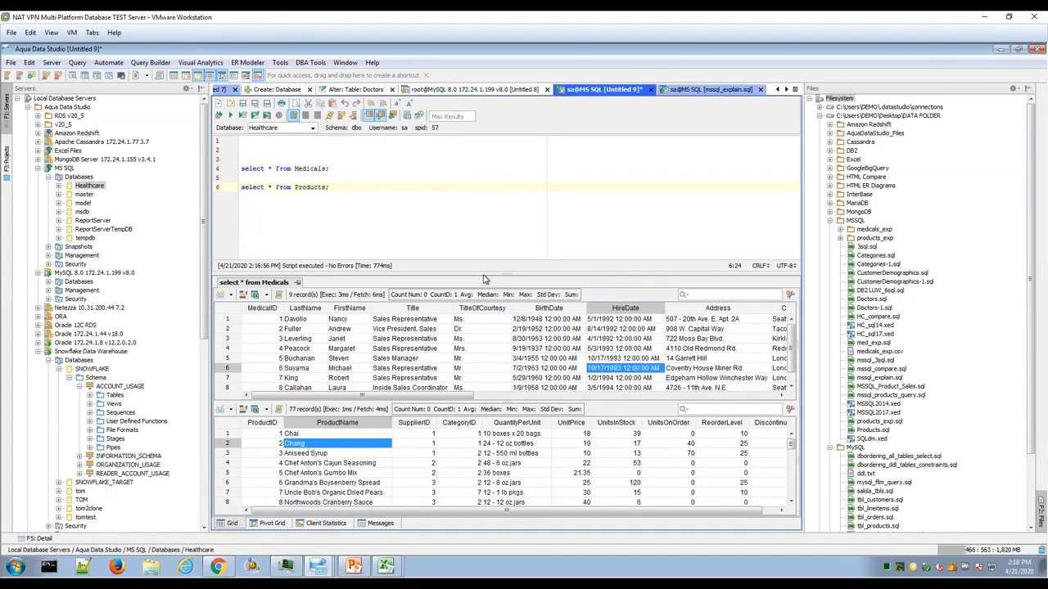
Step: Enlarge the results area and create a new Visual Analytics workbook from the Products results
left_click_drag(485, 271, 485, 232)
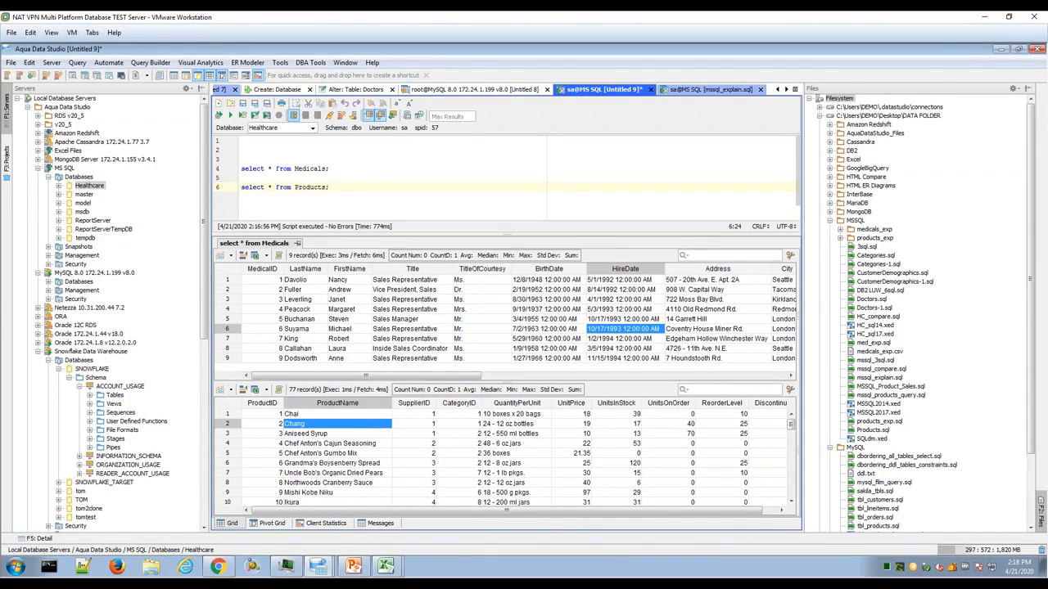
left_click(366, 434)
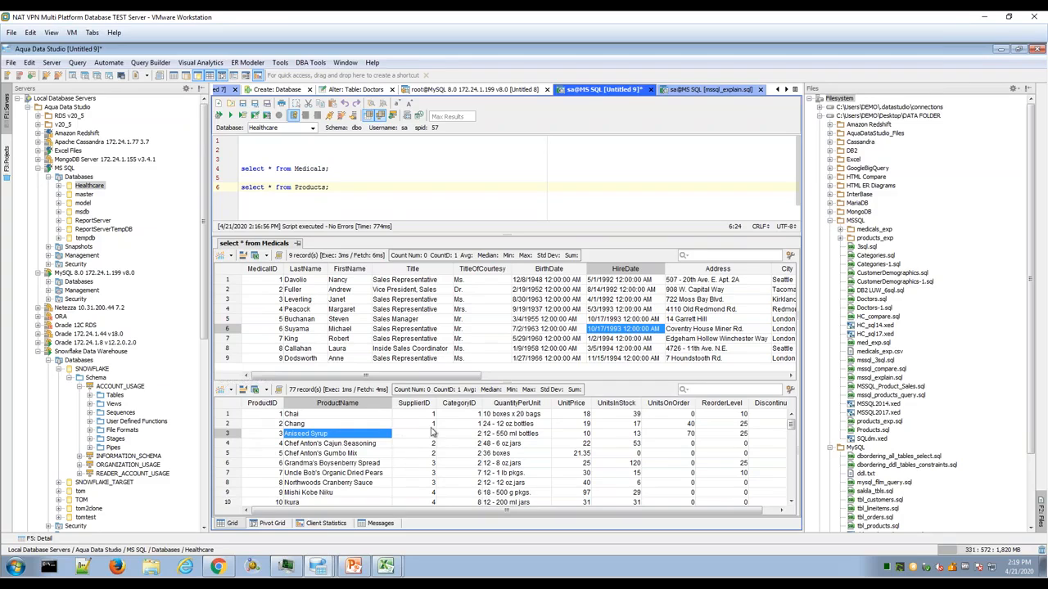
left_click(222, 392)
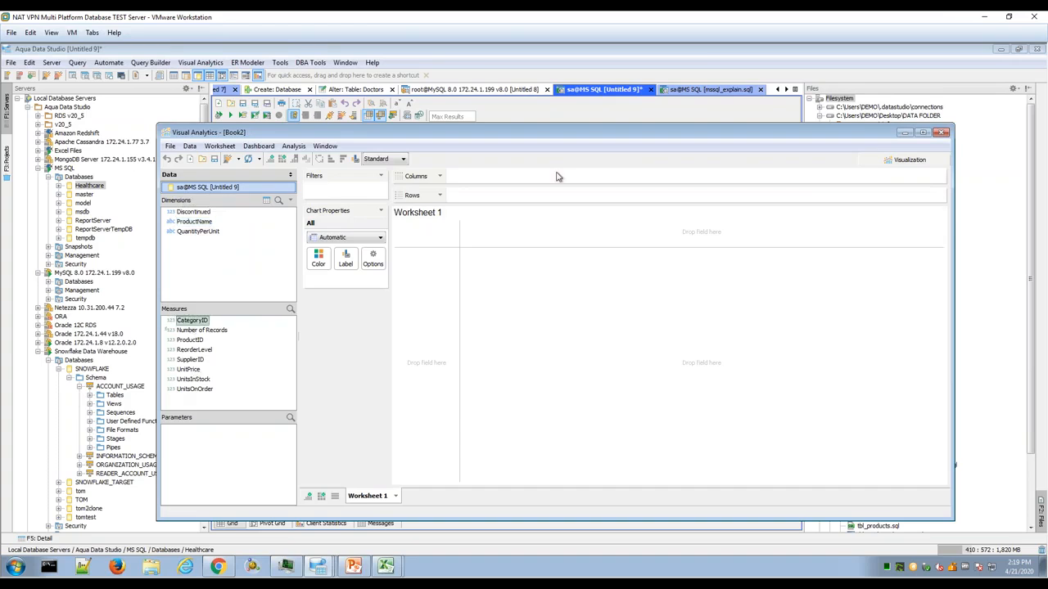
left_click_drag(618, 137, 609, 132)
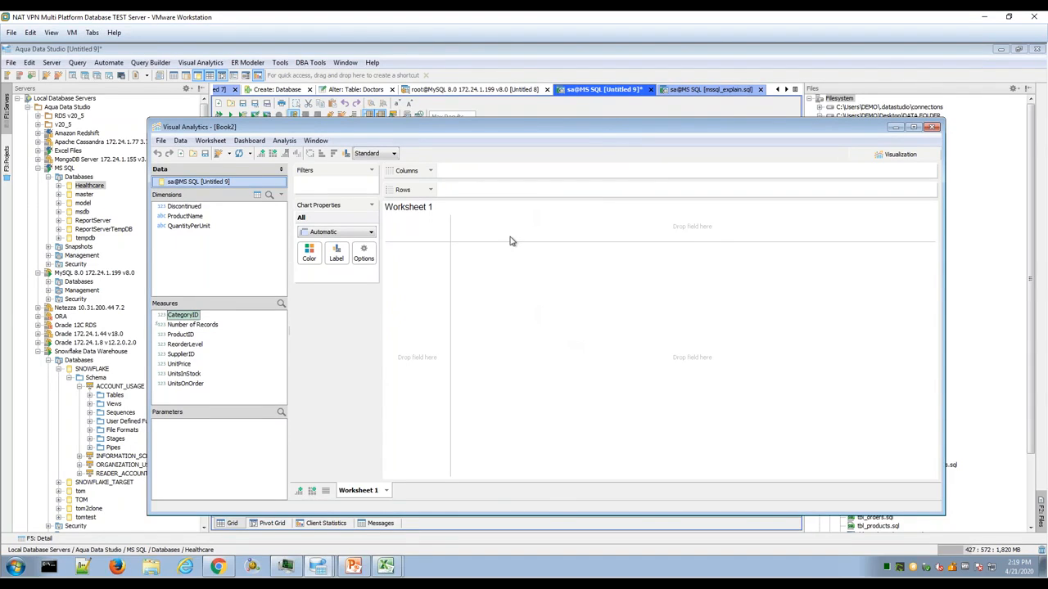
Step: Place ProductName on Columns and Number of Records on Rows, then undo the Number of Records addition
left_click_drag(194, 217, 472, 172)
left_click_drag(193, 324, 494, 191)
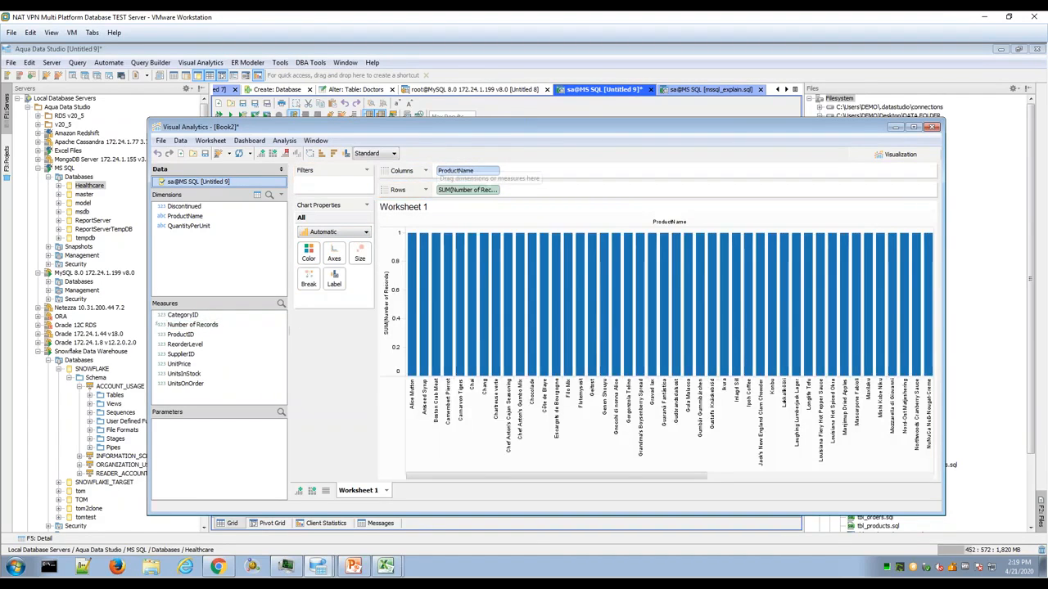
left_click(157, 153)
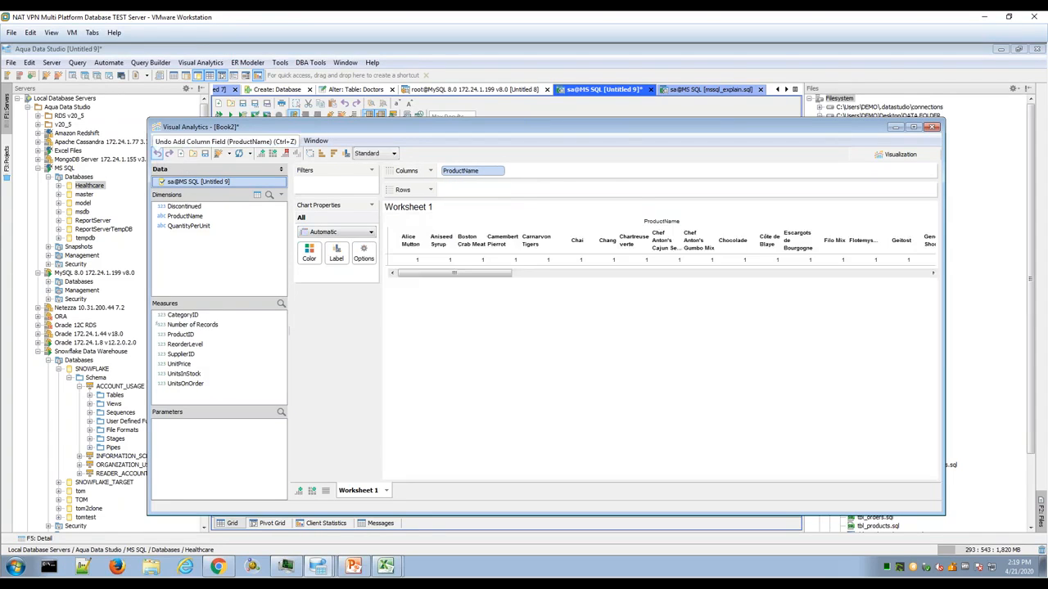
Step: Chart UnitsInStock by ProductName as horizontal bars by swapping rows and columns, sorted descending by units in stock
left_click_drag(180, 374, 460, 190)
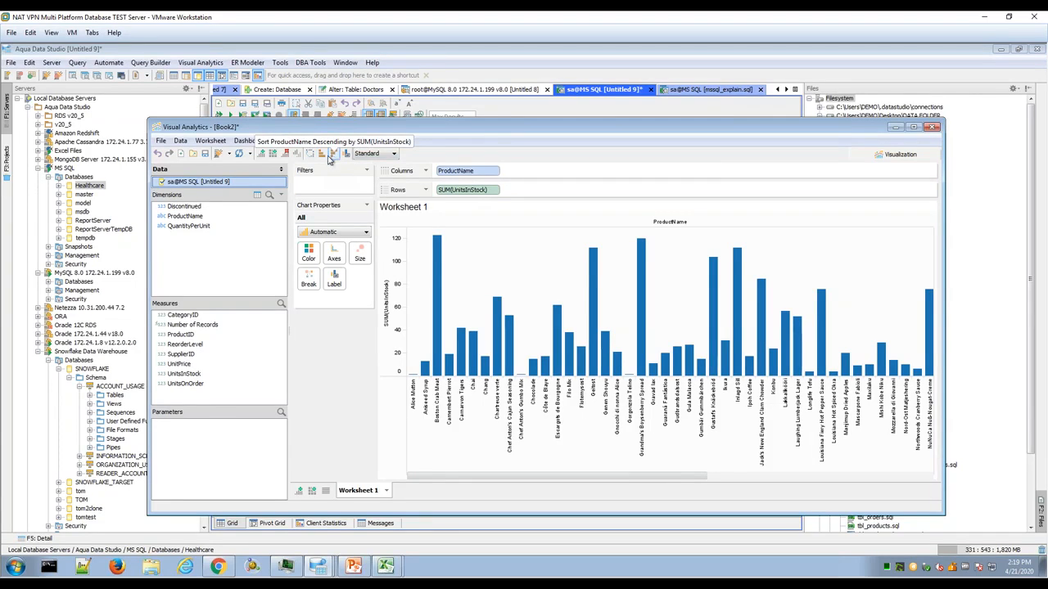
left_click(310, 154)
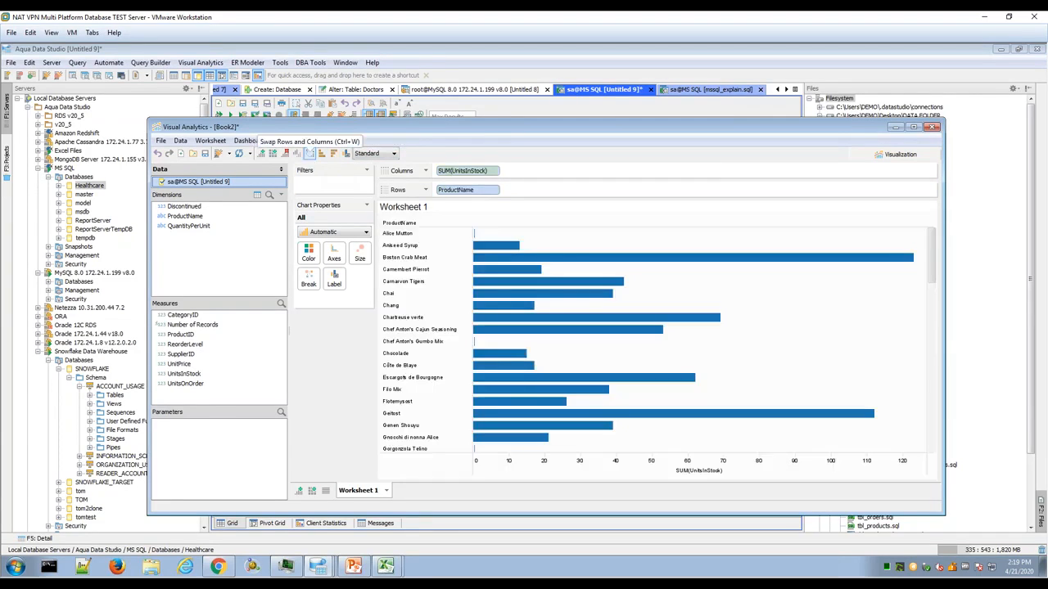
left_click(334, 154)
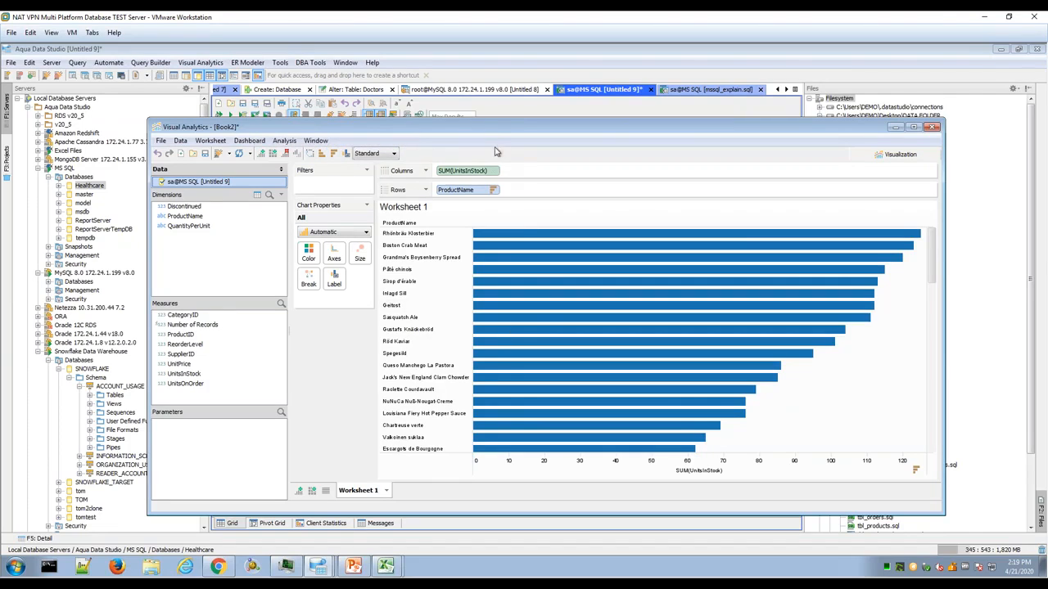
Step: Set the Visual Analytics window aside, return to the Medicals and Products query, and enlarge its editor area
left_click_drag(499, 129, 459, 161)
left_click(536, 130)
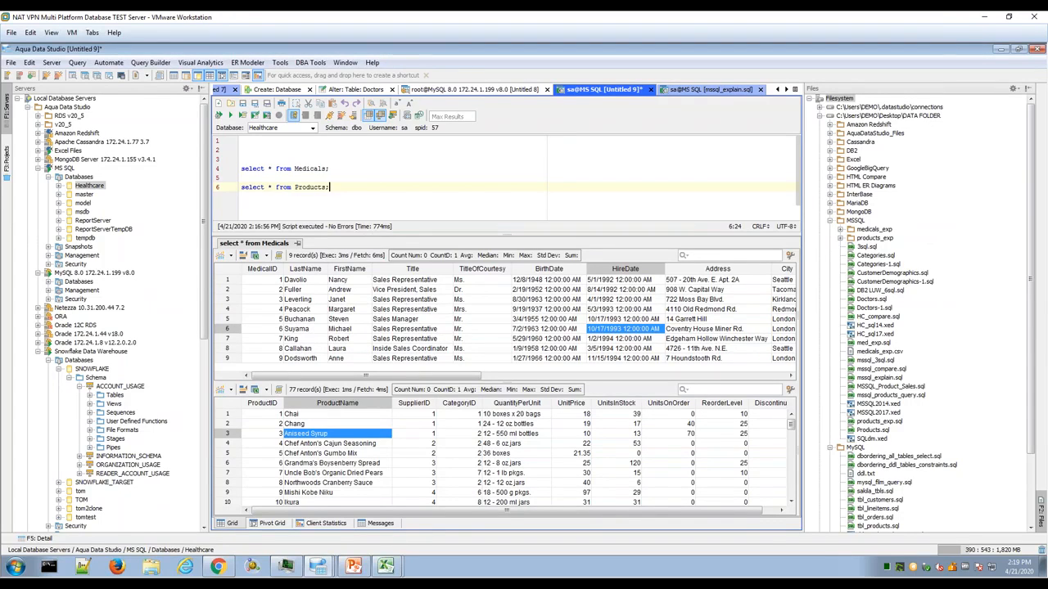
left_click_drag(507, 234, 507, 333)
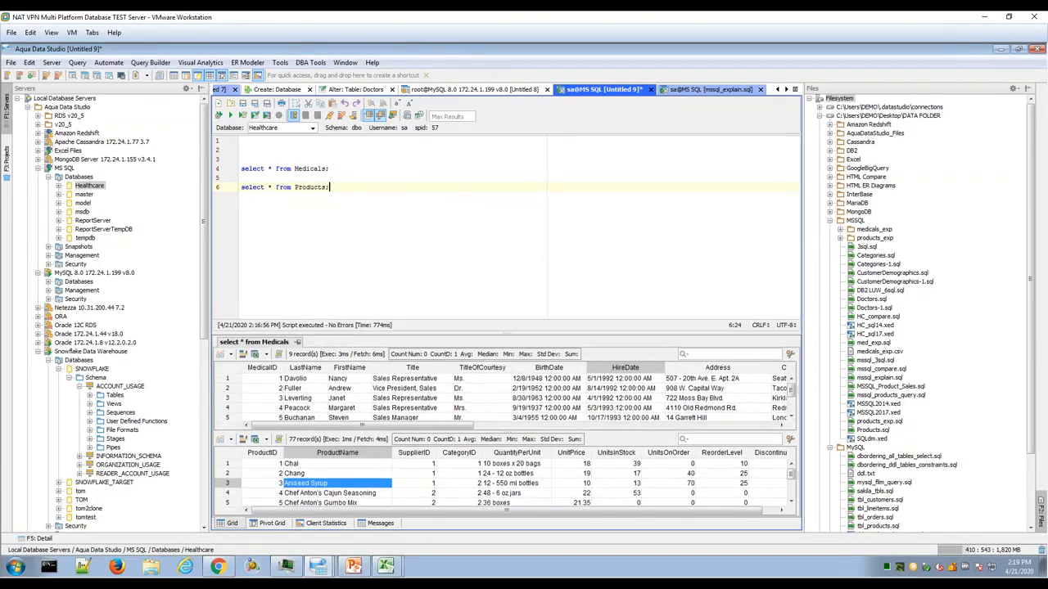
Step: Compare the mssql_explain.sql query and its execution plan with the Medicals and Products query, ending on the latter
left_click(690, 92)
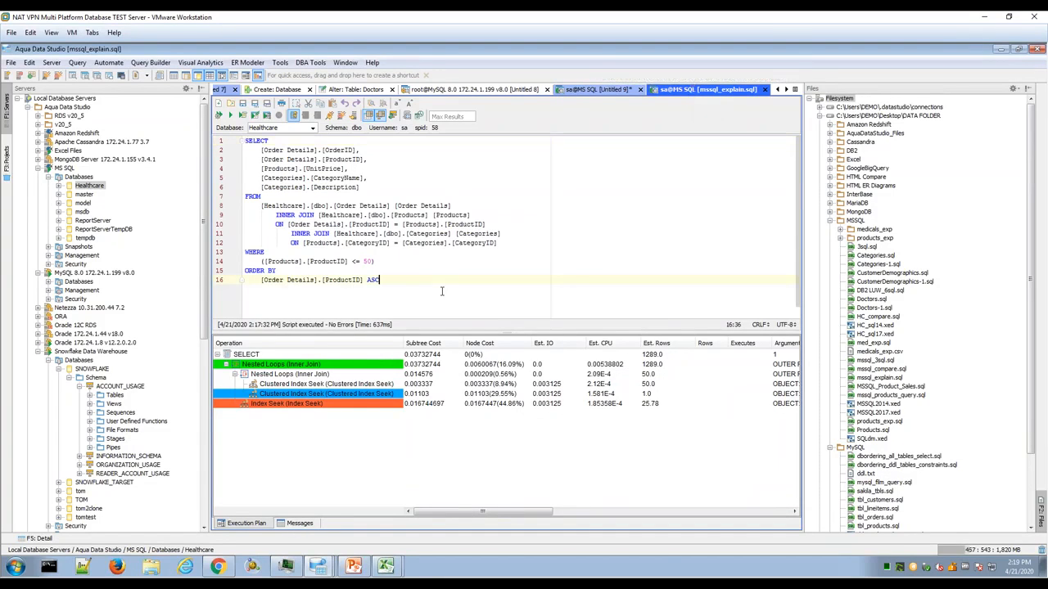
left_click(594, 90)
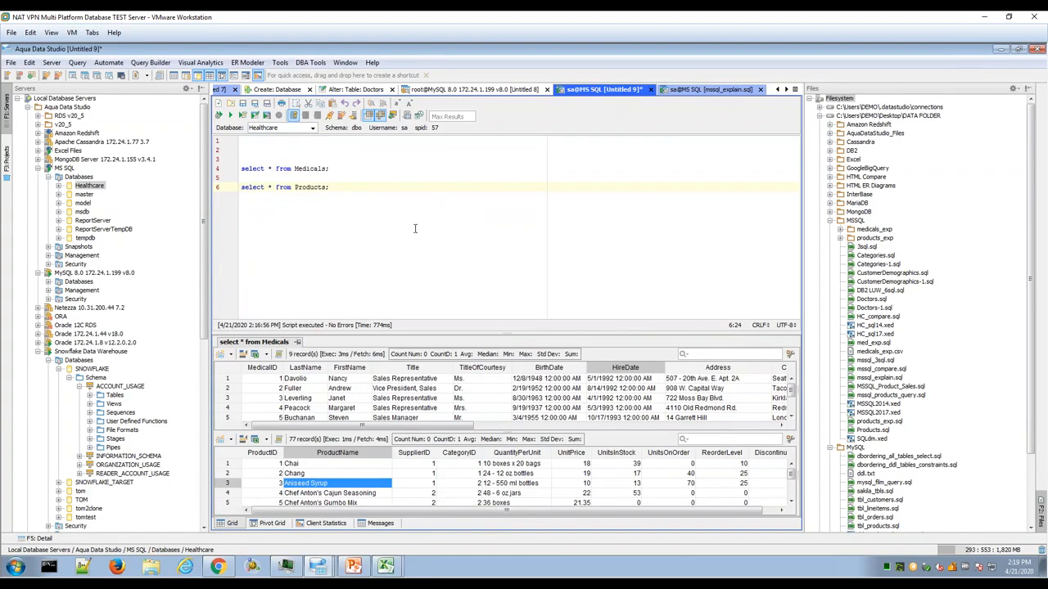
left_click(726, 92)
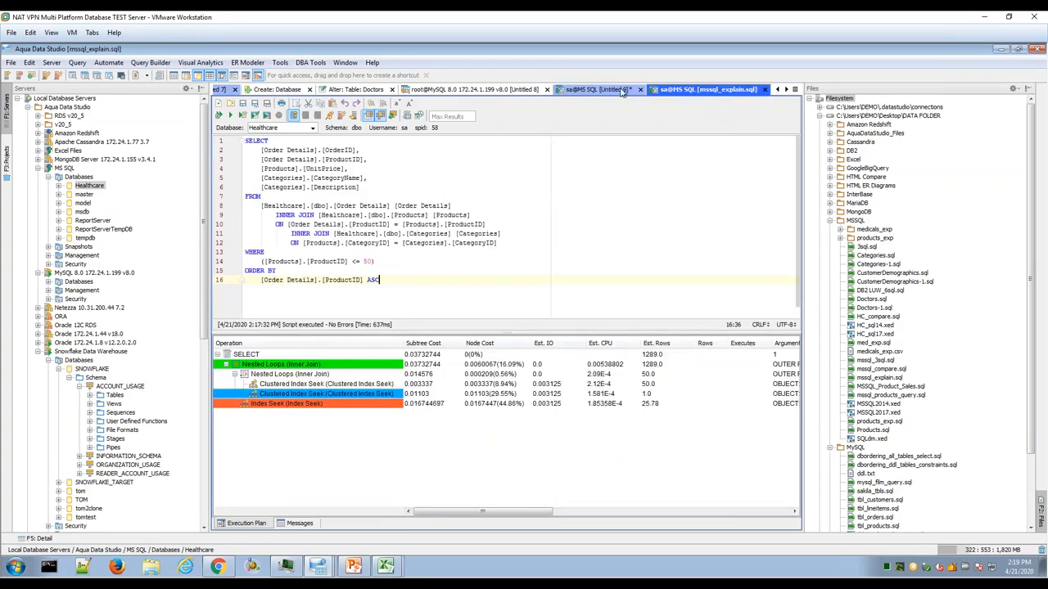
left_click(608, 91)
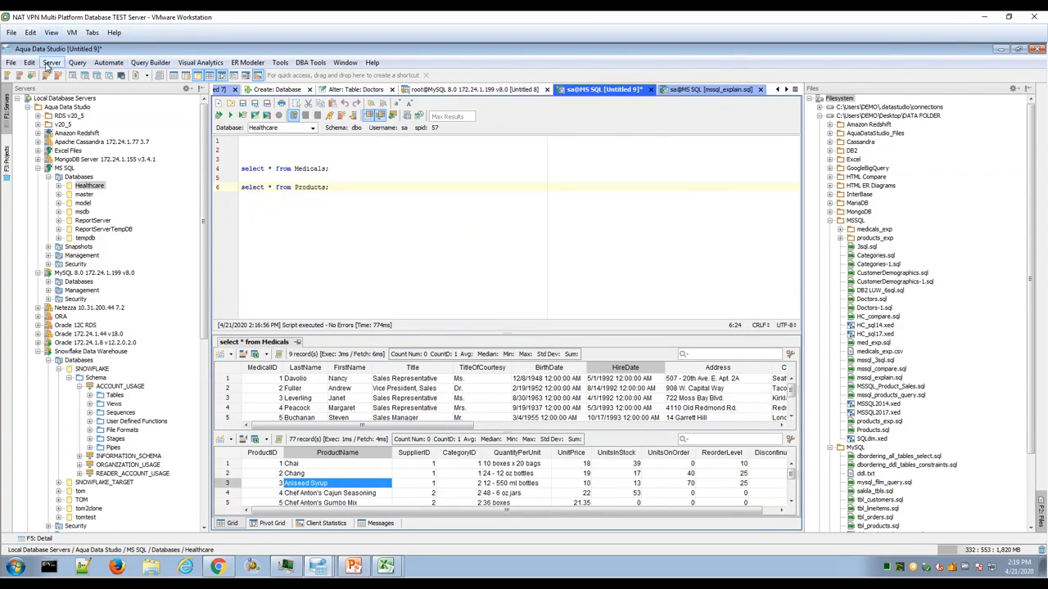
Step: Open the SQL History and view the statements of the select * from Medicals entry and the DB2 LUW entry in row 15
left_click(49, 65)
mouse_move(77, 63)
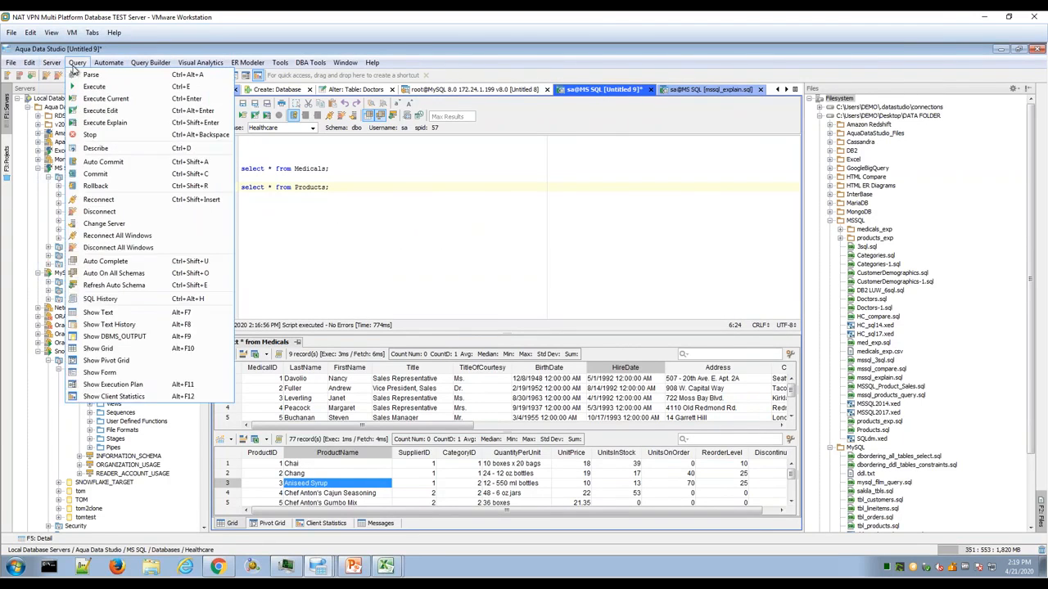
left_click(169, 301)
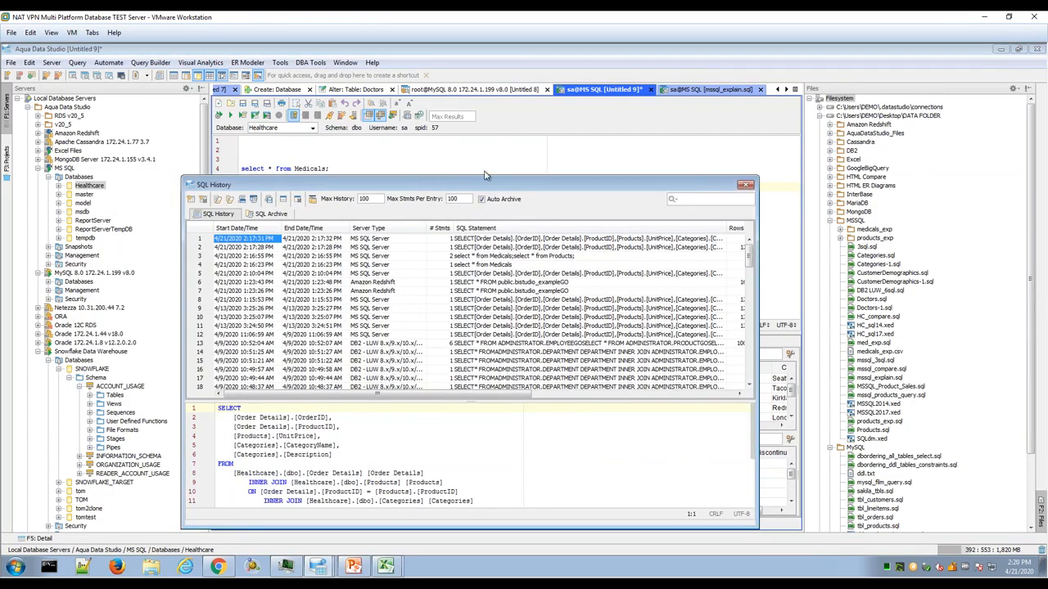
left_click_drag(411, 183, 510, 169)
left_click(510, 250)
left_click(504, 347)
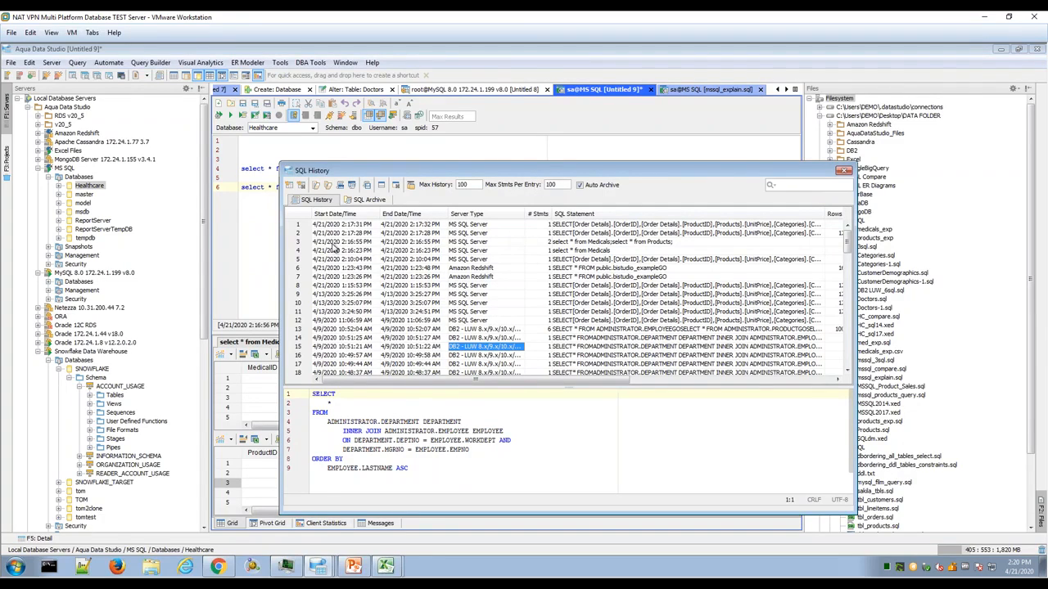
left_click_drag(544, 174, 584, 167)
left_click_drag(887, 226, 876, 200)
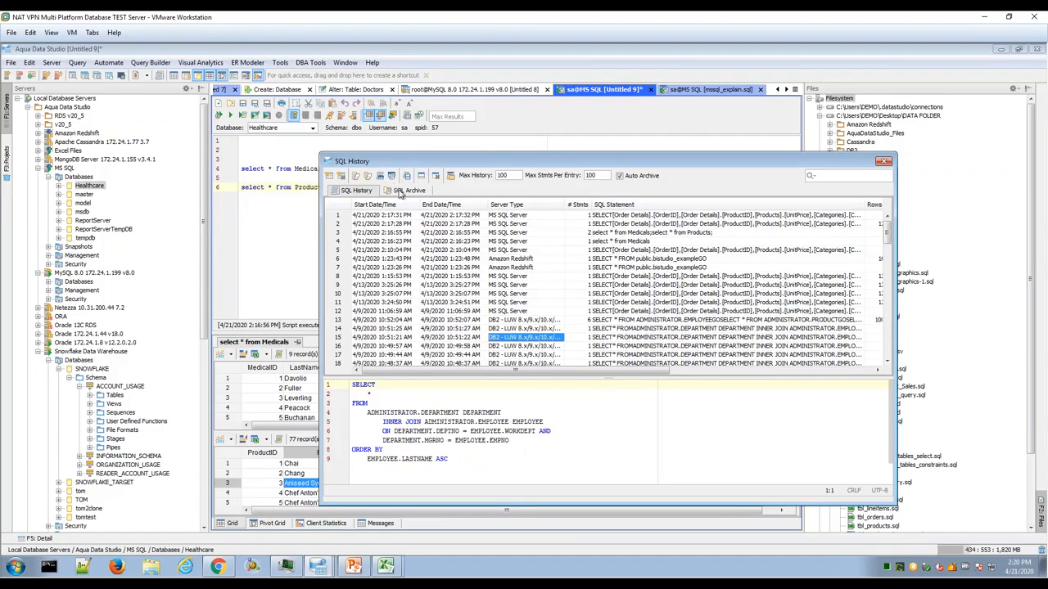
Step: Finish viewing the SQL History and switch to the mssql_explain.sql query
left_click(410, 191)
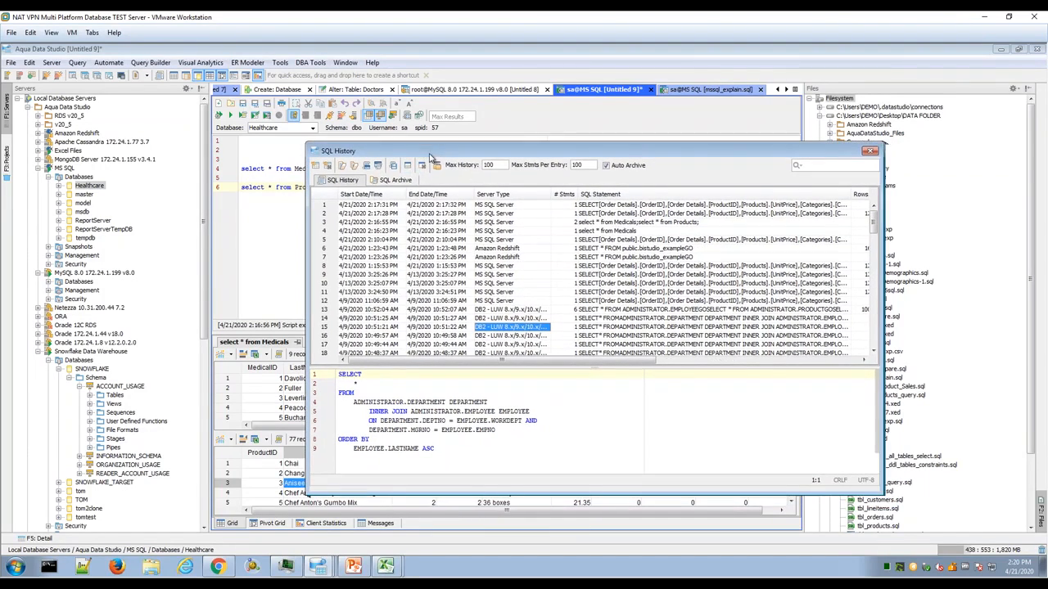
left_click(347, 181)
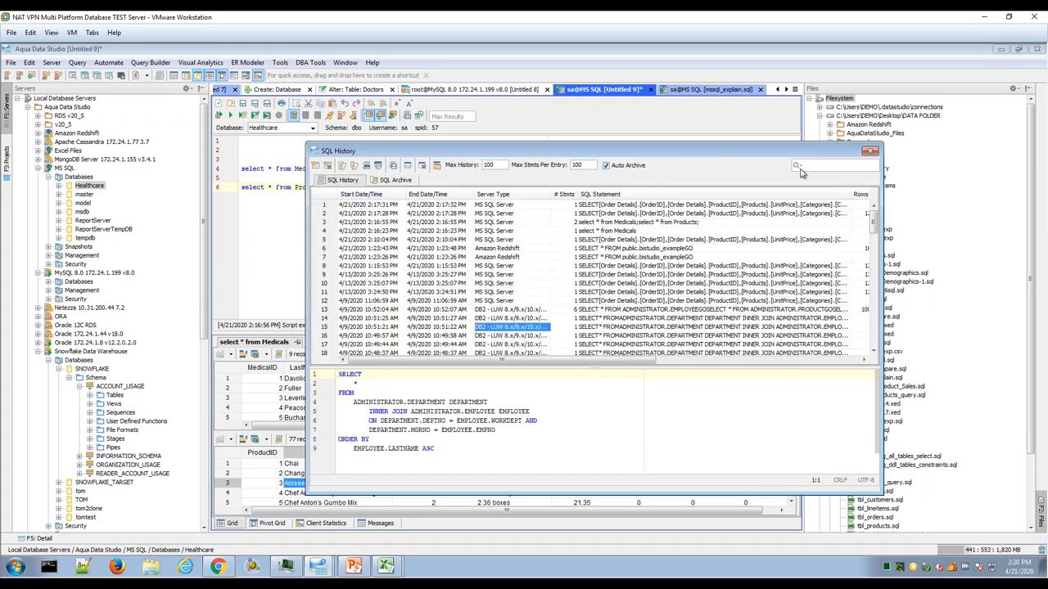
left_click(725, 91)
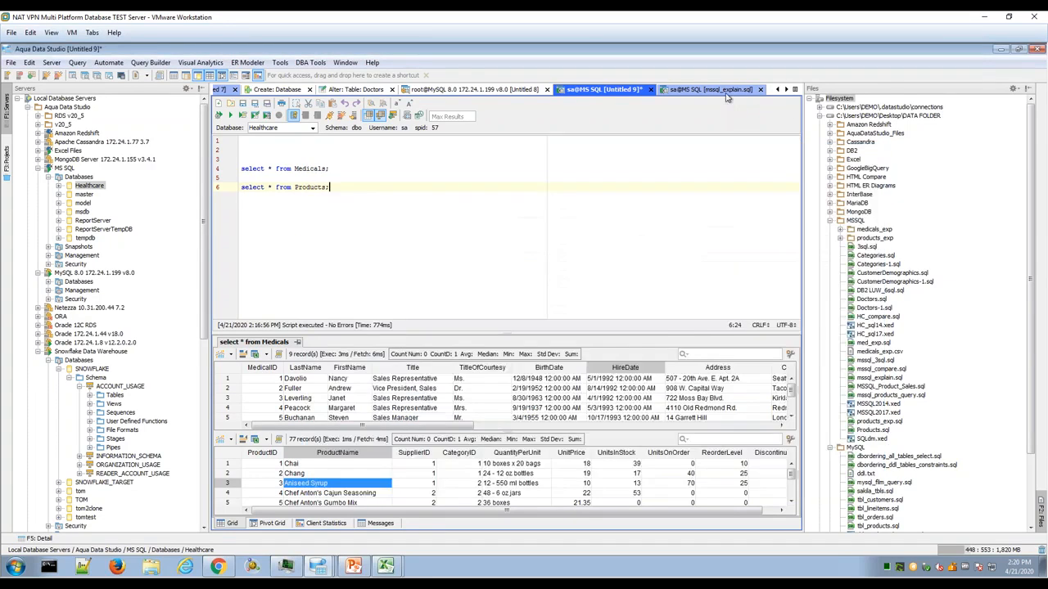
Step: Select the statement from its CategoryName line to the end, review the Format Script beautify options, and cancel without formatting
left_click_drag(373, 177, 381, 282)
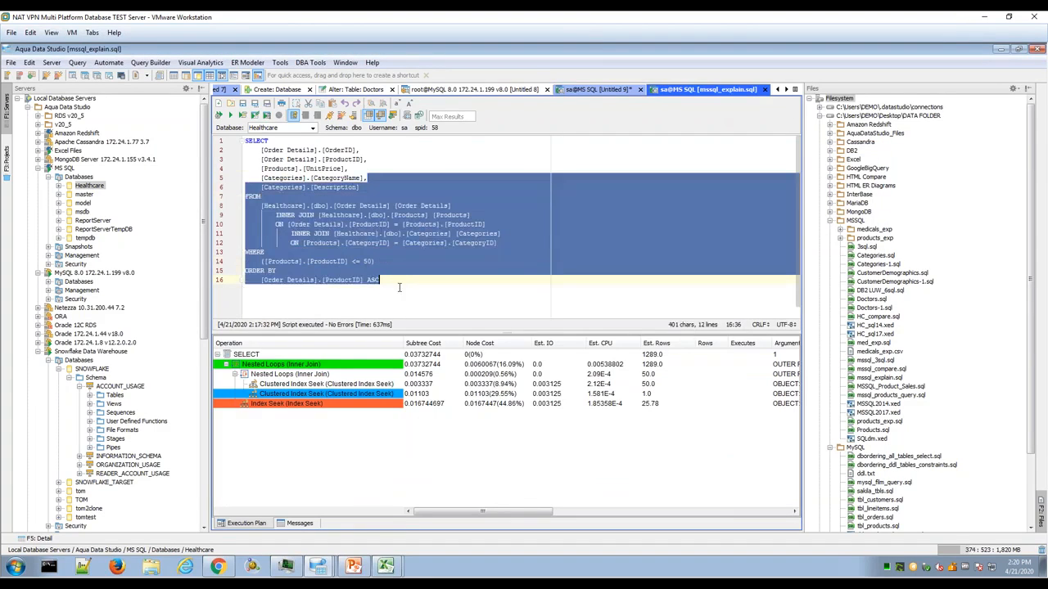
right_click(352, 251)
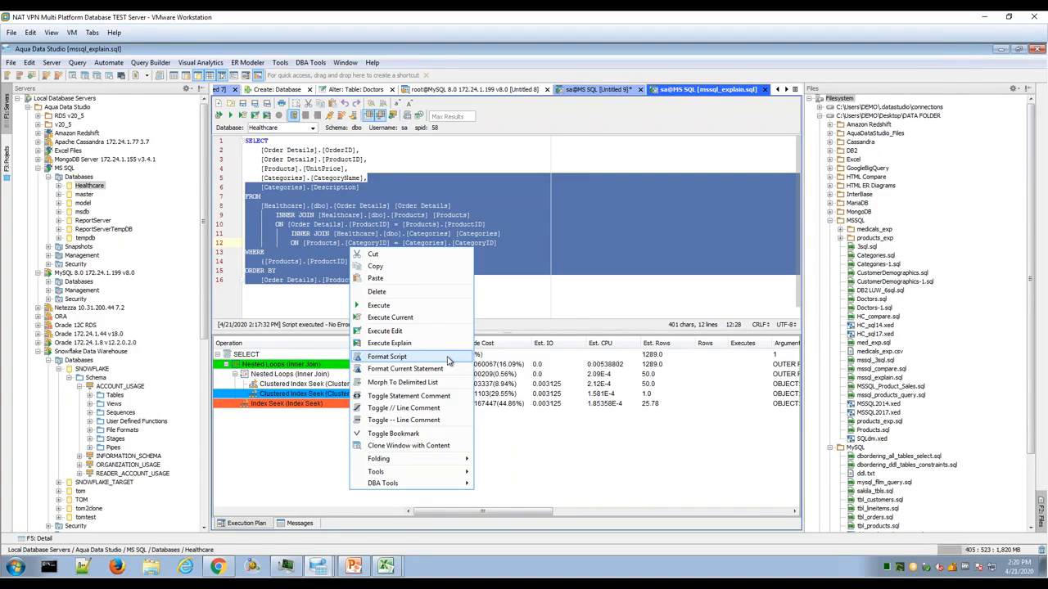
left_click(448, 361)
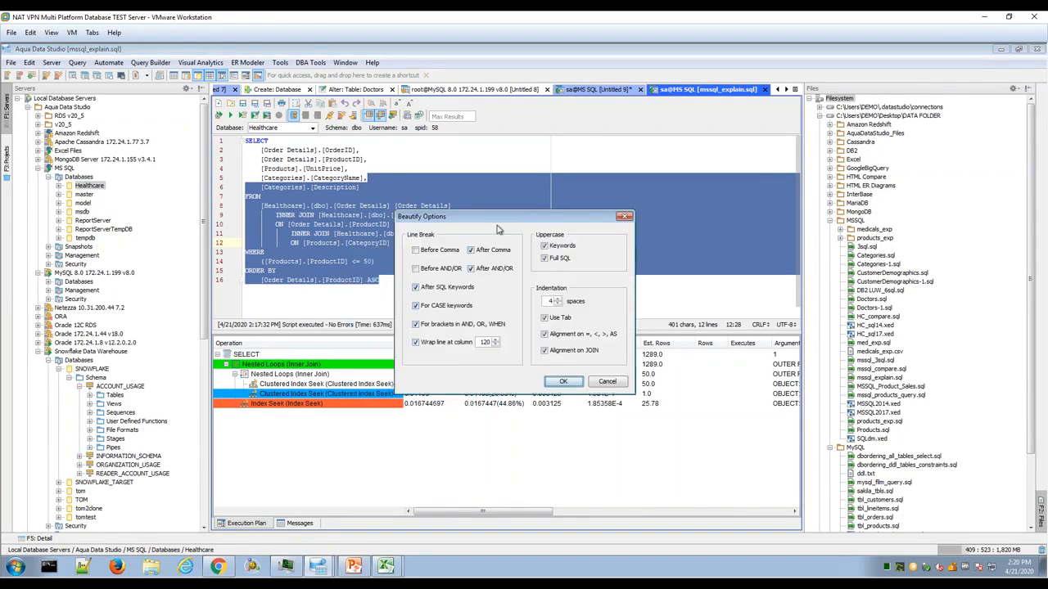
left_click_drag(505, 218, 460, 201)
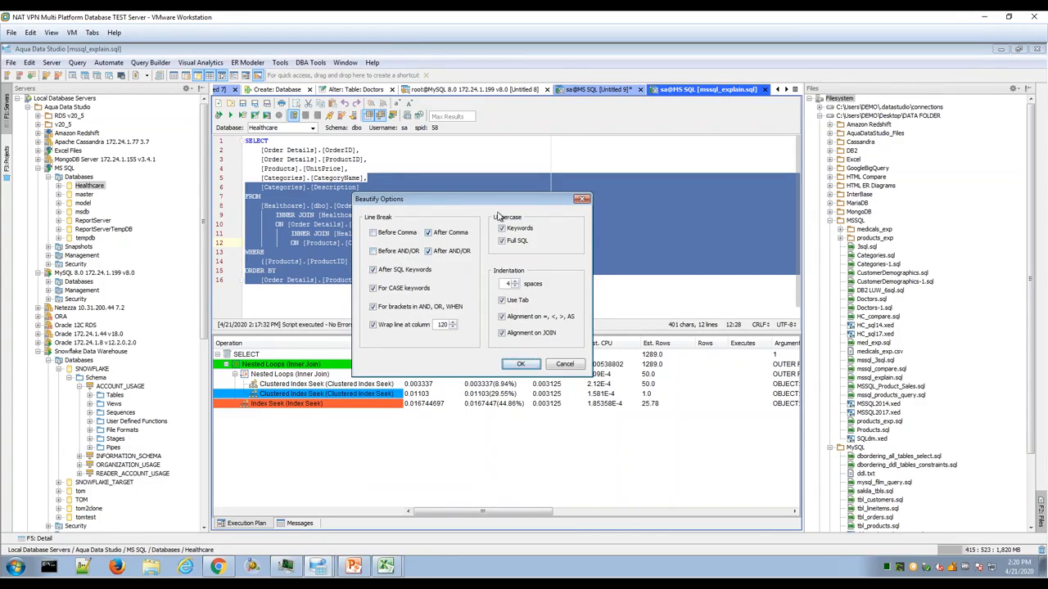
left_click(565, 365)
left_click(423, 285)
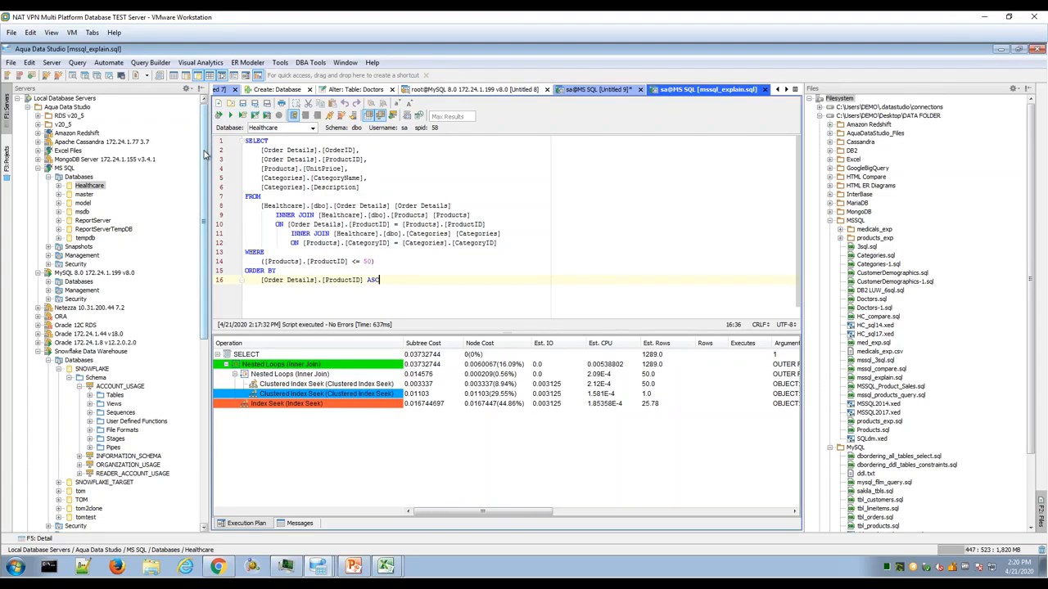
Step: Start a new Query Analyzer on the MS SQL Healthcare database and load the med_exp.sql script into it
right_click(98, 188)
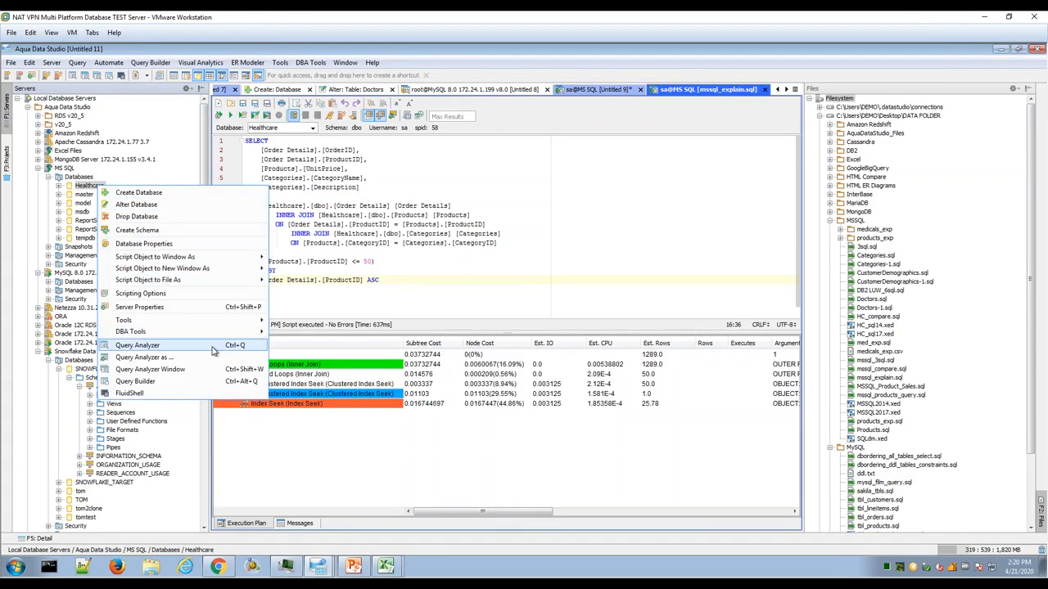
left_click(212, 347)
left_click(231, 103)
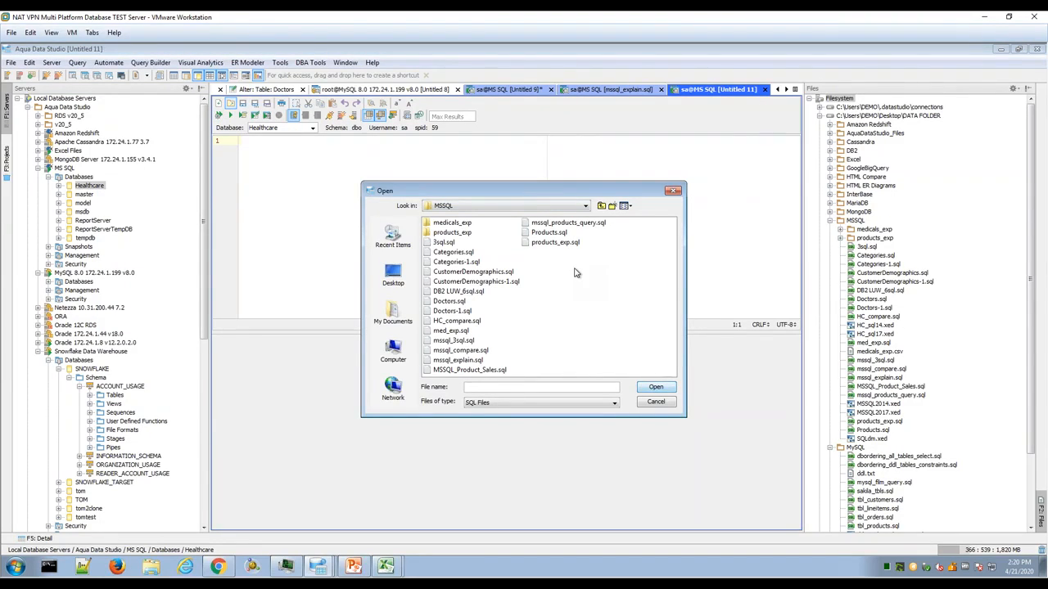
left_click(450, 331)
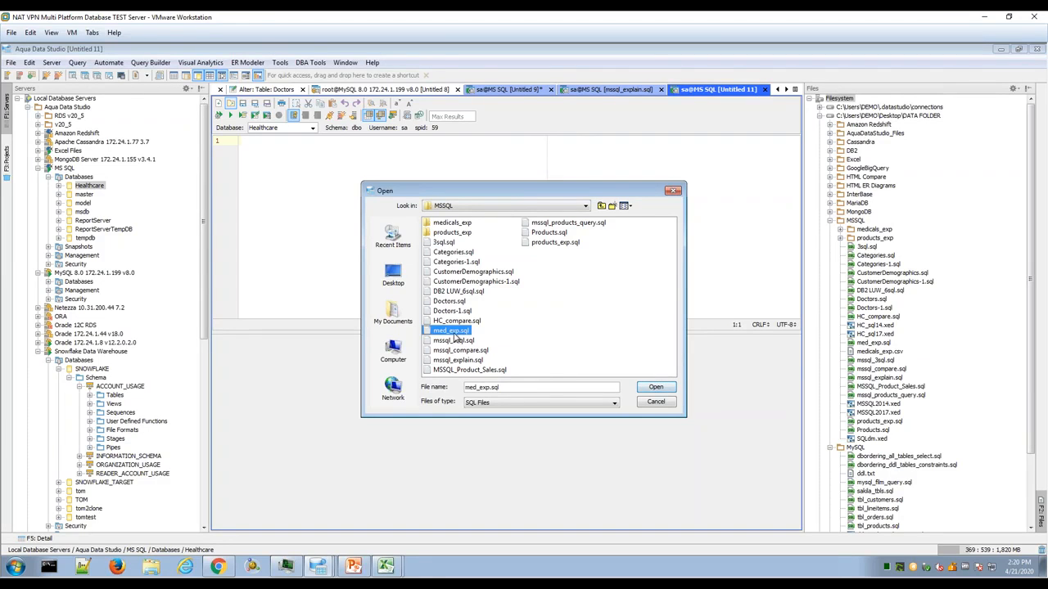
left_click(655, 389)
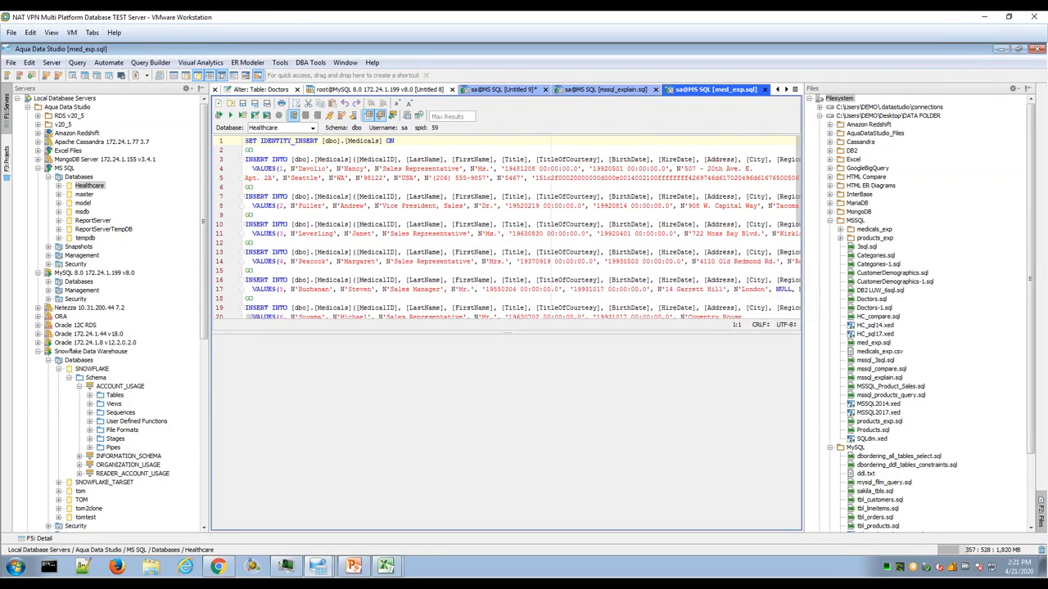
Step: Parse the med_exp.sql script and view the full text of the third parsed statement
left_click(220, 116)
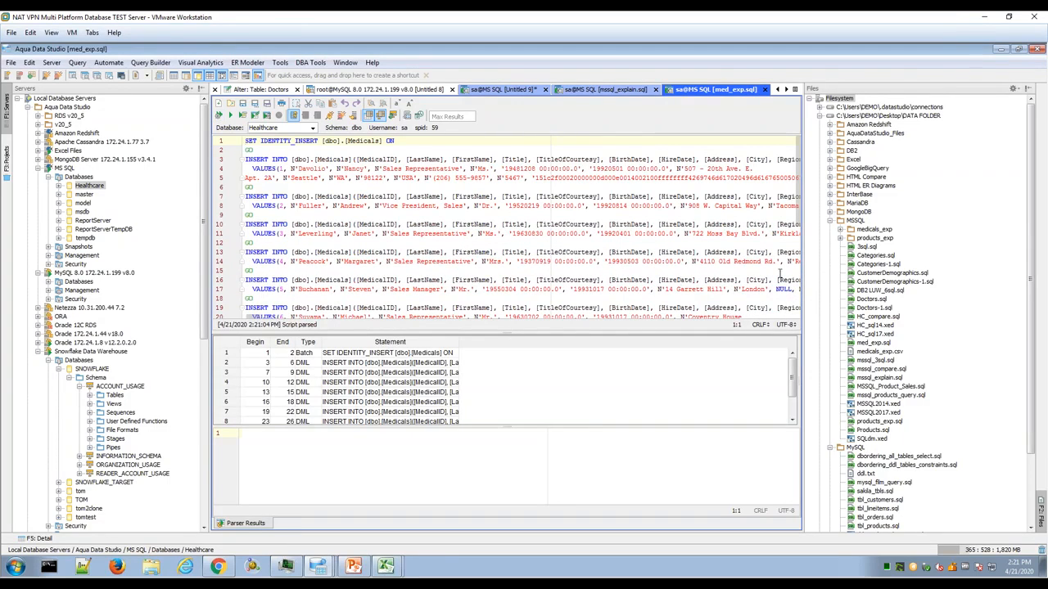
left_click(401, 372)
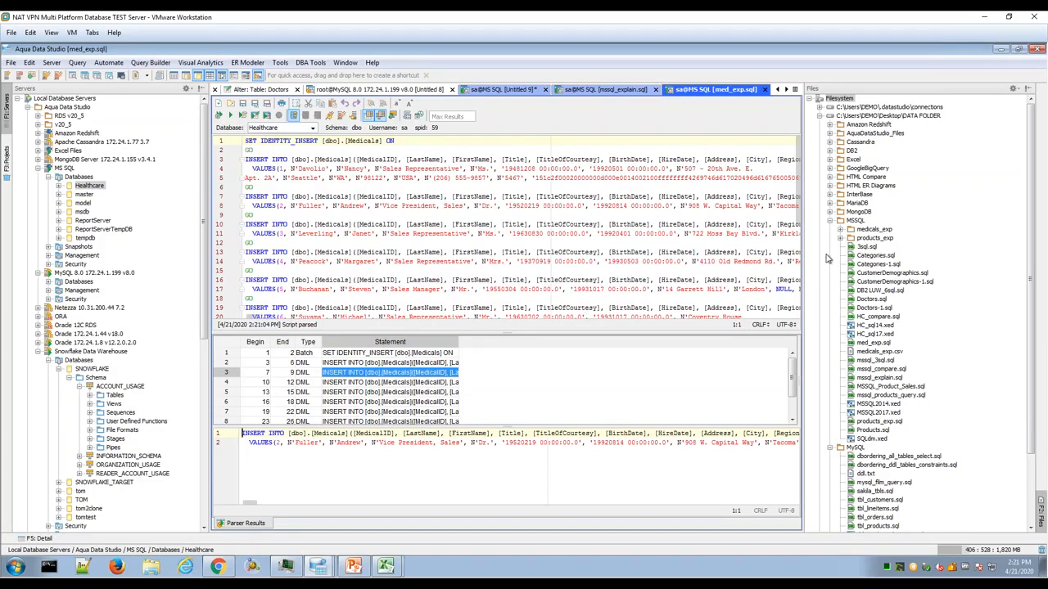
mouse_move(798, 301)
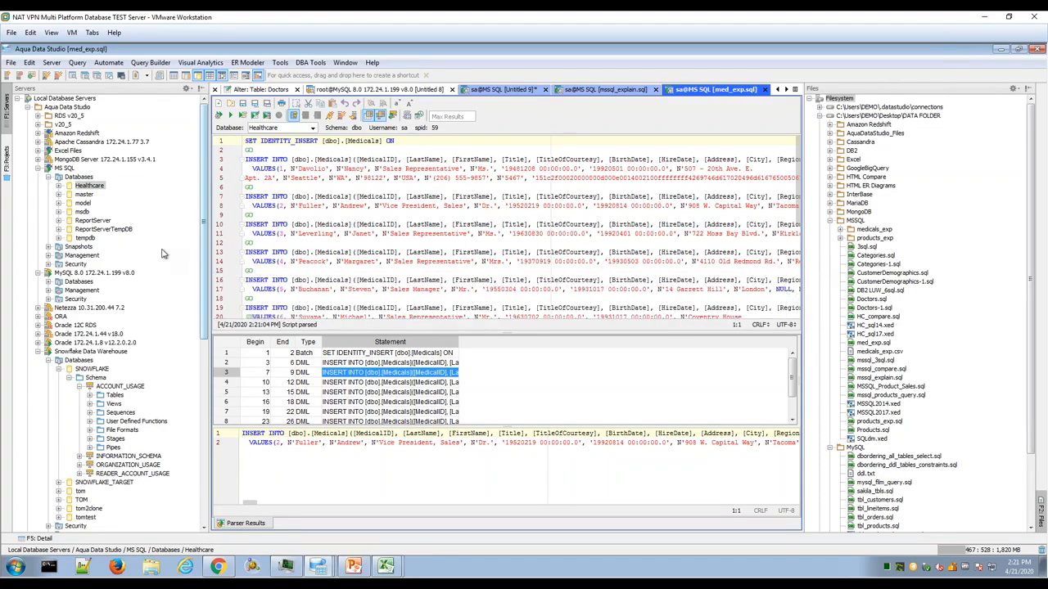
right_click(92, 189)
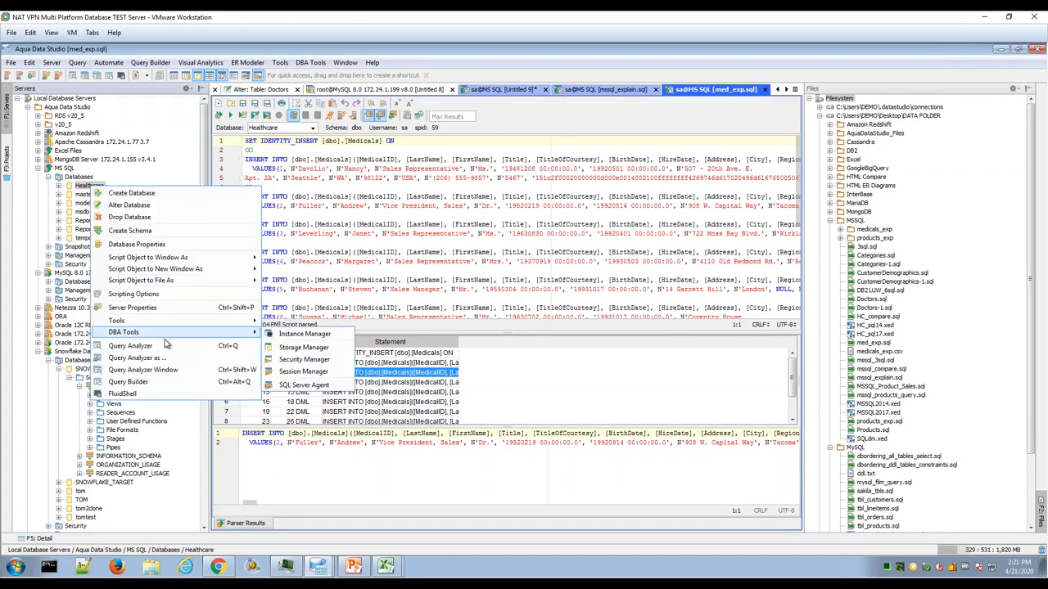
right_click(296, 215)
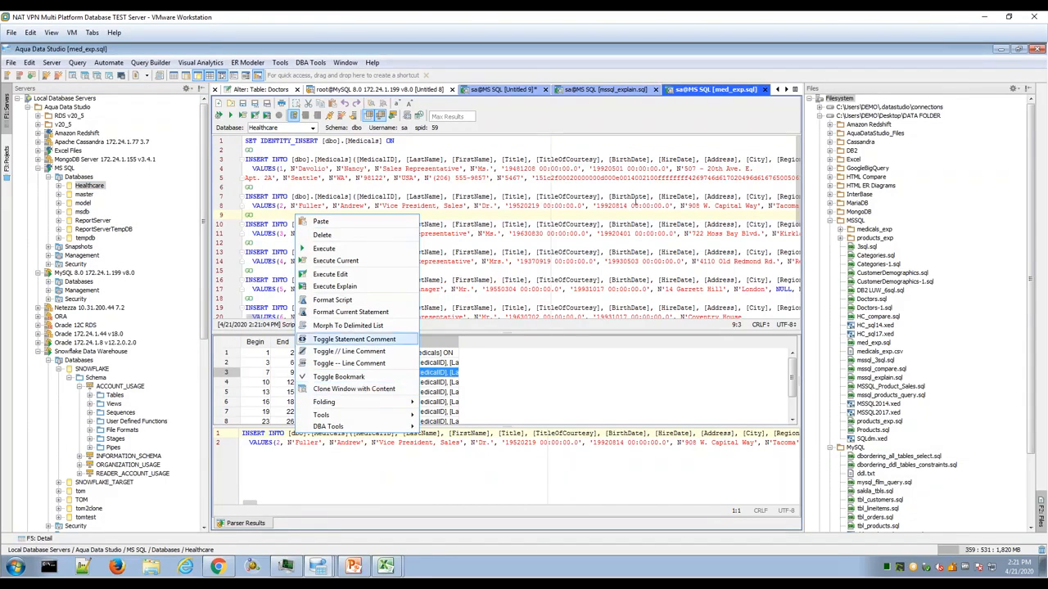
left_click(794, 90)
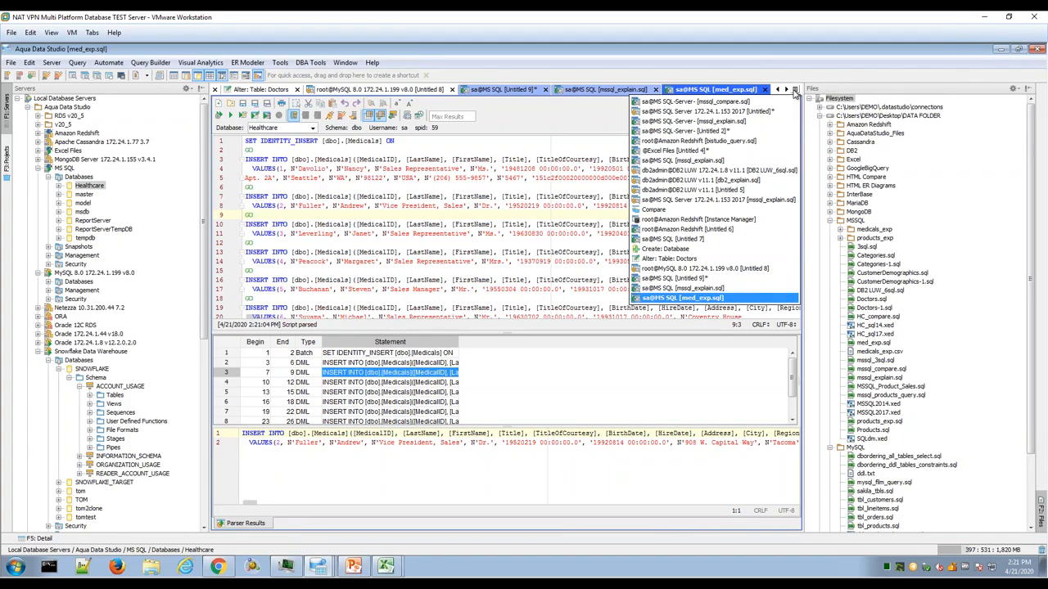
left_click(598, 212)
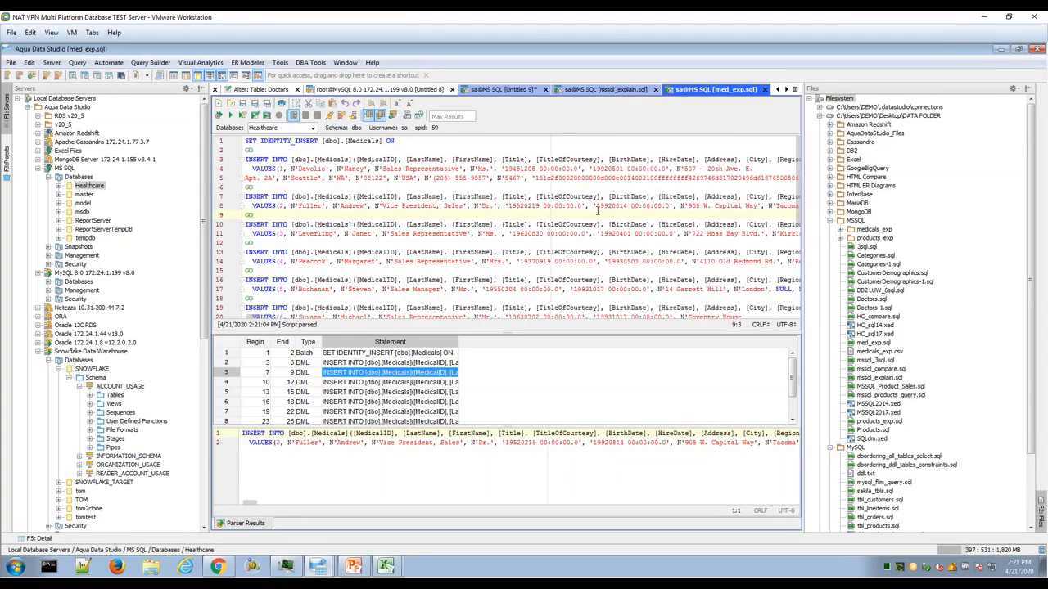
Step: Return to the Medicals and Products query and add three blank lines below its last statement
left_click_drag(208, 235, 188, 235)
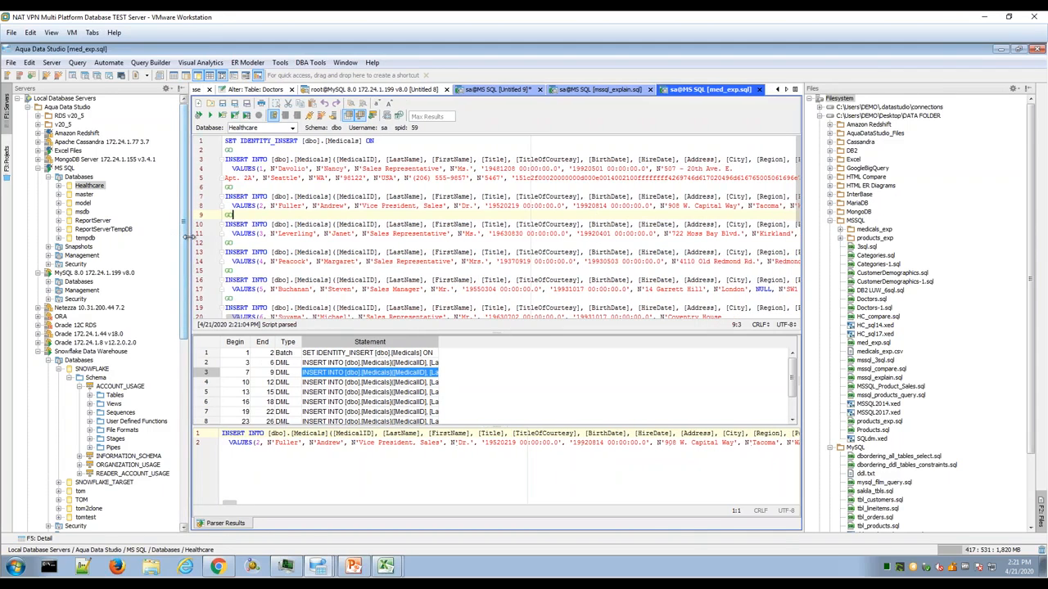
left_click(608, 92)
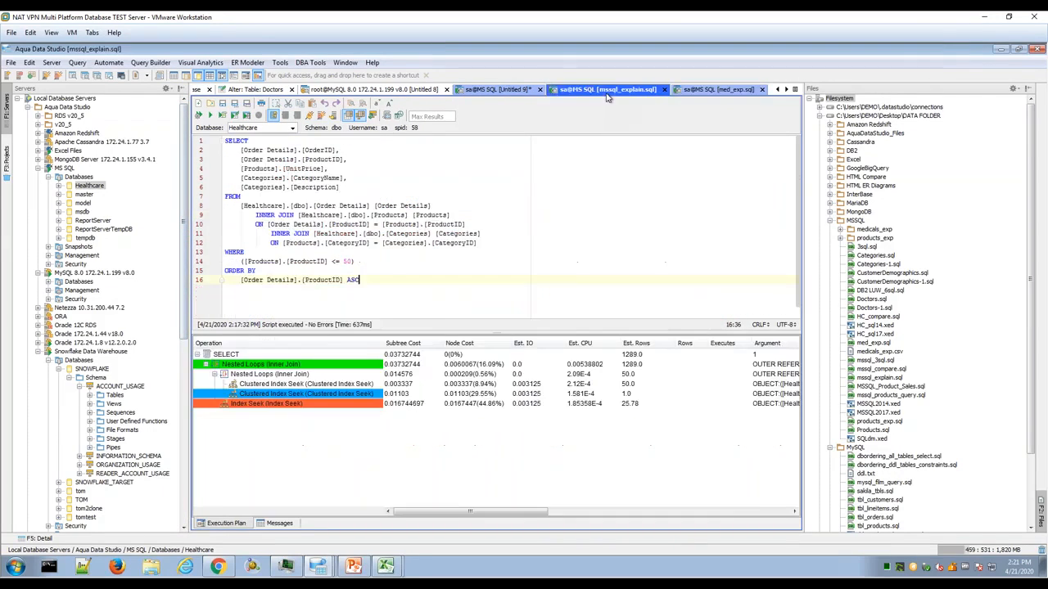
left_click(492, 92)
key("Return")
key("Return")
key("Return")
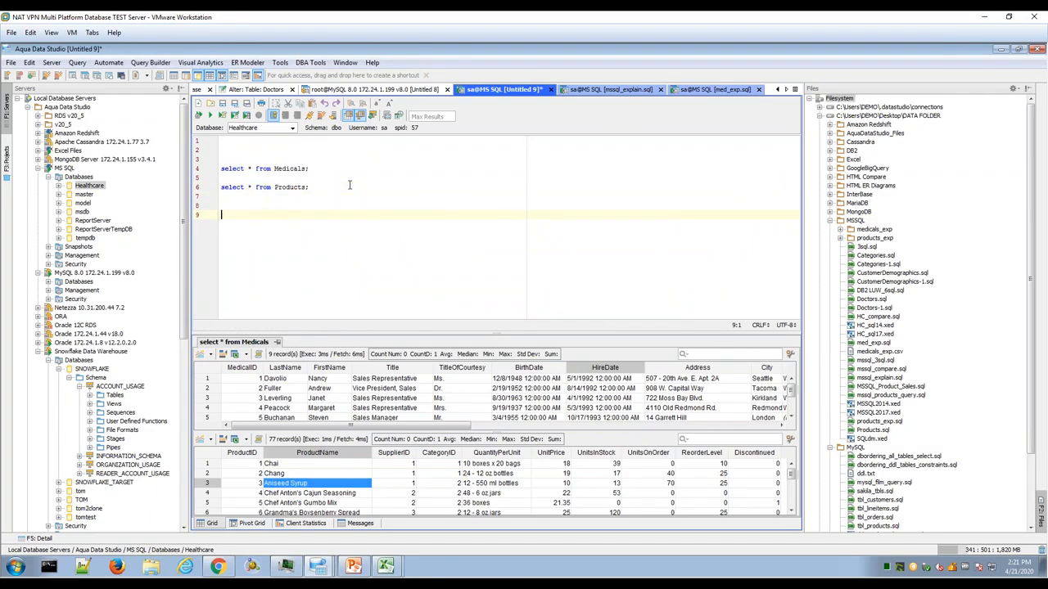
Step: Expand the Healthcare database to list its tables and widen the server tree
left_click(59, 185)
left_click(68, 195)
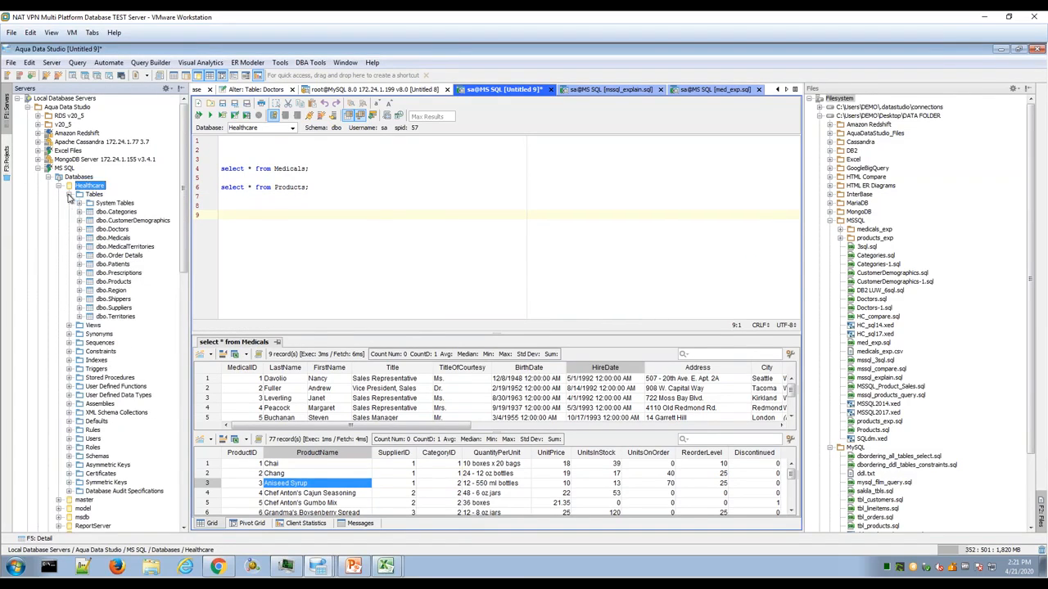
left_click_drag(190, 233, 217, 233)
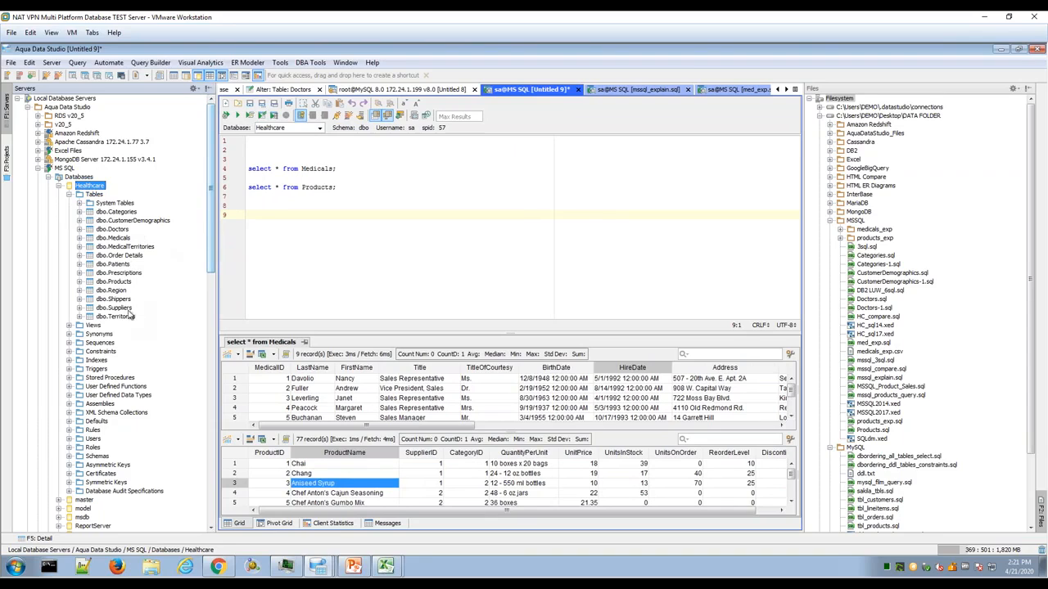
Step: Script the dbo.Products table as a SELECT statement with its named columns into the current query window
left_click(323, 187)
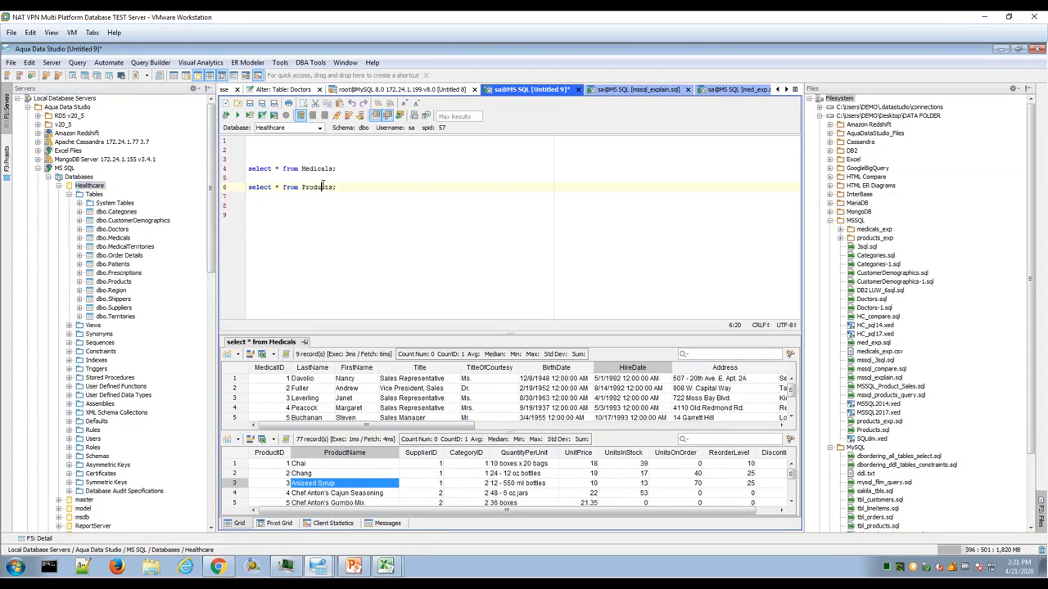
left_click(124, 282)
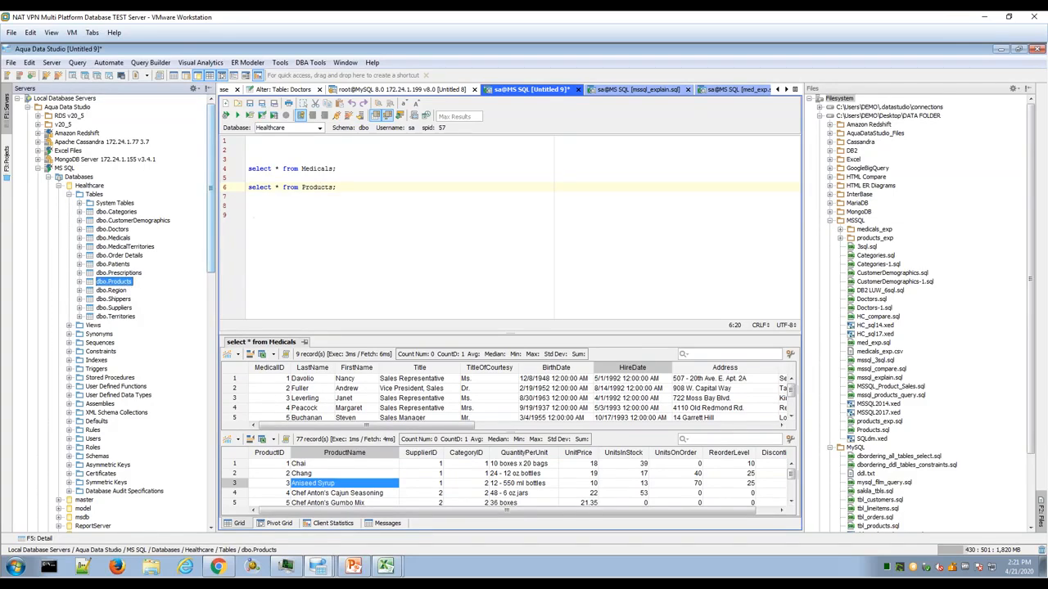
right_click(127, 283)
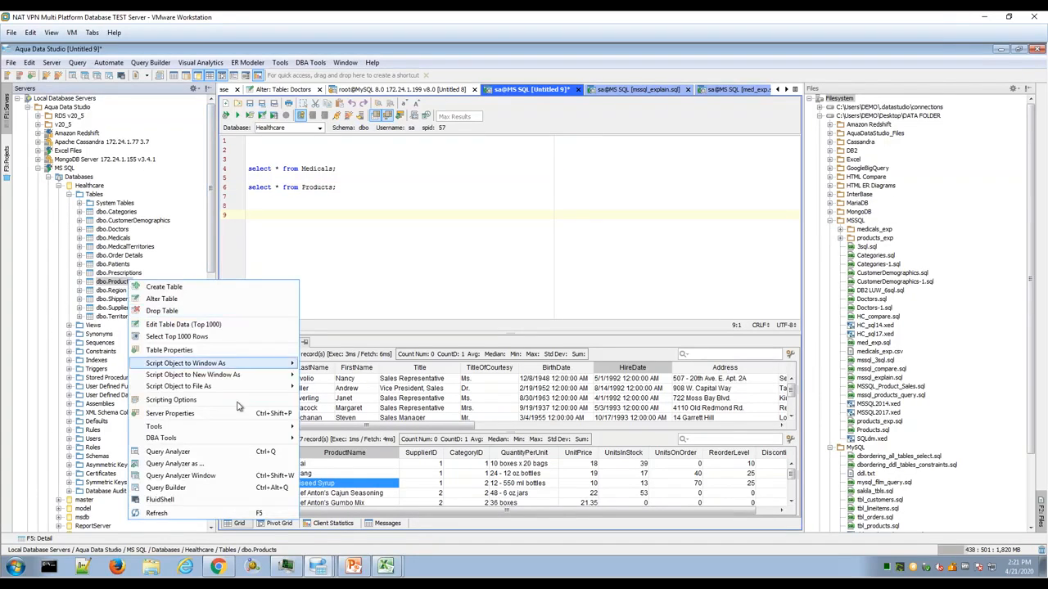
mouse_move(259, 368)
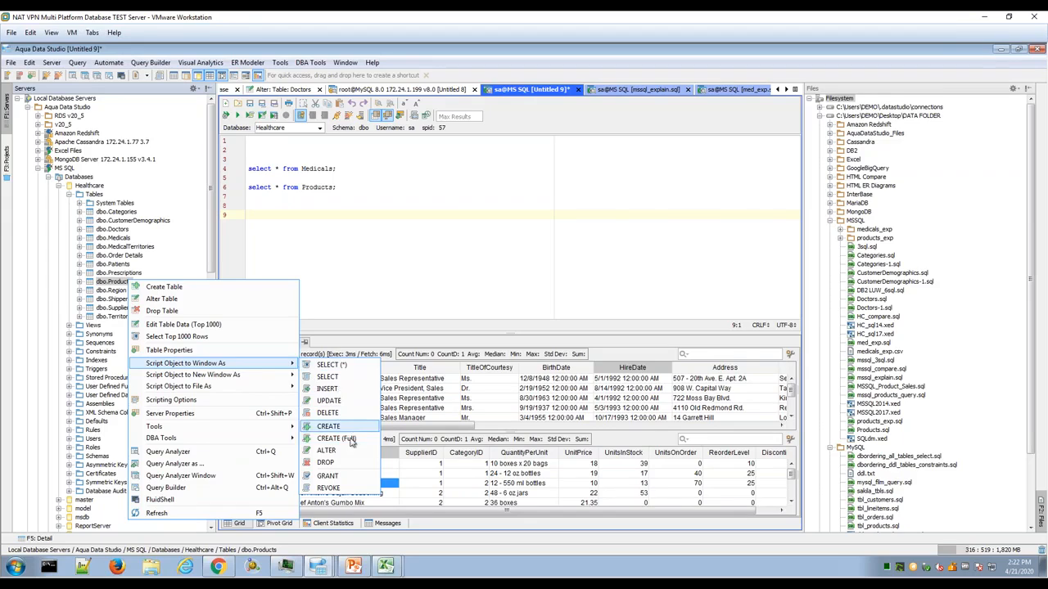
left_click(352, 378)
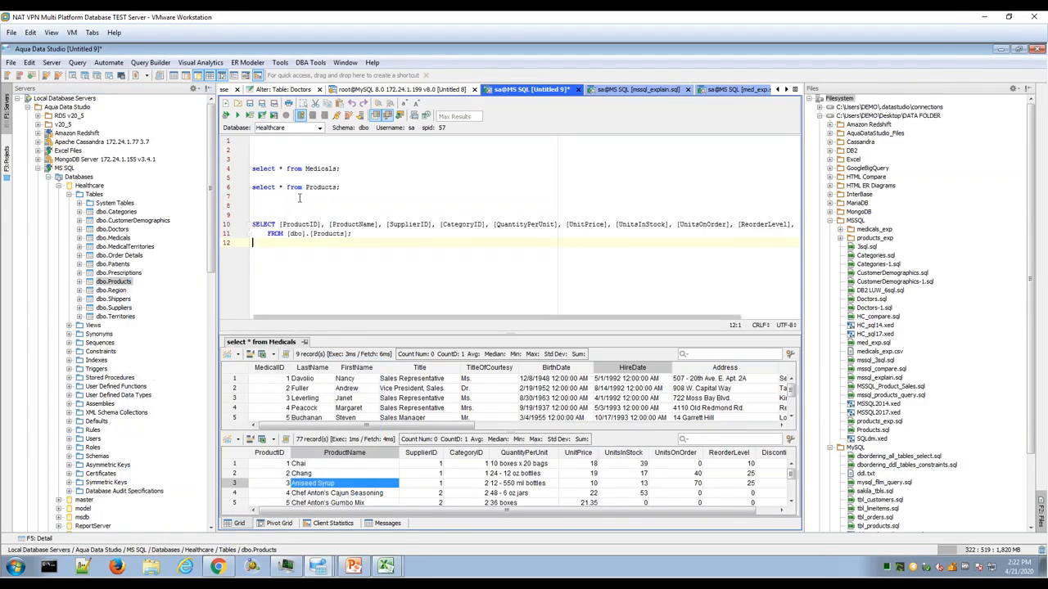
Step: Execute only the generated SELECT statement for the Products table
left_click(304, 225)
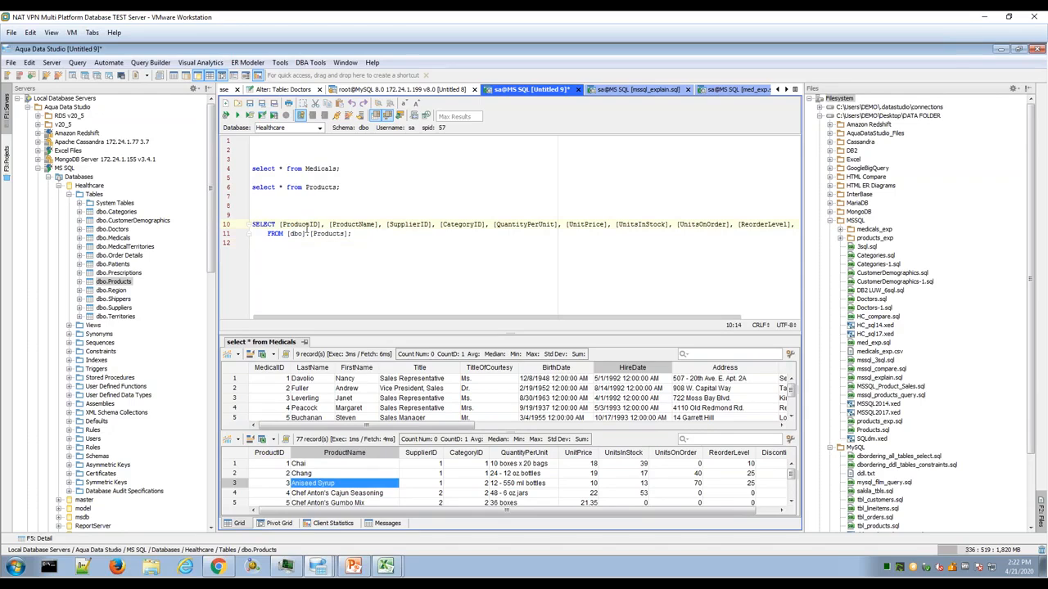
left_click(237, 115)
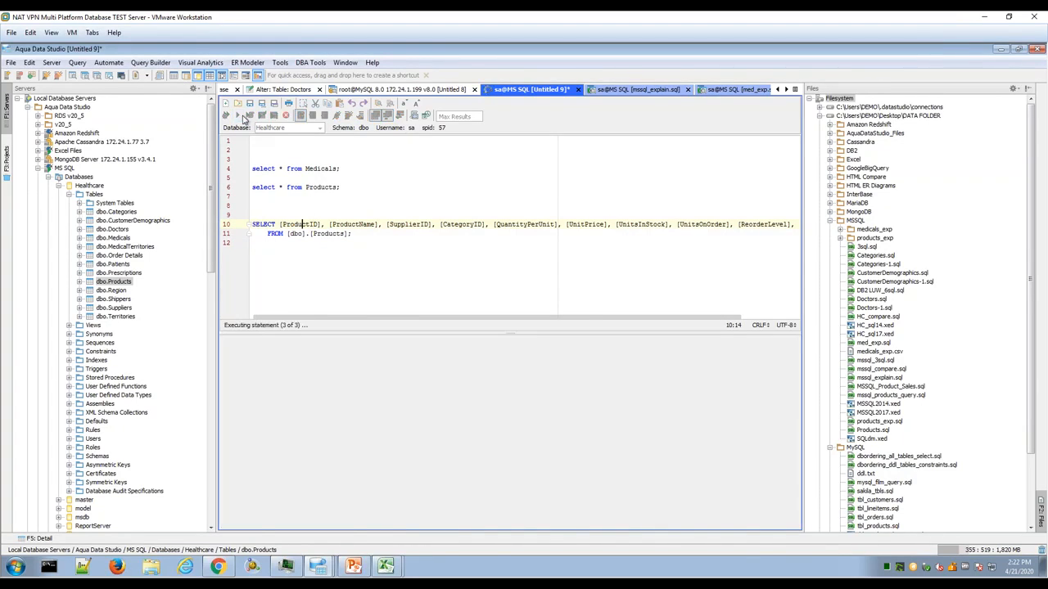
left_click(249, 116)
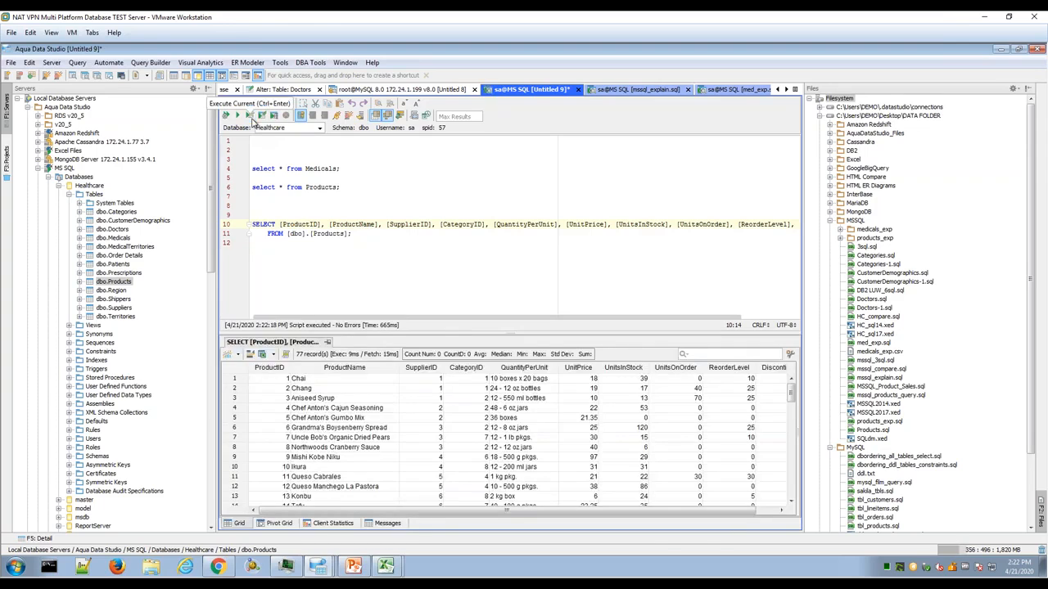
Step: Execute all three statements of the query and enlarge the results area
left_click_drag(352, 333, 352, 302)
left_click(226, 116)
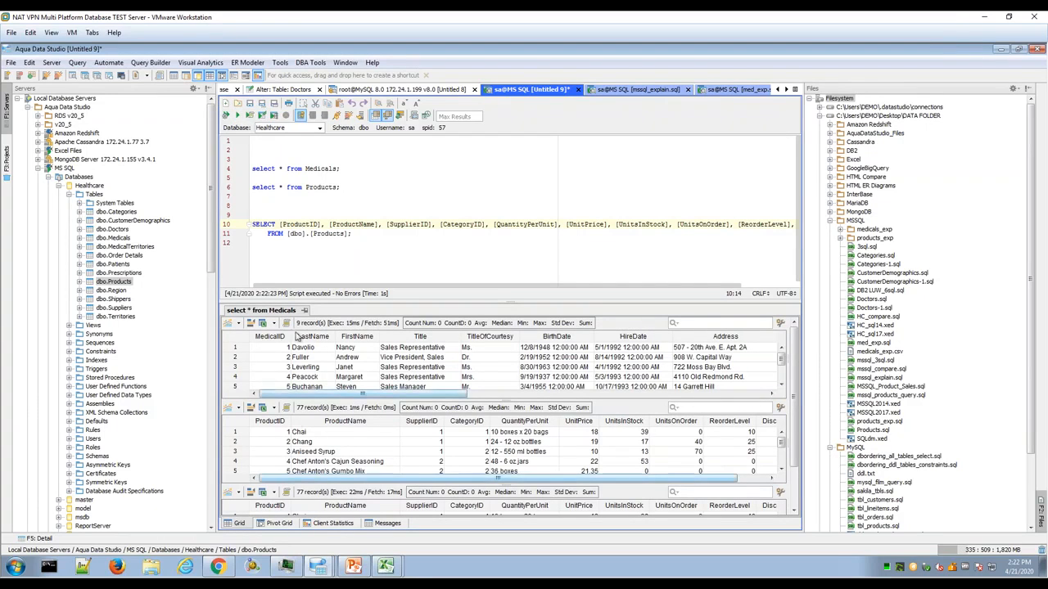
left_click_drag(314, 301, 317, 260)
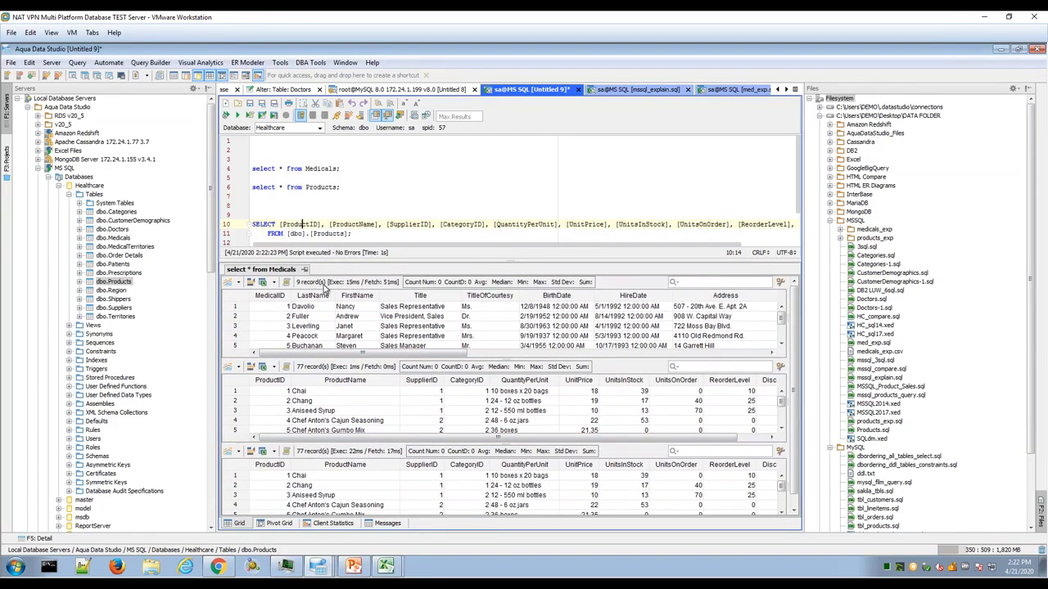
Step: Script the Healthcare database as a CREATE statement into a new query window
right_click(125, 284)
mouse_move(242, 366)
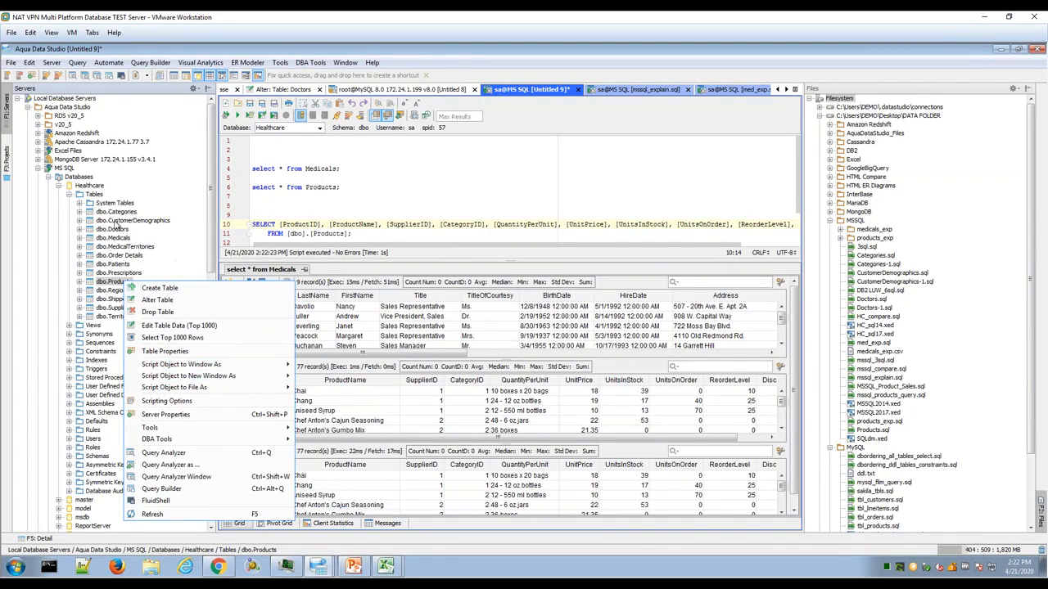
right_click(97, 187)
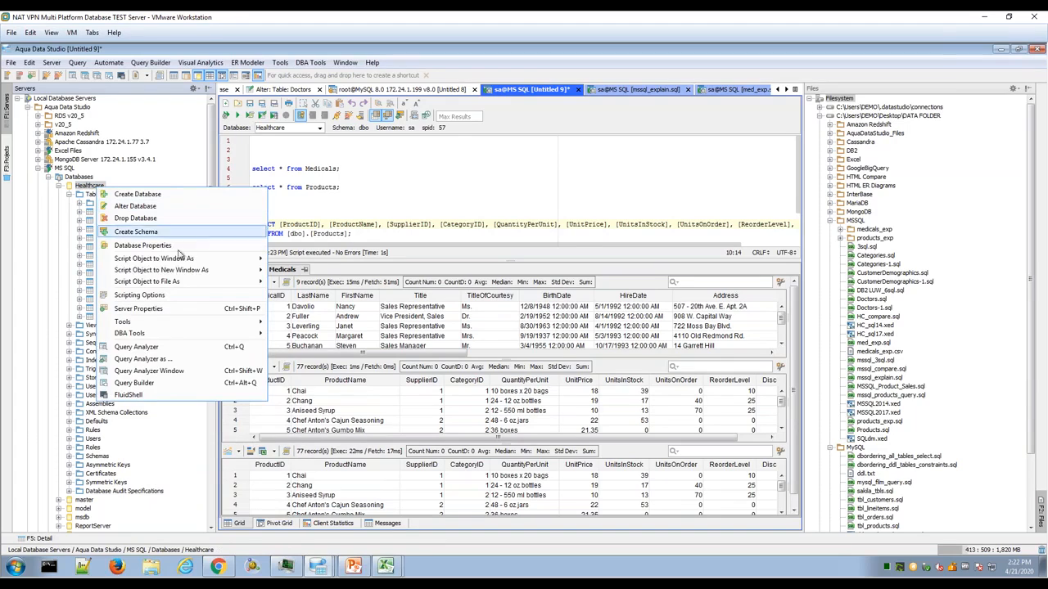
mouse_move(205, 271)
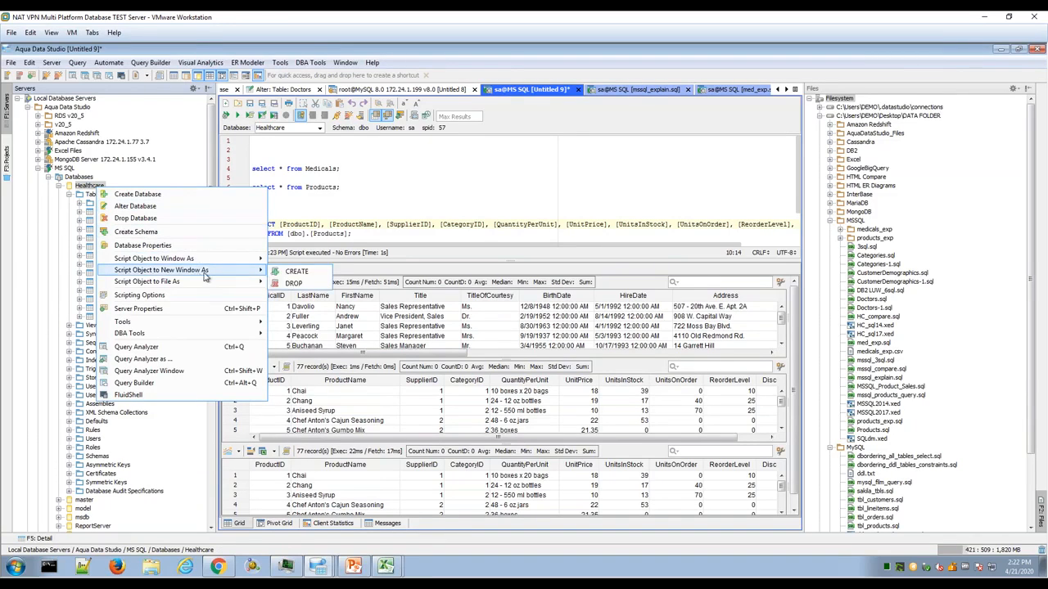
left_click(307, 274)
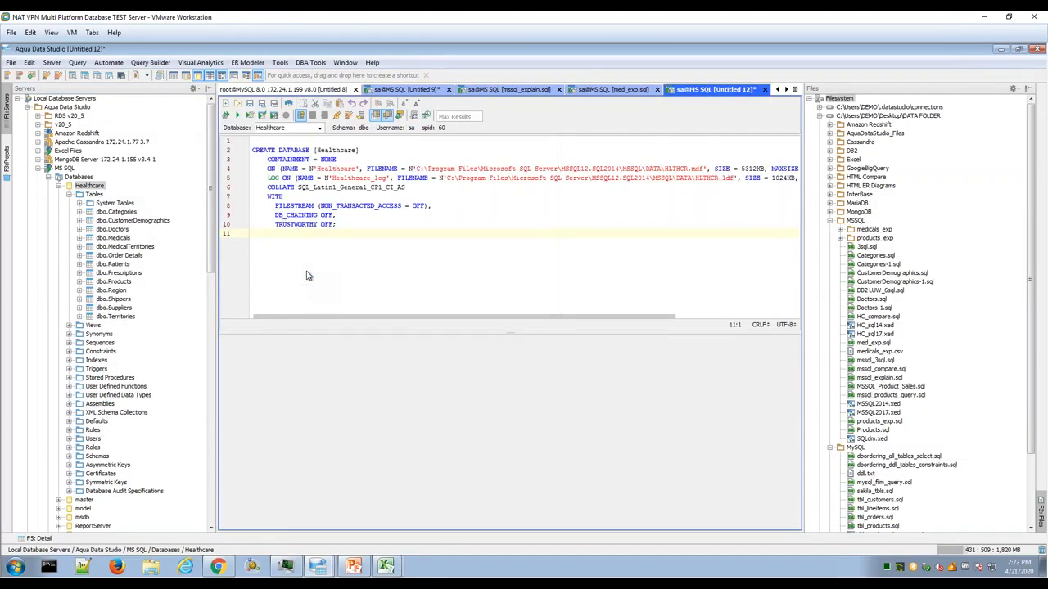
Step: Collapse Healthcare and script the model database as a CREATE statement into the same query window
left_click(58, 186)
right_click(84, 203)
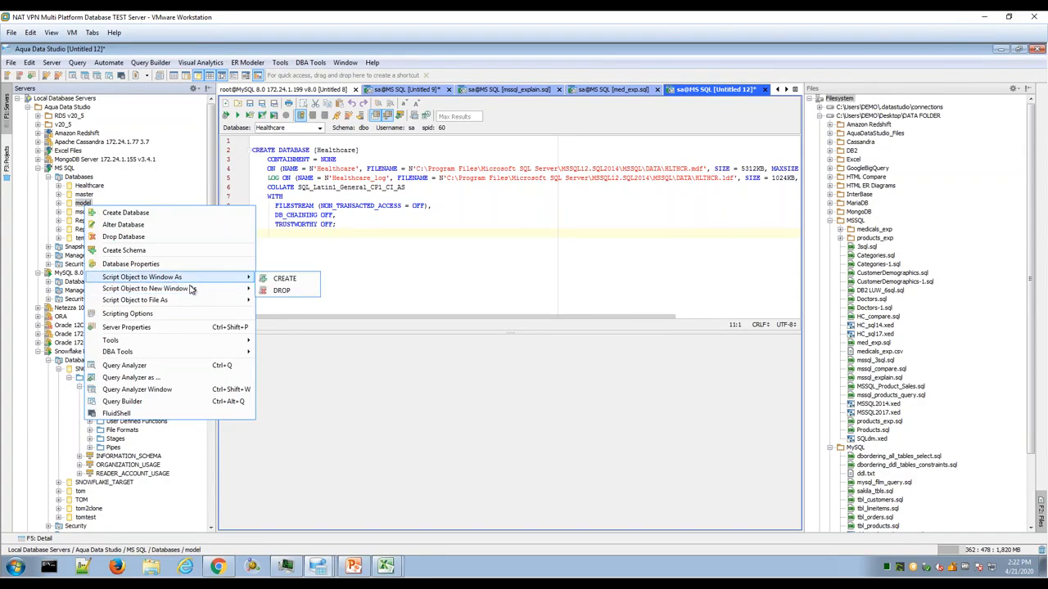
mouse_move(189, 299)
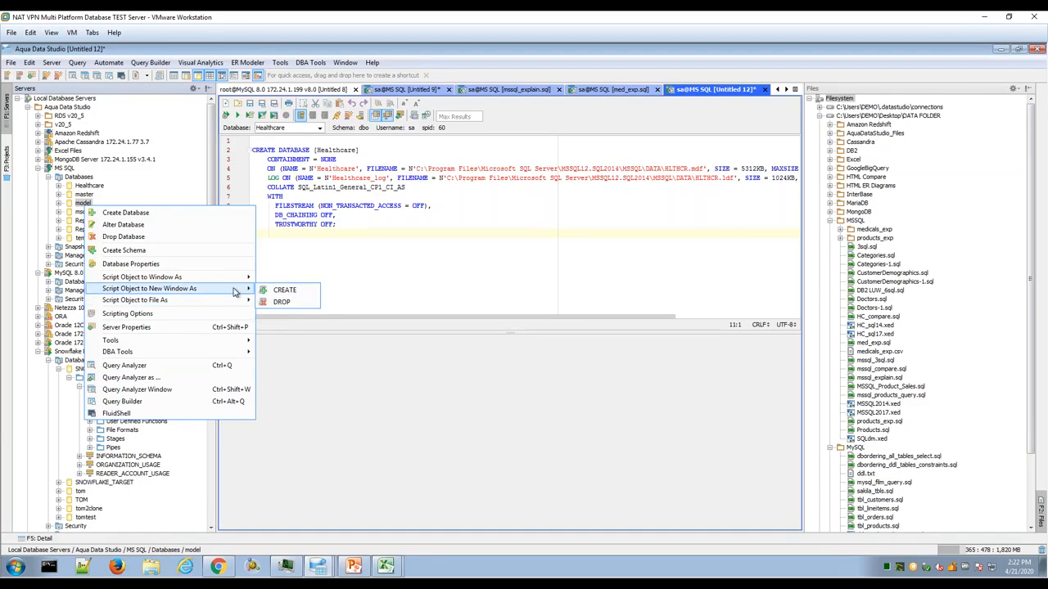
mouse_move(233, 278)
left_click(284, 278)
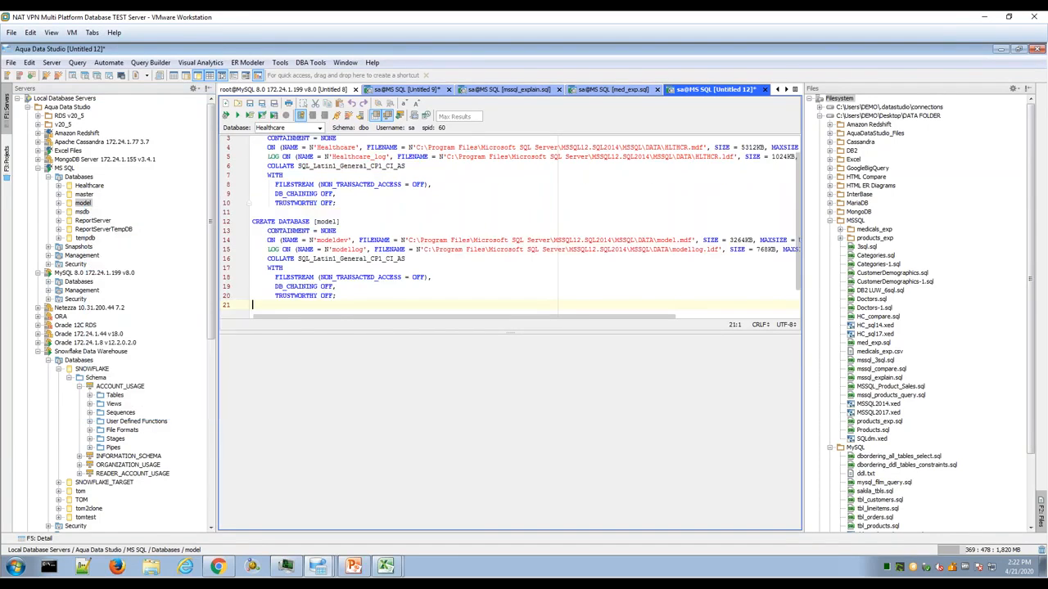
Step: Select the whole CREATE DATABASE statement for model and then the one for Healthcare
left_click_drag(250, 305, 235, 217)
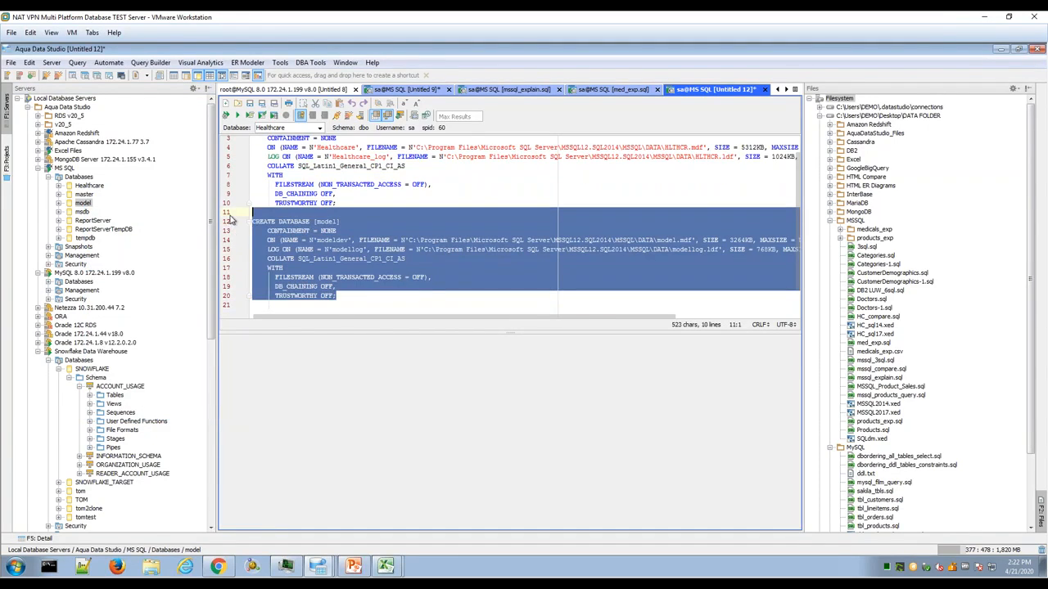
right_click(278, 242)
left_click(288, 255)
left_click(348, 195)
left_click_drag(340, 204, 250, 137)
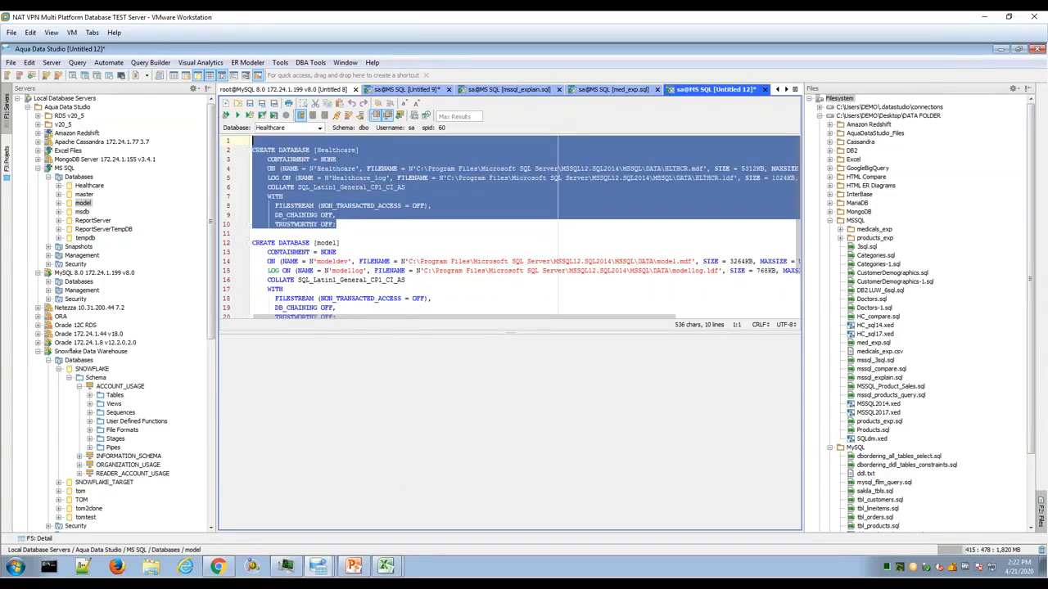
right_click(288, 164)
left_click(316, 185)
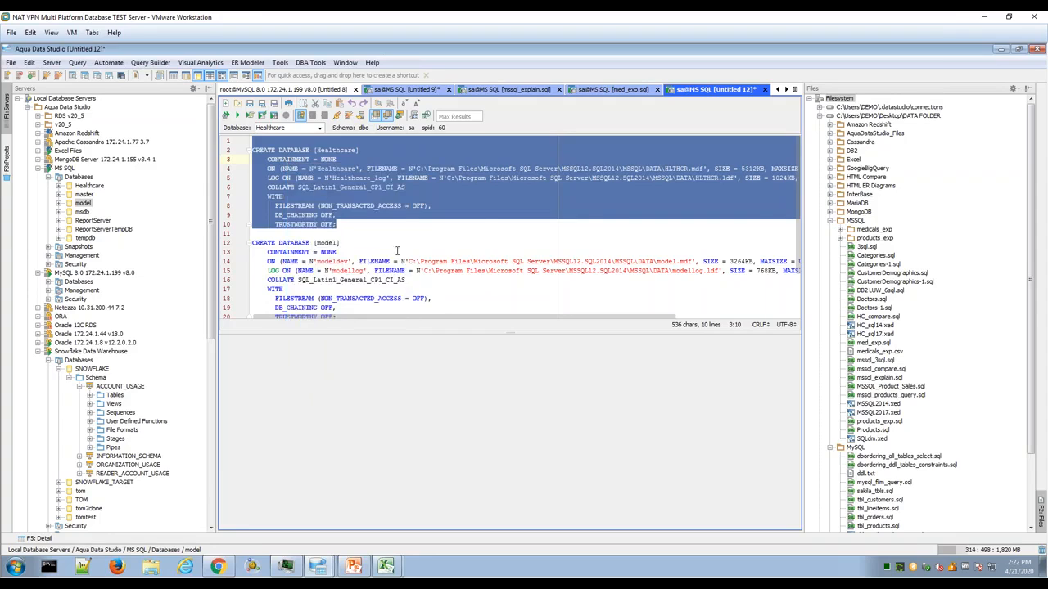
left_click(337, 252)
Step: Review the available compare tools, from Schema Compare through Results Compare
left_click(280, 63)
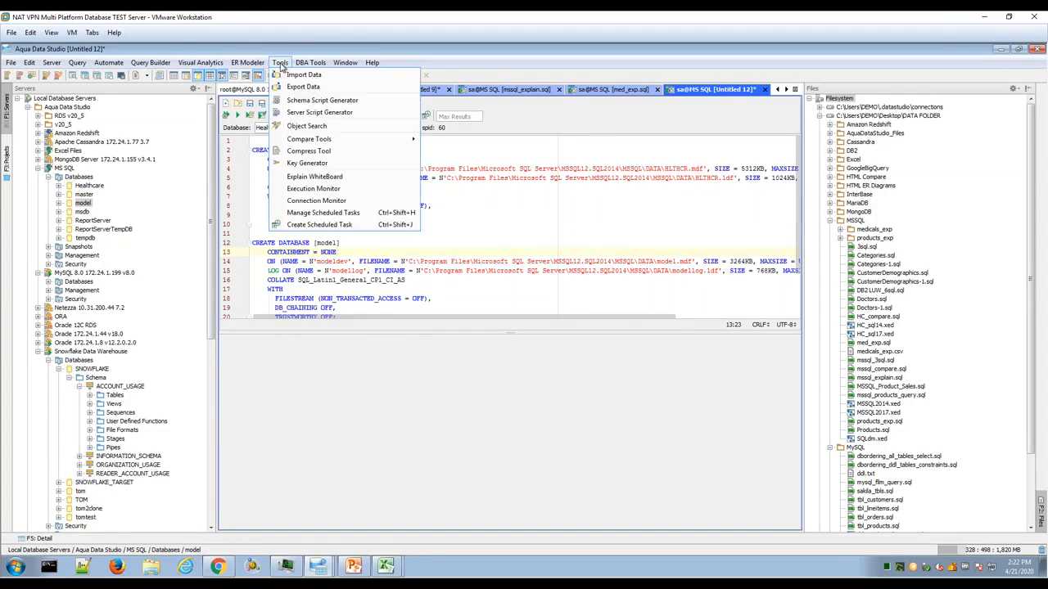
mouse_move(322, 143)
mouse_move(414, 141)
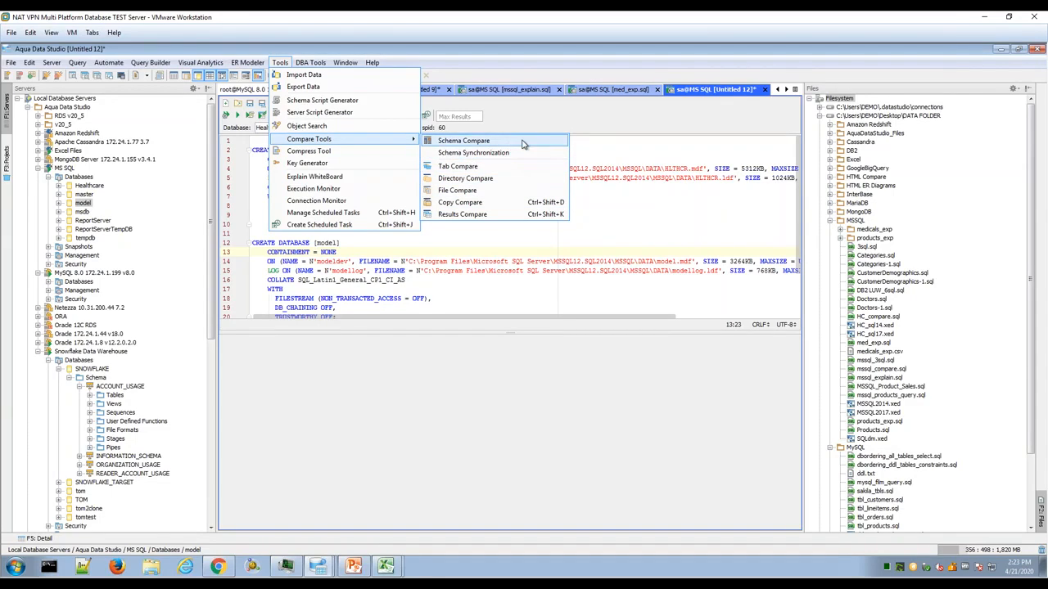
left_click(525, 232)
Step: Parse the script and inspect the Healthcare statement in the parser results
left_click(226, 115)
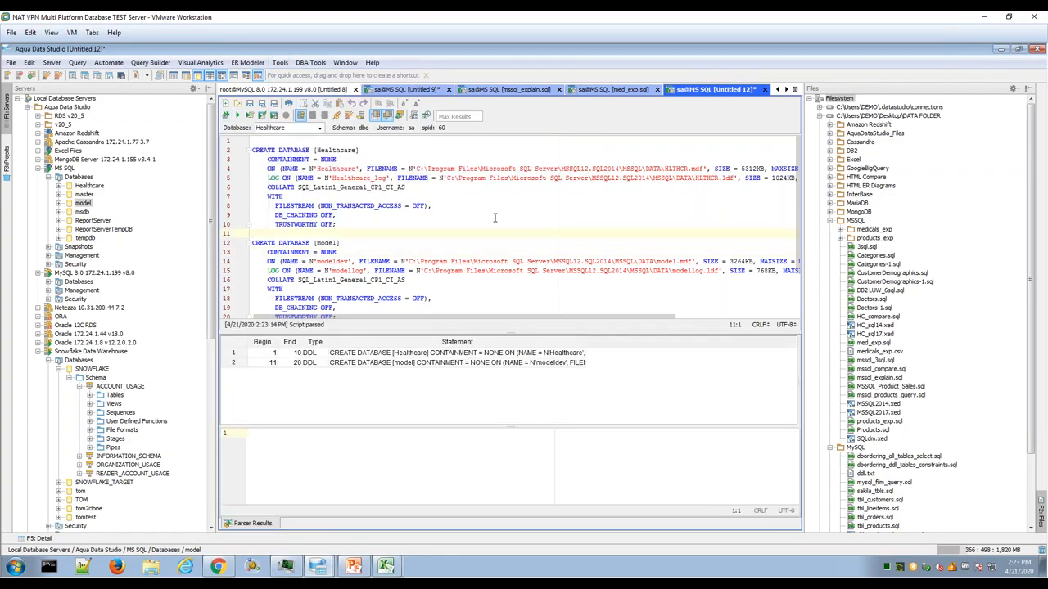
left_click(558, 353)
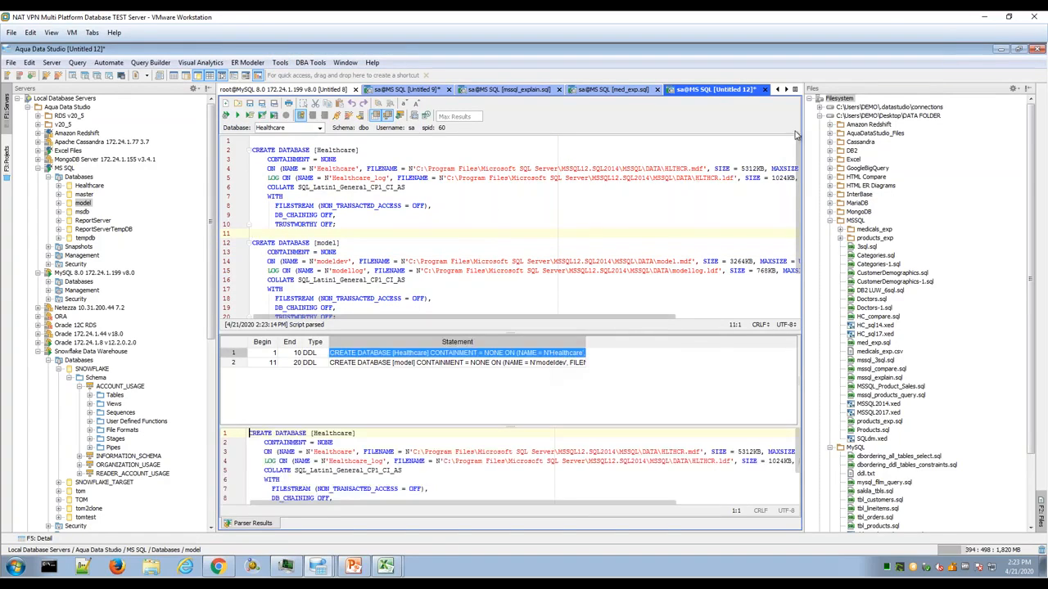
Step: View the list of open editor windows and make the server tree slightly narrower
left_click(795, 90)
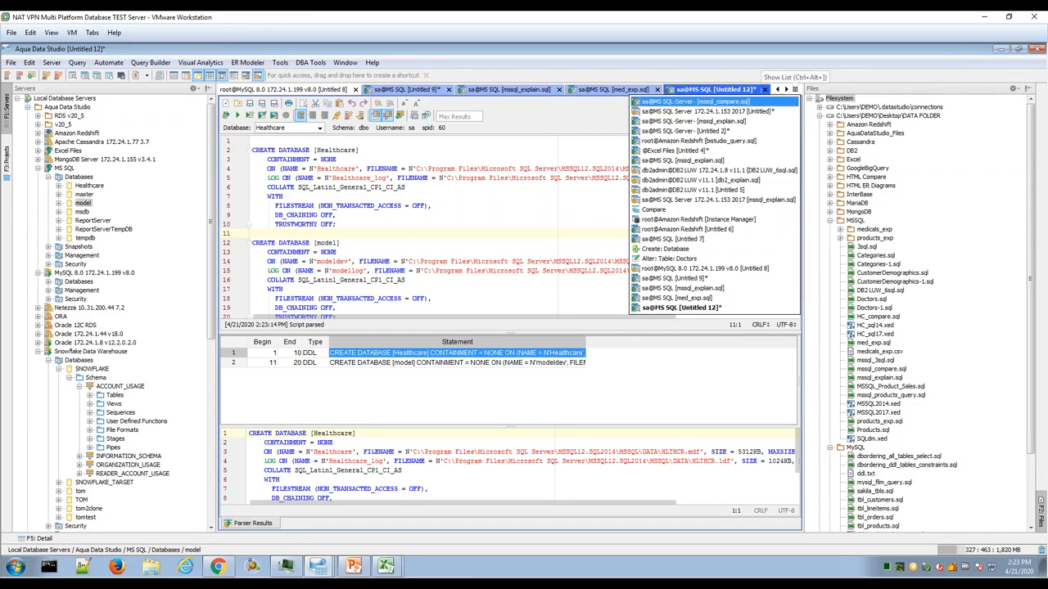
left_click(512, 187)
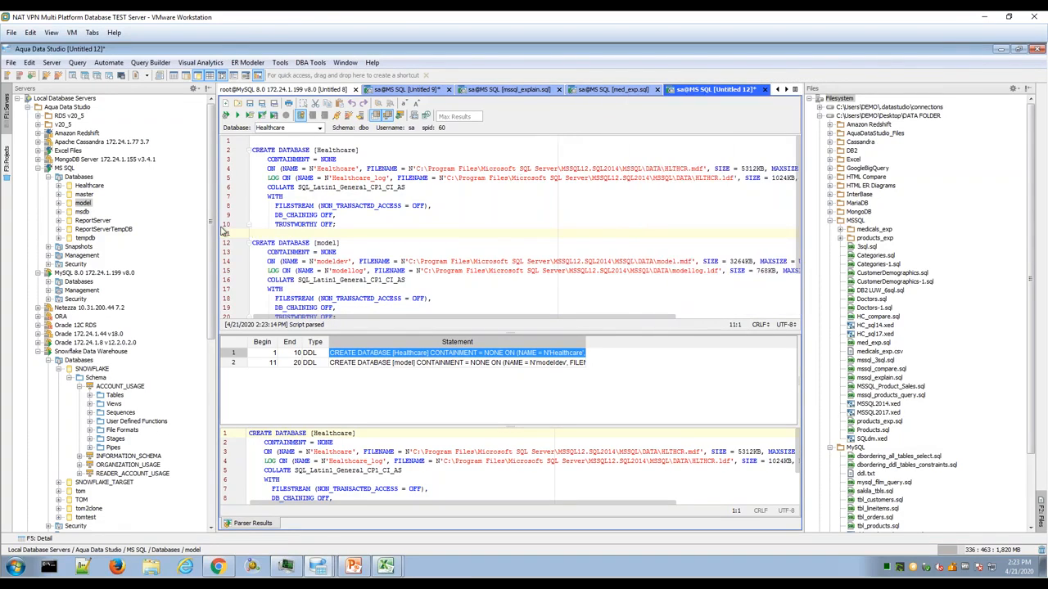
left_click_drag(216, 232, 197, 232)
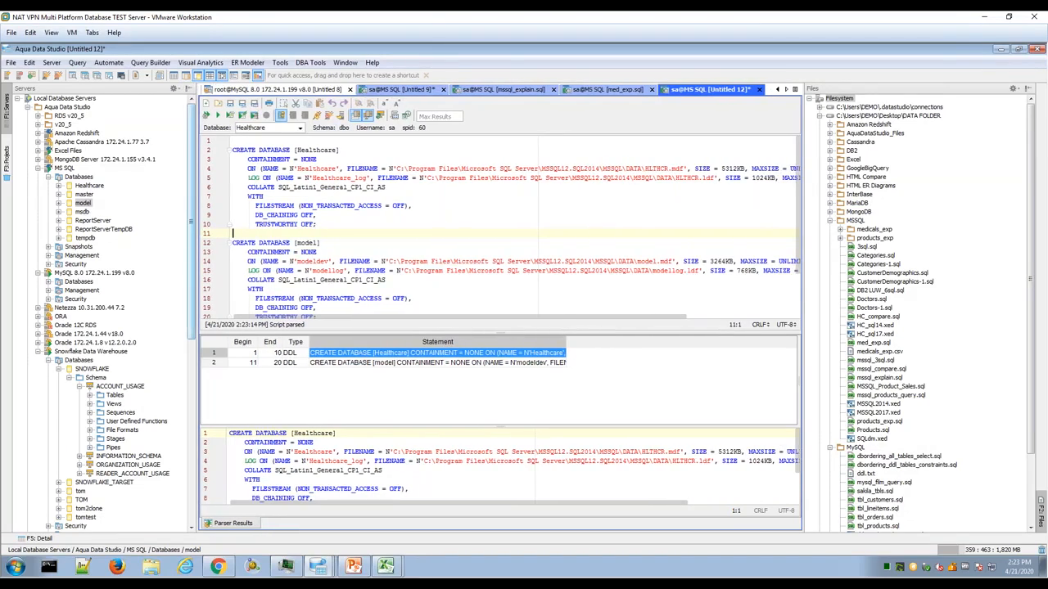
Step: Switch to the tblmysql8_querybuilder.qbw Query Builder window, execute its join query and select rows 3 to 9 from int_fkproduct to int_fkcustomer
mouse_move(329, 573)
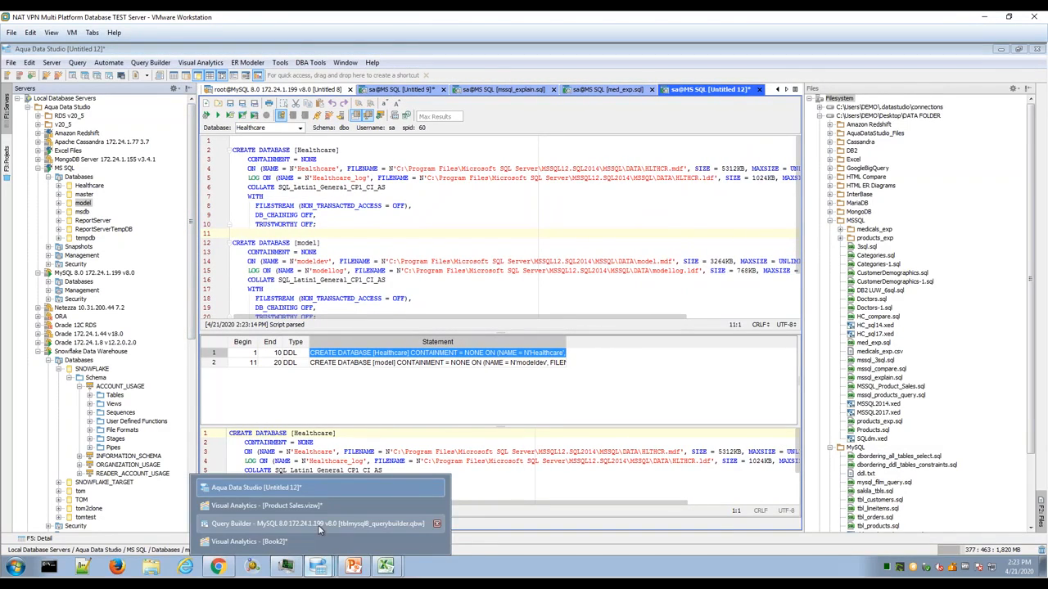
left_click(317, 525)
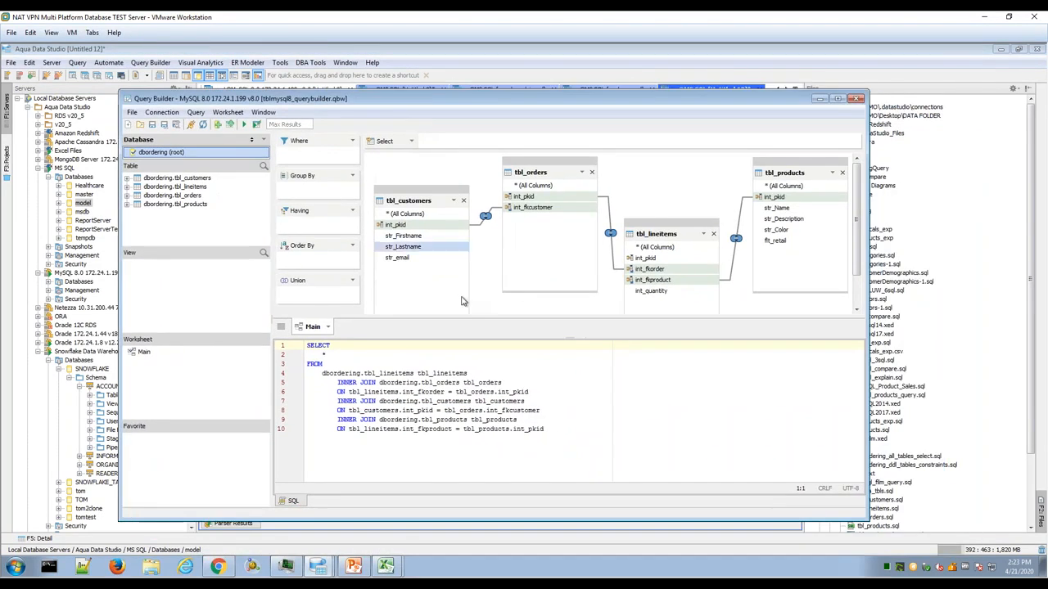
left_click(243, 125)
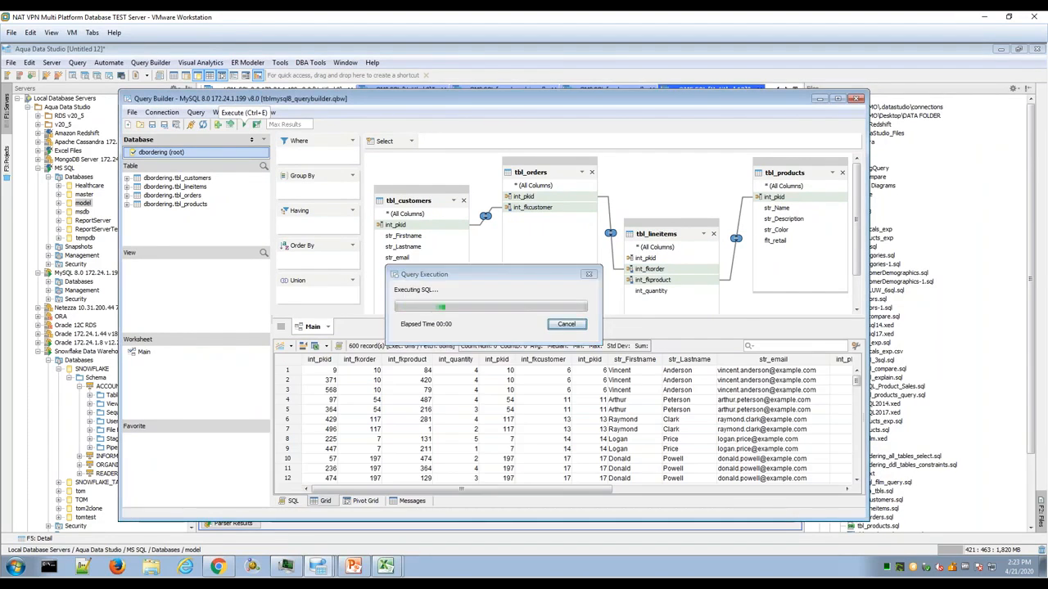
left_click_drag(388, 392, 558, 452)
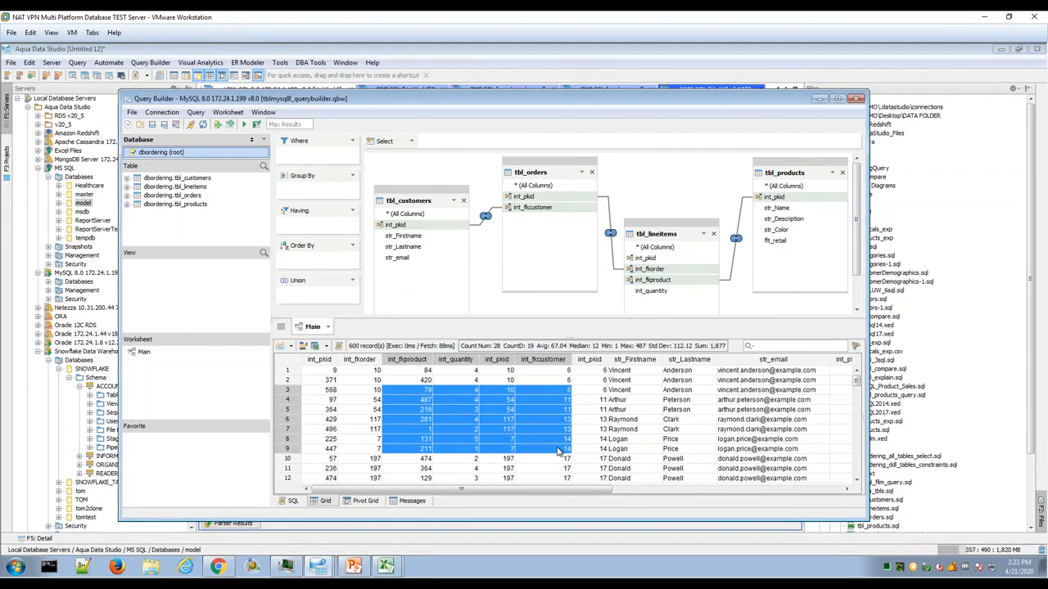
left_click_drag(518, 102, 547, 113)
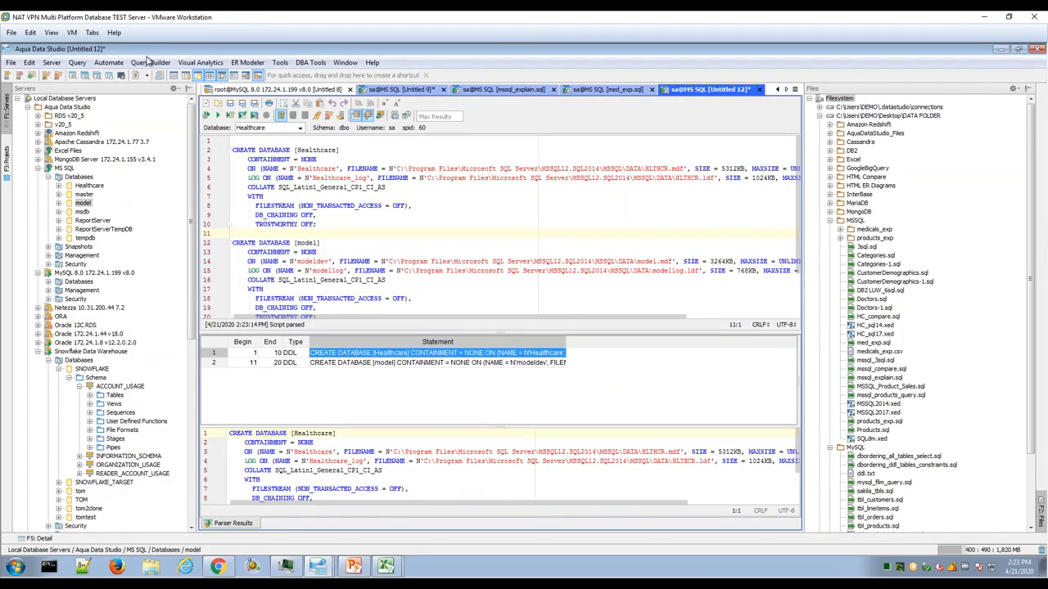
Step: Open a new Query Builder window for the MS SQL Healthcare database and shift it slightly
left_click(150, 63)
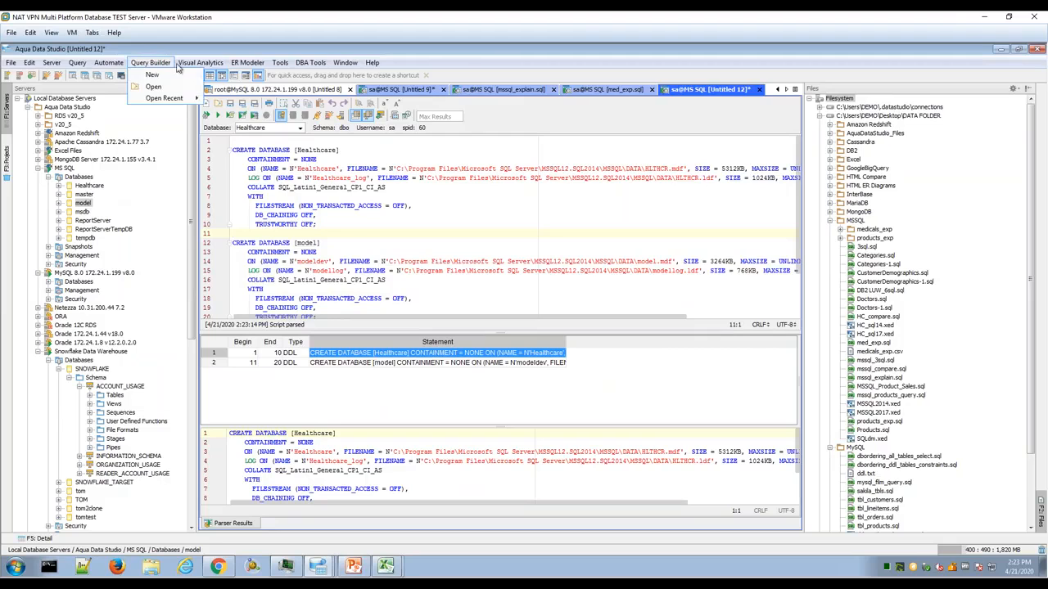
mouse_move(194, 66)
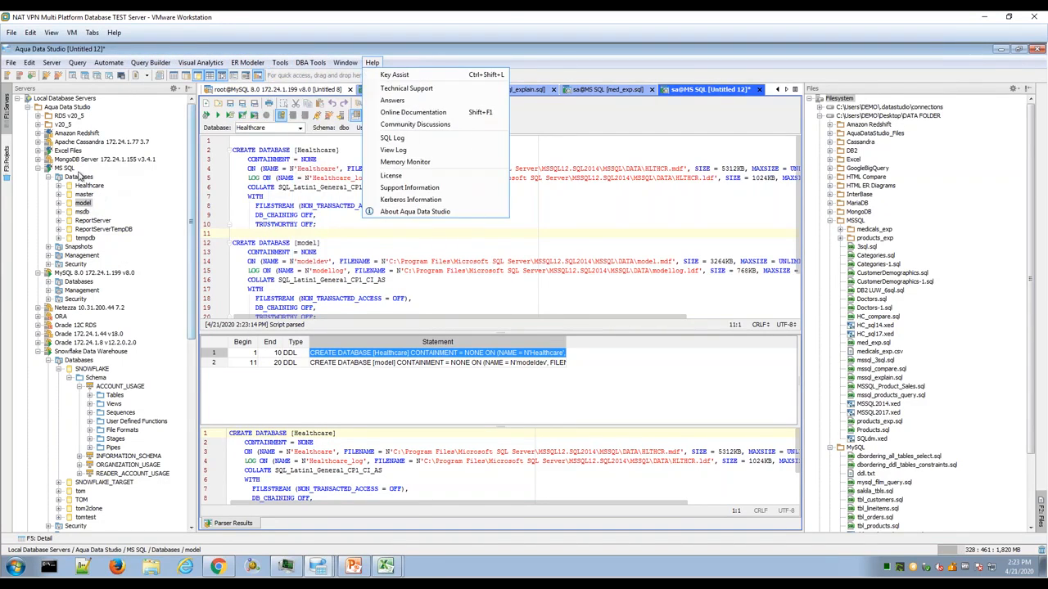
right_click(88, 188)
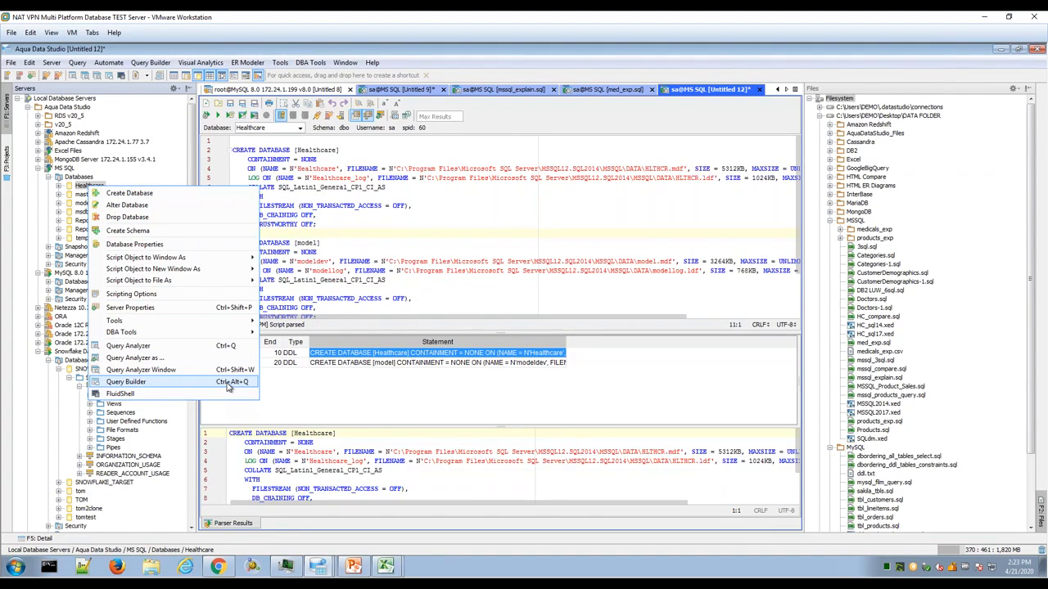
left_click(127, 382)
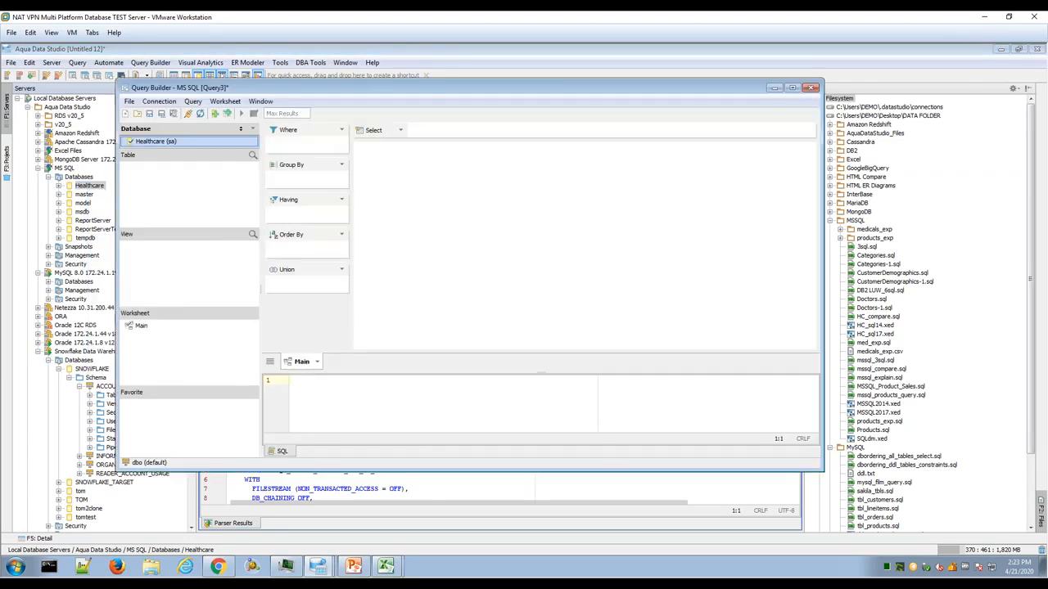
left_click_drag(304, 88, 329, 102)
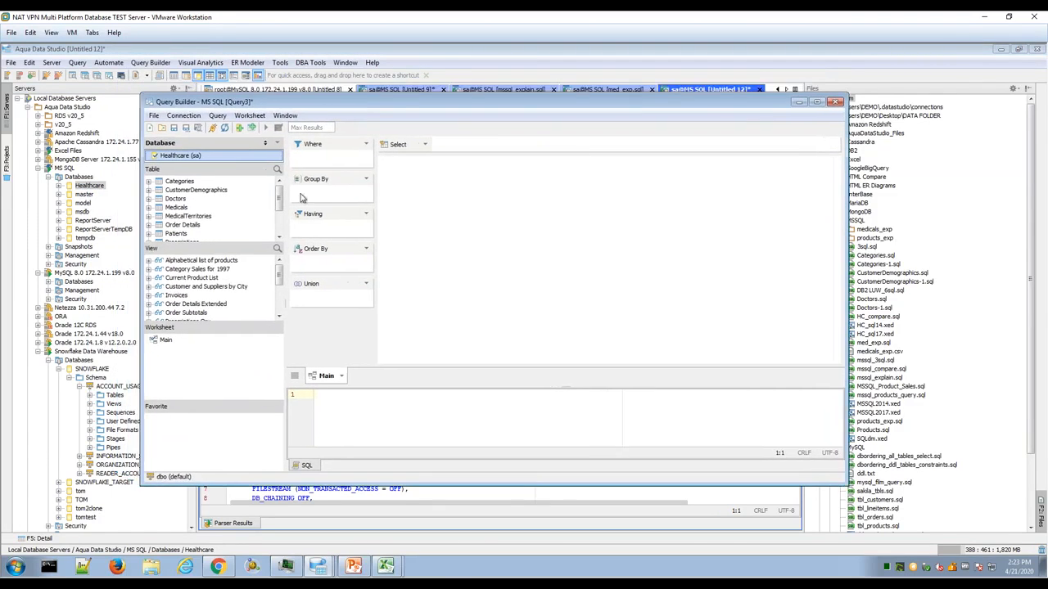
Step: Add the Order Details and Products tables to the query diagram and run the joined query
mouse_move(279, 203)
left_mouse_down()
mouse_move(278, 227)
mouse_move(278, 216)
left_mouse_up()
left_click_drag(181, 190, 447, 189)
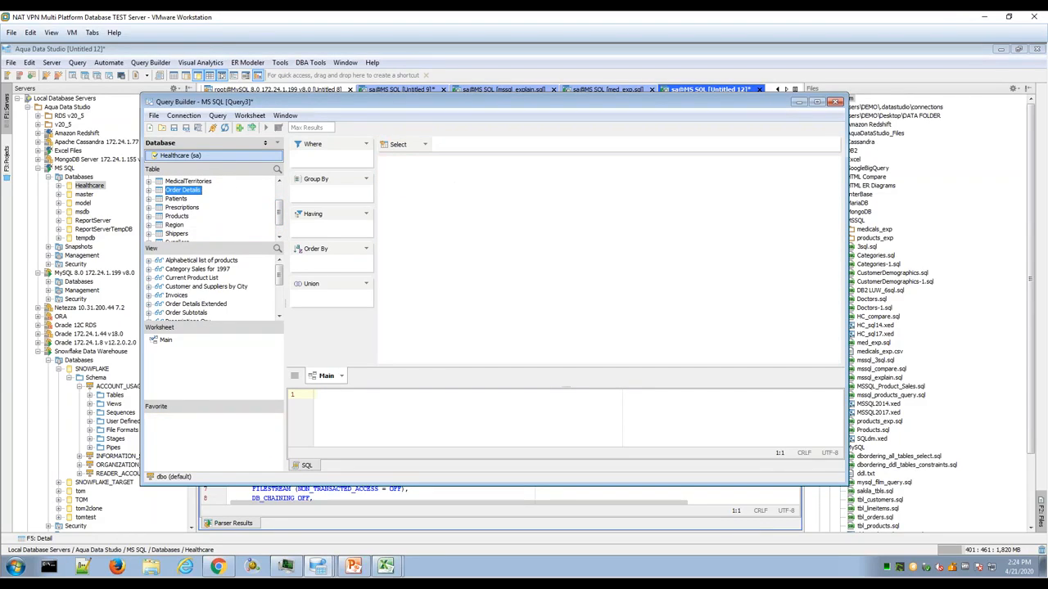
left_click_drag(179, 217, 608, 170)
left_click(265, 127)
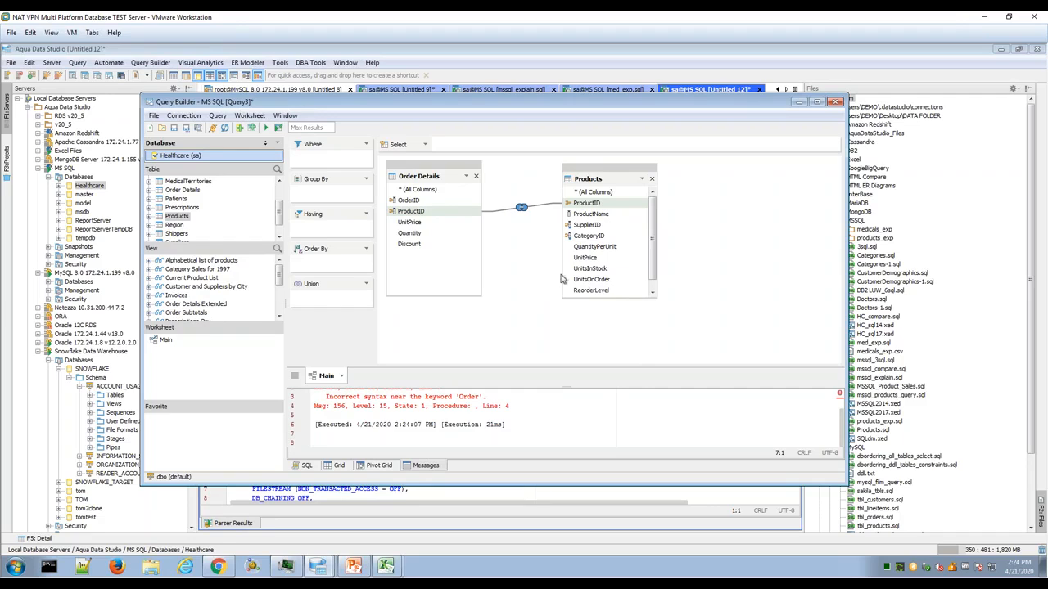
Step: Replace the Order Details table in the diagram with the Categories table and show the generated SQL
left_click(475, 177)
scroll(281, 214, "up", 2)
left_click_drag(188, 184, 739, 216)
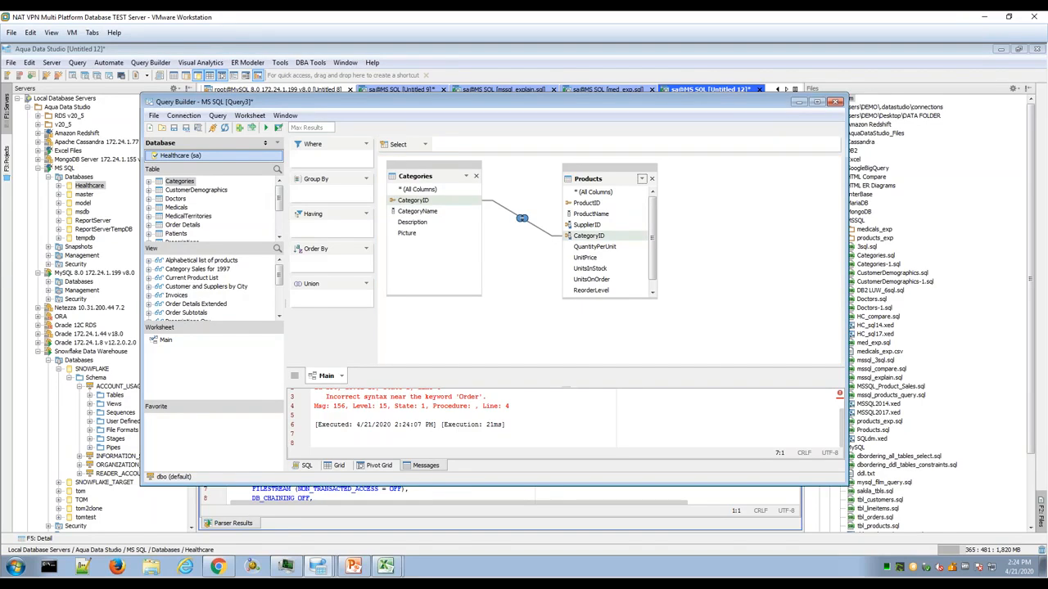
left_click(313, 468)
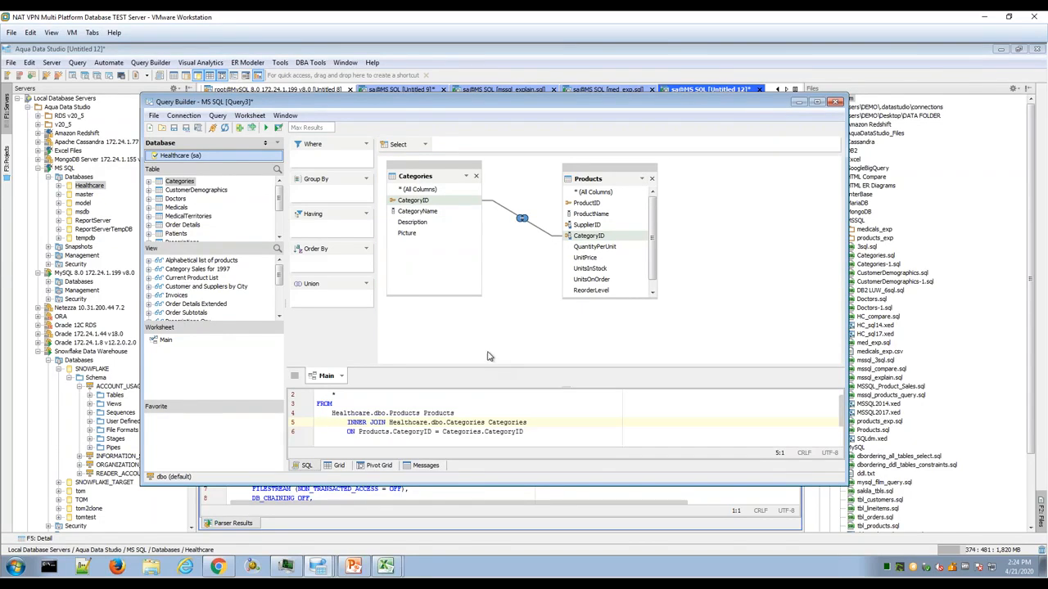
Step: Select CategoryID and CategoryName from Categories plus ProductID and UnitPrice from Products, and enlarge the SQL pane to show the whole statement
mouse_move(446, 207)
double_click(446, 203)
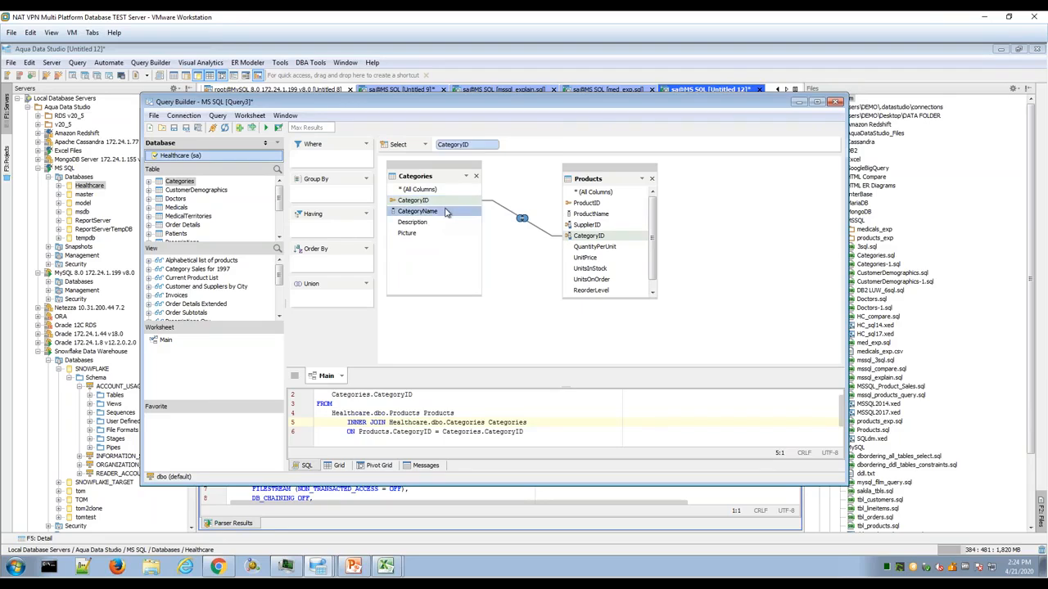
double_click(445, 212)
double_click(612, 203)
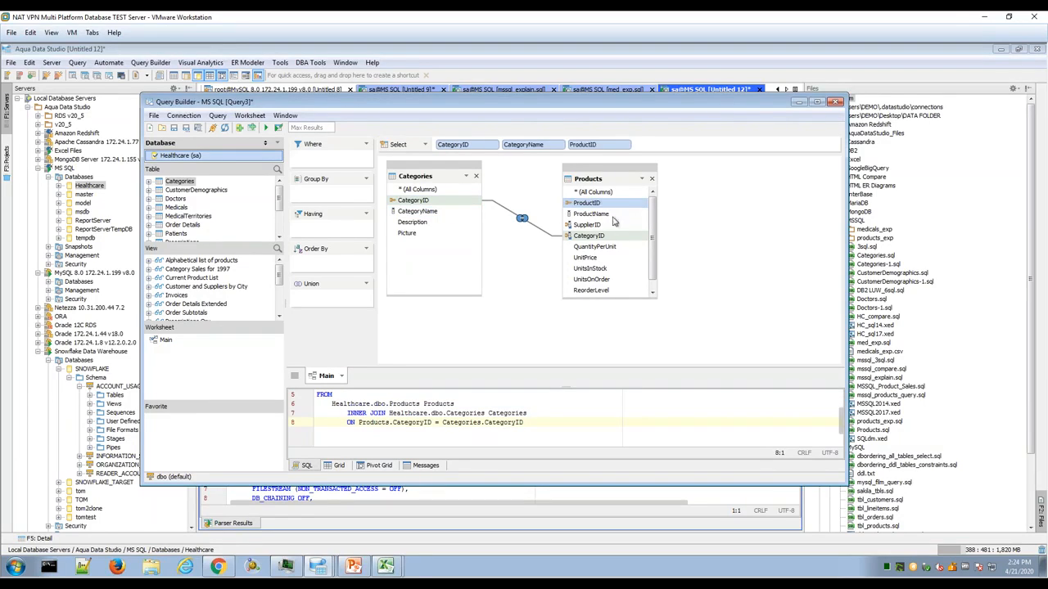
double_click(618, 258)
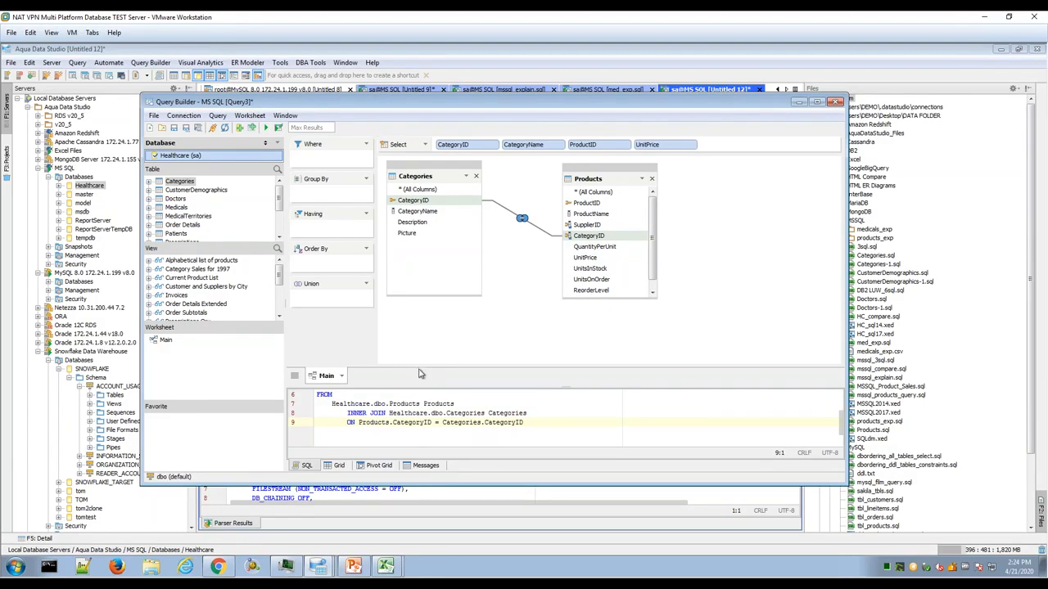
left_click_drag(416, 386, 417, 325)
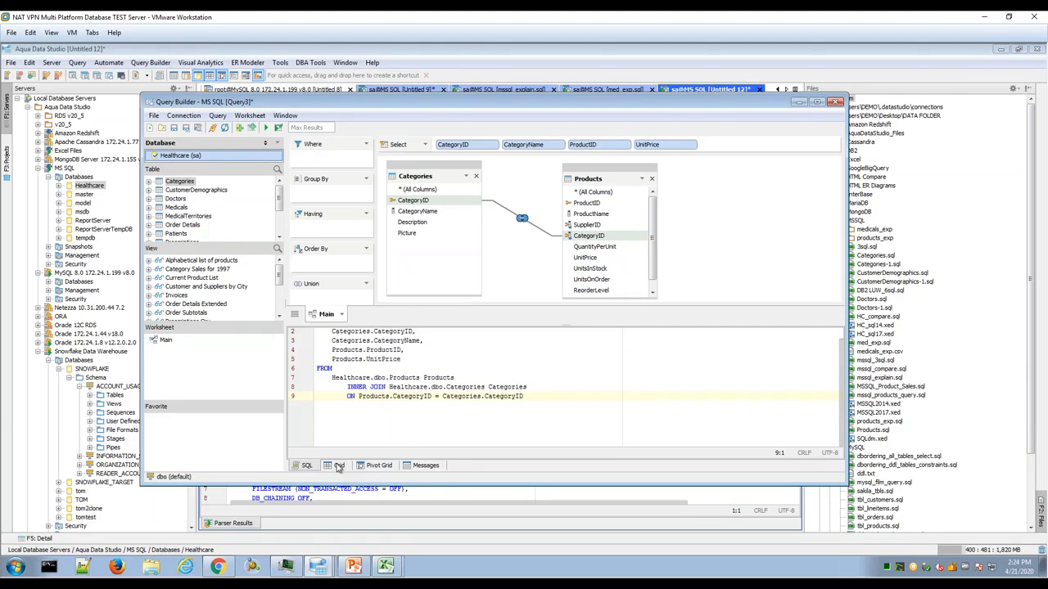
scroll(466, 349, "up", 1)
Step: Switch to the MySQL query builder workbook tblmysql8_querybuilder.qbw and select the int_fkcustomer cell in row 7 of the results
left_click_drag(390, 110, 383, 132)
mouse_move(324, 571)
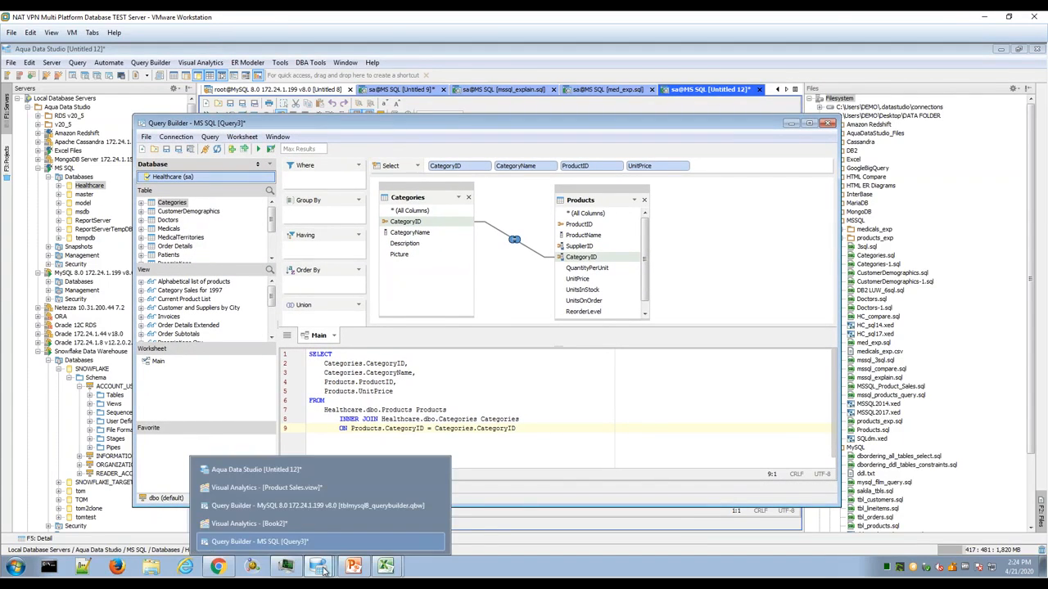
left_click(328, 506)
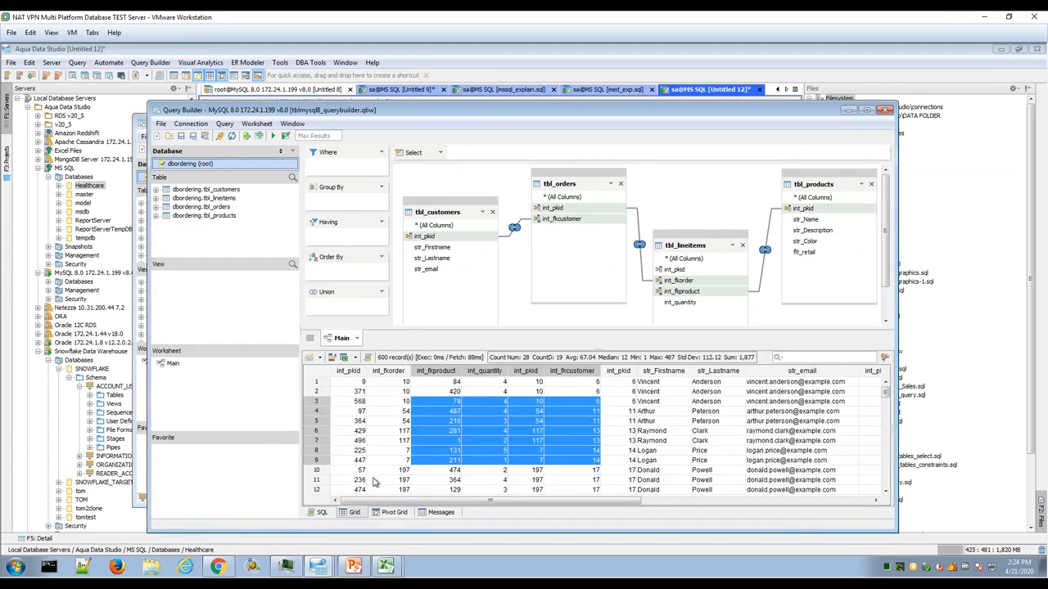
left_click(575, 440)
Step: Look at the Save As dialog for the query builder workbook and leave it without saving
left_click(161, 123)
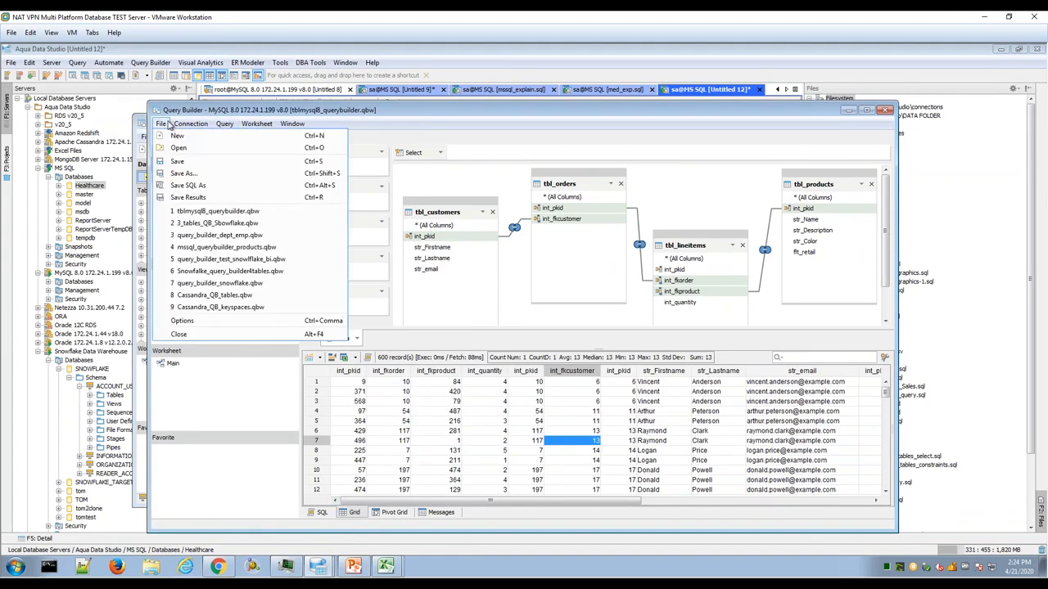
left_click(215, 175)
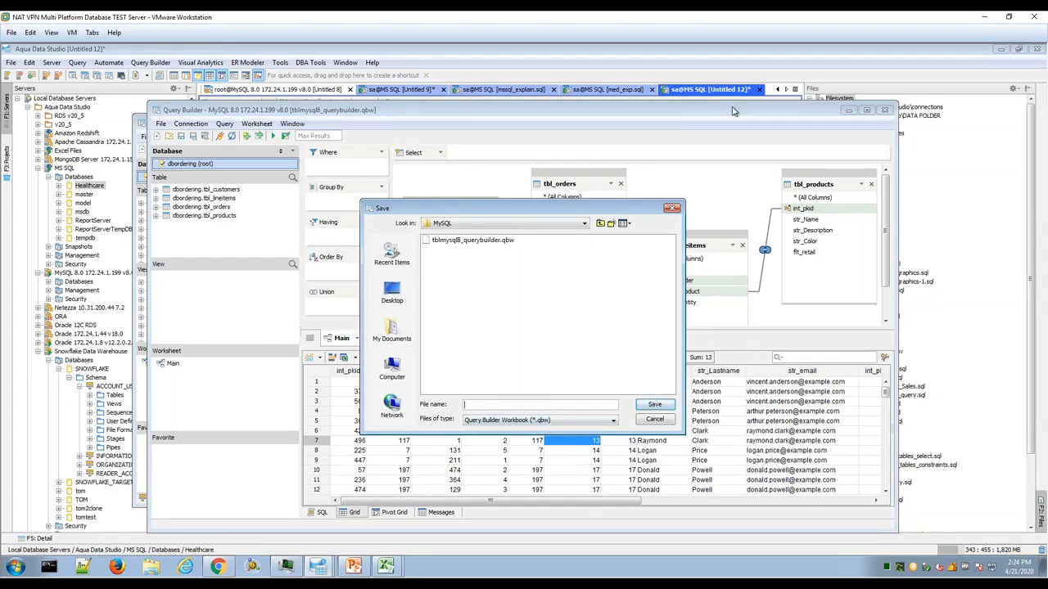
left_click(655, 419)
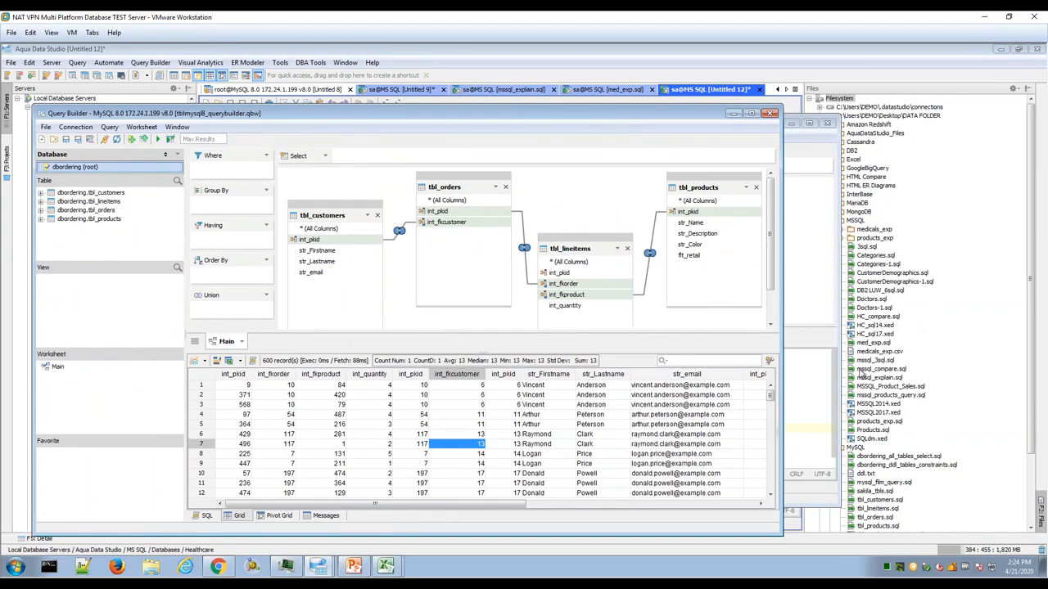
Step: Show the SQL generated for the four-table MySQL query and review the available query options
left_click_drag(534, 118, 557, 113)
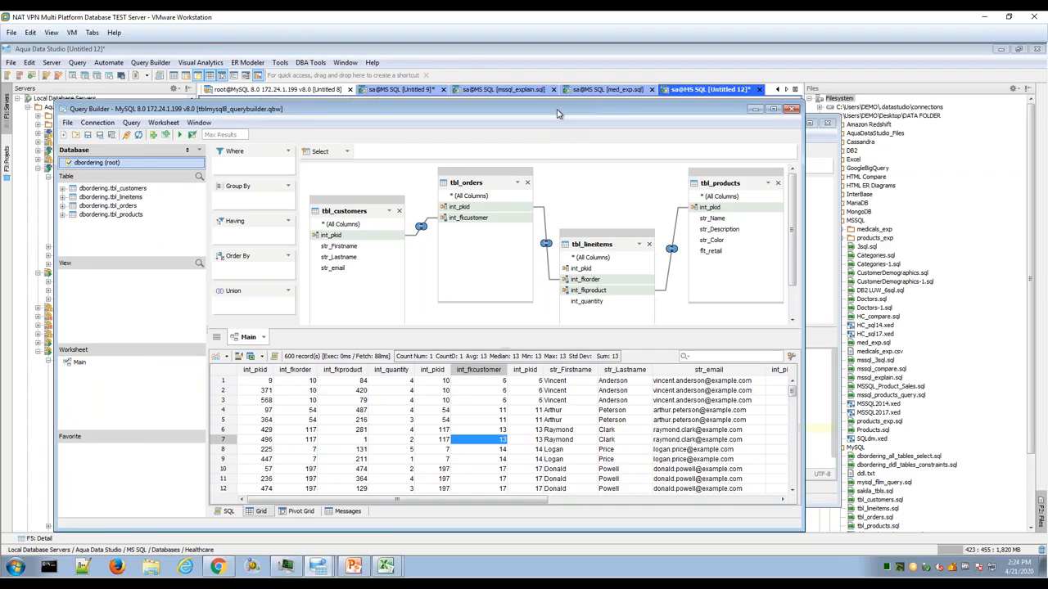
left_click(230, 512)
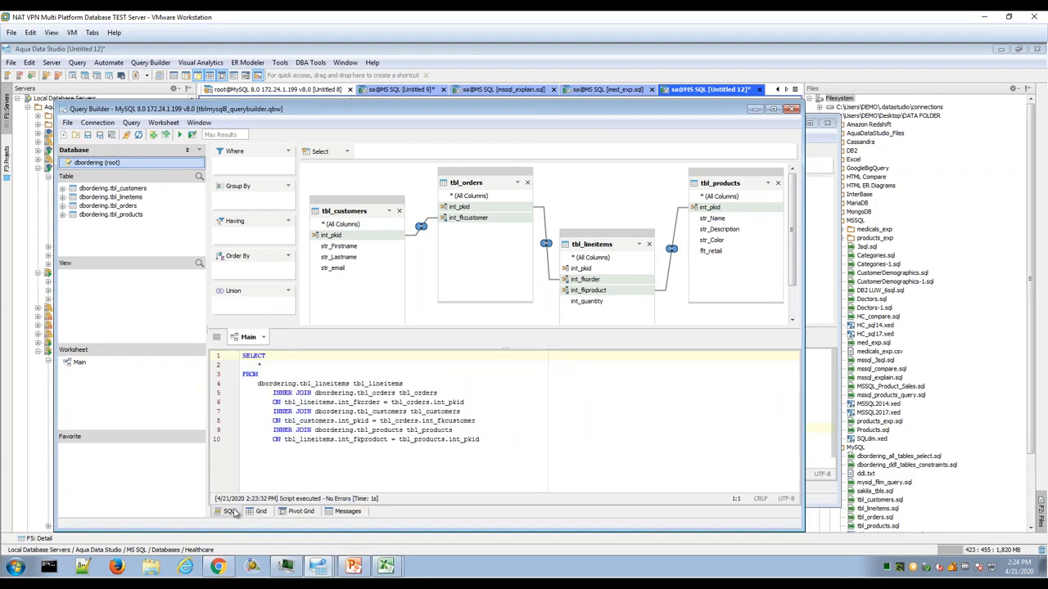
left_click(132, 125)
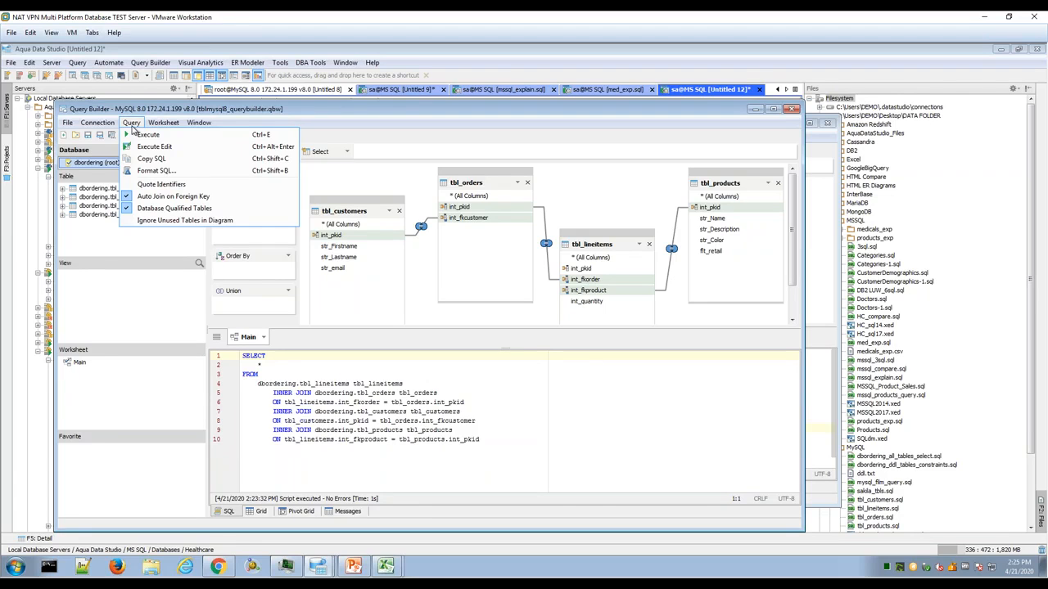
left_click(452, 64)
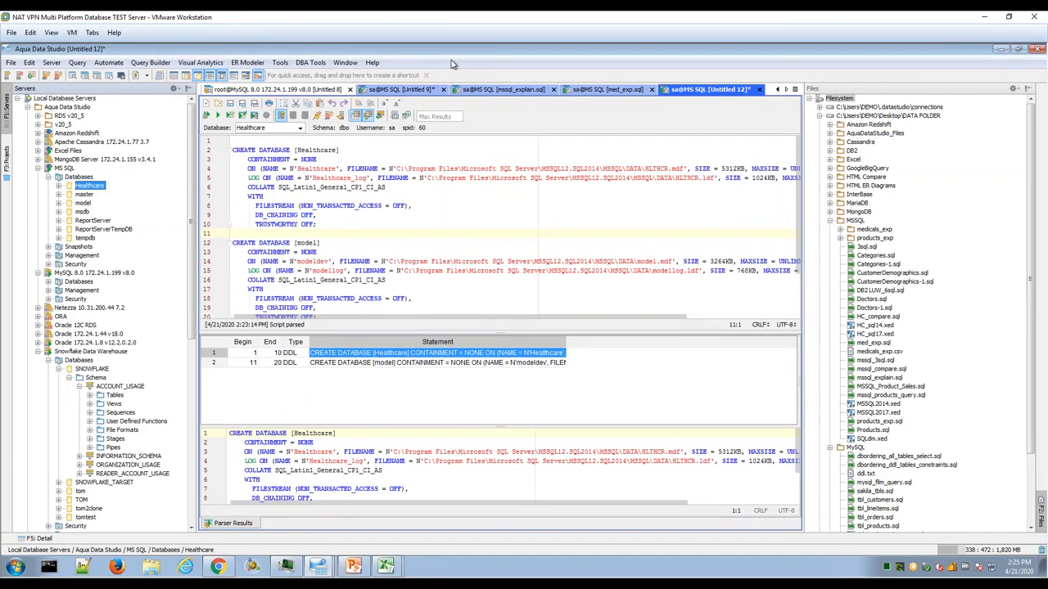
Step: Return to the tblmysql8_querybuilder.qbw window and show its query results as a grid
left_click(318, 570)
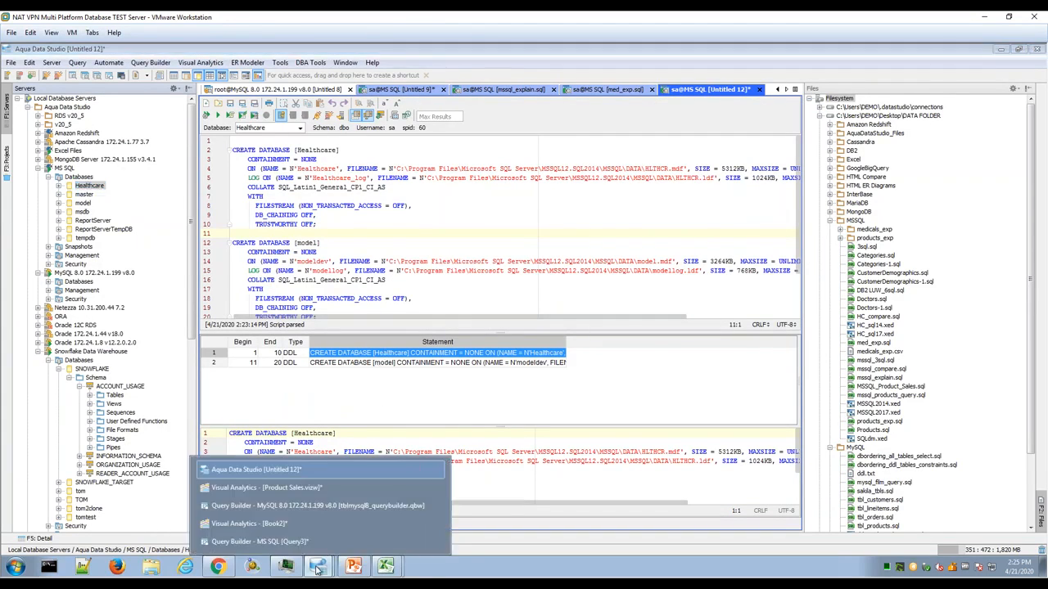
left_click(315, 506)
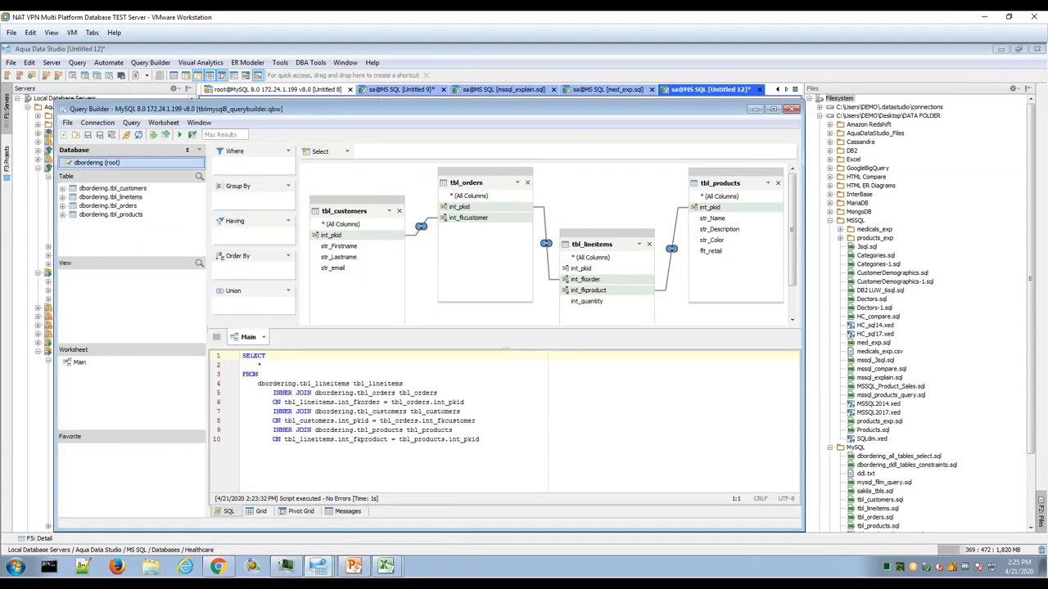
left_click(260, 513)
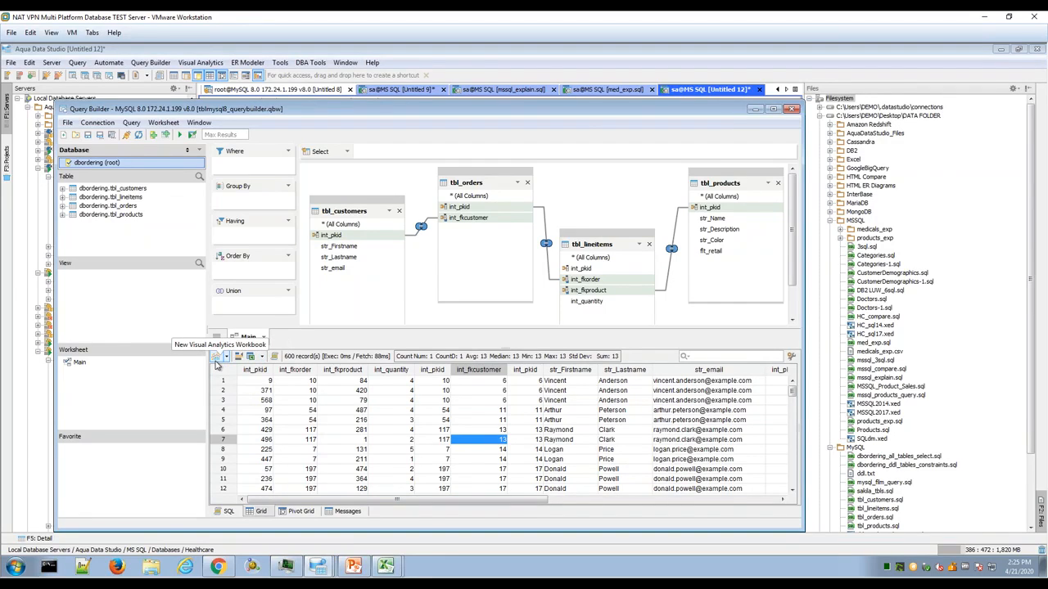
Step: Switch to the Visual Analytics workbook Book2, view the data sets offered for connection, and cancel without loading any
mouse_move(317, 569)
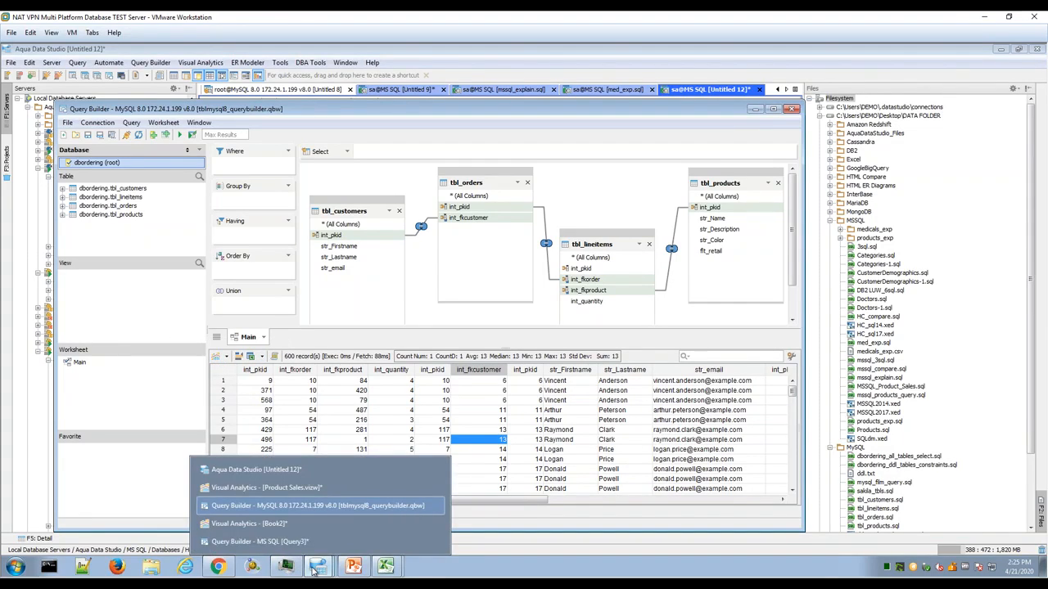
left_click(313, 524)
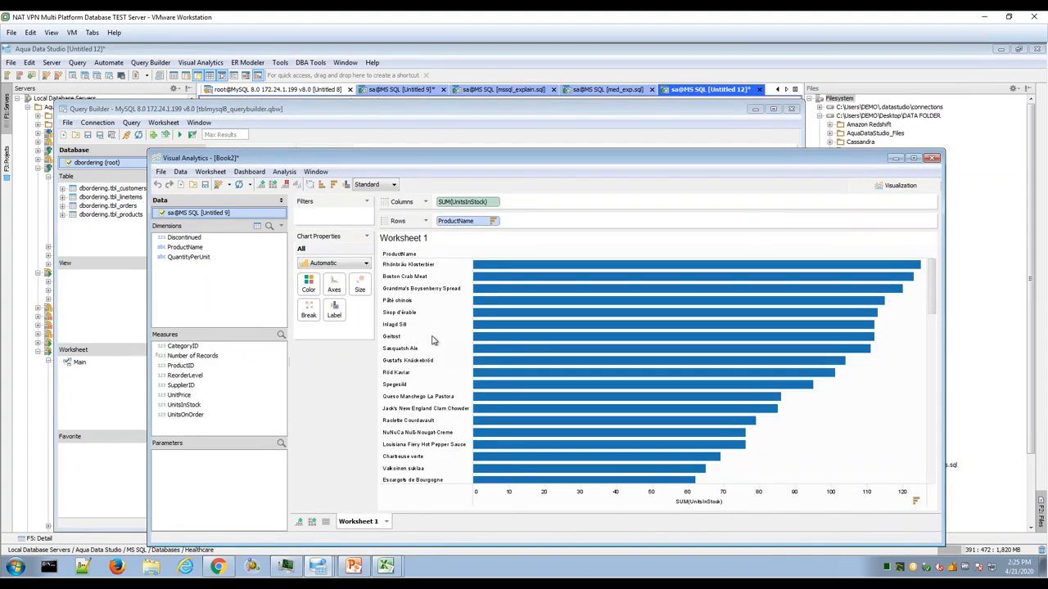
left_click_drag(427, 161, 429, 100)
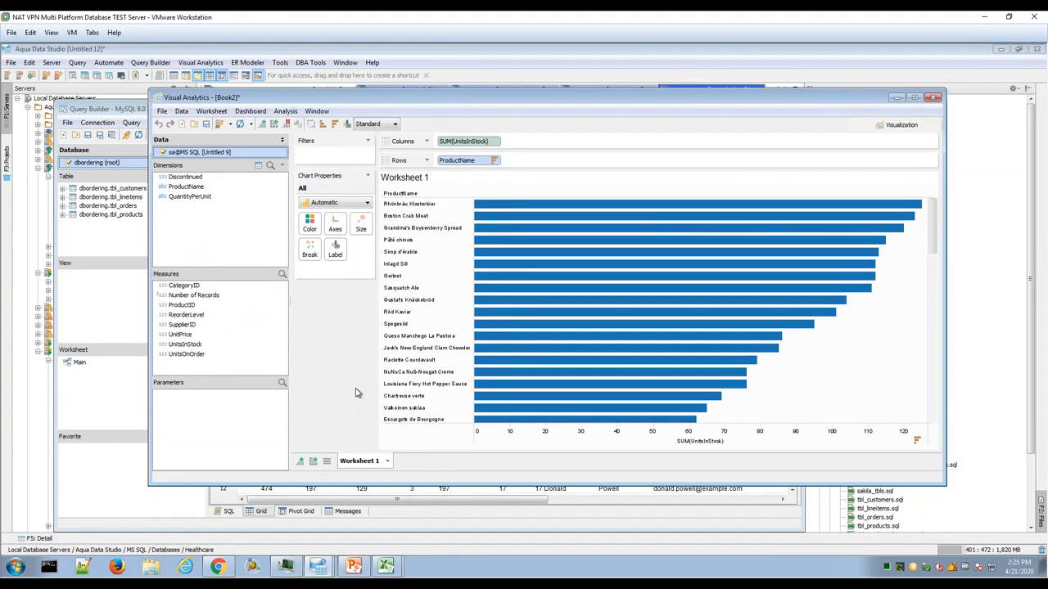
left_click(182, 112)
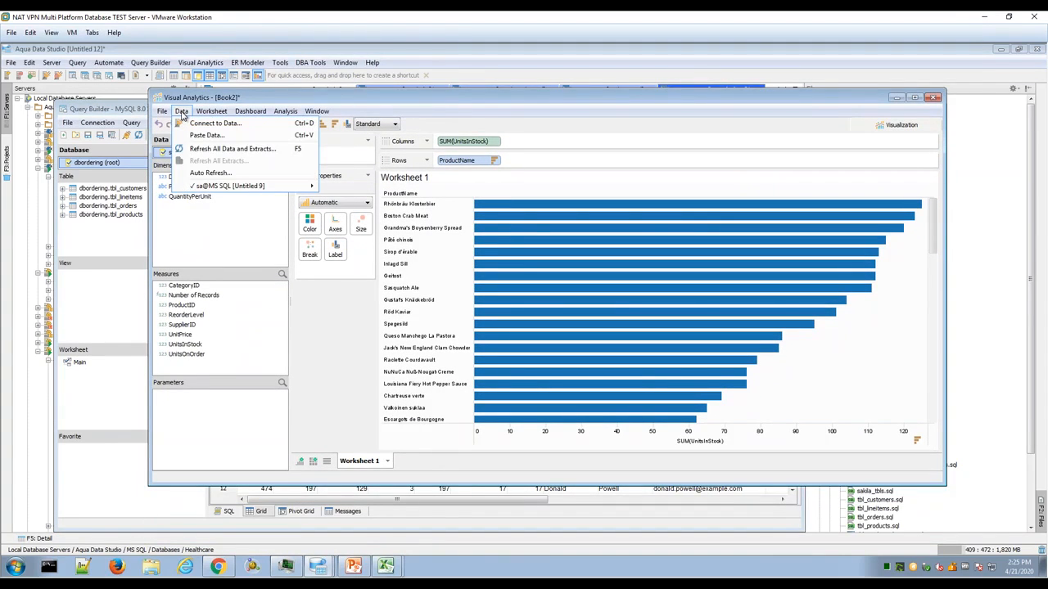
left_click(225, 126)
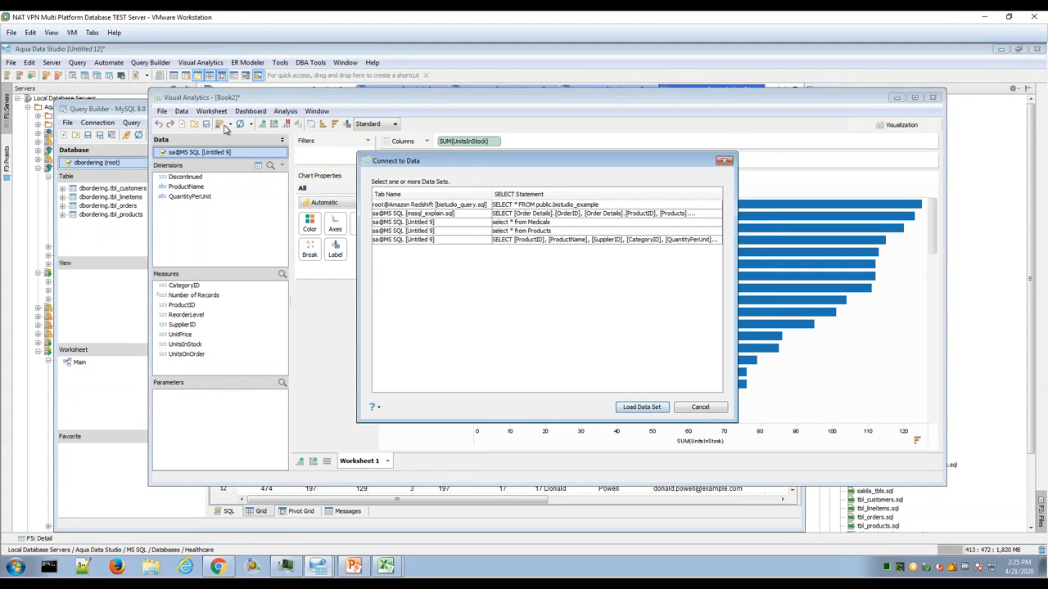
left_click(698, 412)
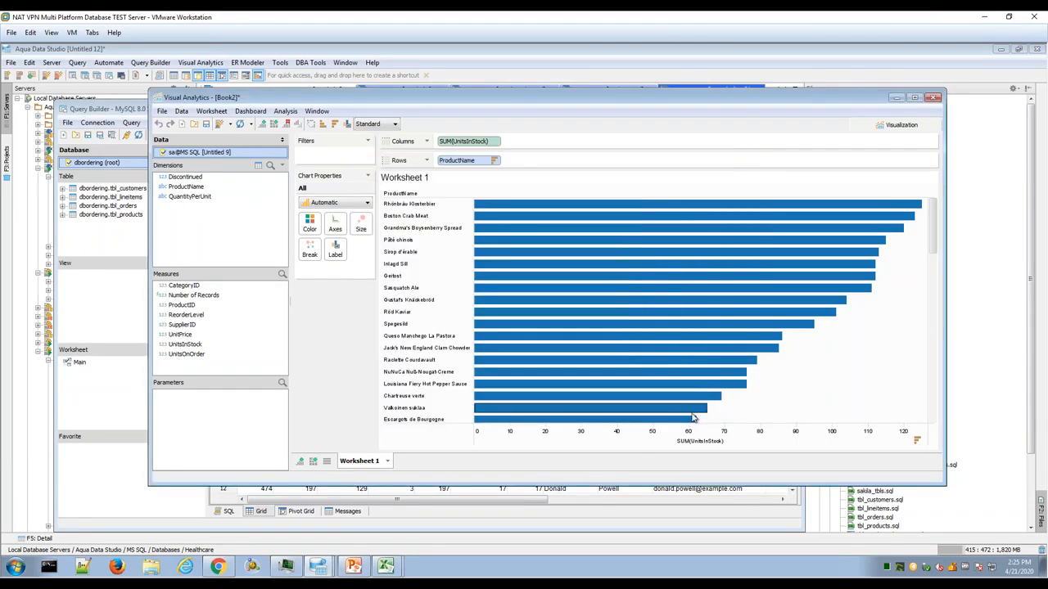
Step: Minimize the MySQL query builder and the Book2 Visual Analytics windows
left_click(110, 436)
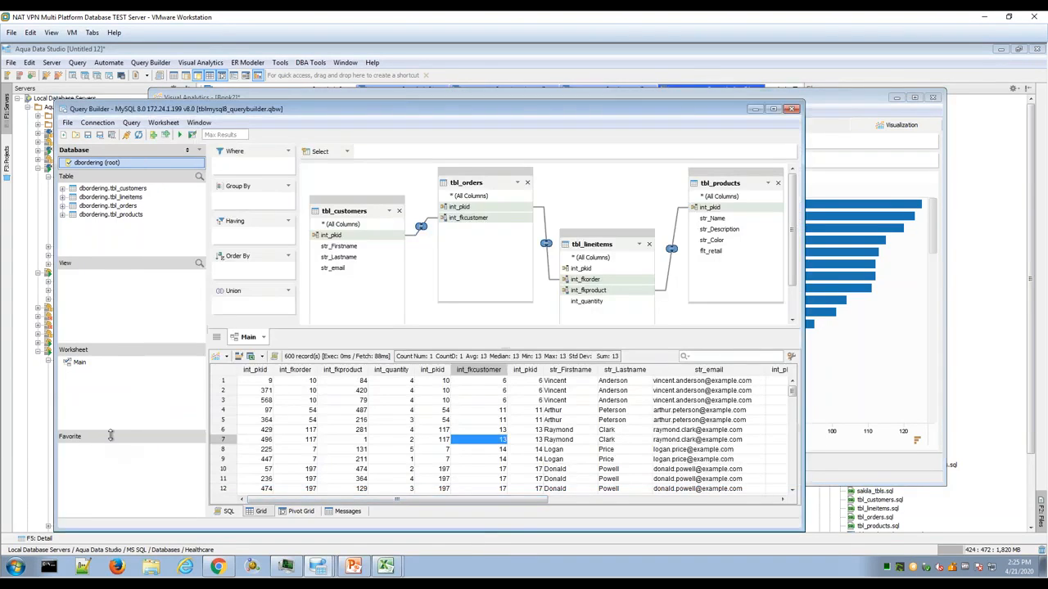
left_click(752, 112)
left_click(896, 98)
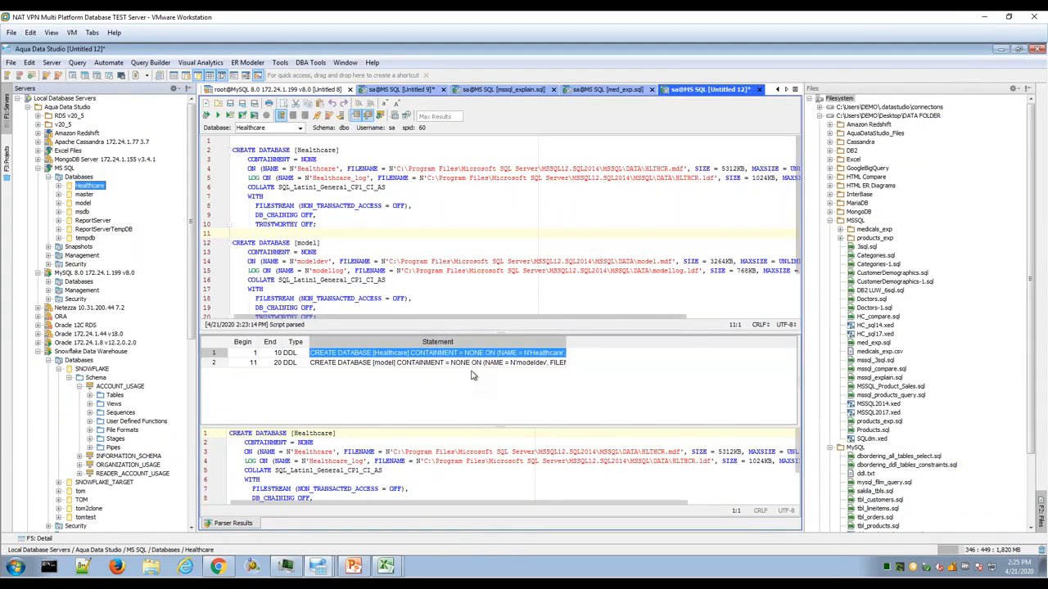
Step: Bring up the mssql_explain.sql query and execute it to produce its results grid
mouse_move(318, 566)
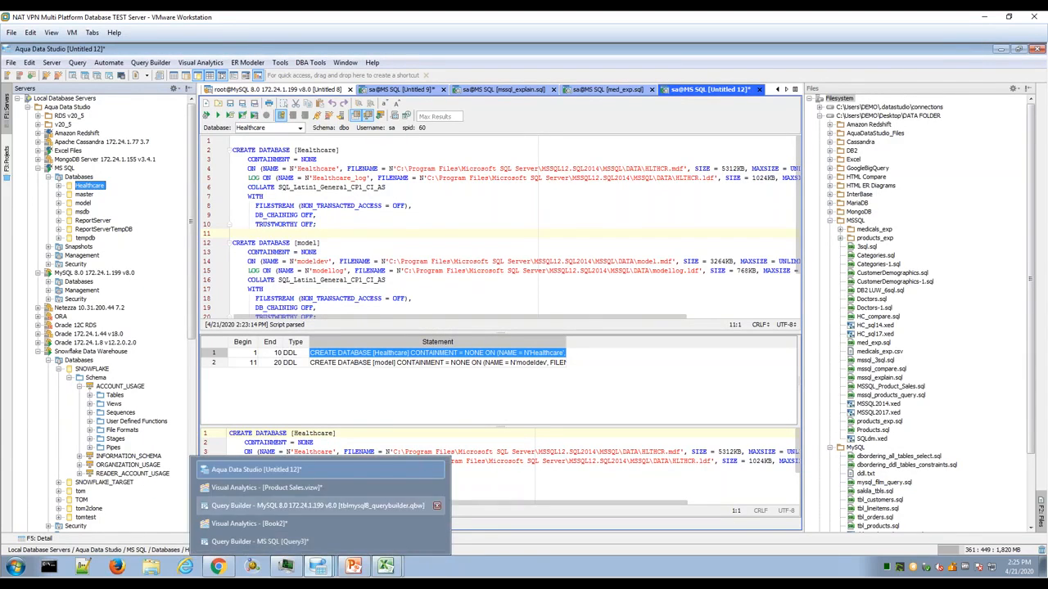
left_click(526, 91)
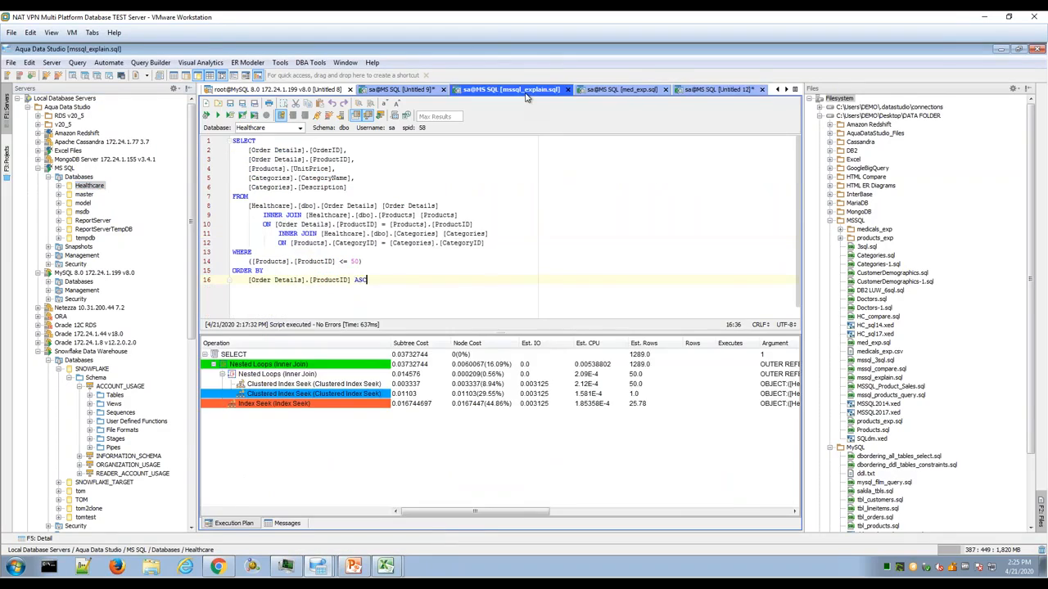
left_click(218, 116)
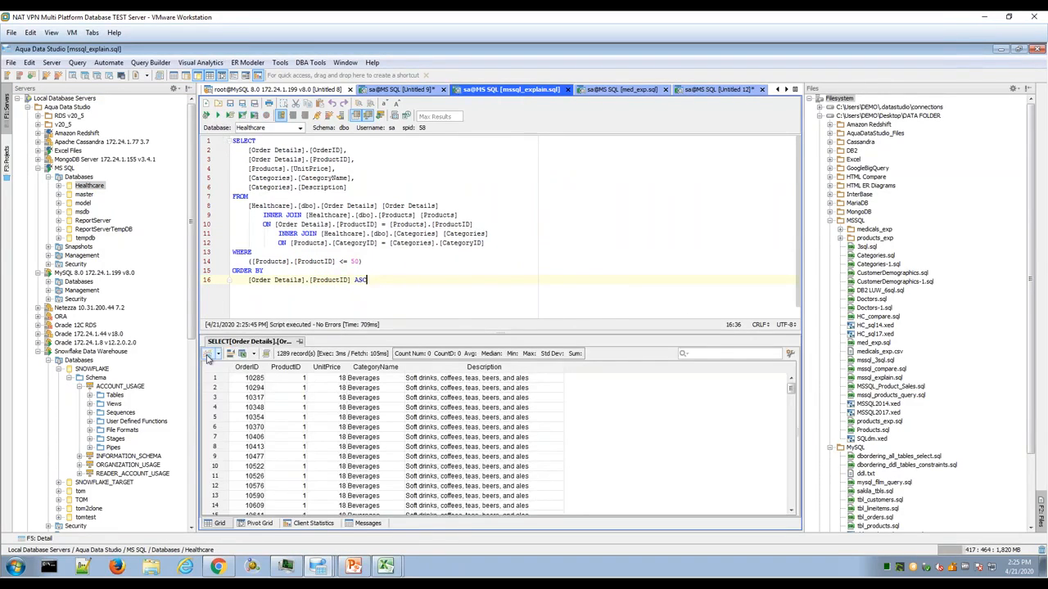
Step: Create a new Visual Analytics workbook and load the first sa@MS SQL [mssql_explain.sql] data set into it
left_click(201, 63)
left_click(200, 76)
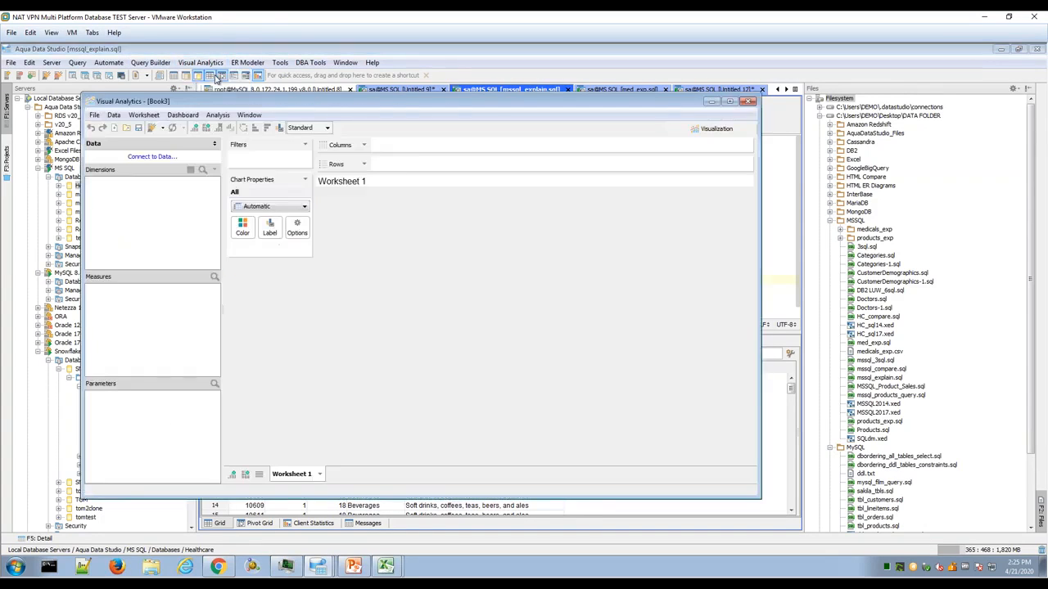
left_click_drag(260, 106, 490, 154)
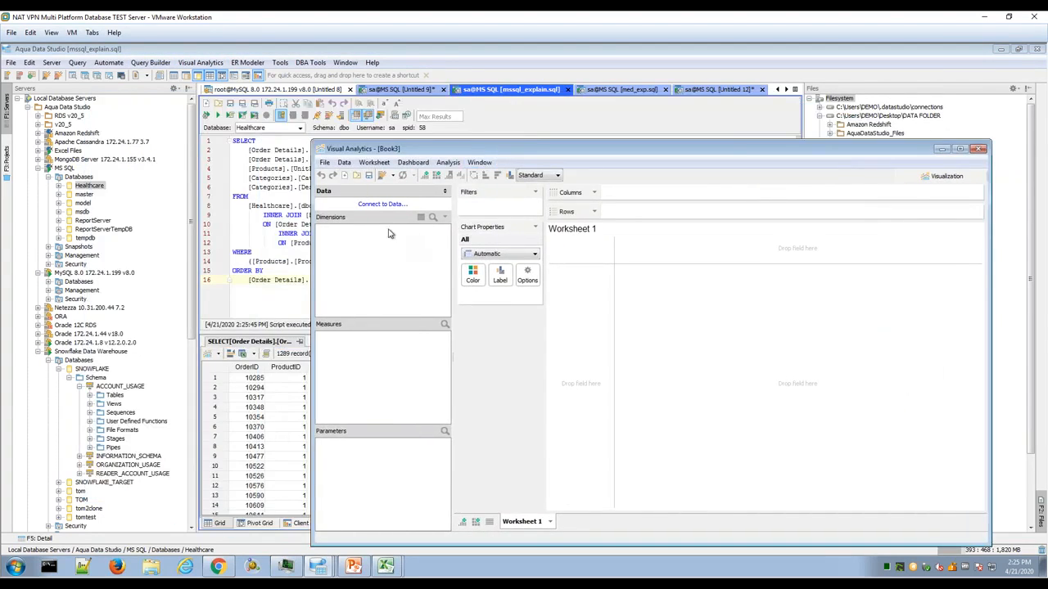
left_click(380, 204)
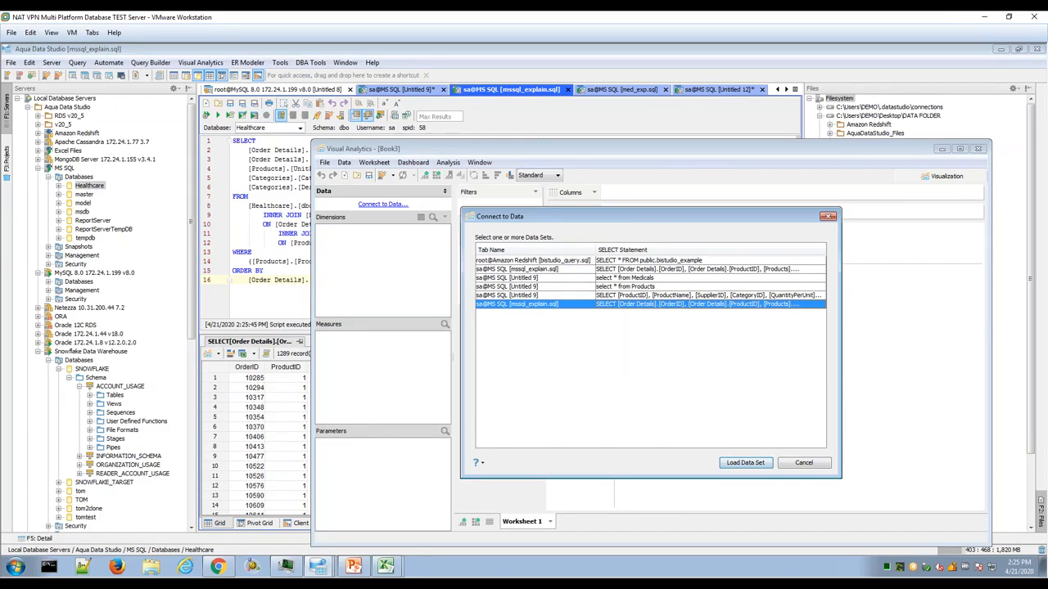
left_click(646, 270)
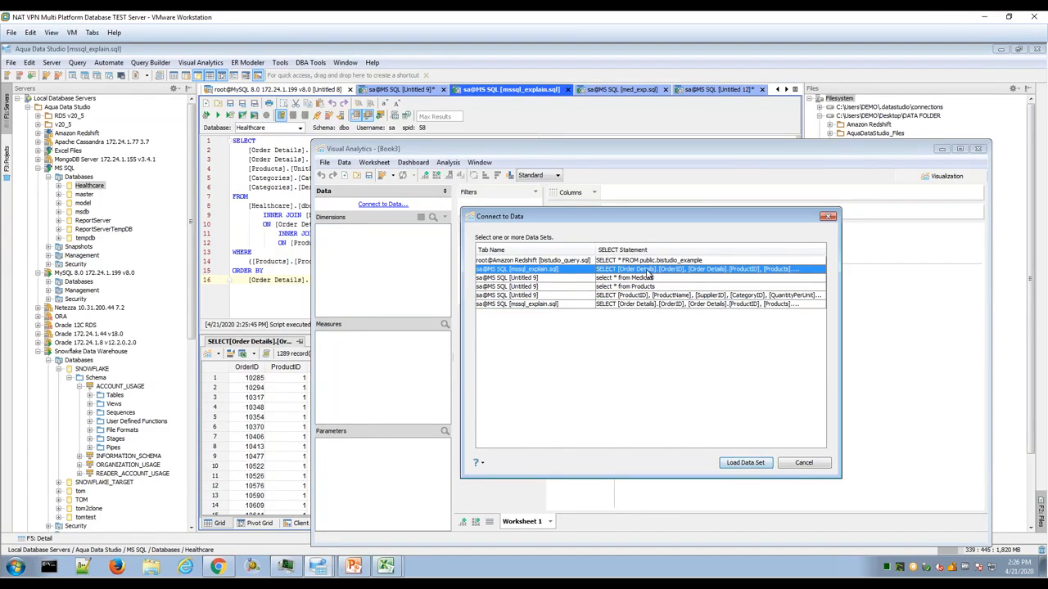
left_click(766, 465)
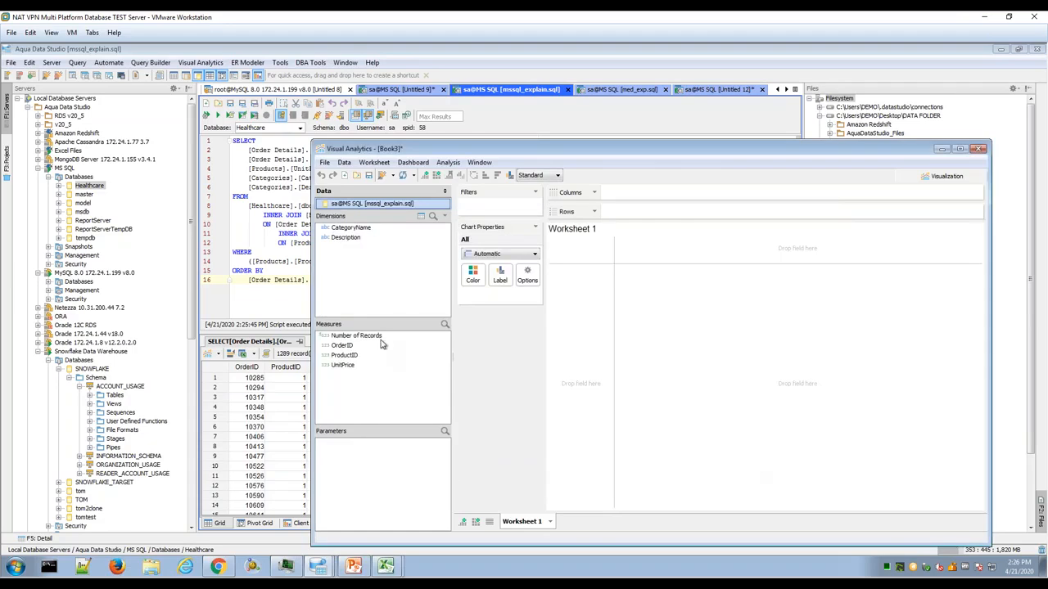
left_click_drag(411, 154, 352, 115)
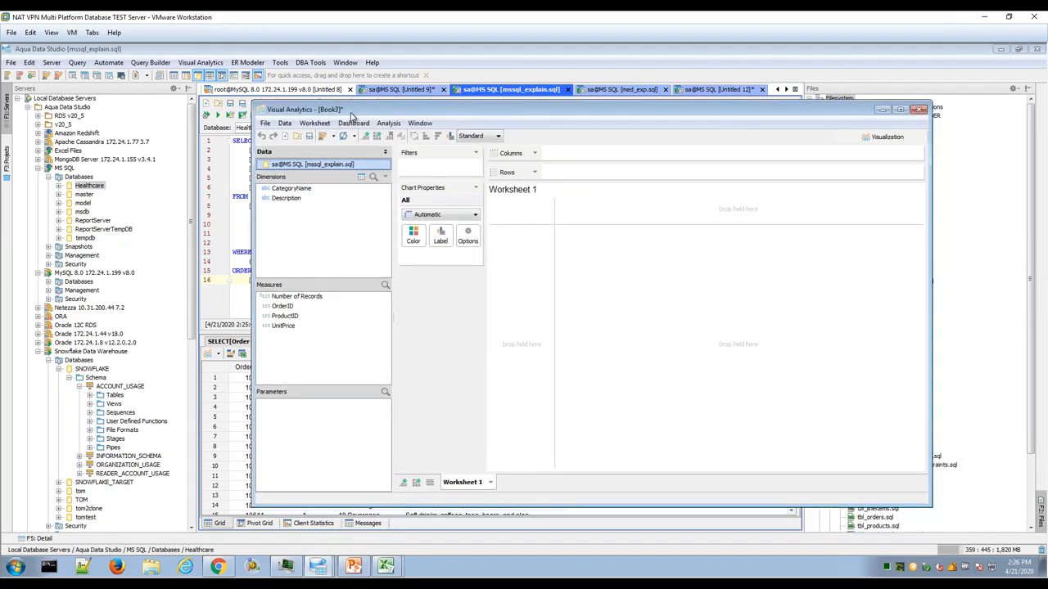
Step: Copy the entire Grid Results sheet from the open ADS .xlsx workbook in Excel, then minimize Excel
left_click(284, 125)
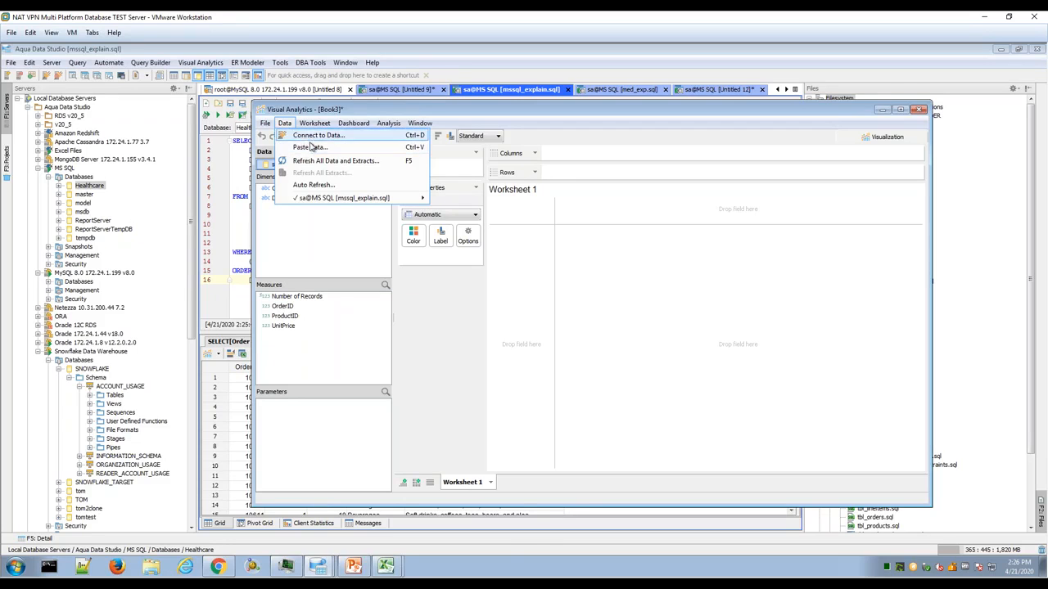
left_click(311, 146)
mouse_move(388, 570)
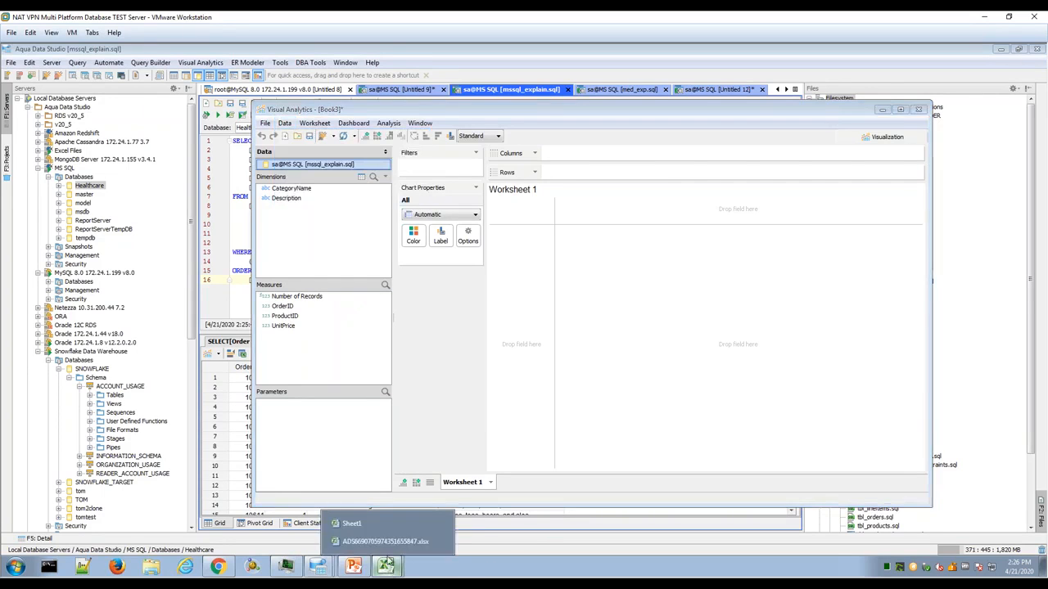
left_click(386, 541)
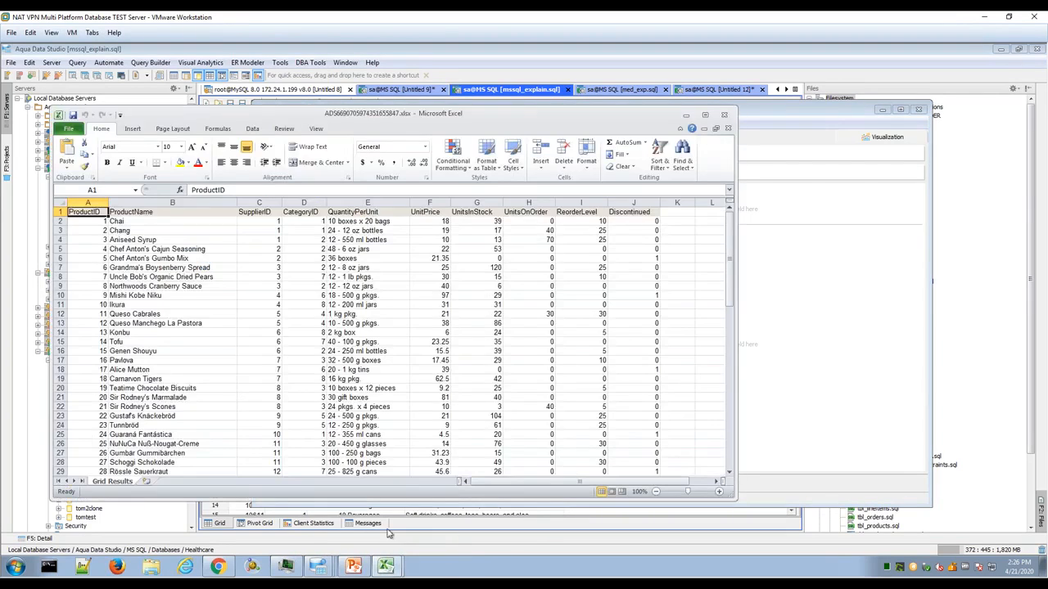
left_click(59, 205)
right_click(59, 205)
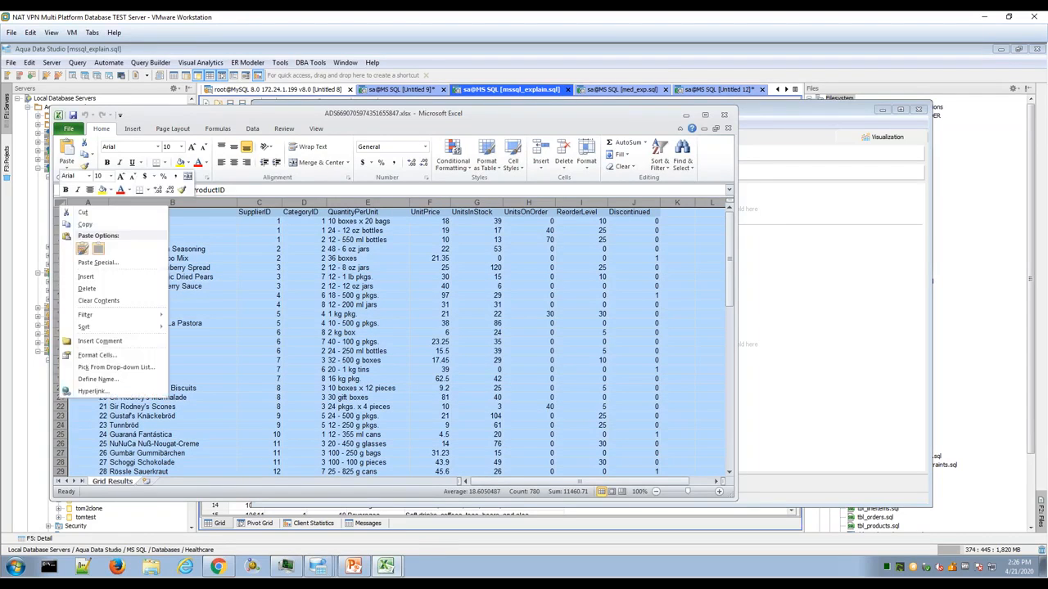
left_click(82, 224)
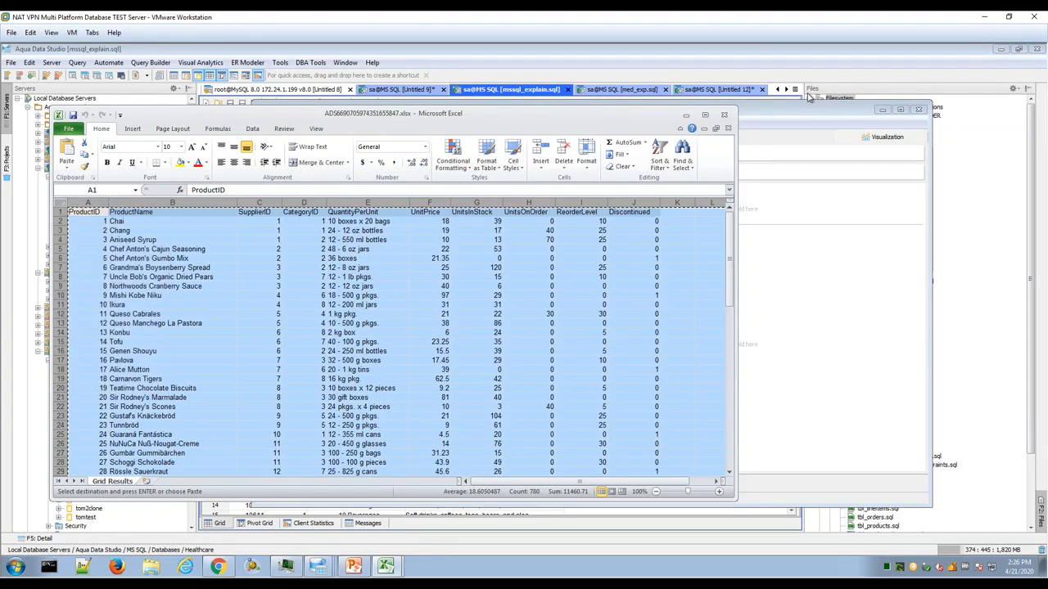
left_click(685, 114)
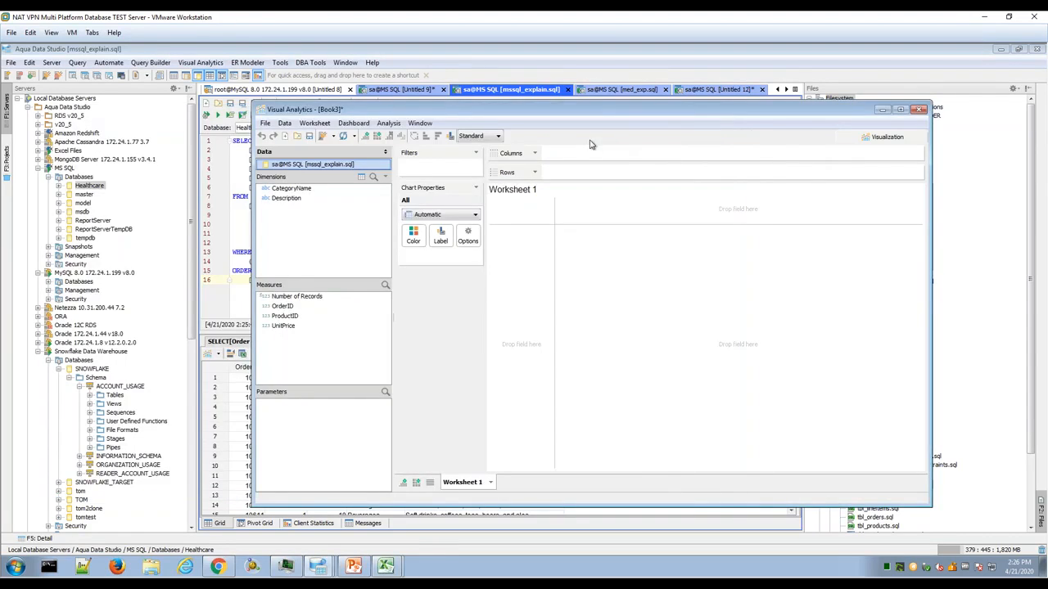
Step: Paste the copied data into Book3 as tab / Excel delimited with column names in the first row, then select the mssql_explain.sql data source
left_click(285, 123)
mouse_move(313, 124)
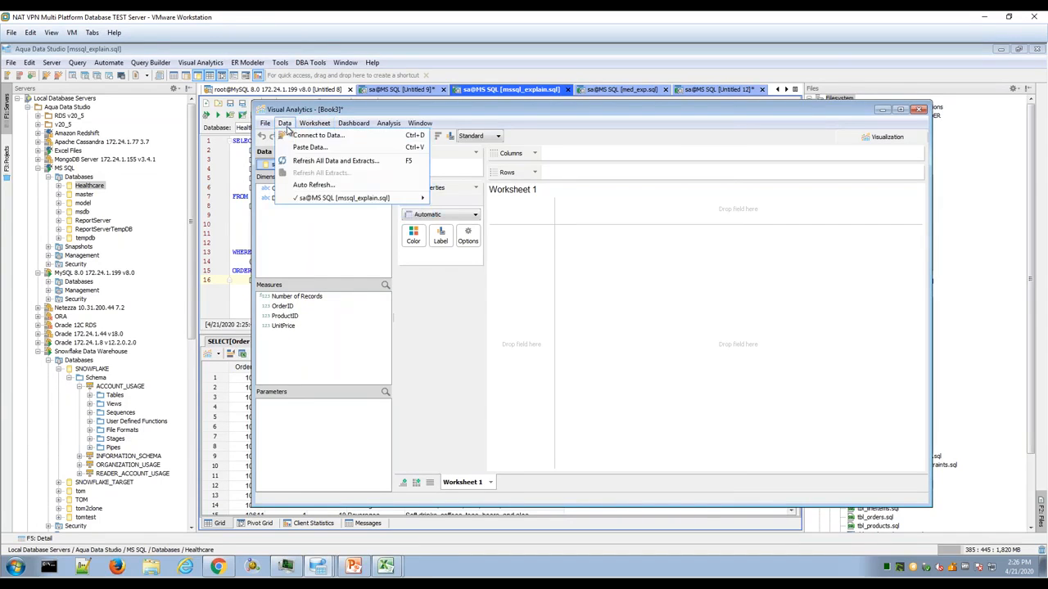
left_click(307, 147)
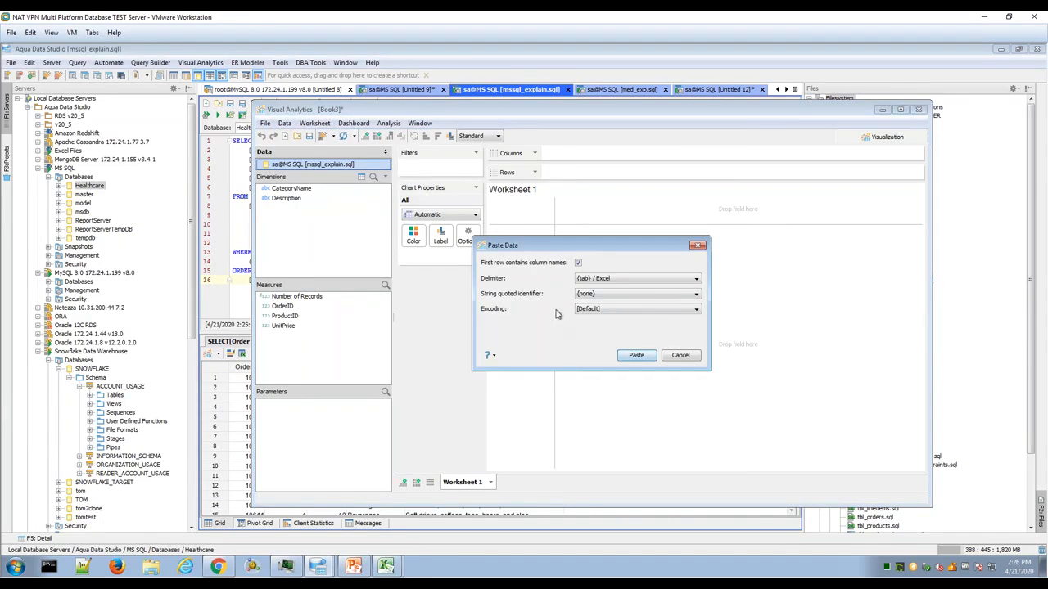
left_click(636, 359)
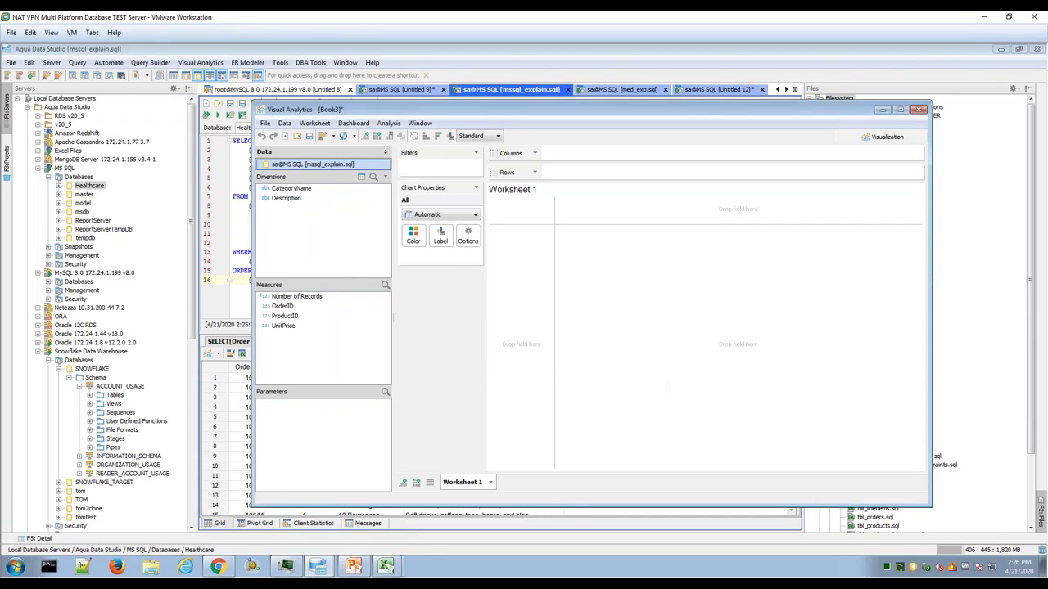
left_click(305, 165)
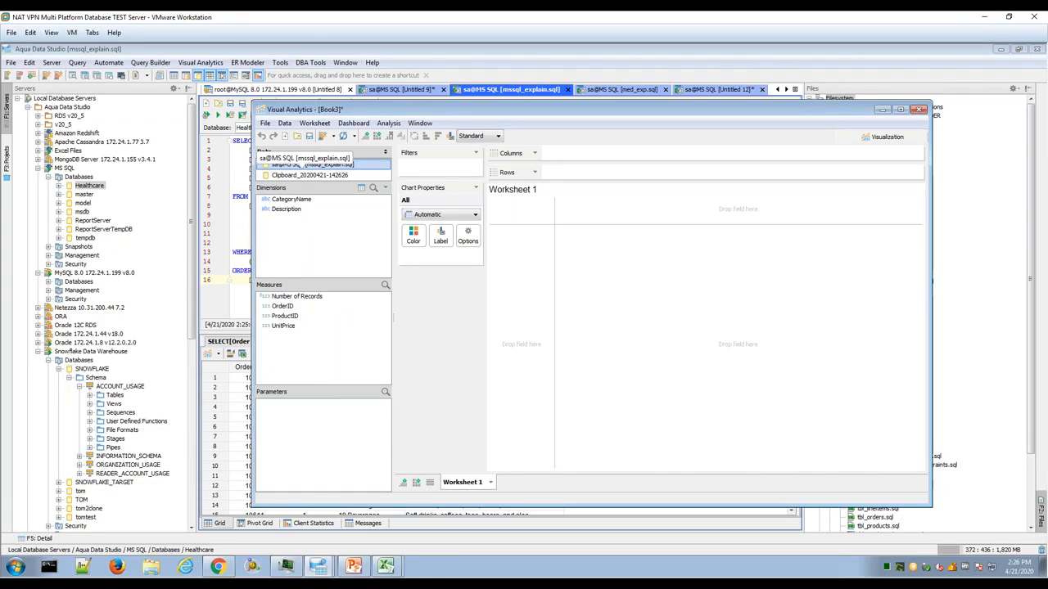
Step: Switch to the Excel Files [Untitled 4] query in the main window and execute select * from bistudio_example
left_click(493, 68)
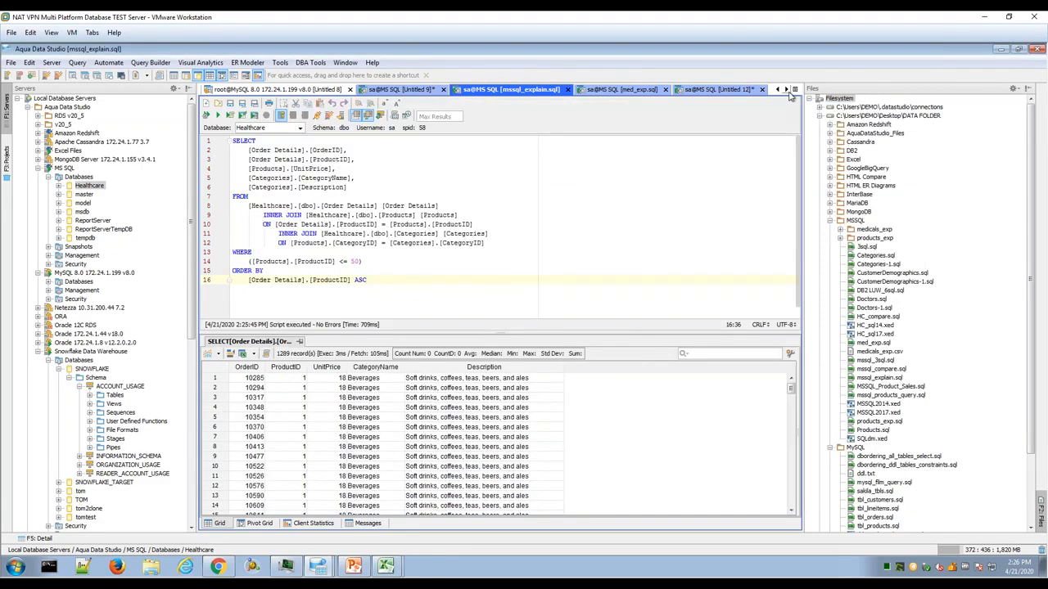
left_click(795, 90)
left_click(737, 152)
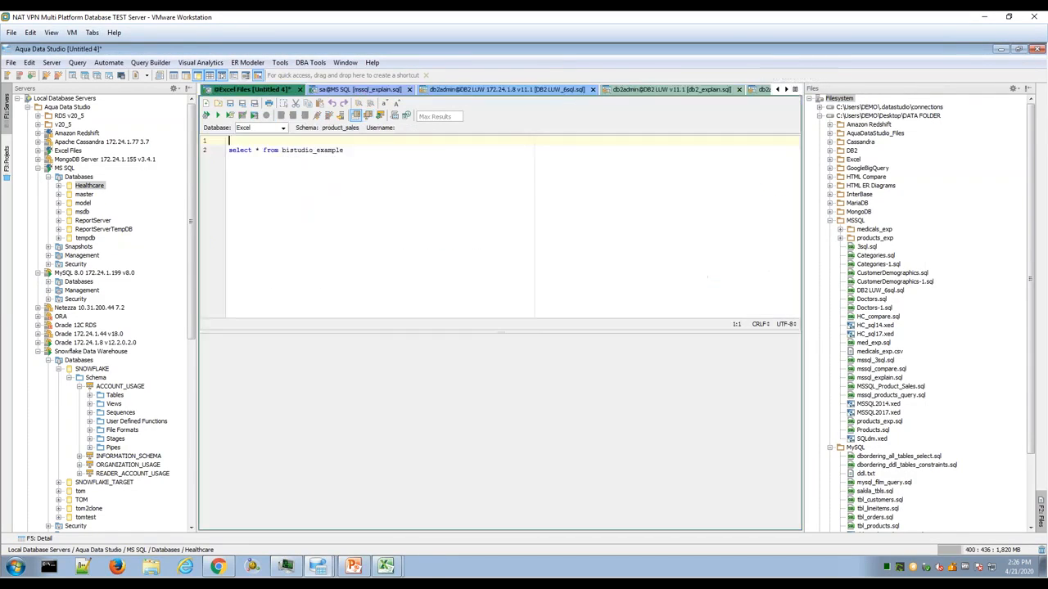
left_click(218, 116)
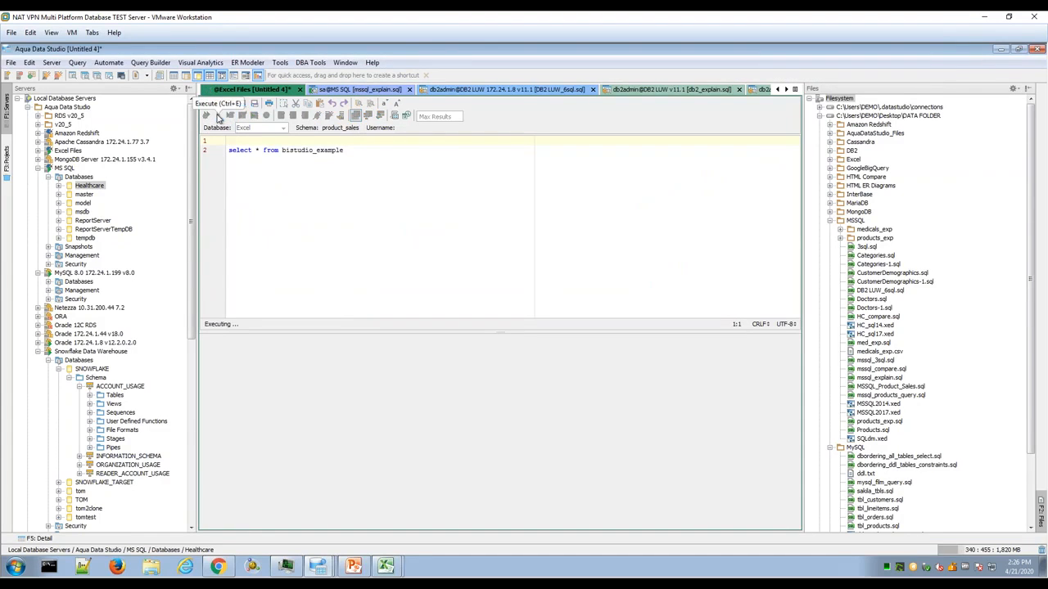
Step: View the MS Excel server registration options without saving, and expand the Excel database under Excel Files to examine its schemas
left_click(48, 177)
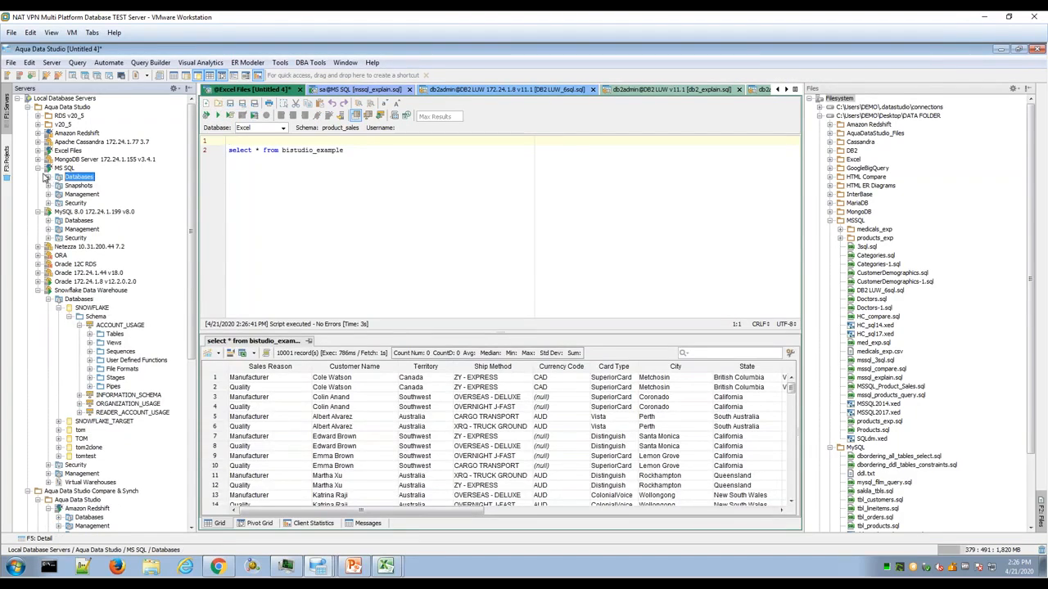
left_click(8, 76)
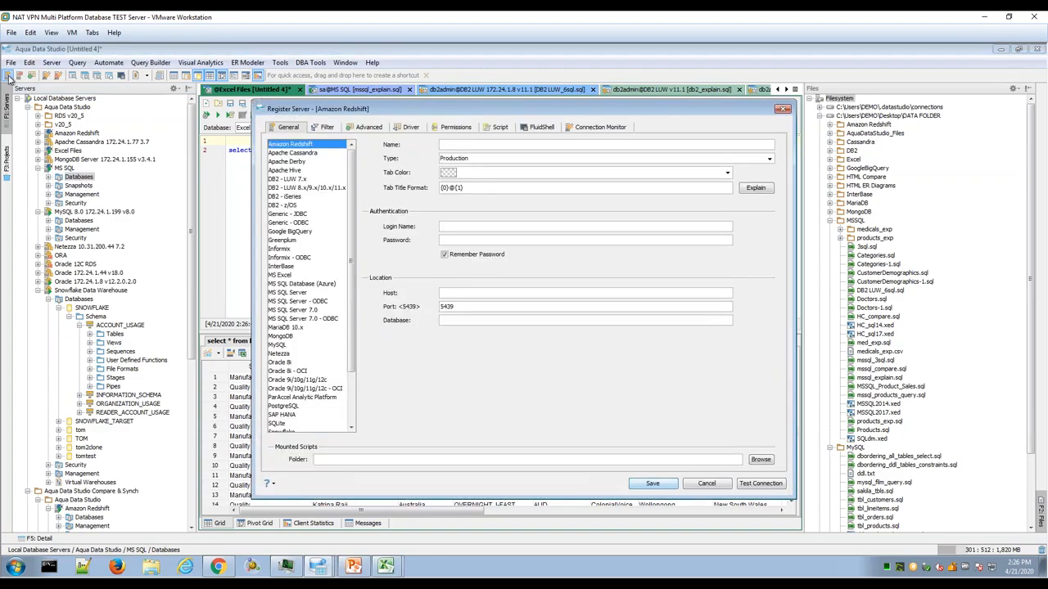
left_click(280, 277)
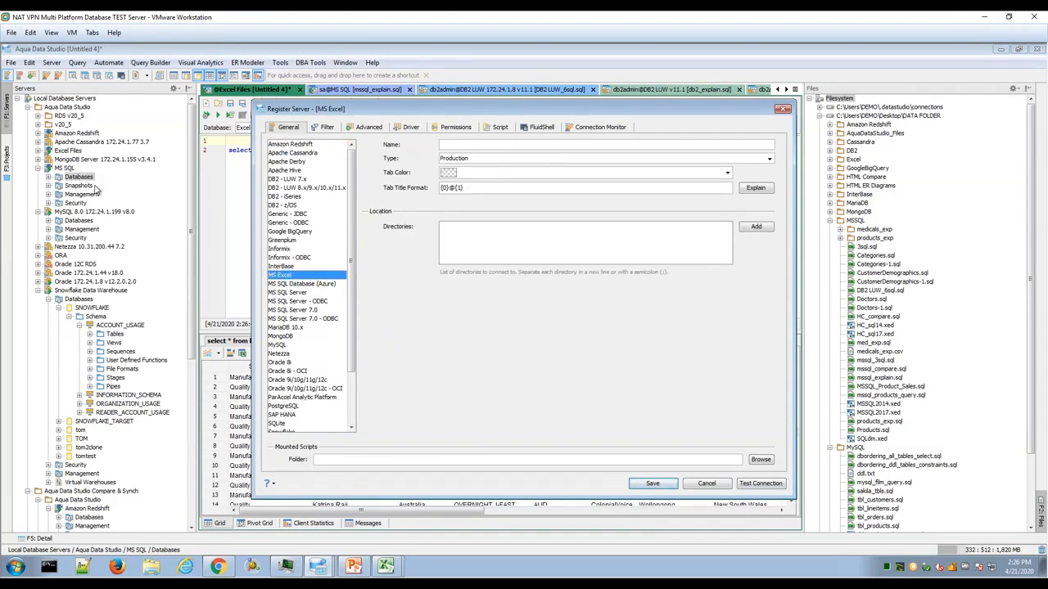
left_click(705, 483)
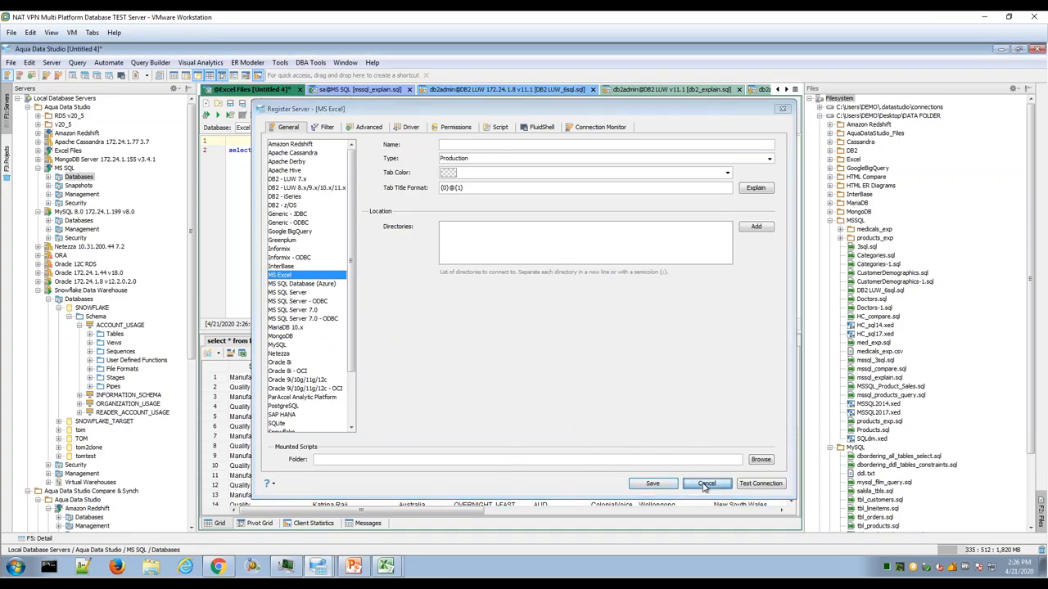
left_click(38, 151)
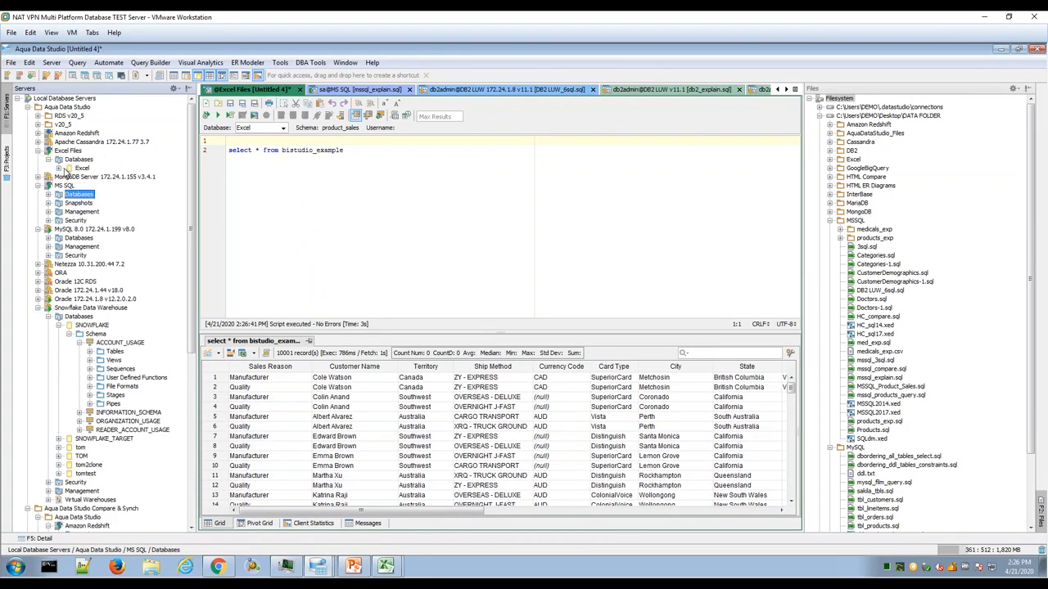
left_click(59, 168)
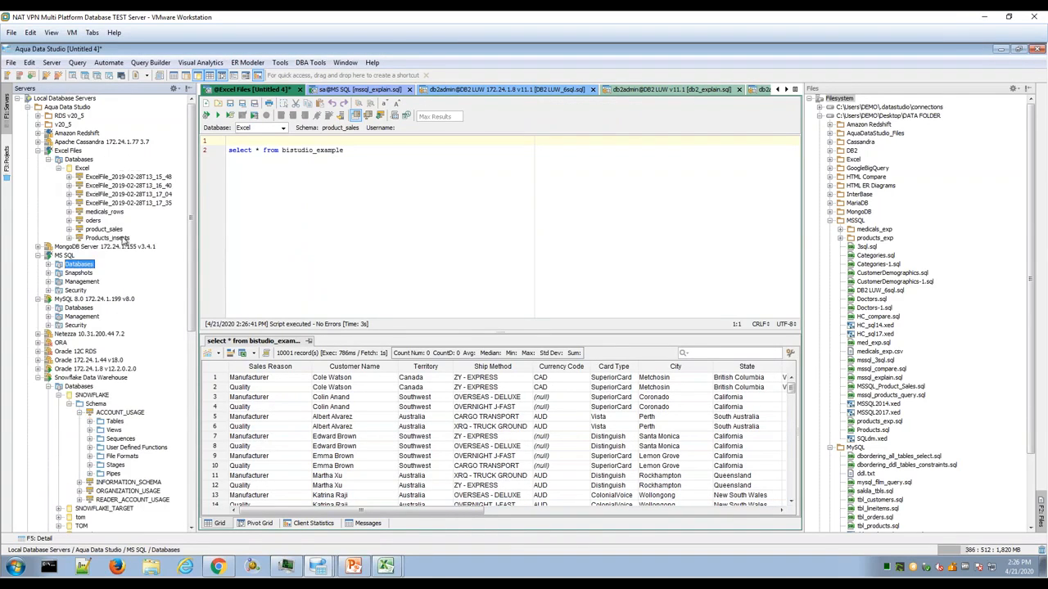
left_click(318, 571)
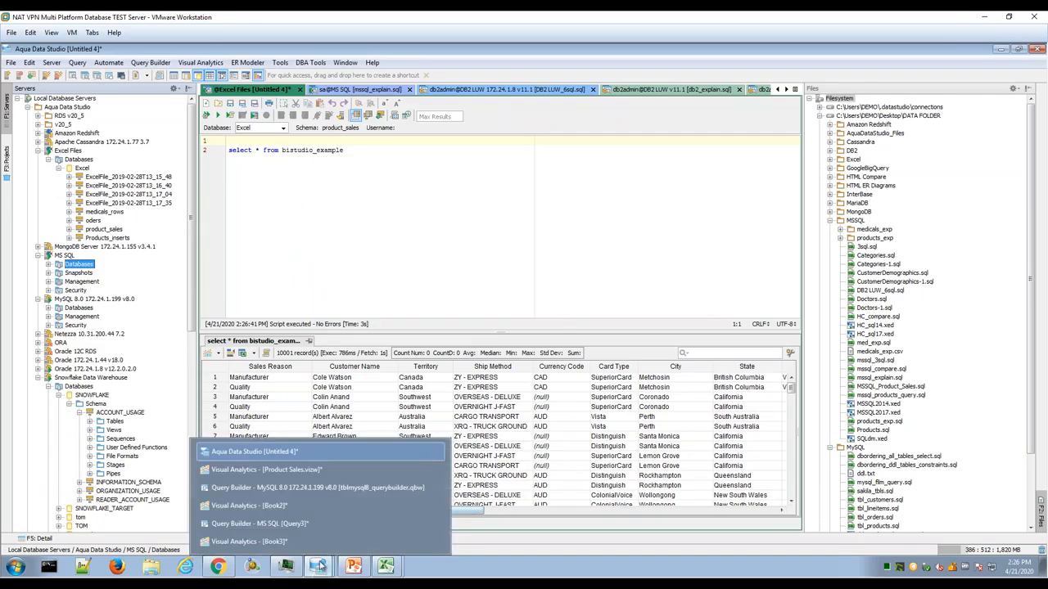
left_click(321, 547)
left_click(284, 122)
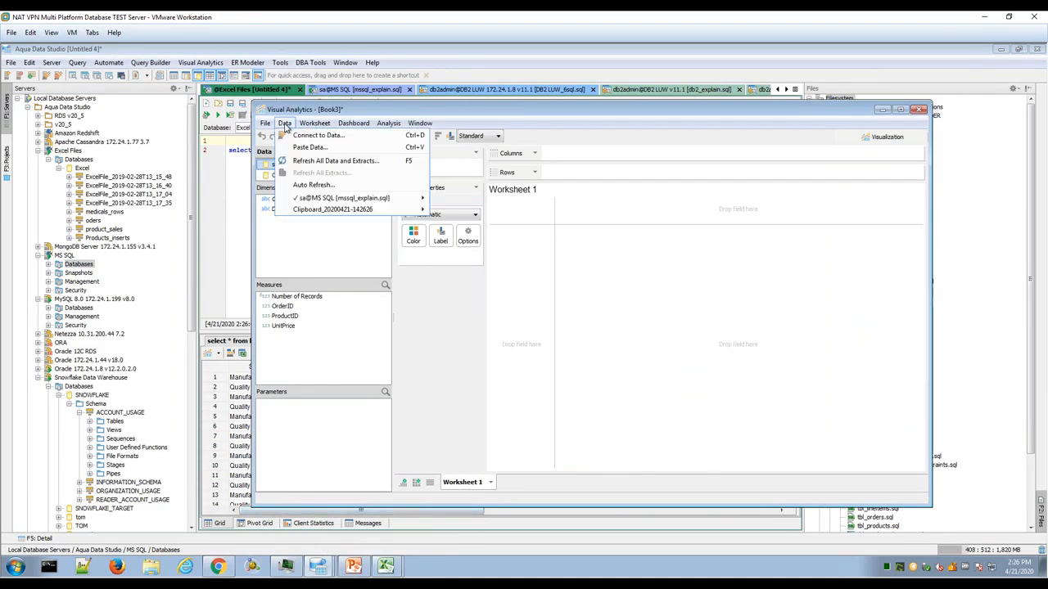
left_click(315, 136)
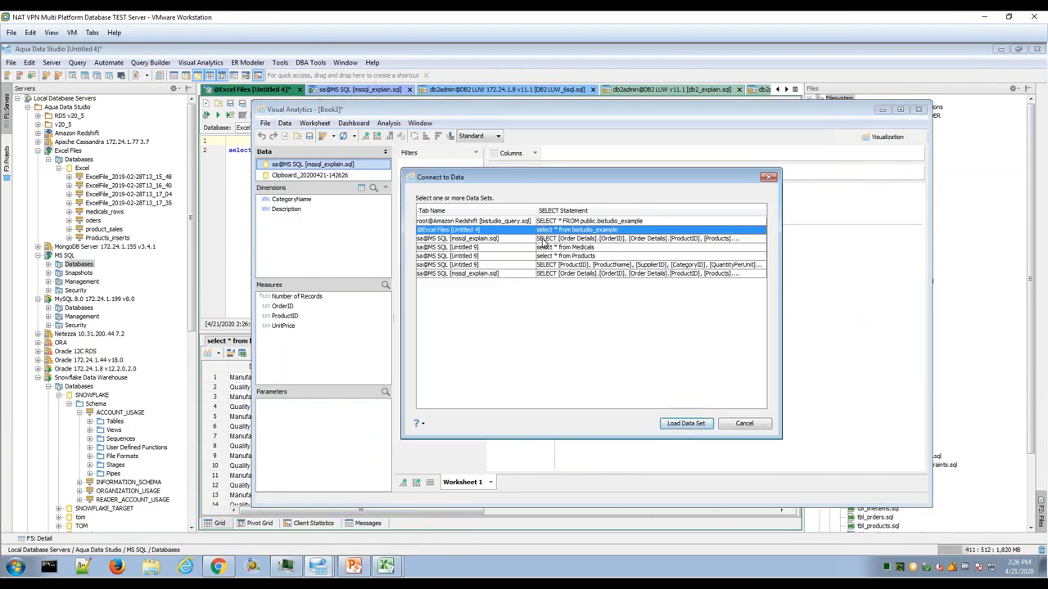
left_click(564, 222)
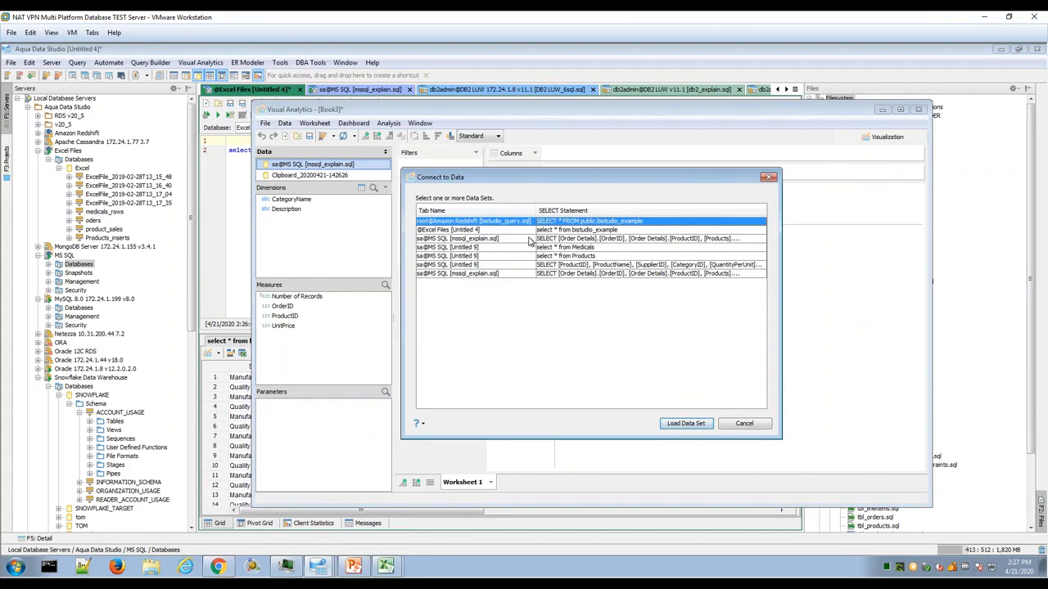
left_click(530, 238)
left_click(560, 229)
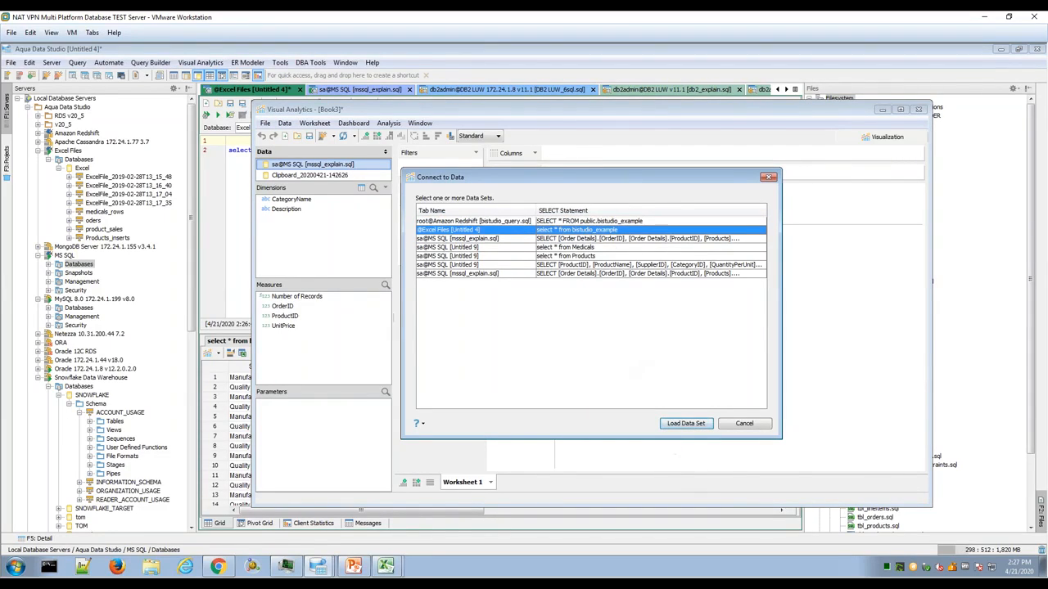
left_click(686, 425)
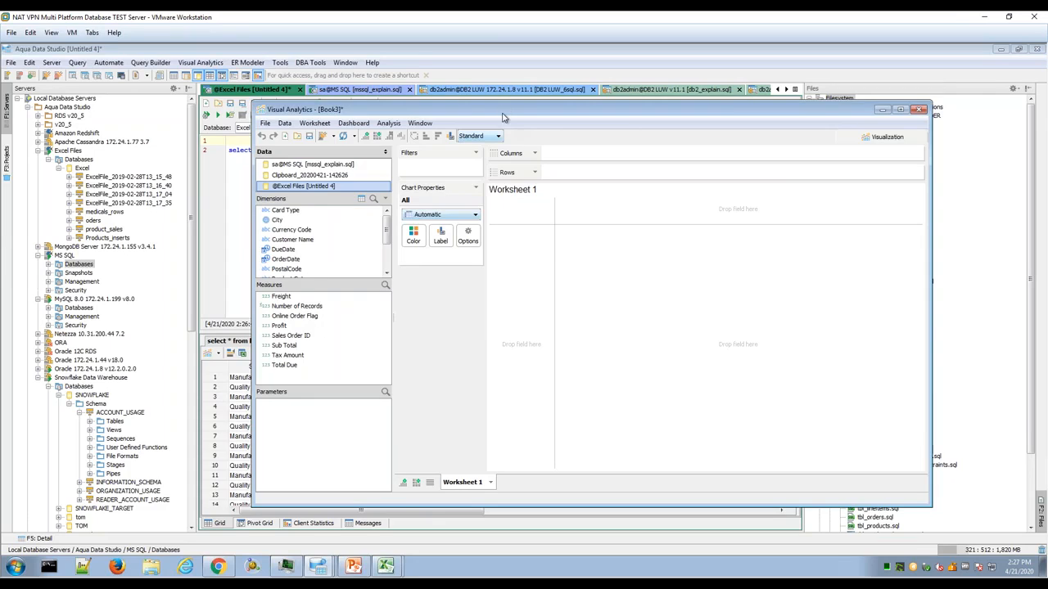
Step: Reposition the Book3 window while reviewing the Excel Files fields, and view the available options for the Customer Name dimension
left_click_drag(501, 115, 389, 124)
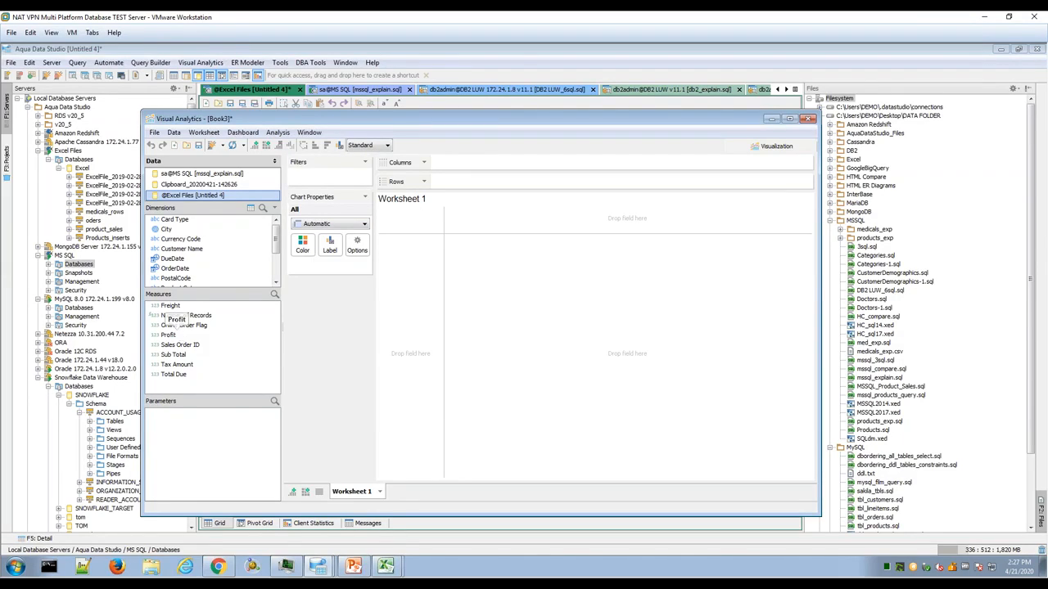
left_click_drag(311, 123, 541, 118)
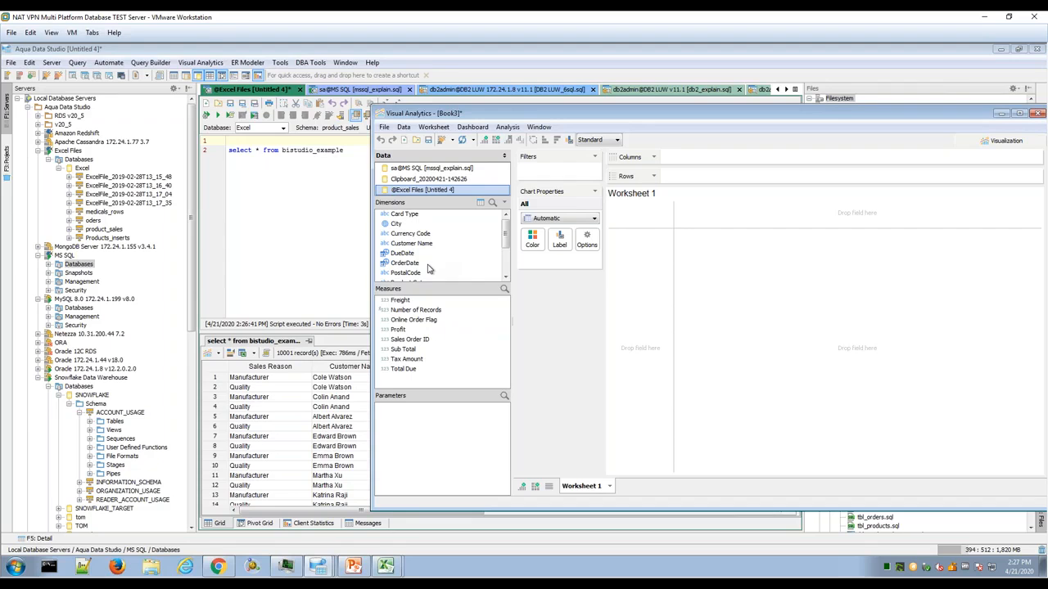
left_click_drag(613, 114, 488, 117)
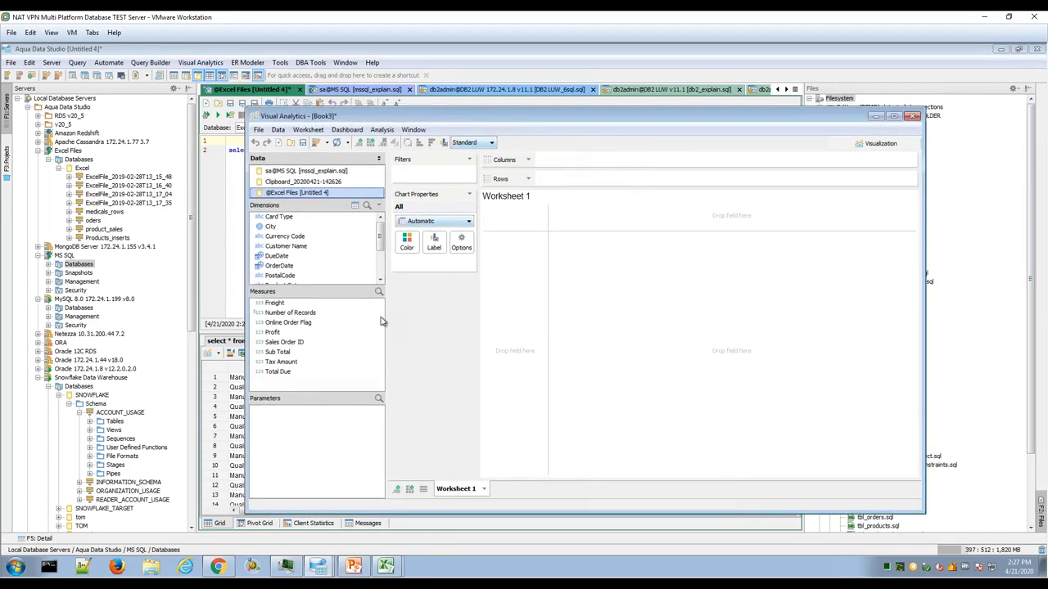
right_click(284, 247)
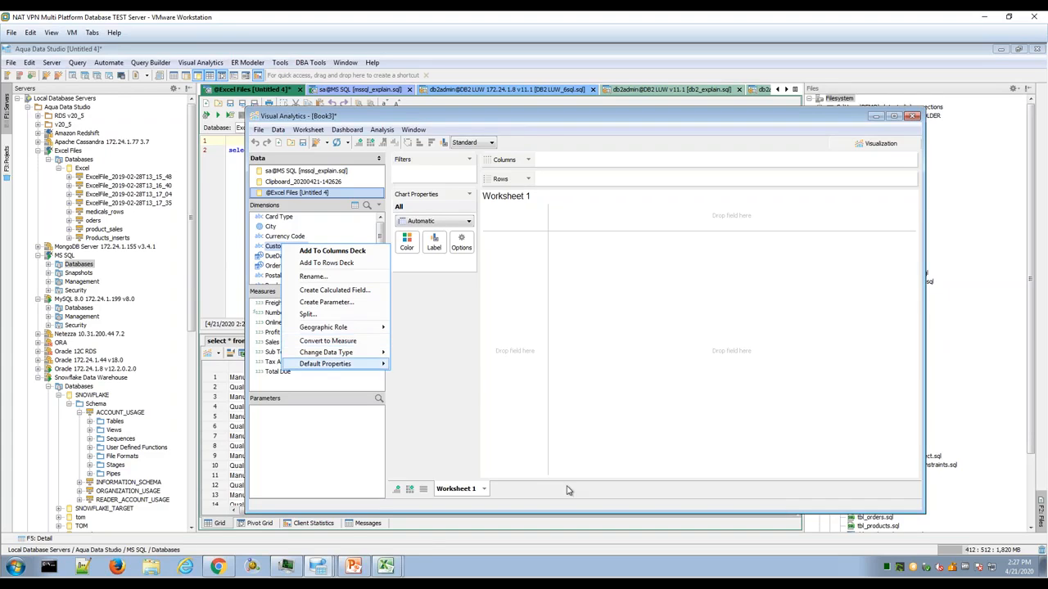
Step: Review the available chart types and the visualization gallery, and reposition and enlarge the Book3 window
left_click(436, 440)
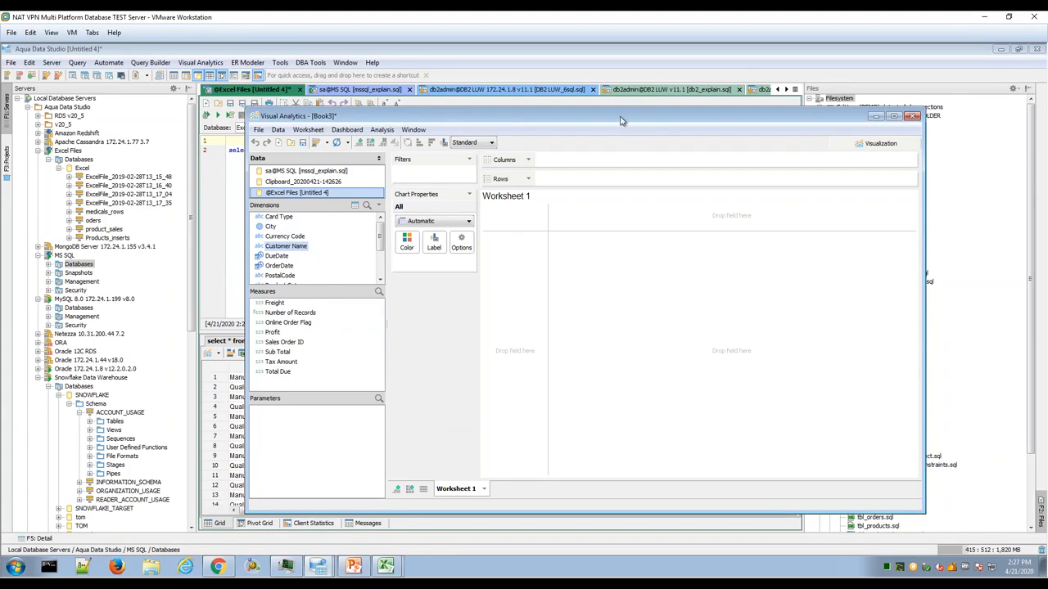
left_click_drag(623, 120, 571, 97)
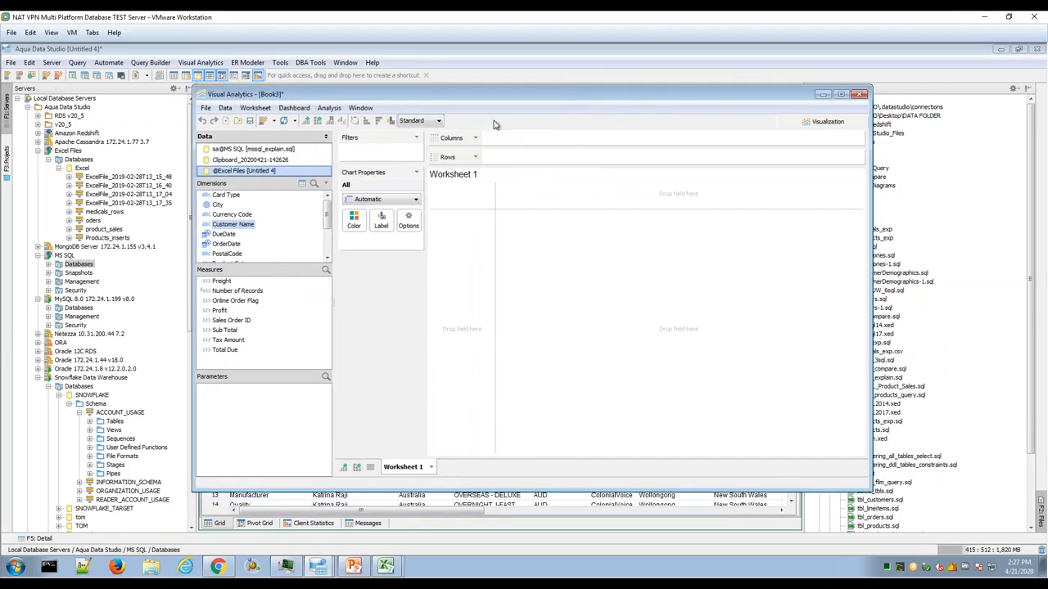
left_click(415, 200)
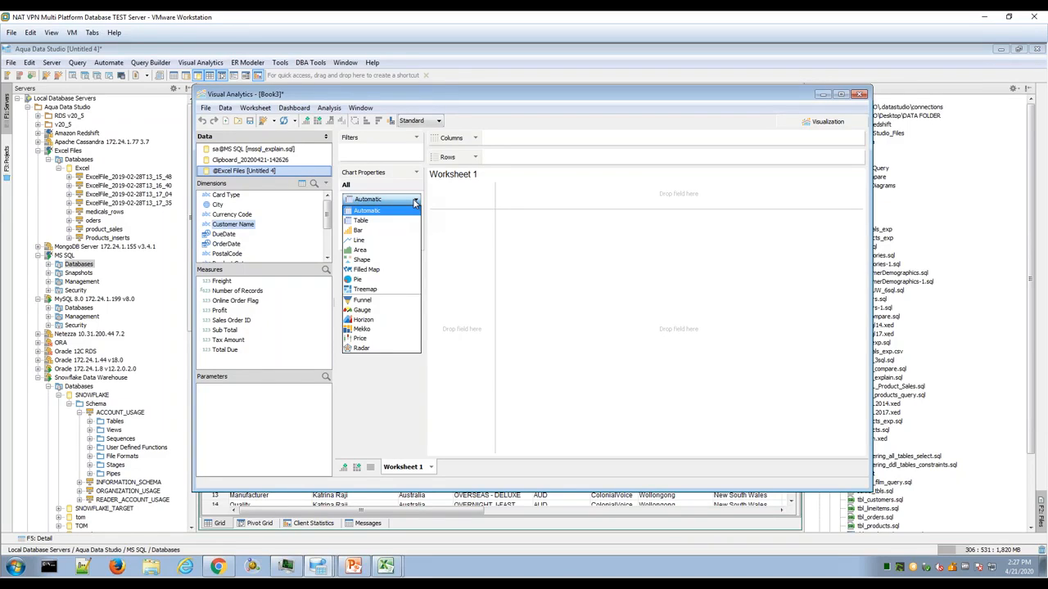
left_click(397, 410)
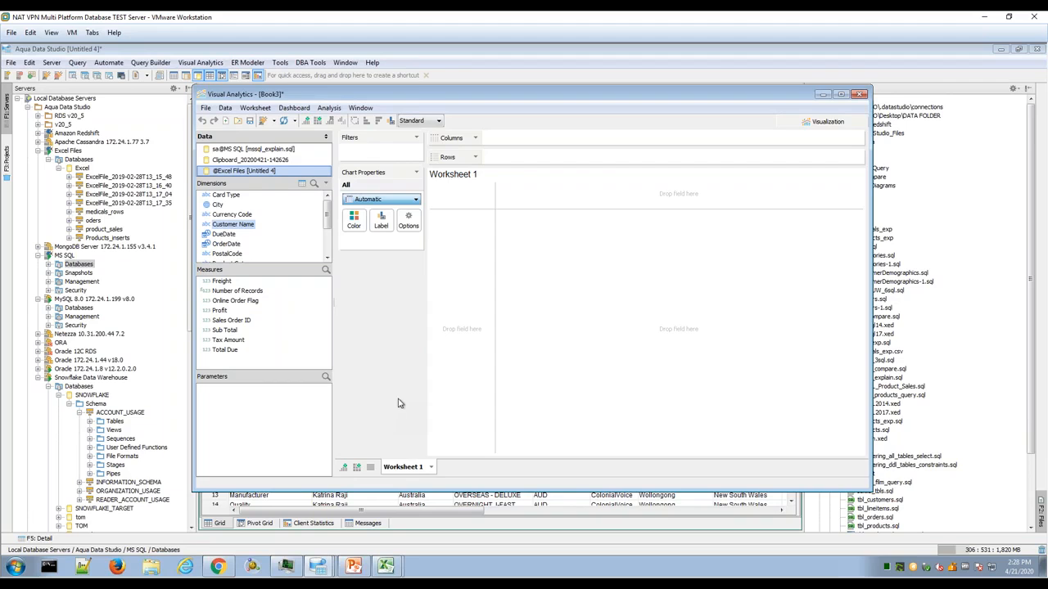
left_click_drag(464, 98, 363, 99)
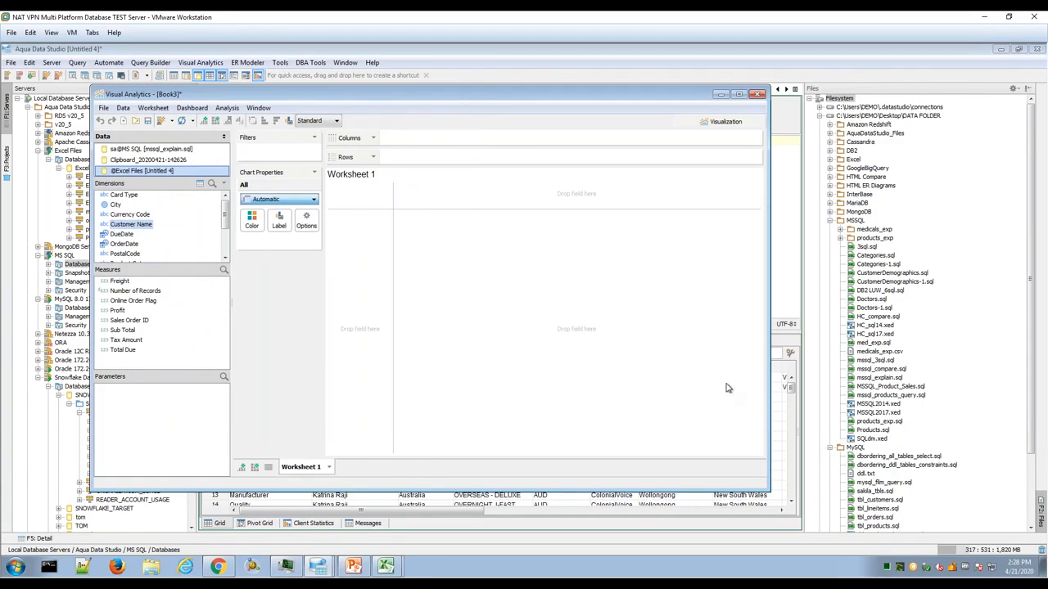
left_click_drag(766, 490, 835, 499)
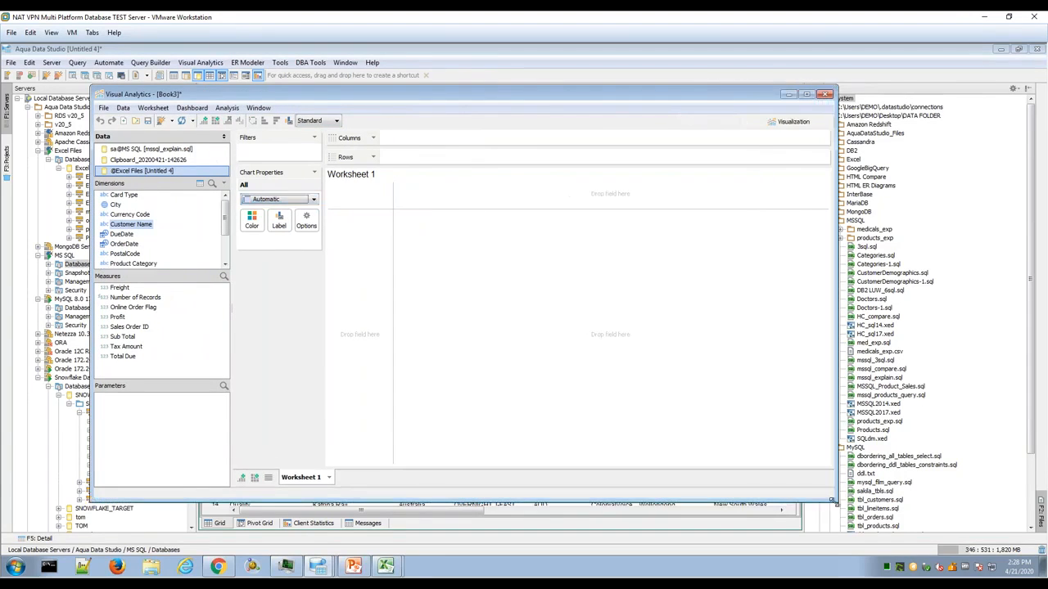
left_click(794, 122)
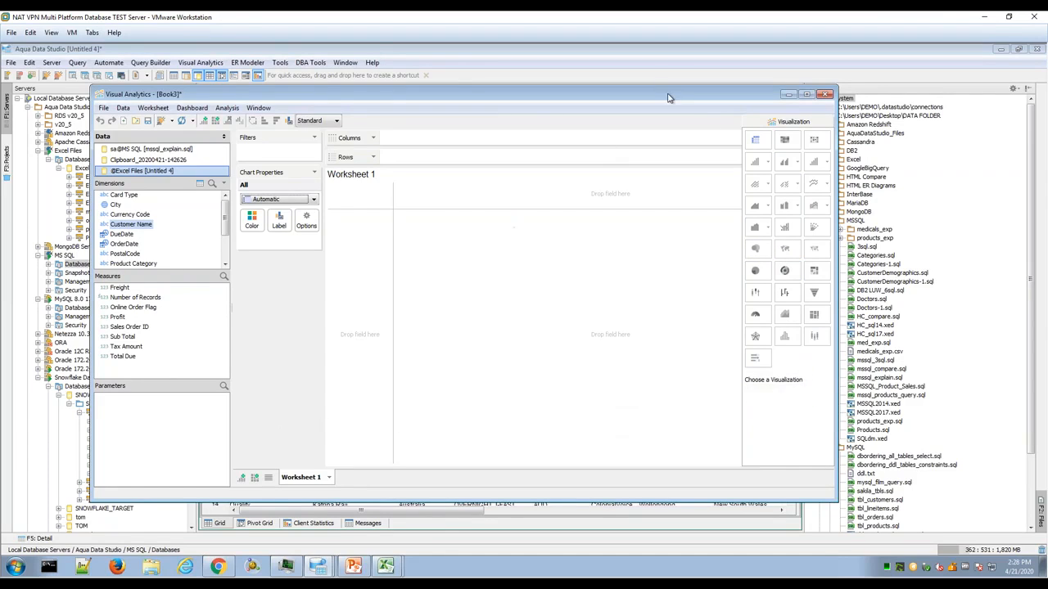
left_click(787, 119)
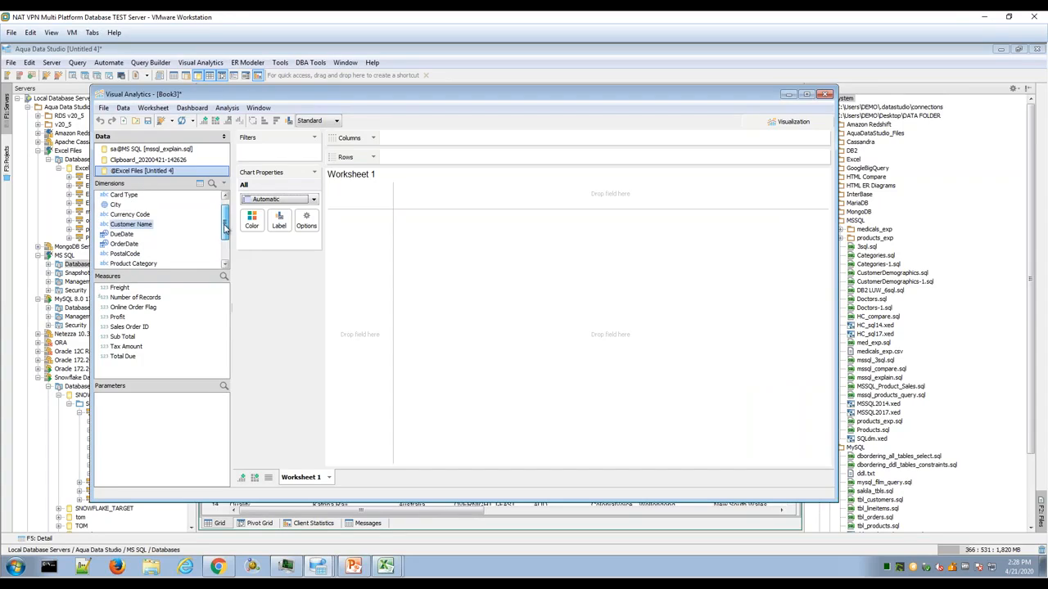
Step: Enlarge the Dimensions list by shifting the Measures and Parameters sections down, and reposition the Book3 window
left_click_drag(207, 275, 202, 302)
left_click_drag(182, 384, 183, 414)
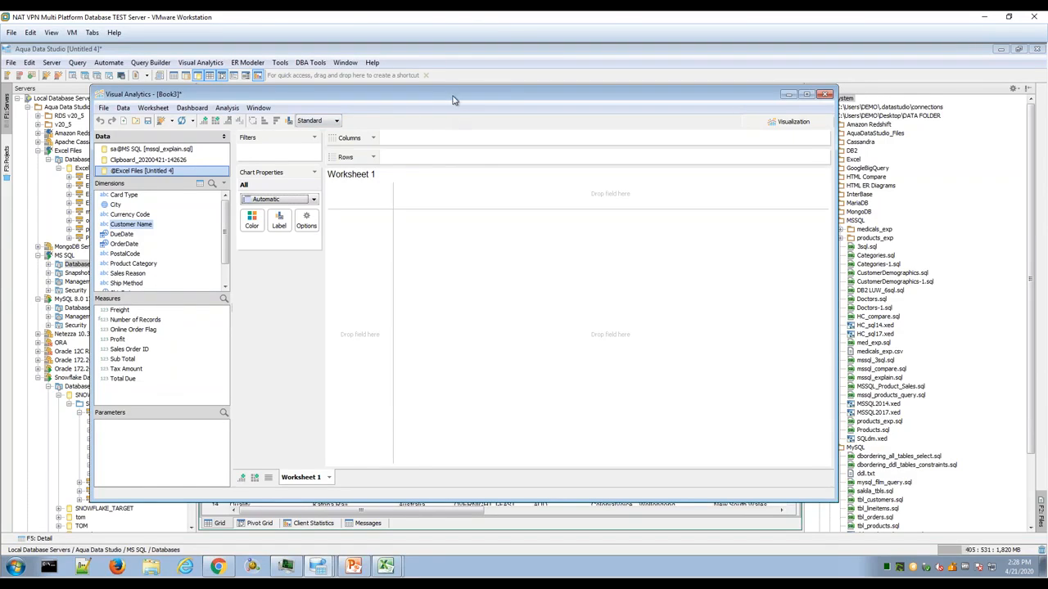
left_click_drag(454, 97, 476, 96)
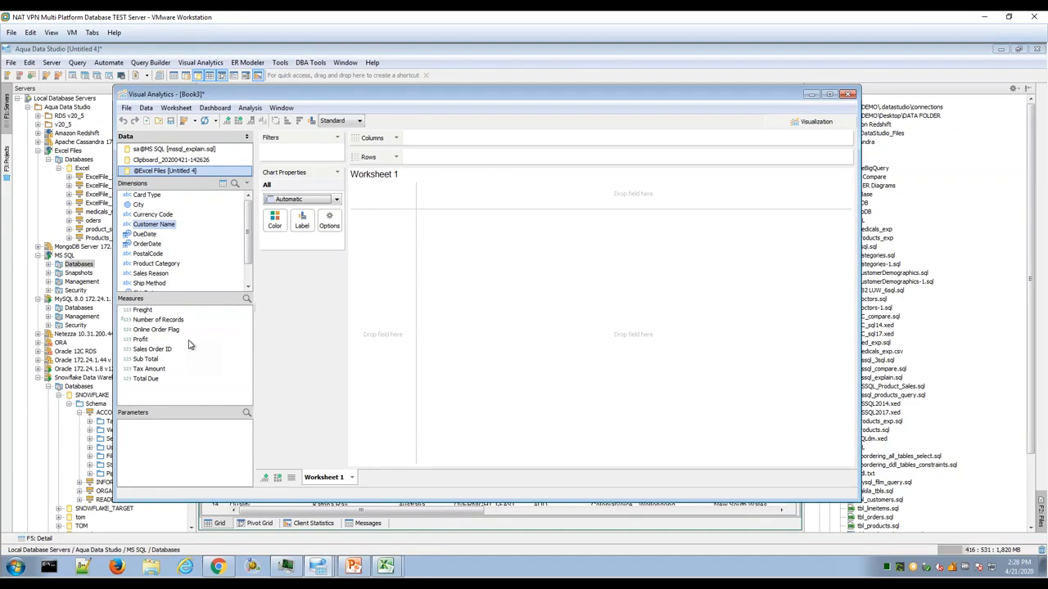
Step: Build a pie chart on Worksheet 1 with Profit in the columns and Territory as the color
scroll(248, 238, "down", 1)
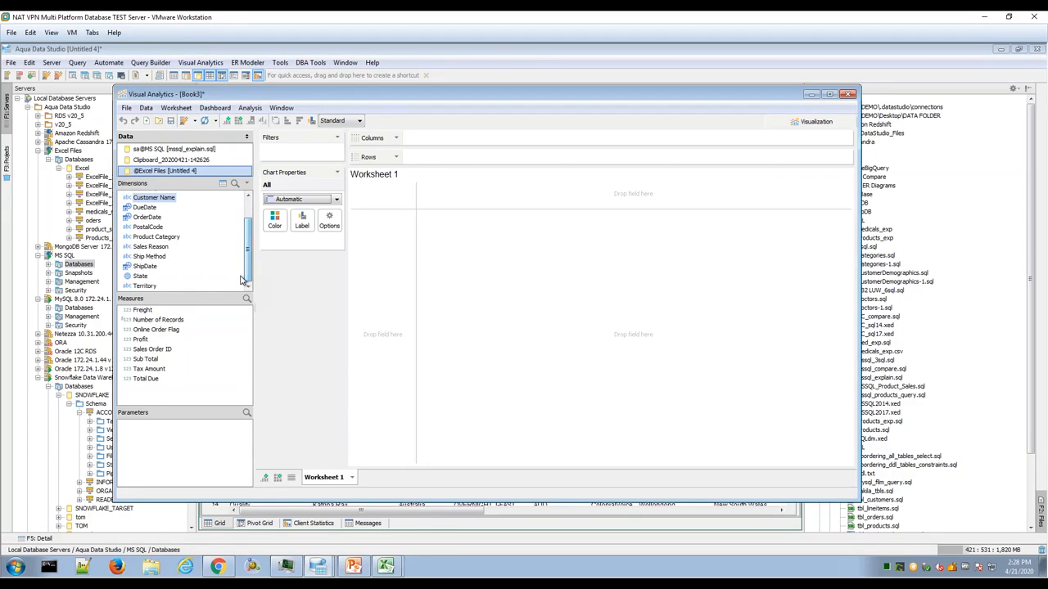
left_click_drag(139, 342, 442, 143)
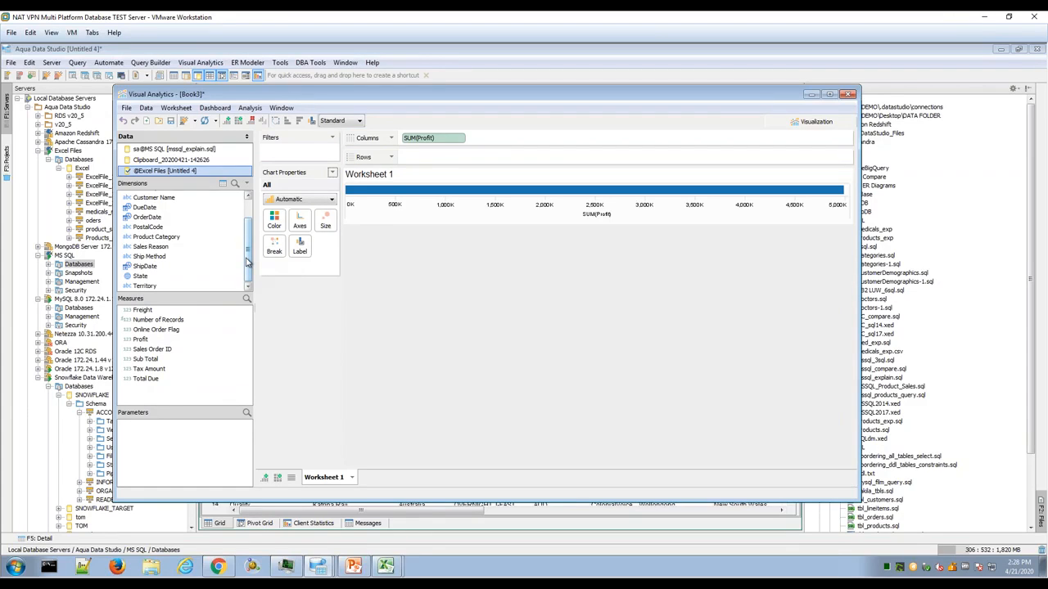
left_click(332, 200)
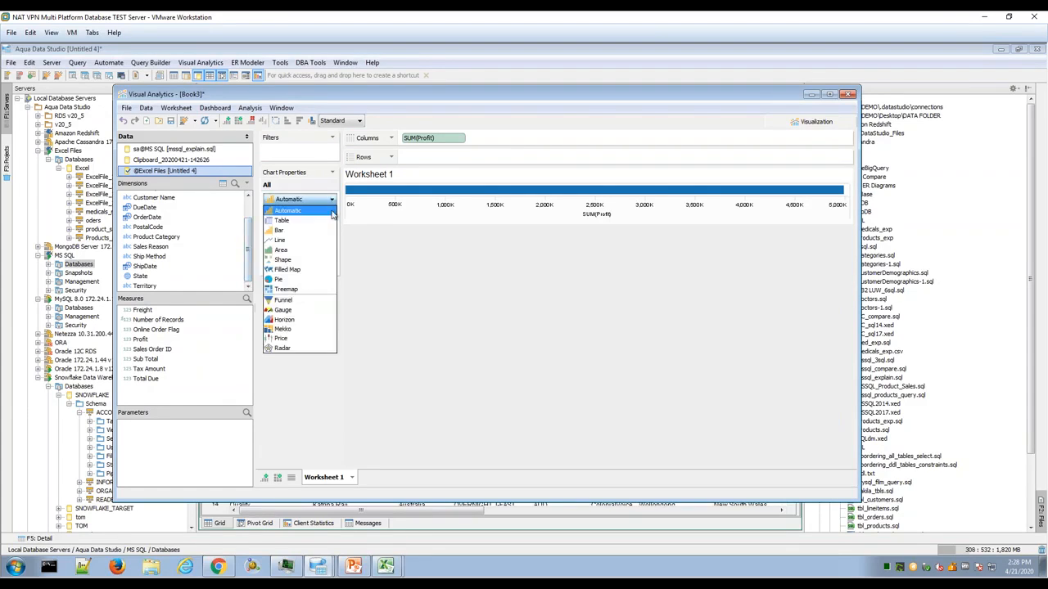
left_click(321, 279)
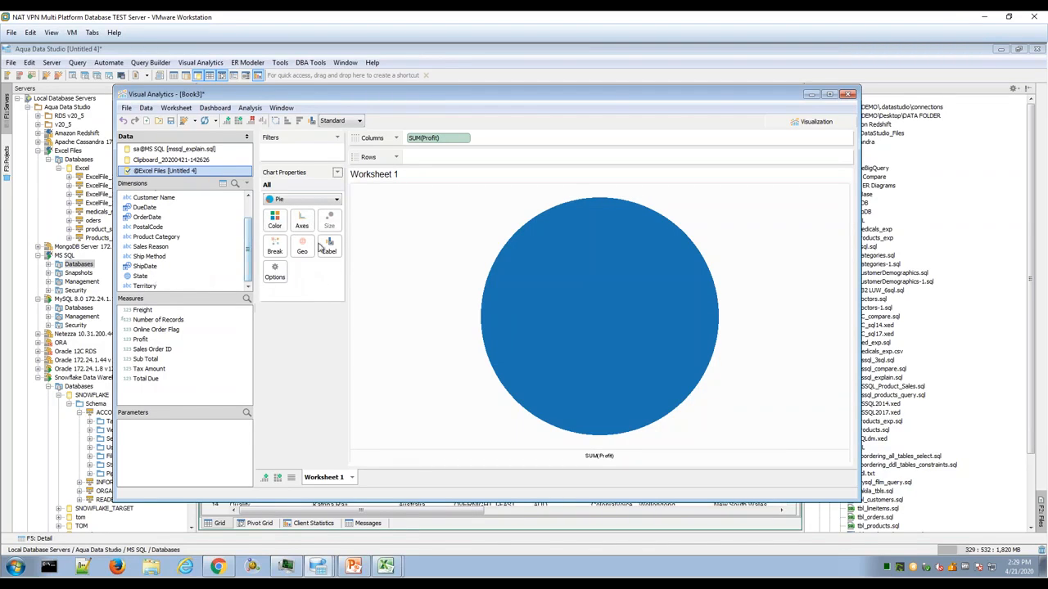
left_click_drag(145, 285, 275, 221)
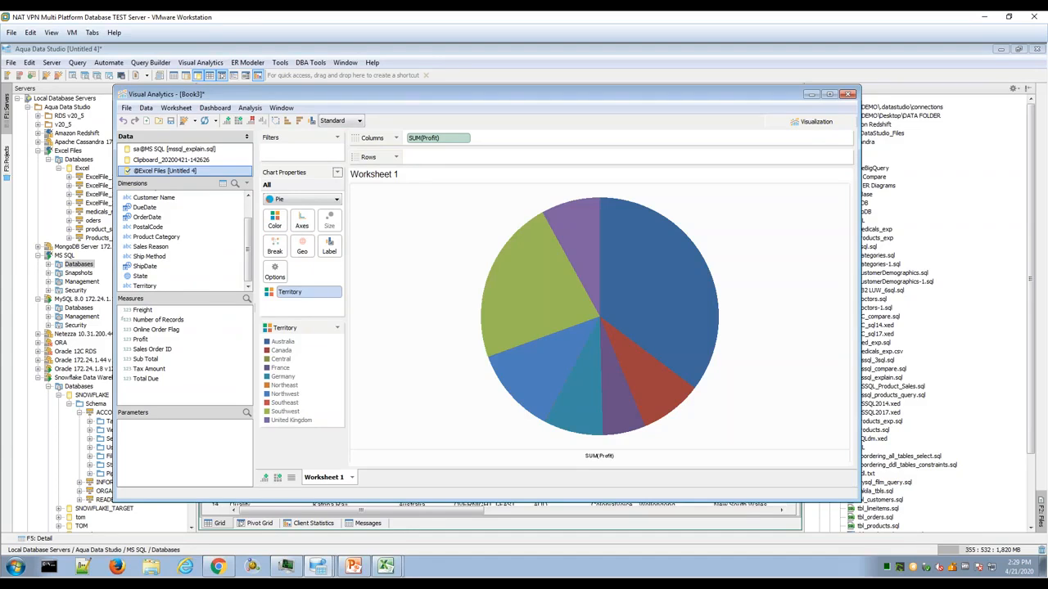
Step: Show data labels with measure values alongside the percentages on the Territory pie chart
left_click(329, 250)
left_click(343, 276)
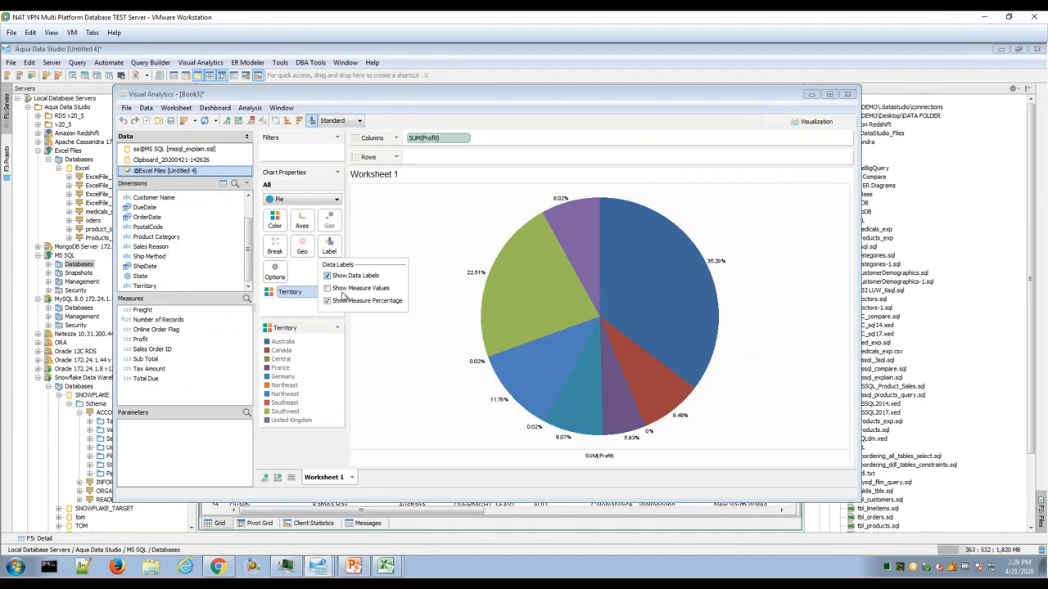
left_click(341, 288)
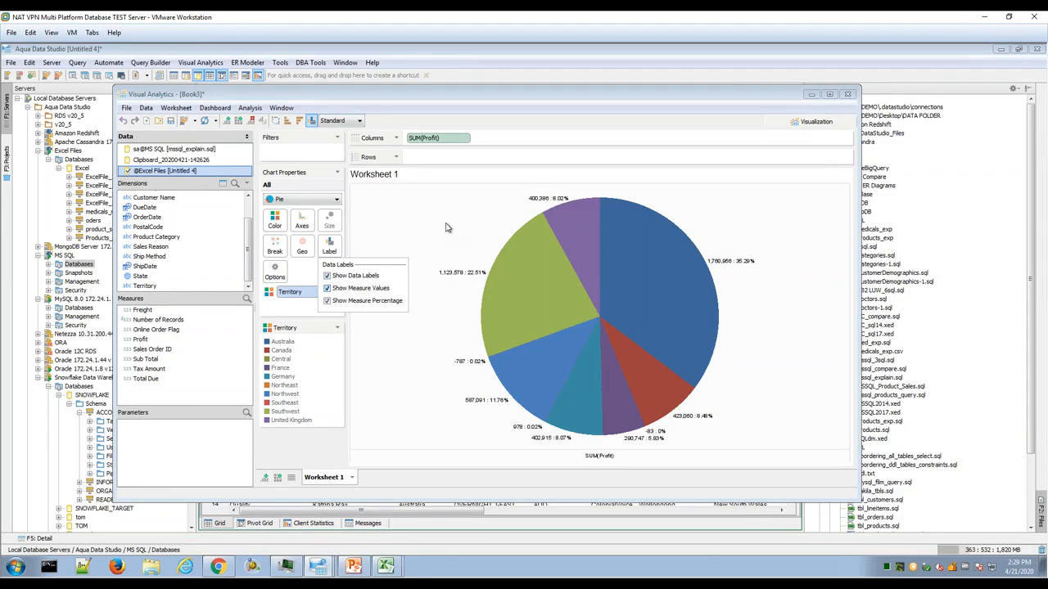
left_click(528, 283)
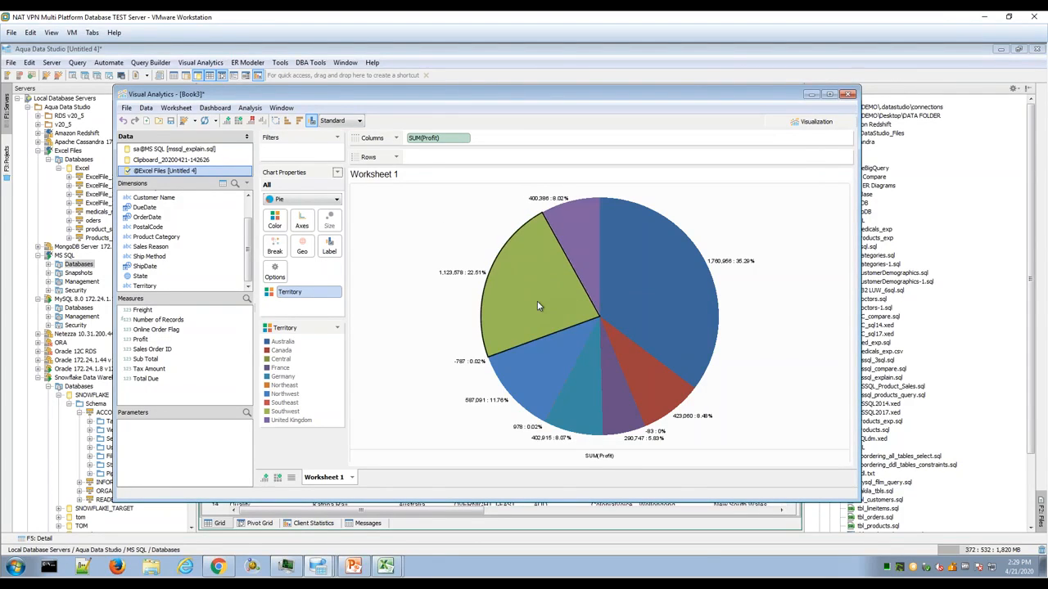
Step: View the data rows behind the Australia slice of the pie chart, and close them
left_click(624, 273)
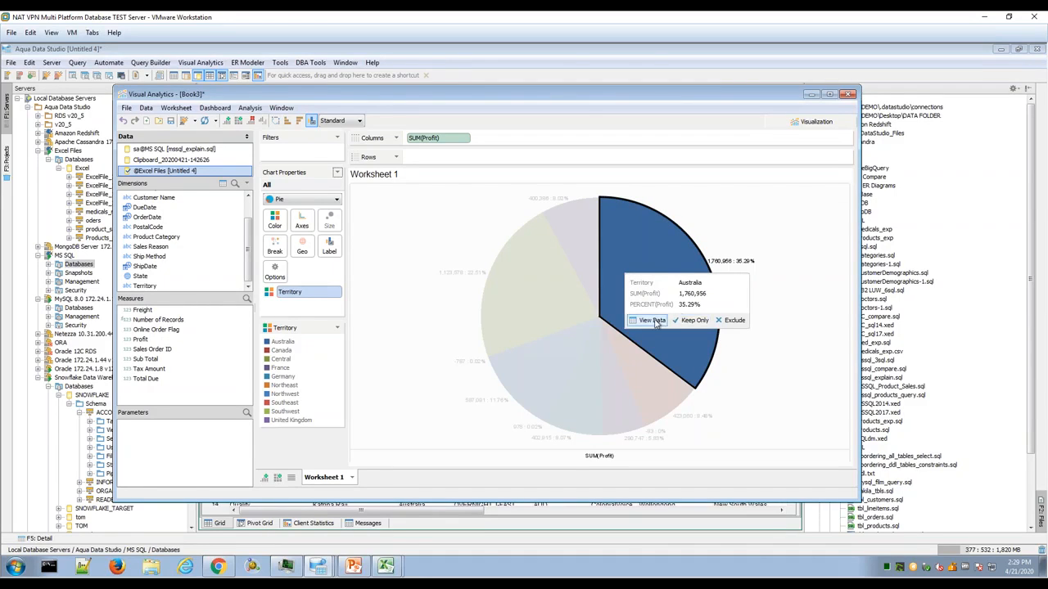
left_click(653, 320)
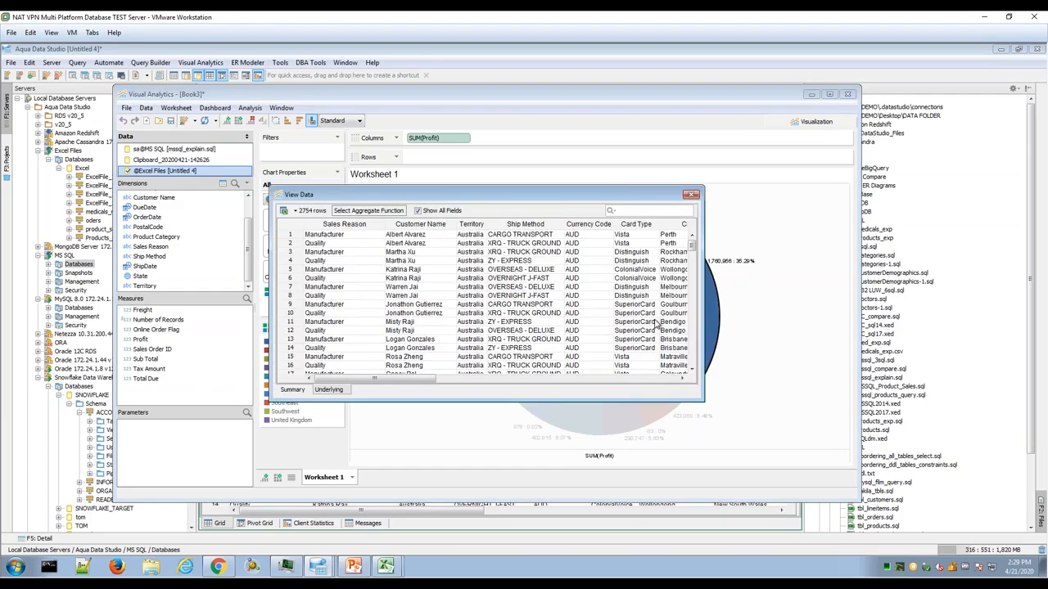
left_click(692, 195)
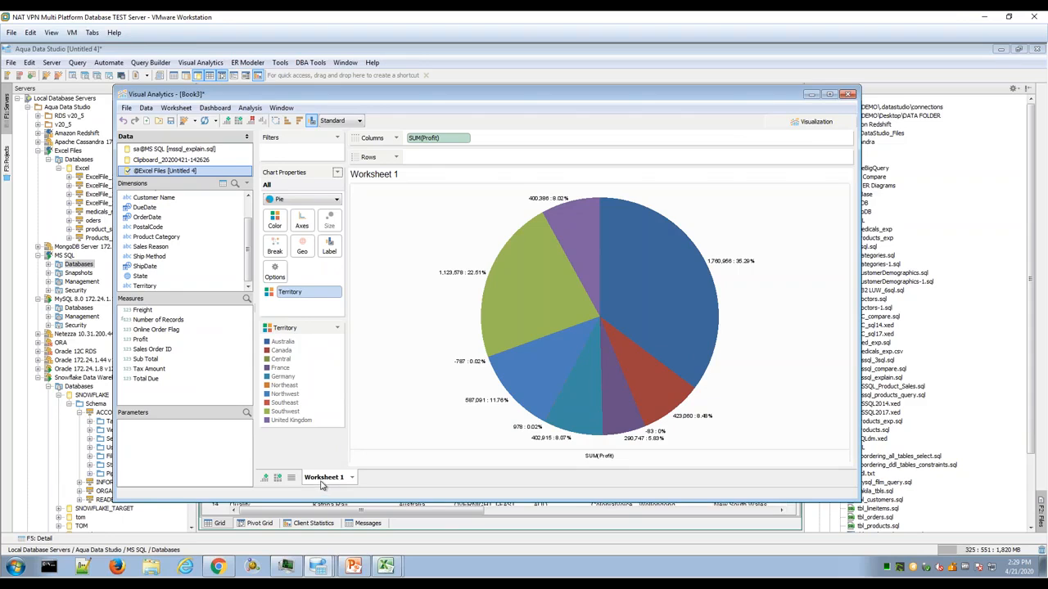
Step: Add Worksheet 2 and chart Profit in the columns against Product Category in the rows
left_click(176, 107)
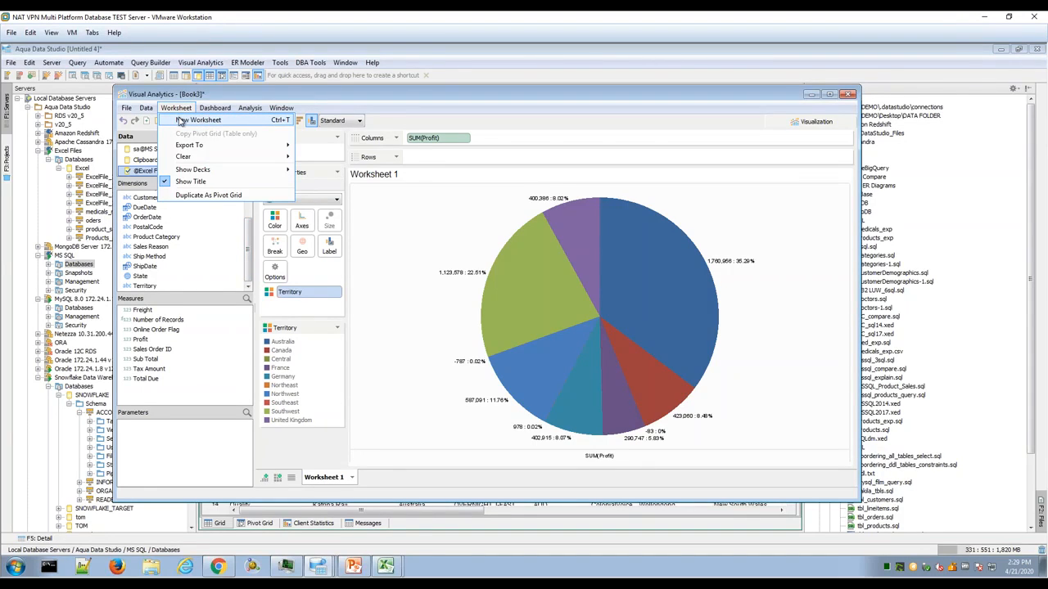
mouse_move(212, 108)
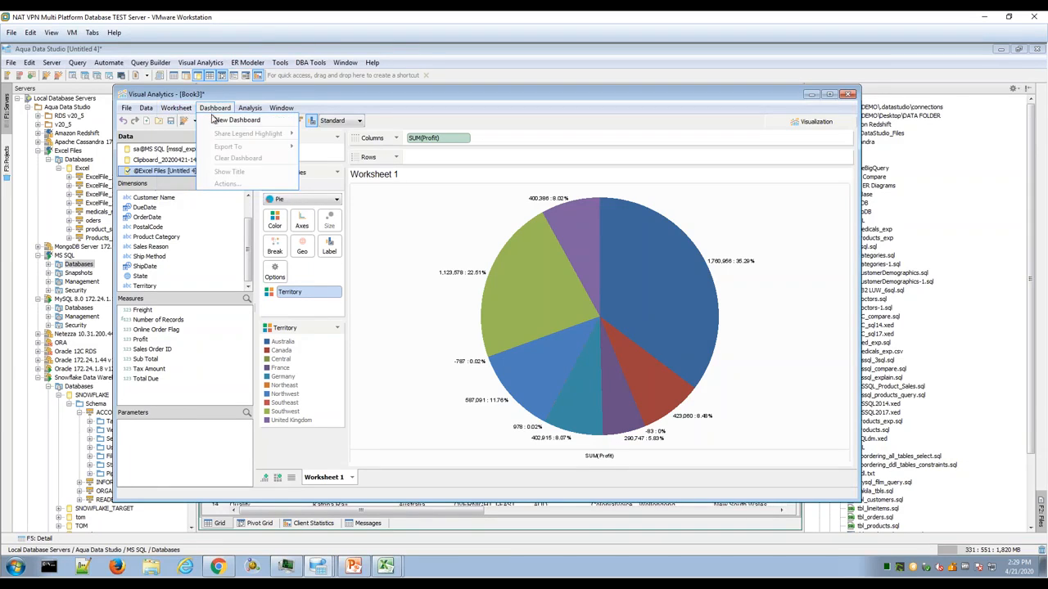
left_click(223, 96)
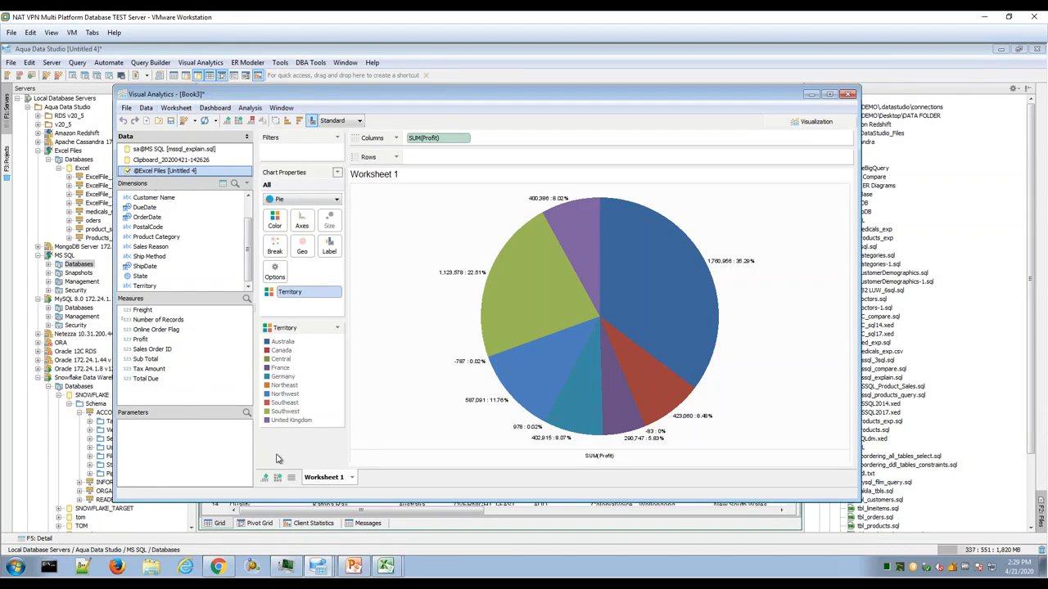
left_click(264, 478)
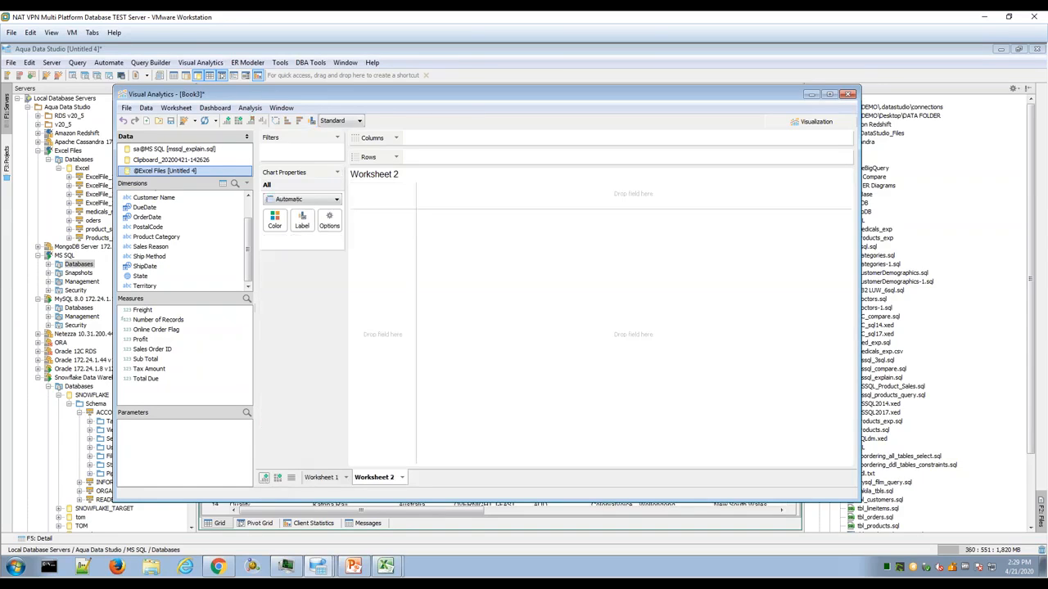
left_click_drag(249, 271, 246, 295)
mouse_move(140, 342)
left_mouse_down()
mouse_move(426, 129)
mouse_move(450, 128)
mouse_move(455, 146)
mouse_move(442, 139)
left_mouse_up()
left_click_drag(173, 240, 470, 159)
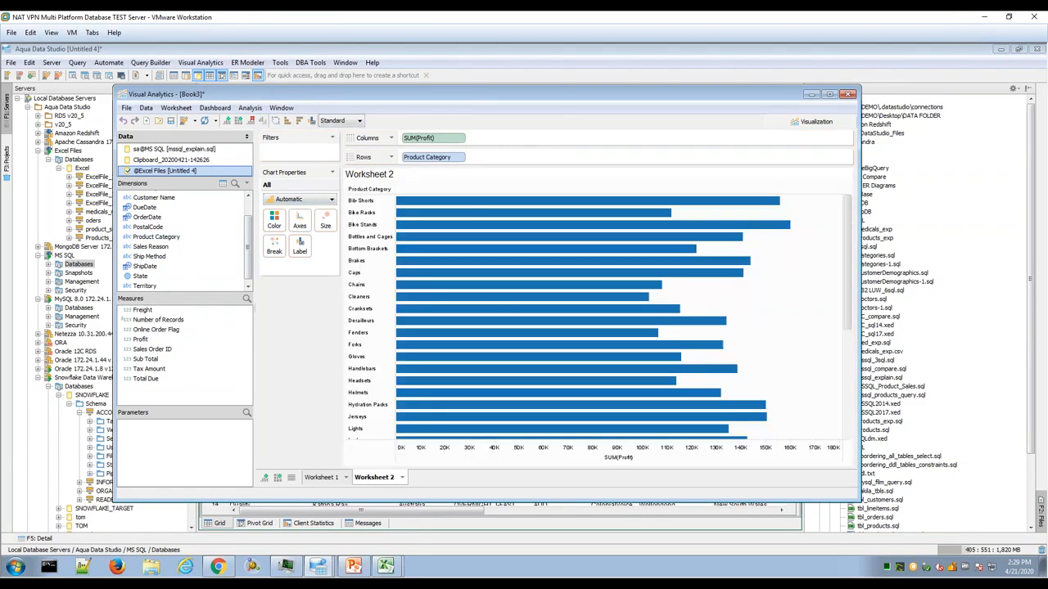
Step: Recolor the Product Category bars sea green and sort them by profit in ascending order
left_click(277, 226)
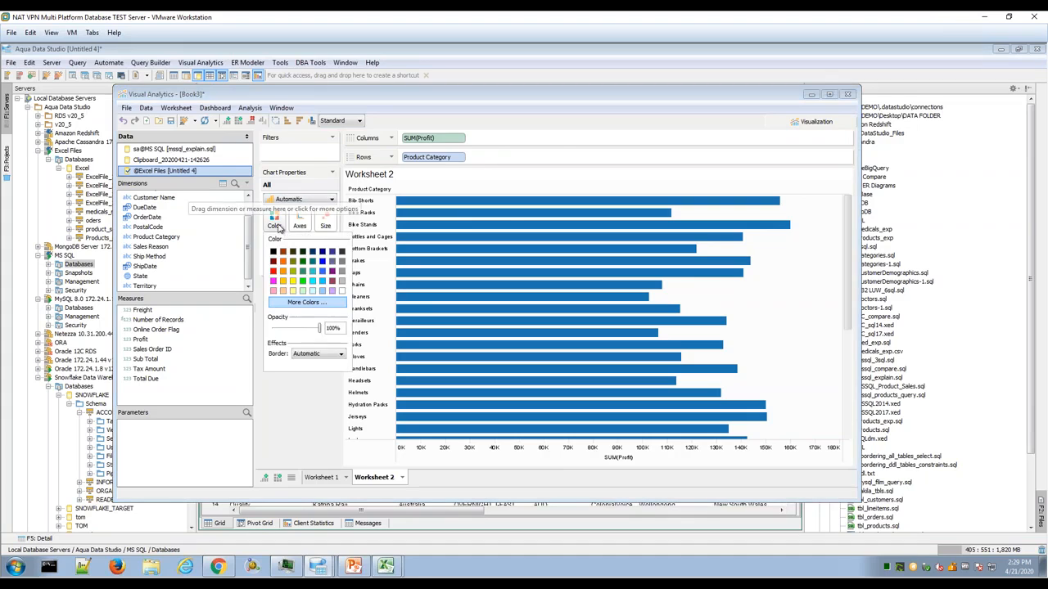
left_click(303, 271)
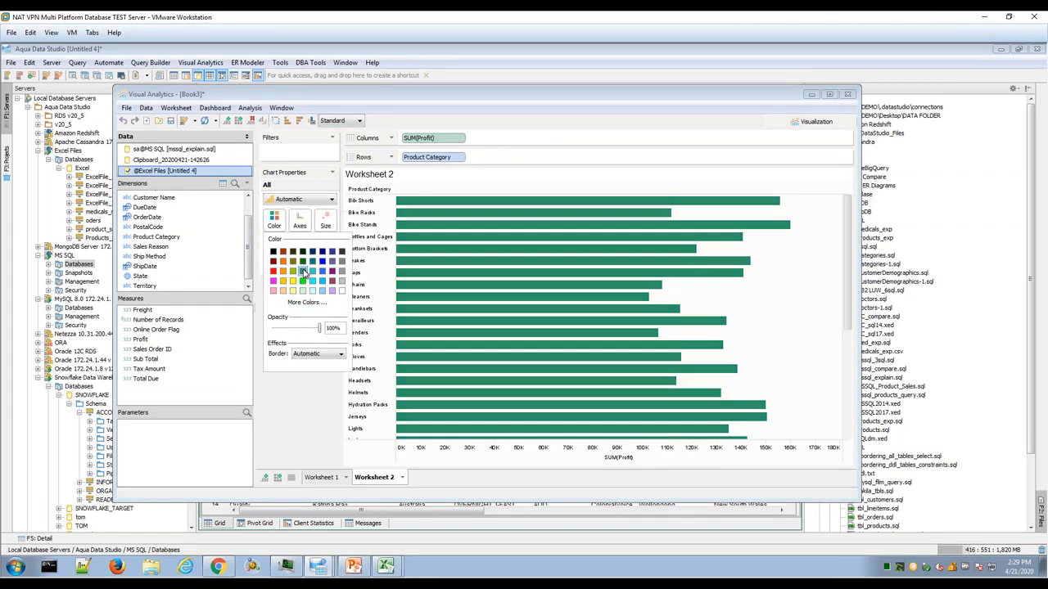
left_click(298, 392)
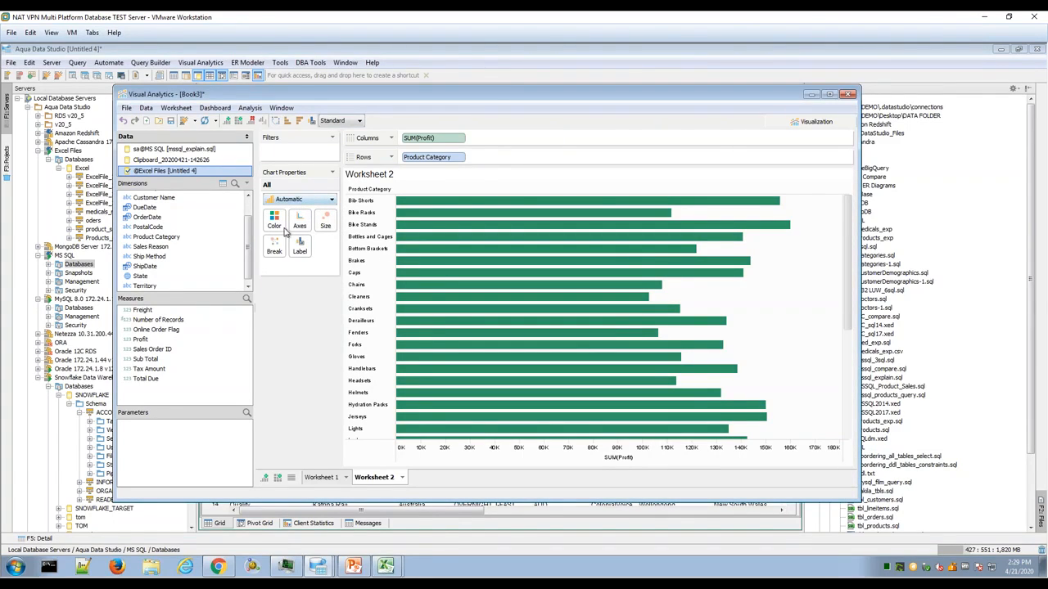
left_click(287, 120)
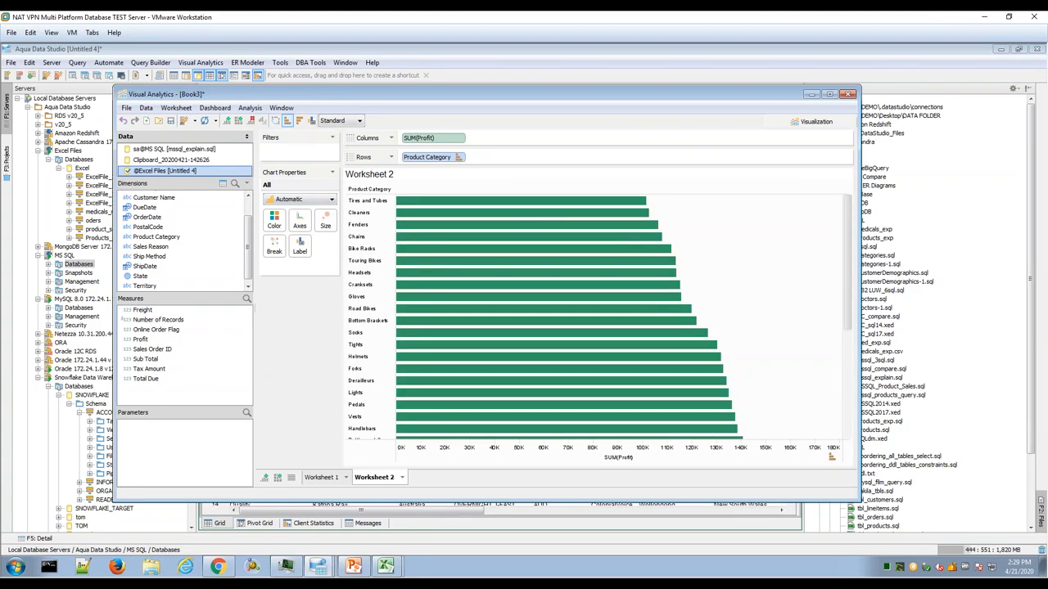
left_click_drag(852, 311, 850, 234)
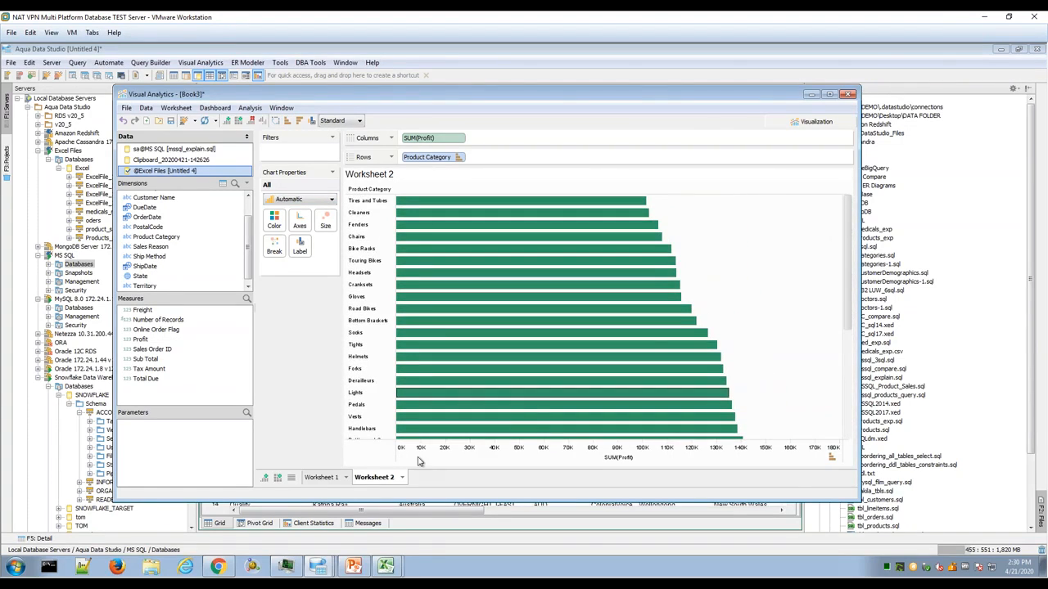
Step: Check both worksheets and create a dashboard with the Worksheet 1 pie chart above the Worksheet 2 bar chart
left_click(320, 478)
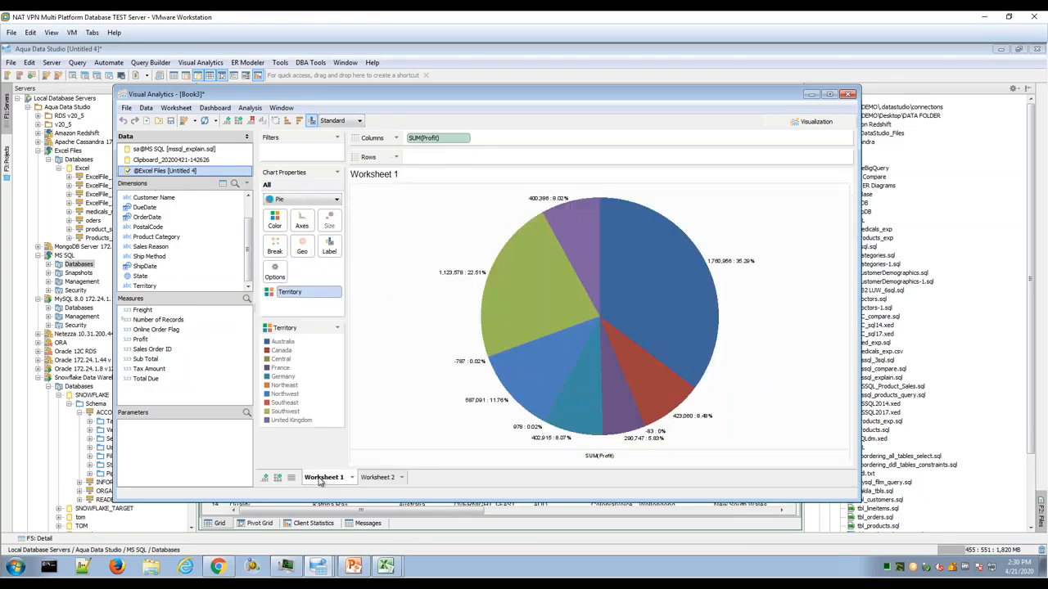
left_click(371, 483)
left_click(328, 483)
left_click(377, 481)
left_click(277, 478)
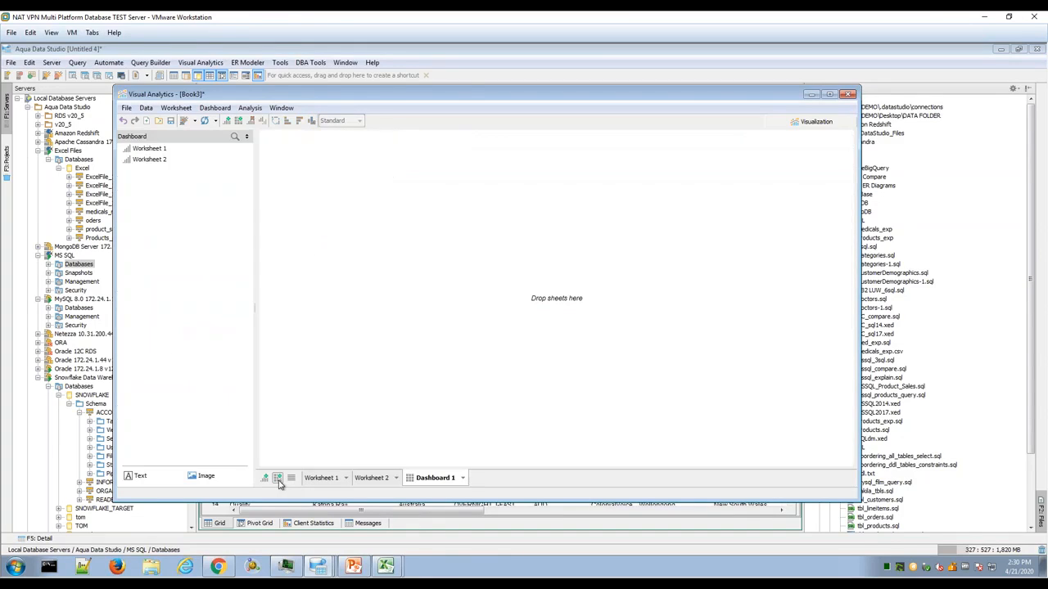
left_click_drag(153, 153, 491, 295)
left_click_drag(152, 164, 531, 394)
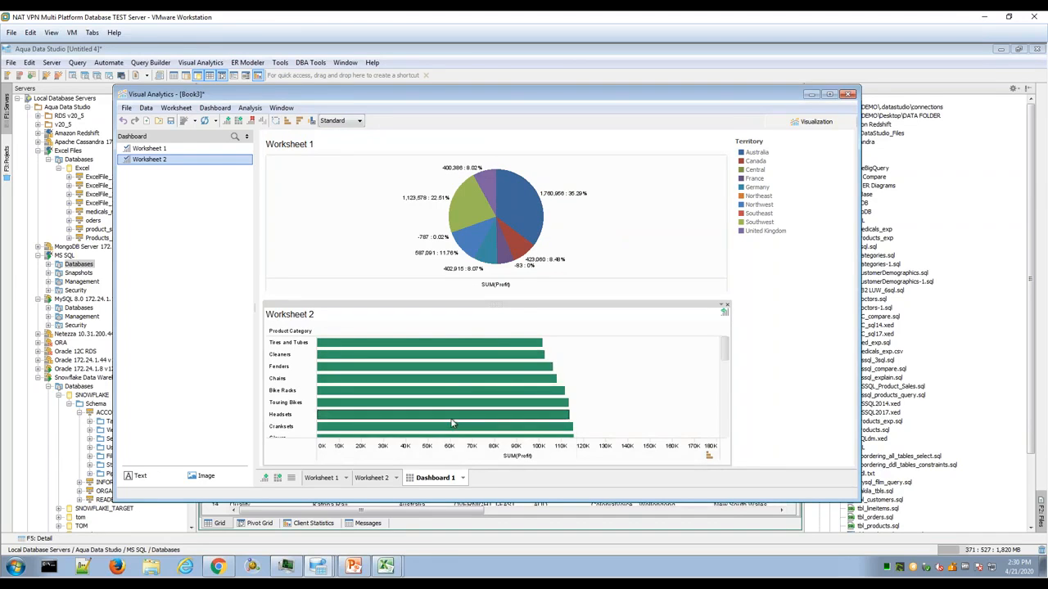
left_click_drag(428, 104, 452, 99)
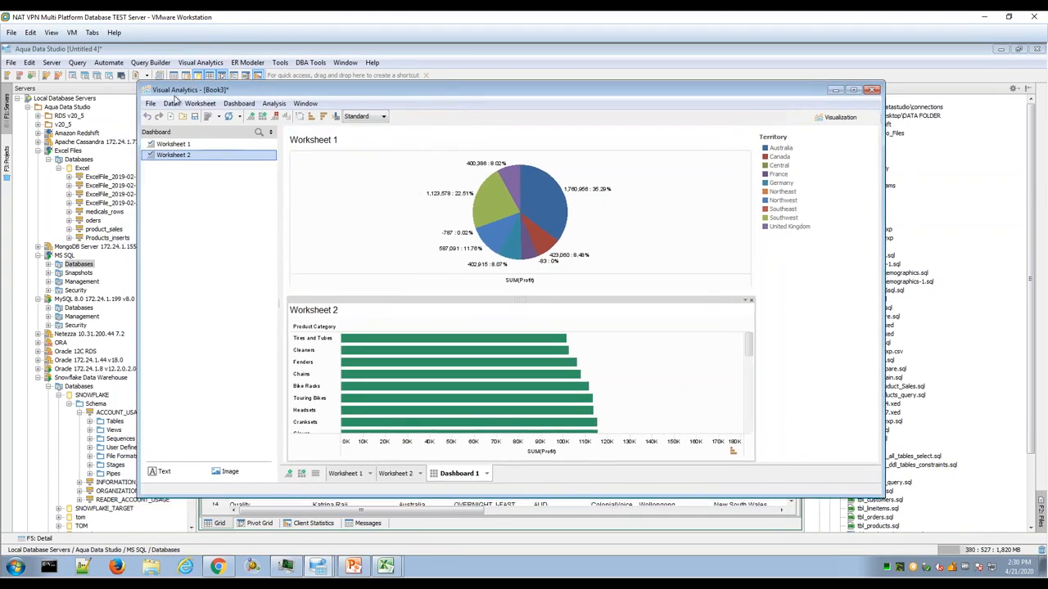
Step: Review the workbook's data refresh, worksheet export and file export options, and the actions for the MS SQL data source
left_click(171, 104)
mouse_move(200, 104)
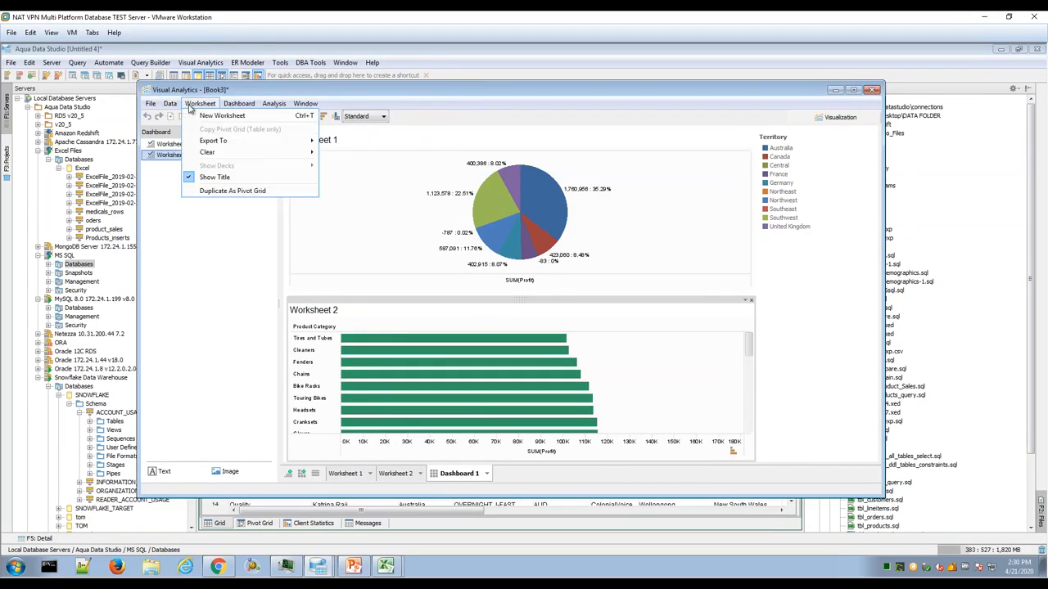
mouse_move(242, 144)
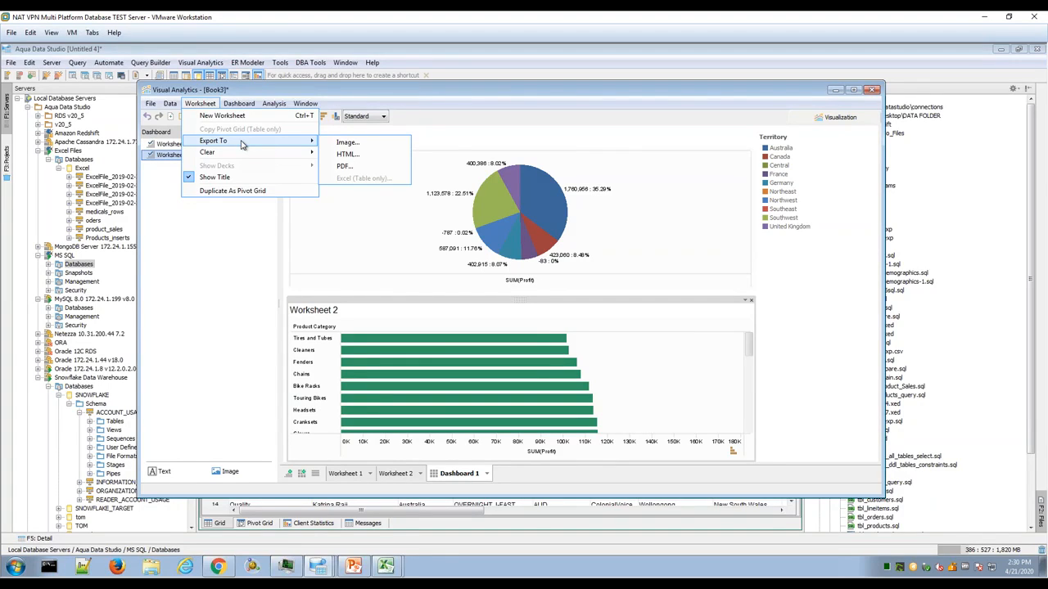
mouse_move(151, 104)
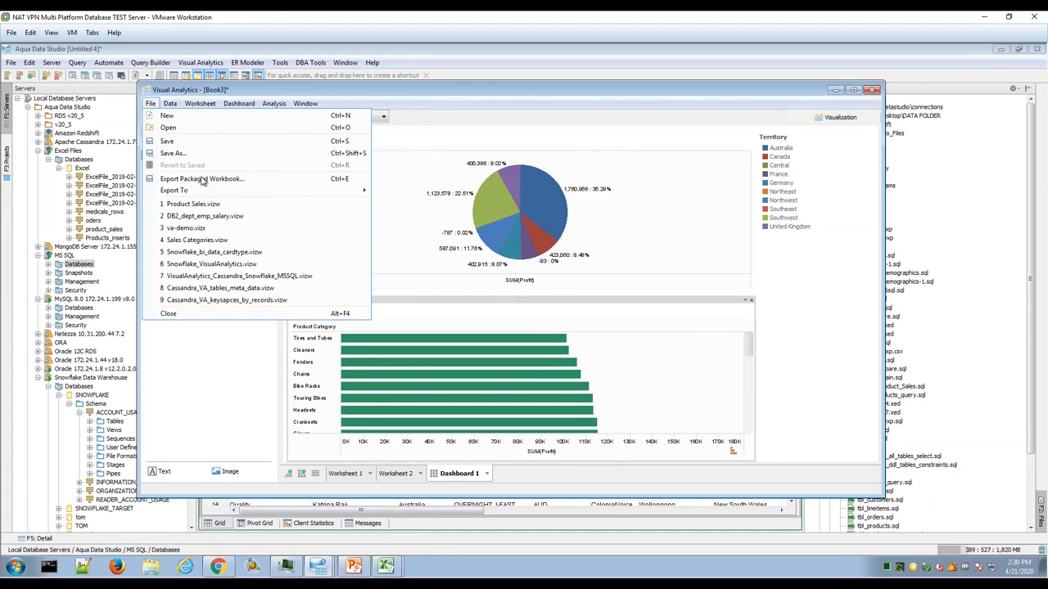
mouse_move(235, 194)
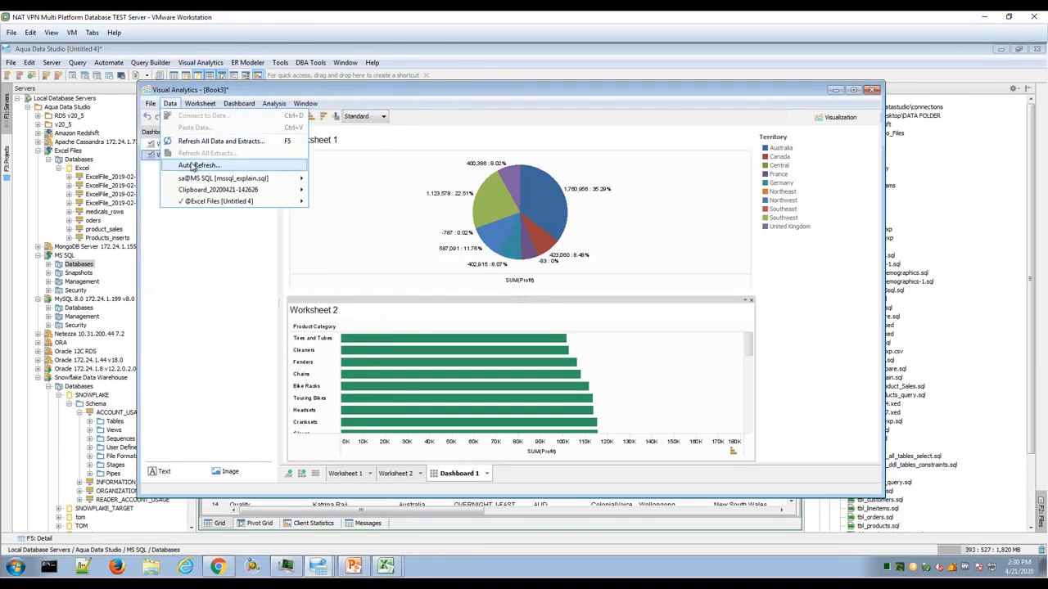
mouse_move(205, 180)
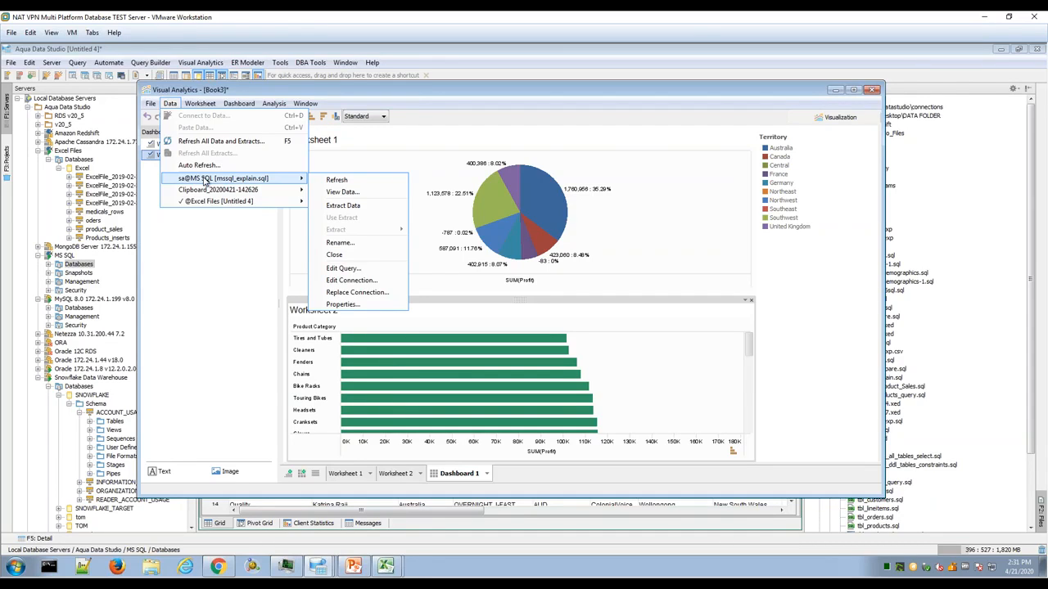
left_click(543, 478)
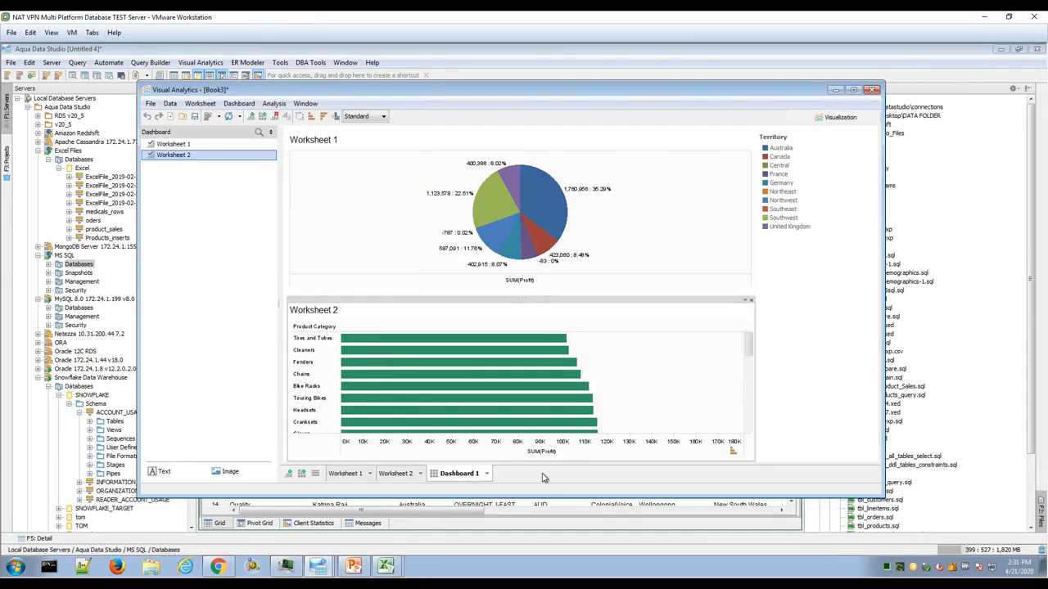
Step: Read the Visual Analytics page of the Aqua Data Studio 20.5 online documentation, and minimize the browser
left_click_drag(415, 99, 439, 102)
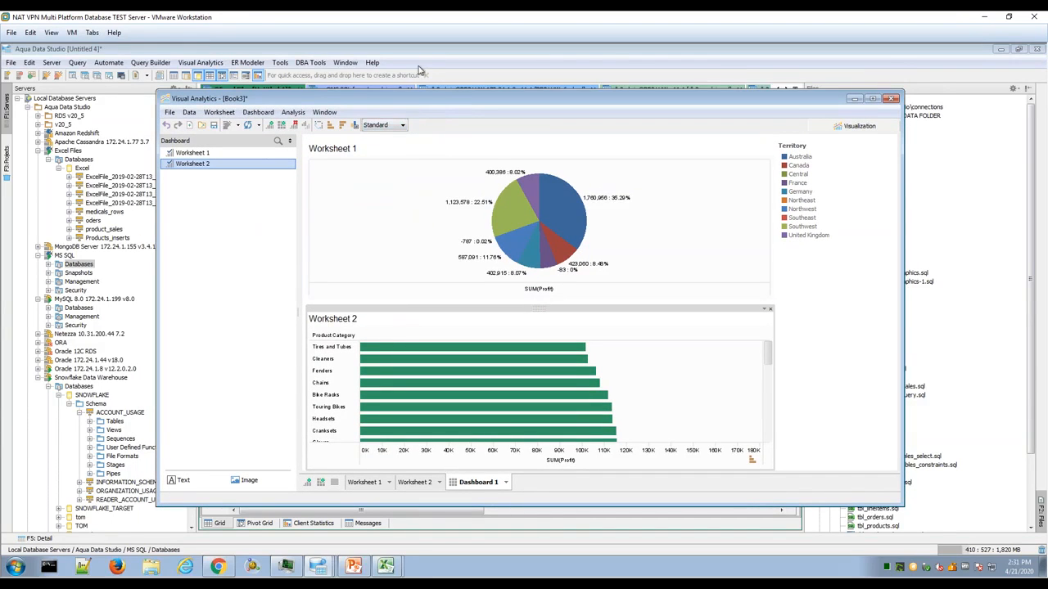
left_click(432, 65)
left_click(373, 63)
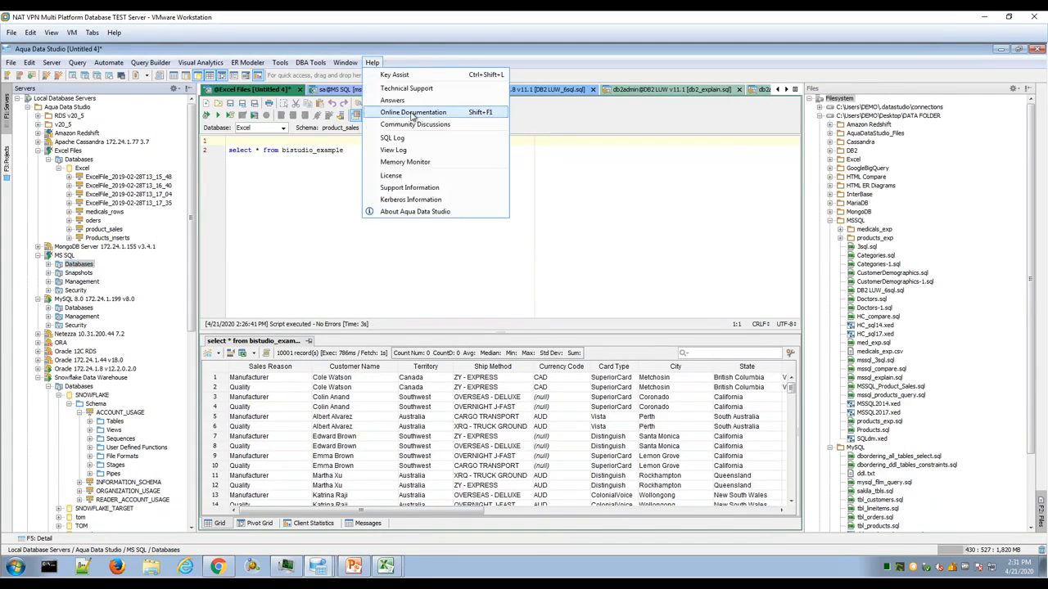
left_click(411, 114)
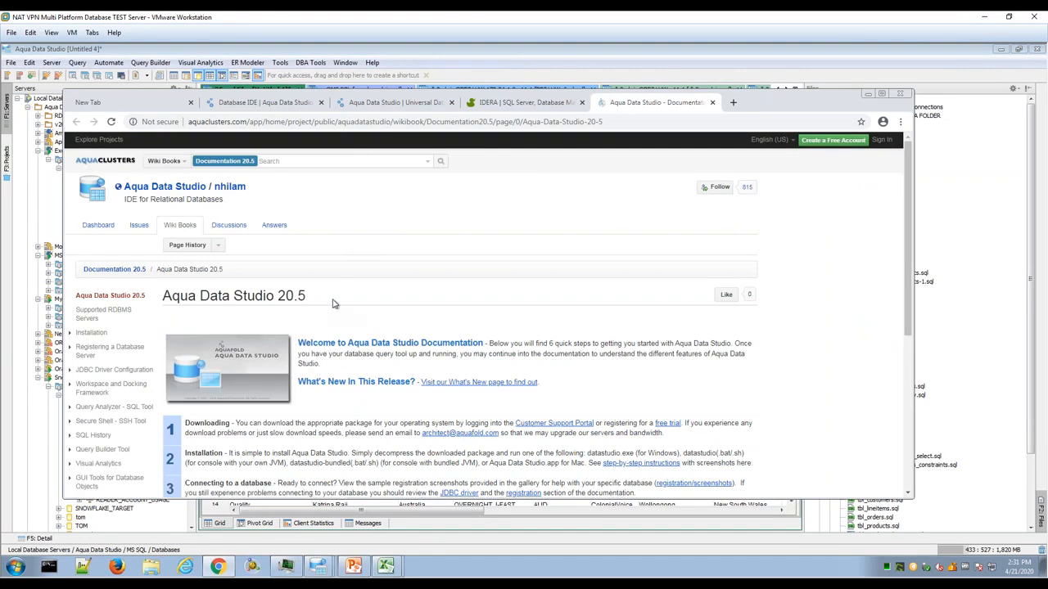
scroll(333, 282, "down", 2)
left_click(109, 357)
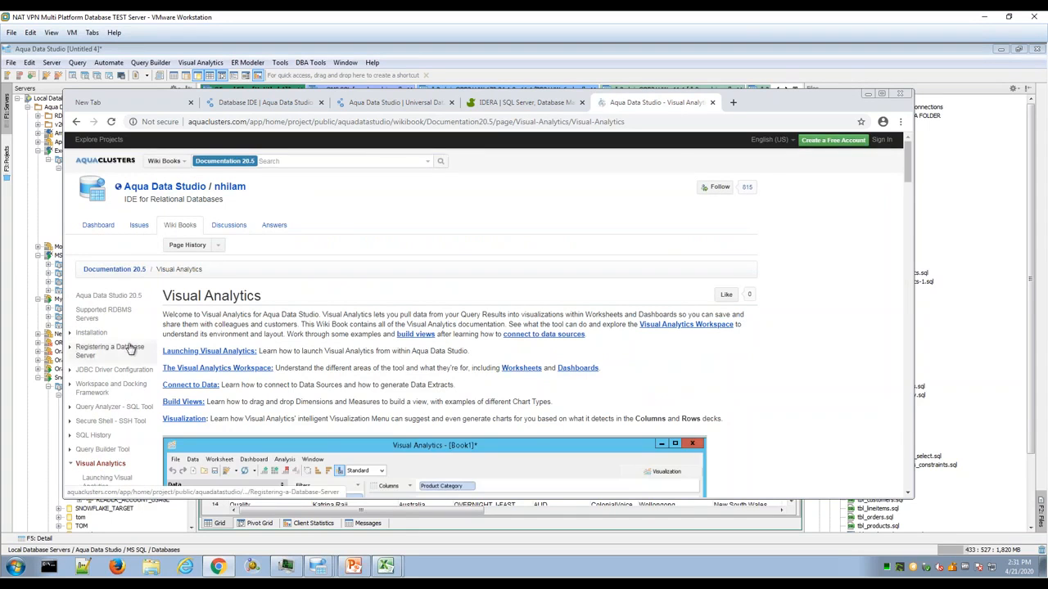
scroll(192, 305, "down", 3)
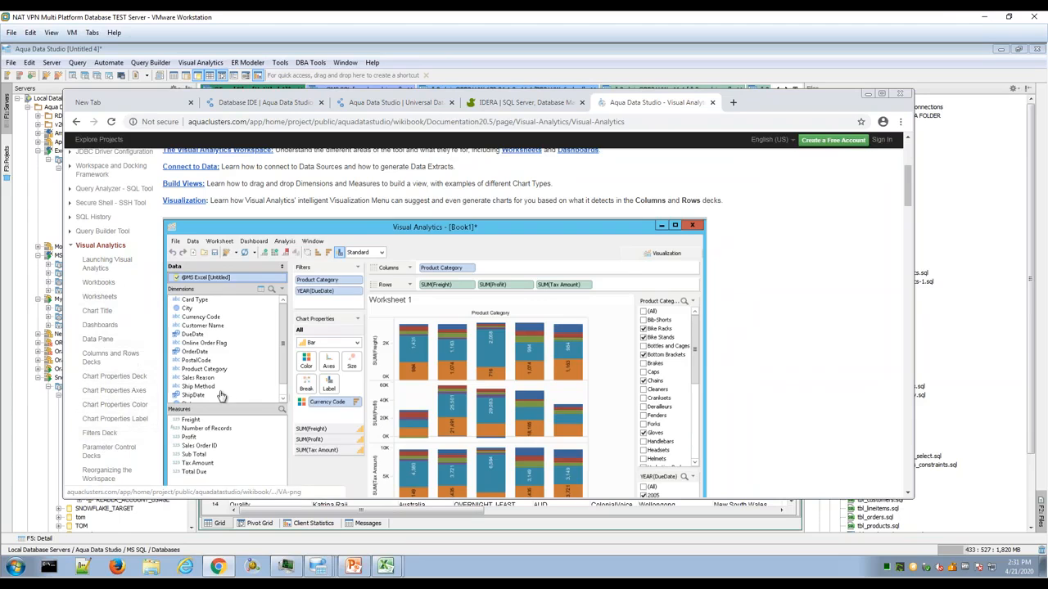
scroll(222, 396, "up", 5)
left_click(868, 94)
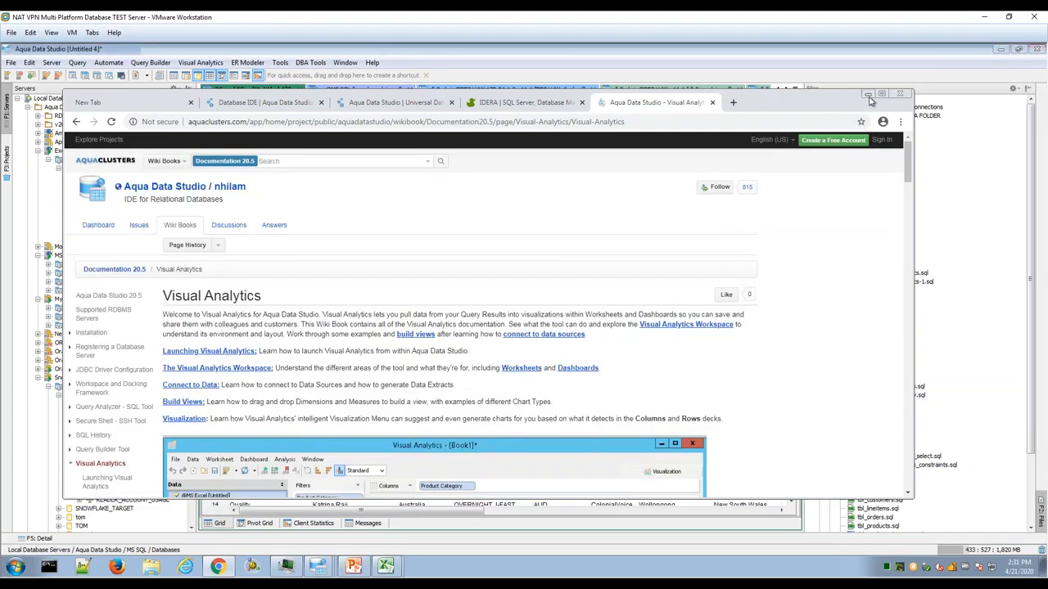
Step: Check the open Book2 workbook's units-in-stock chart, and bring the Book3 dashboard to the front
mouse_move(319, 568)
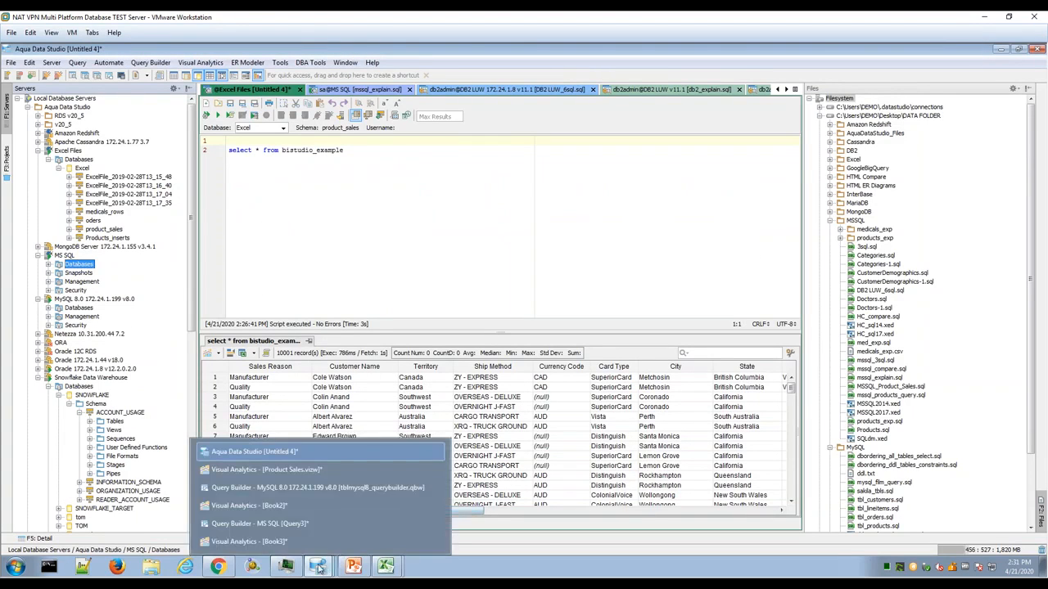
left_click(319, 509)
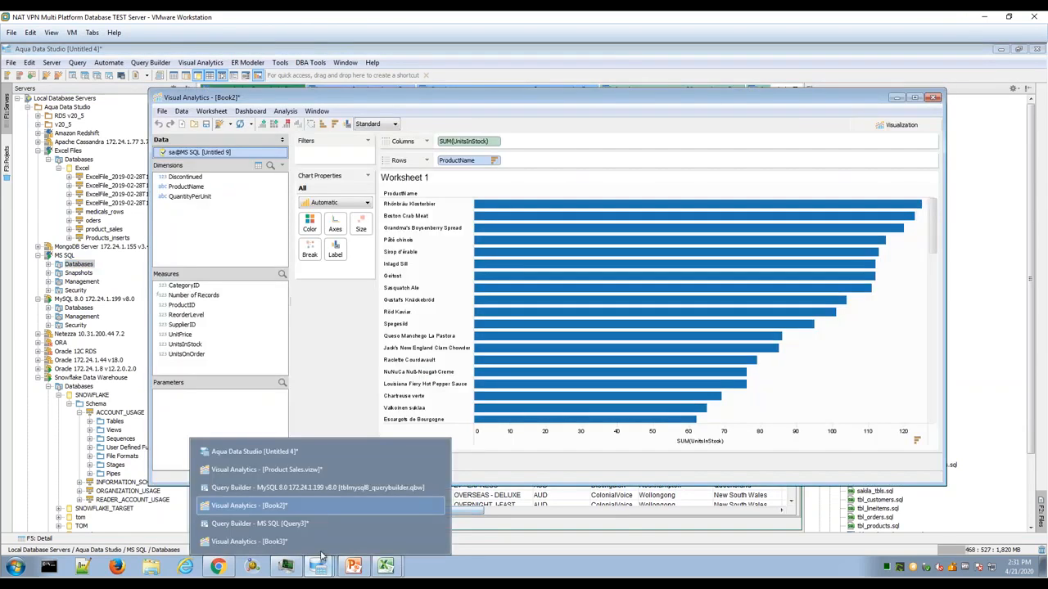
left_click(322, 547)
left_click_drag(419, 100, 460, 117)
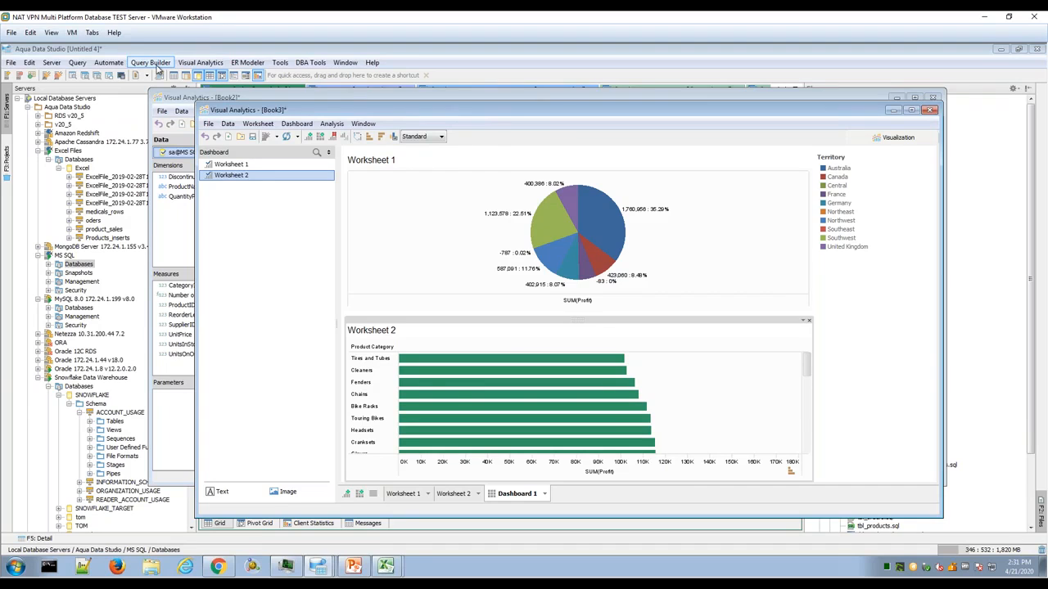
Step: Open the recent diagram SnowflakeDW_ER.xed in the ER Modeler and look over its tables and overview
left_click(247, 64)
mouse_move(279, 98)
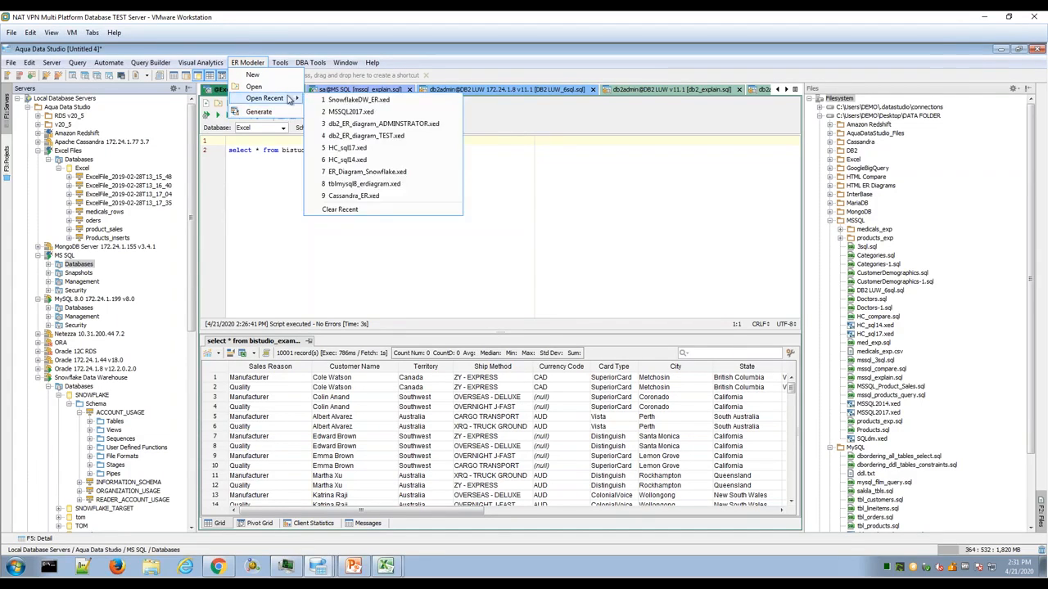
left_click(340, 100)
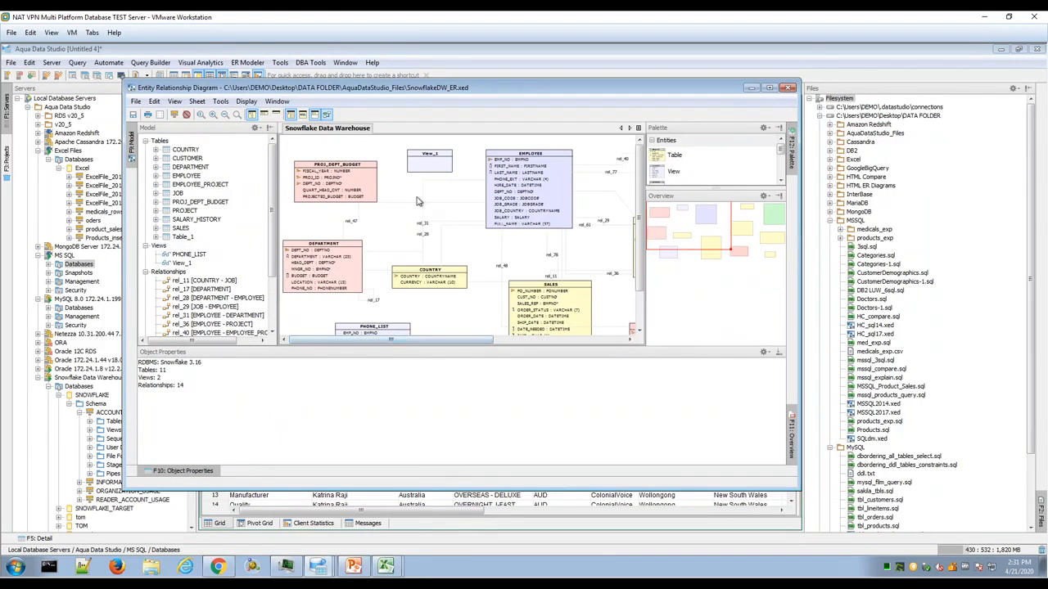
left_click_drag(380, 91, 476, 101)
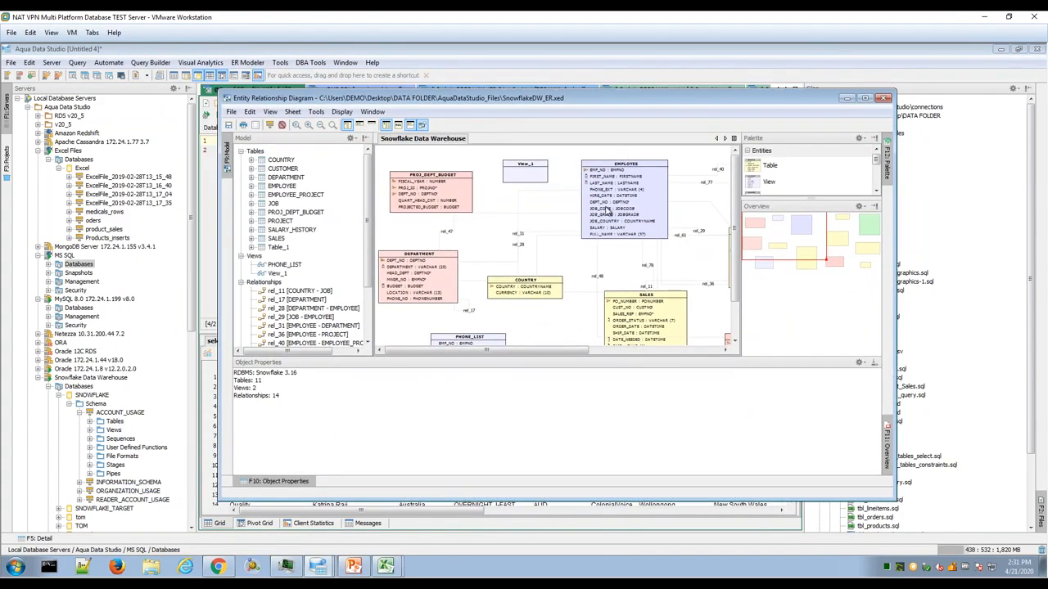
left_click_drag(774, 249, 775, 272)
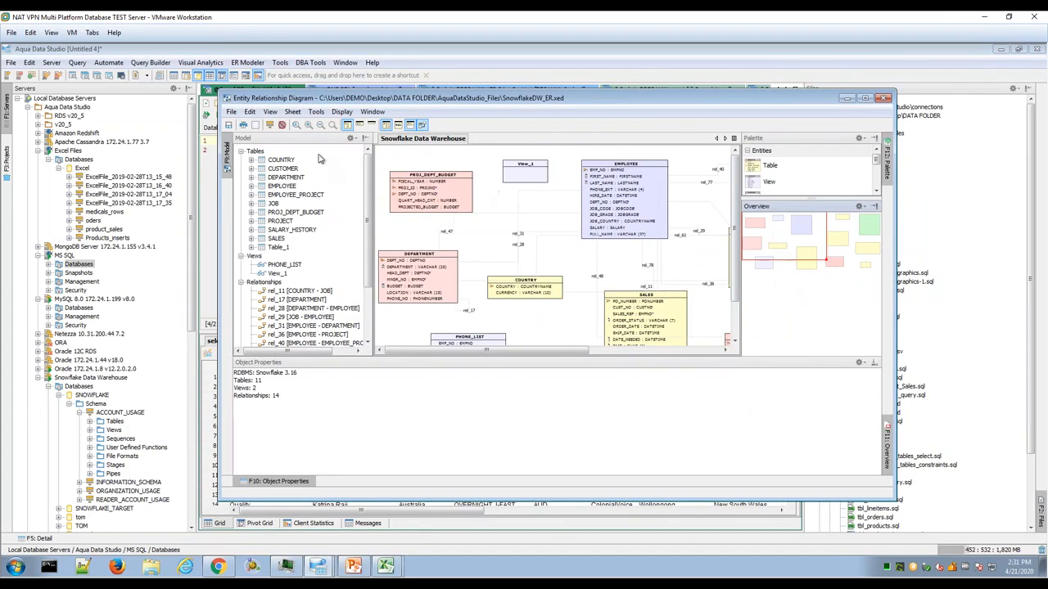
Step: Collapse Excel Files, expand the MS SQL databases in the server tree, and review the tools offered for the Healthcare database
left_click(248, 63)
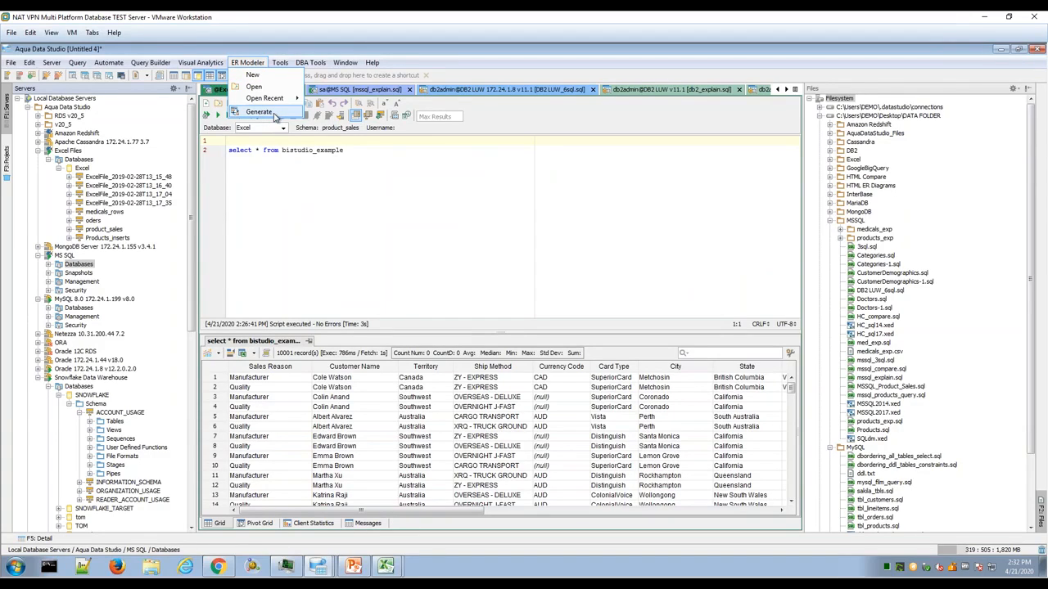
left_click(41, 155)
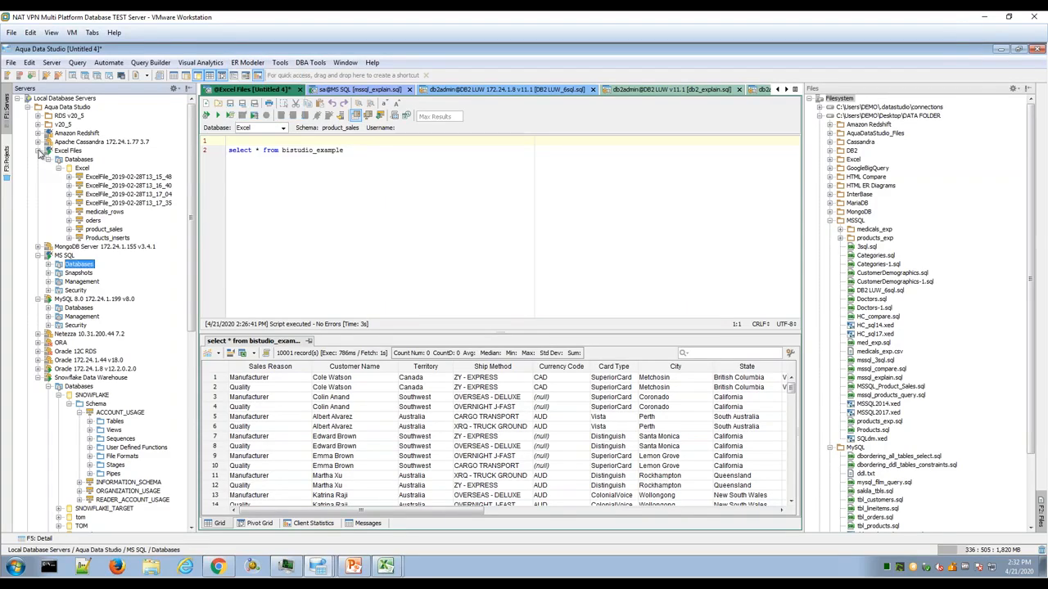
left_click(37, 151)
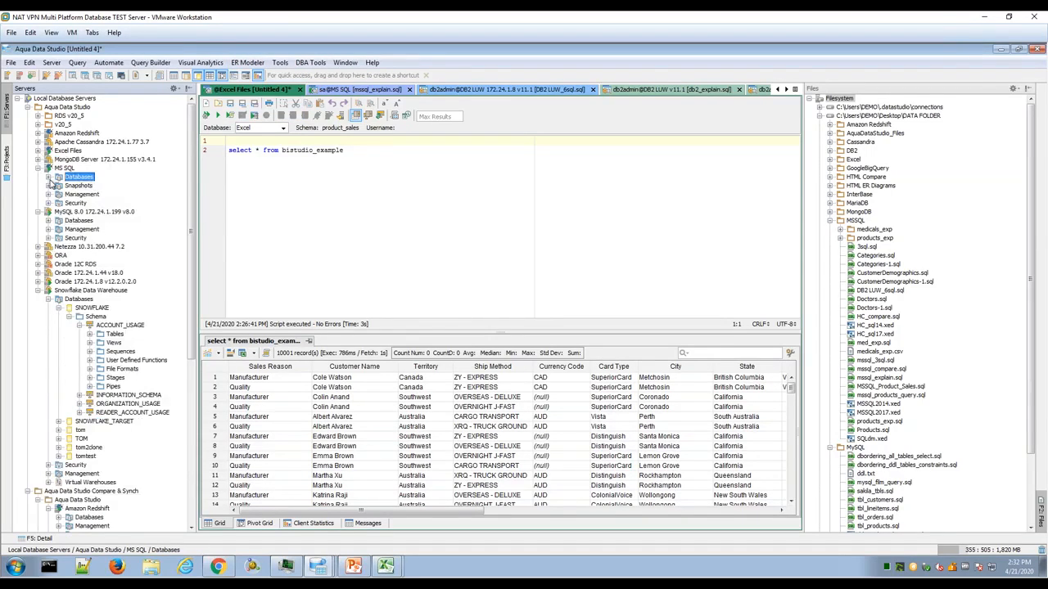
left_click(49, 179)
right_click(90, 187)
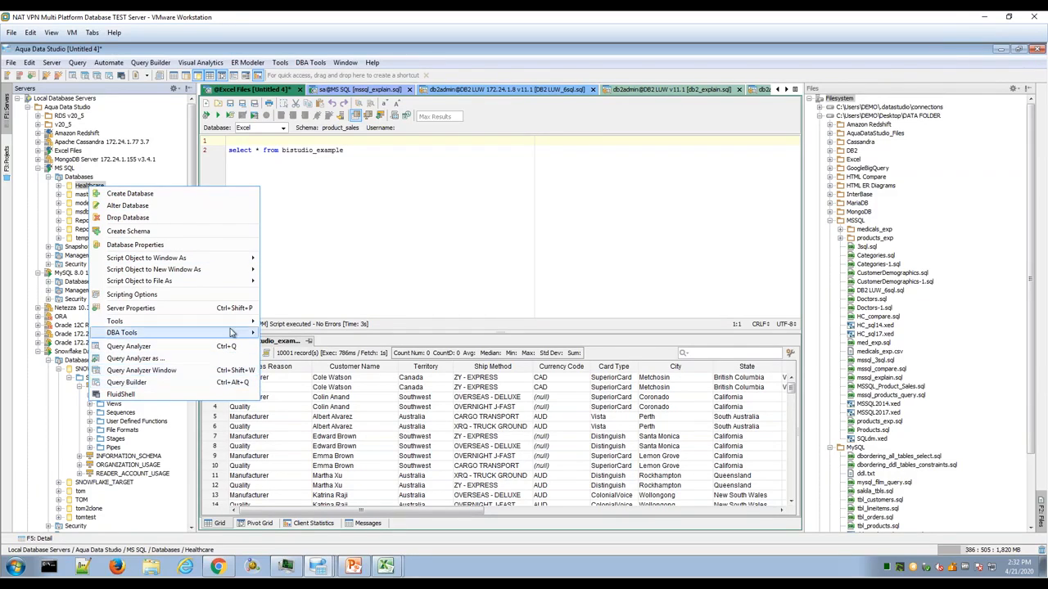
mouse_move(232, 324)
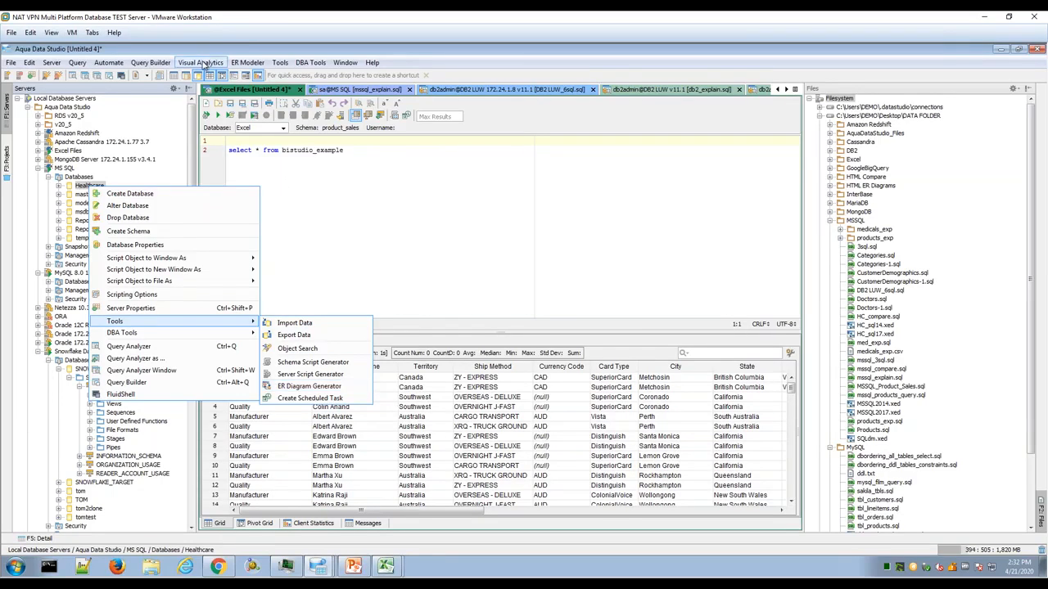
Step: Create a new entity relationship diagram for MS SQL Server version 2017
left_click(237, 63)
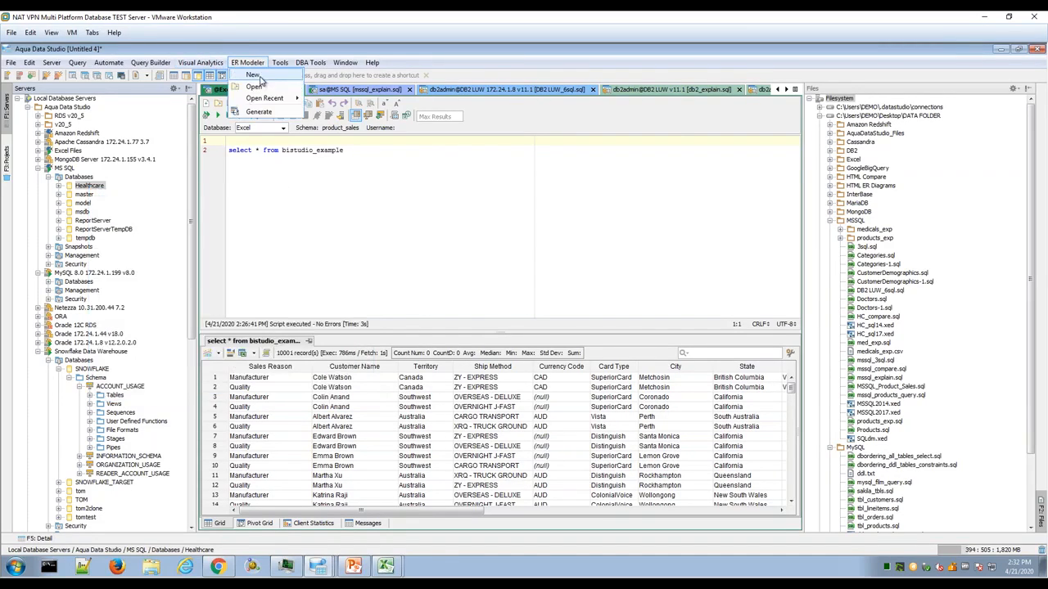
left_click(259, 78)
left_click_drag(406, 147, 288, 119)
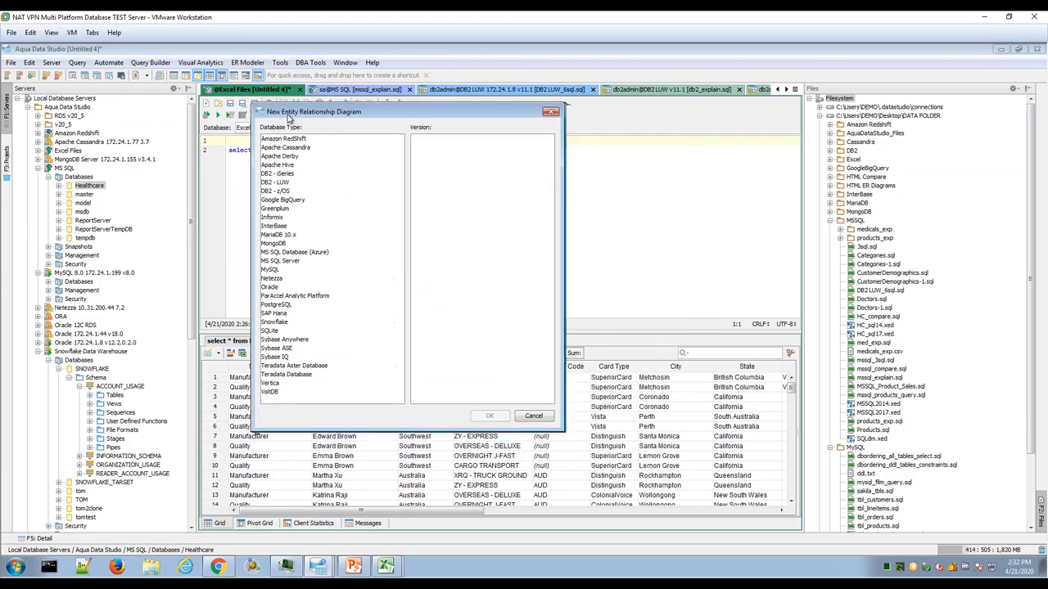
left_click(282, 262)
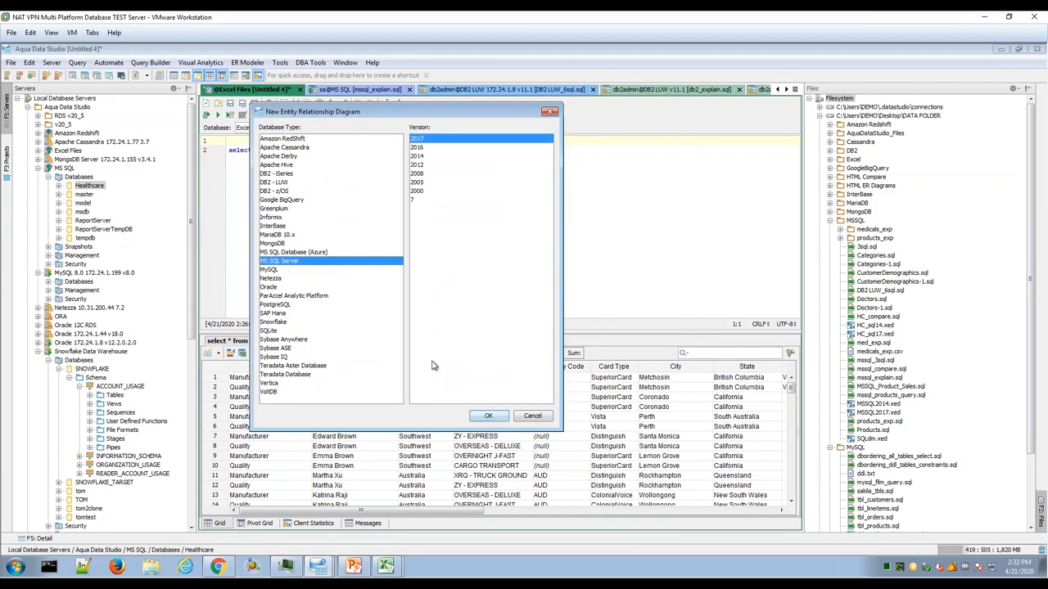
left_click(482, 416)
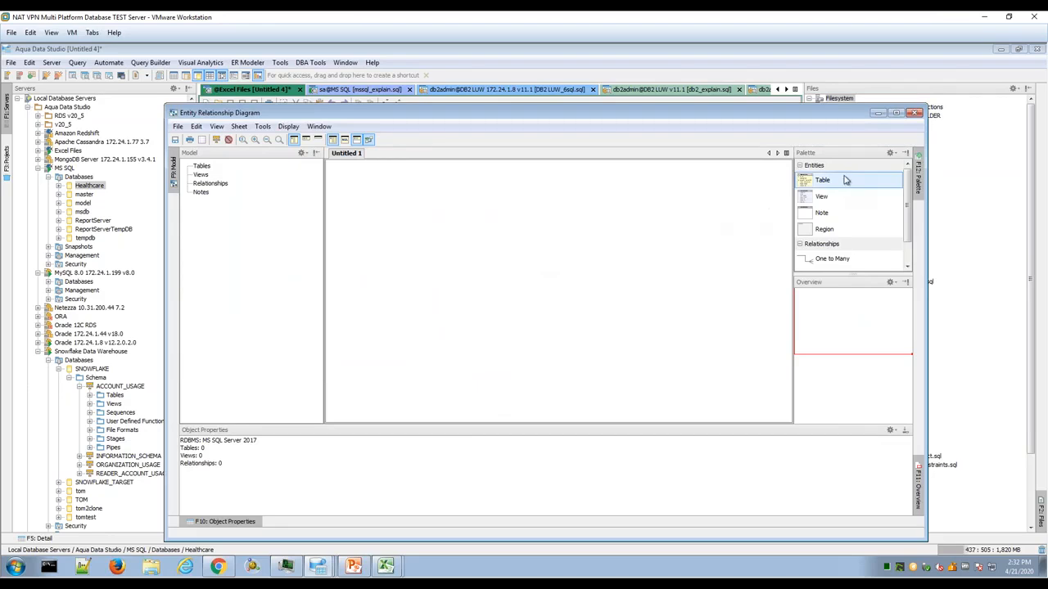
Step: Place two new tables side by side in the upper part of the blank diagram
left_click(841, 184)
left_click(442, 209)
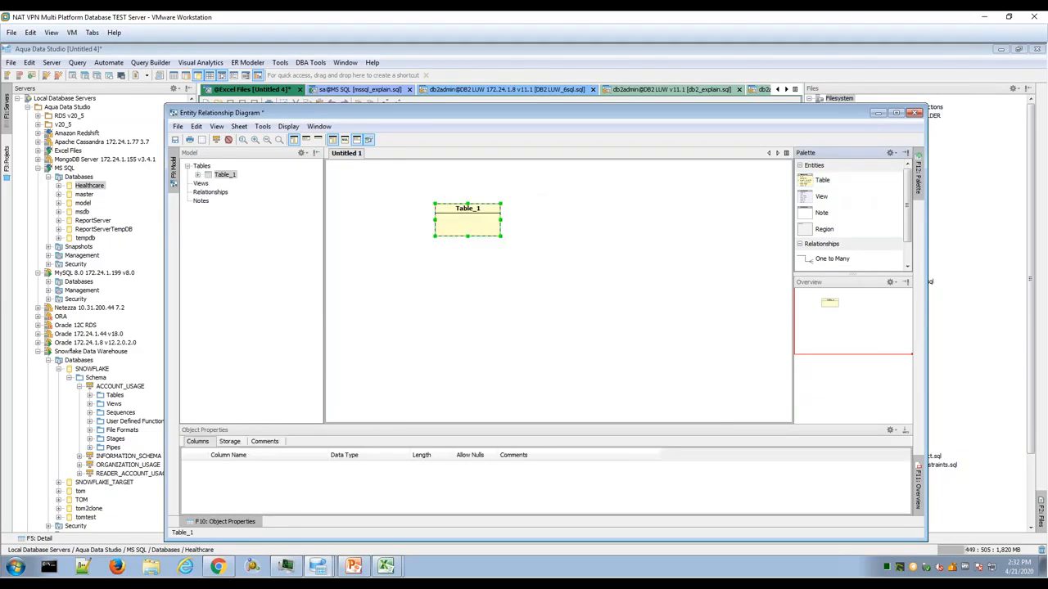
left_click(822, 183)
left_click(671, 220)
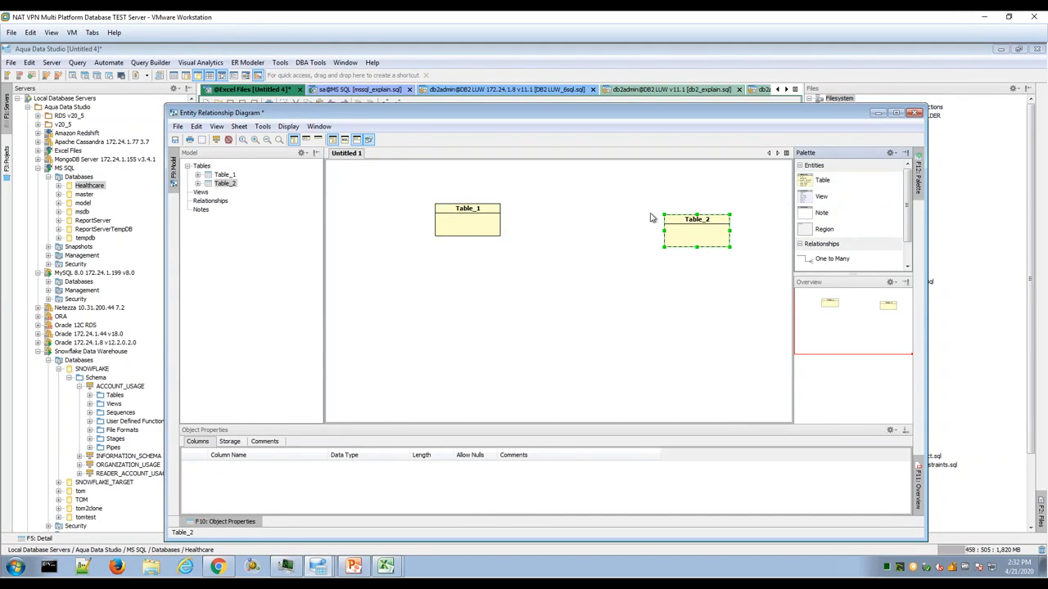
Step: Review the general, storage and comments properties of Table_1, and close them without changes
double_click(485, 219)
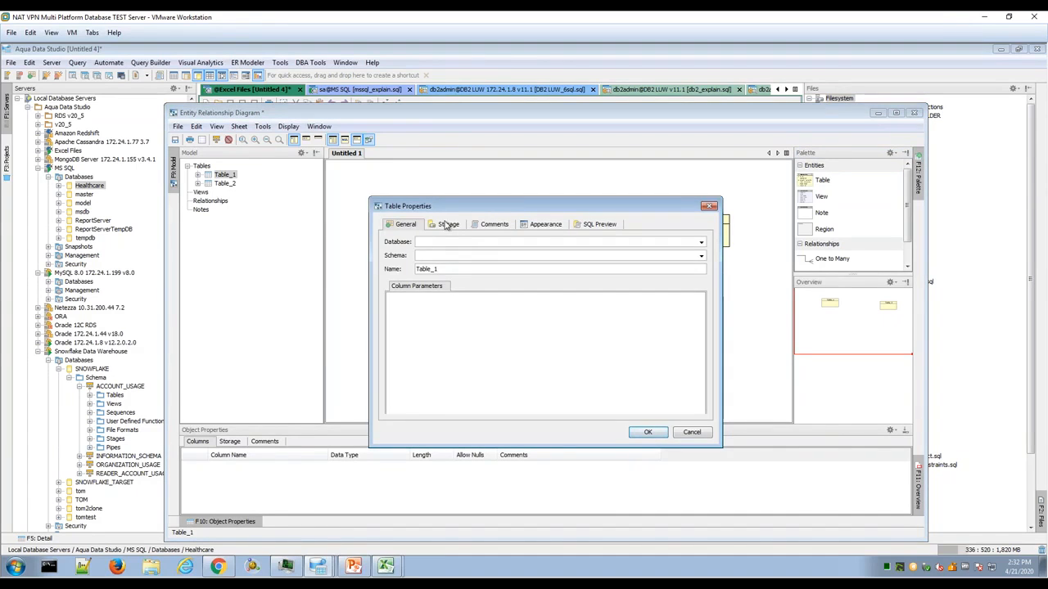
left_click(447, 224)
left_click(492, 225)
left_click(404, 225)
left_click(691, 432)
Step: Try to draw a one-to-many relationship from Table_1 to Table_2
left_click(829, 258)
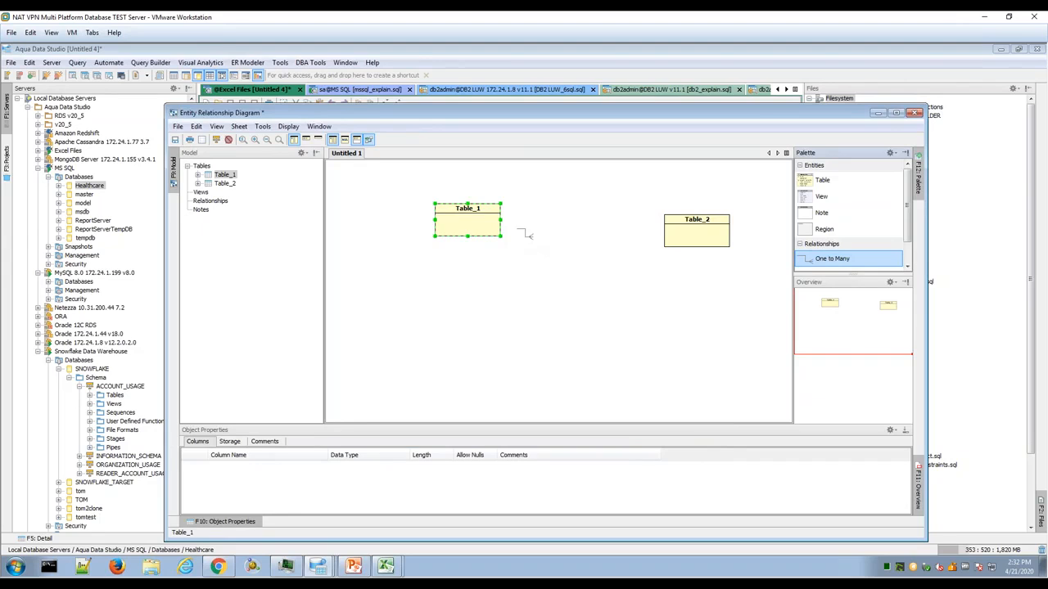
left_click_drag(498, 226, 682, 237)
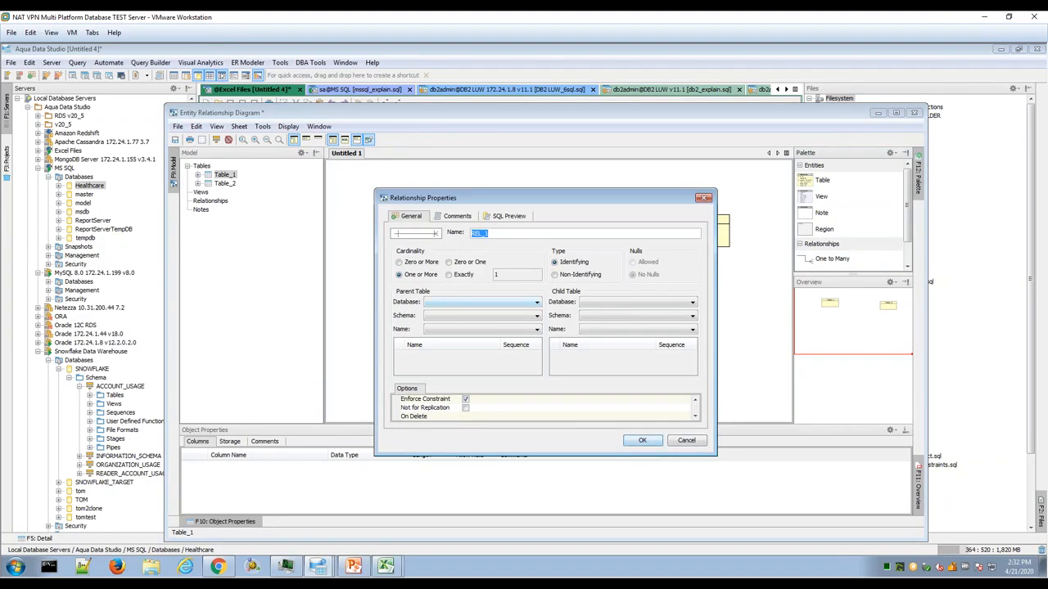
left_click(681, 444)
Step: Review the script, report, comparison and conversion tools available for the diagram, and shift the diagram window slightly
left_click(262, 126)
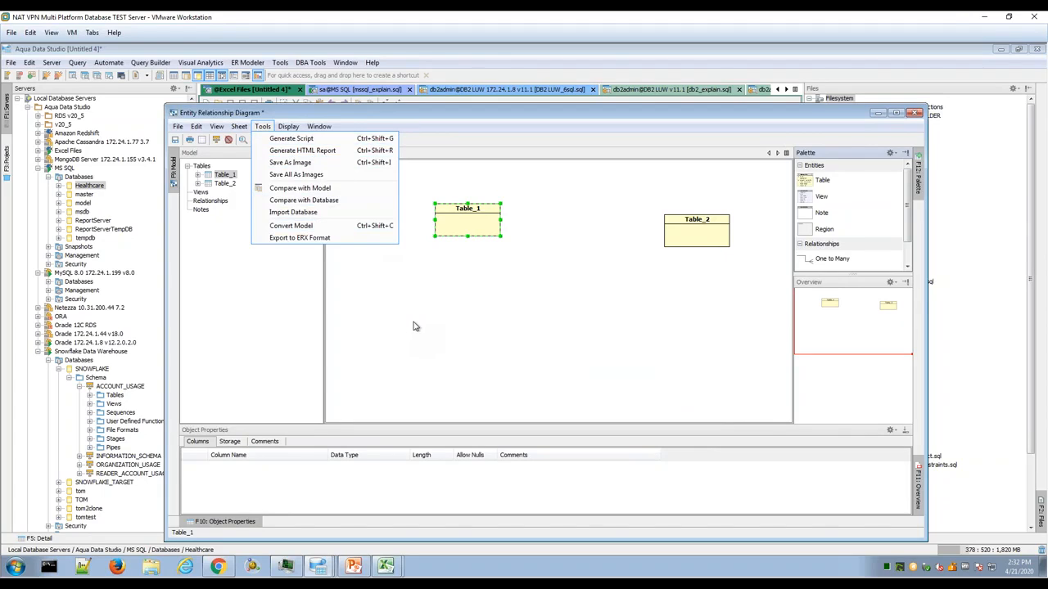
left_click(414, 268)
left_click_drag(422, 116, 376, 117)
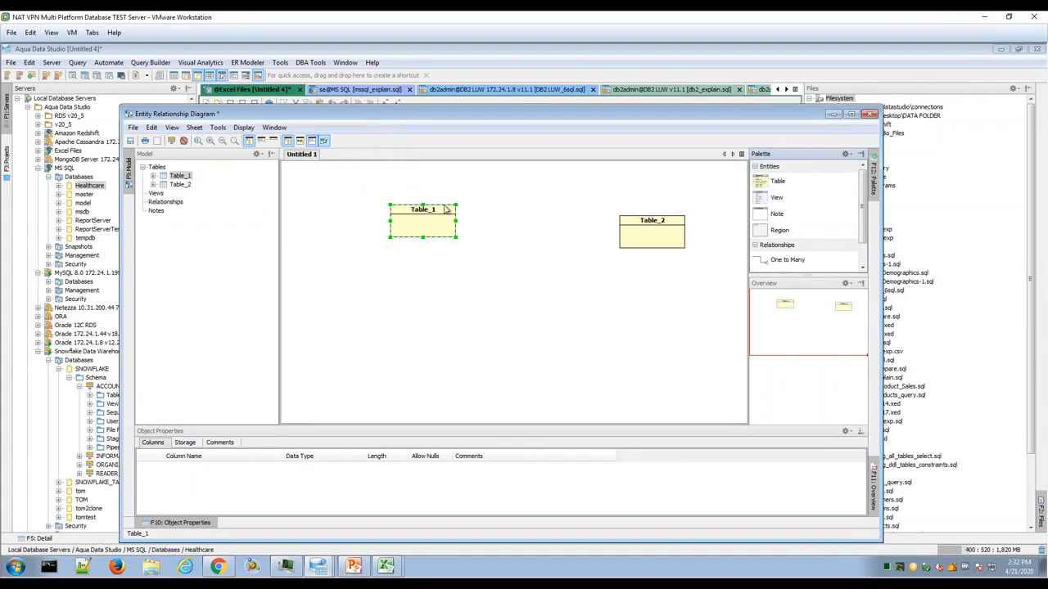
Step: Add a third table below and between Table_1 and Table_2, and minimize the diagram window
left_click(777, 181)
left_click(498, 293)
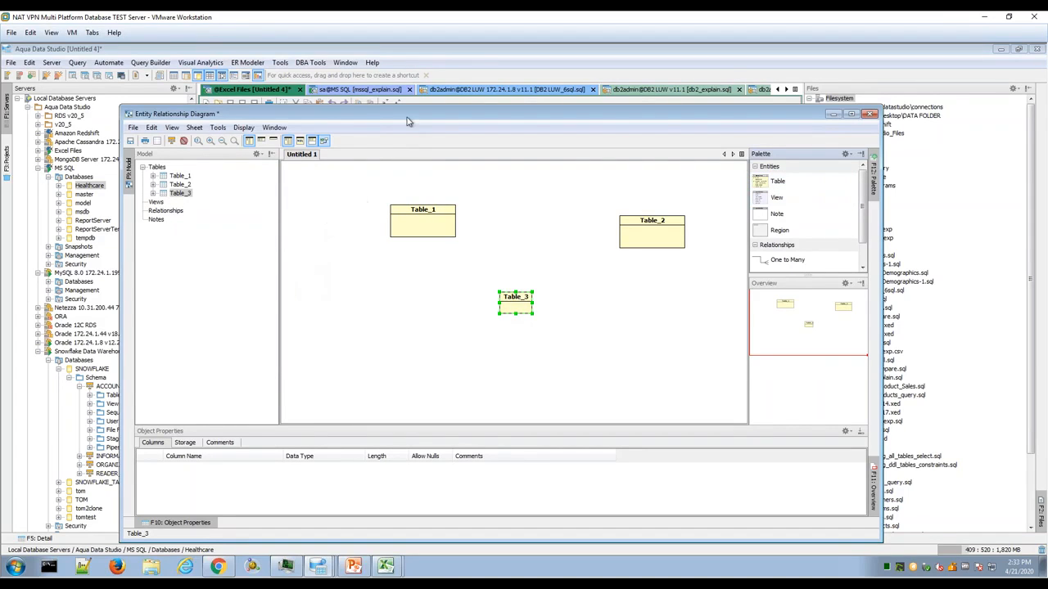
left_click_drag(409, 121, 417, 147)
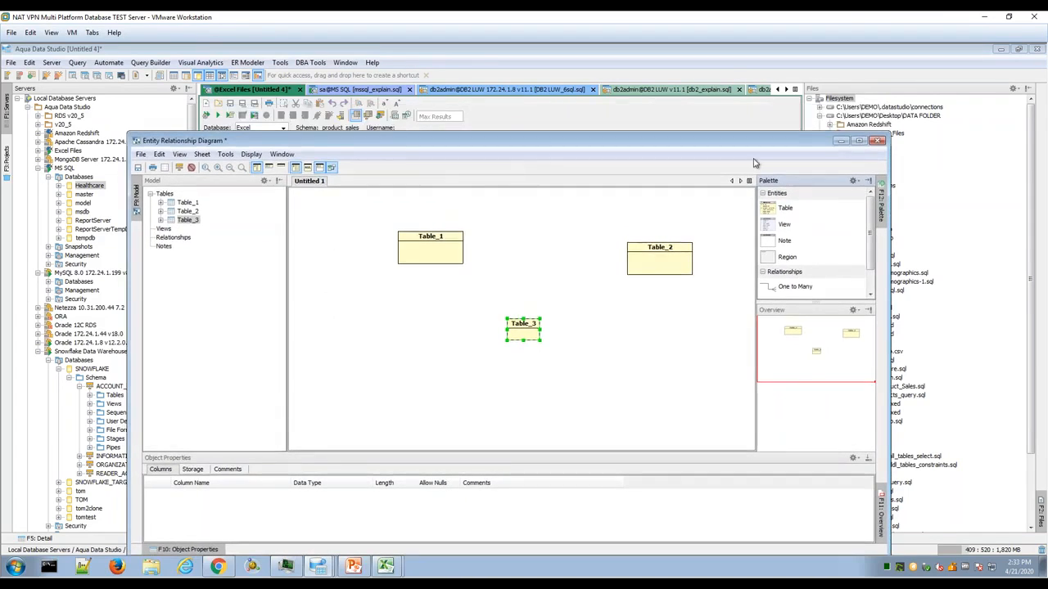
left_click(839, 143)
Step: Start generating an ER diagram from the MS SQL server in the Aqua Data Studio group with the default connection
left_click(100, 186)
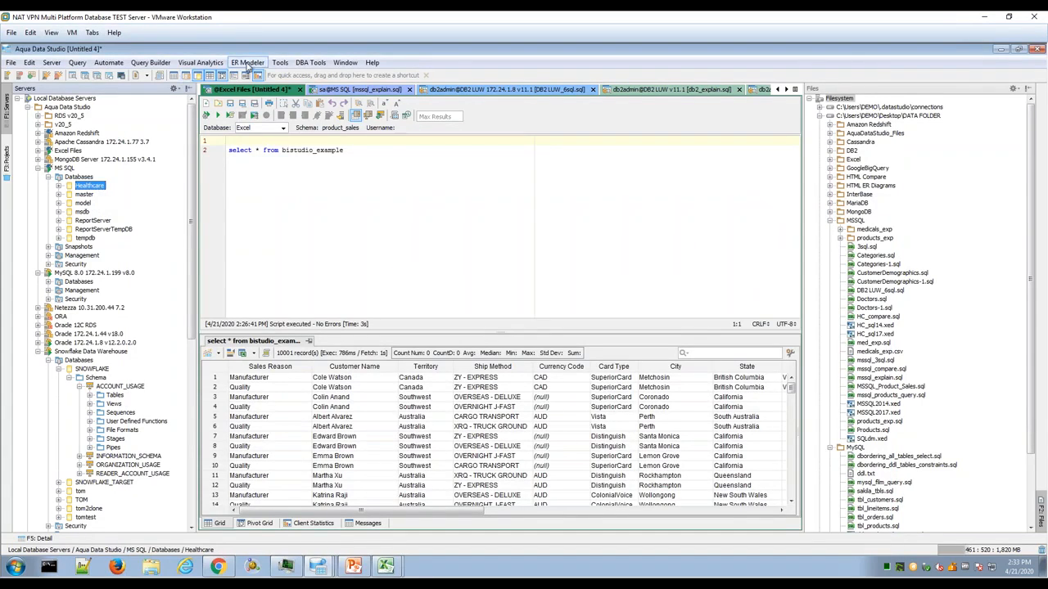
left_click(247, 62)
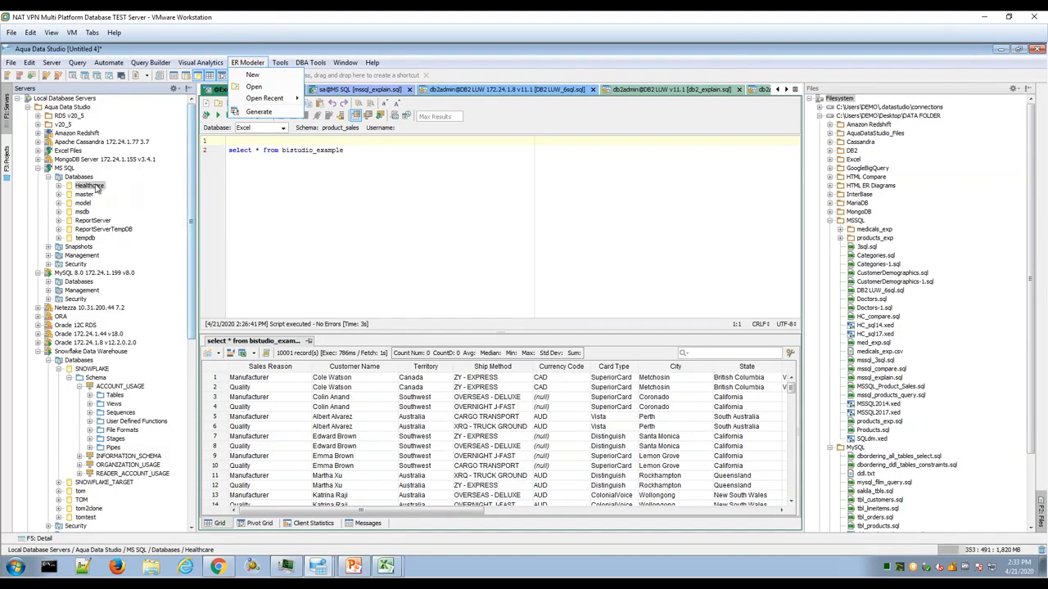
left_click(285, 115)
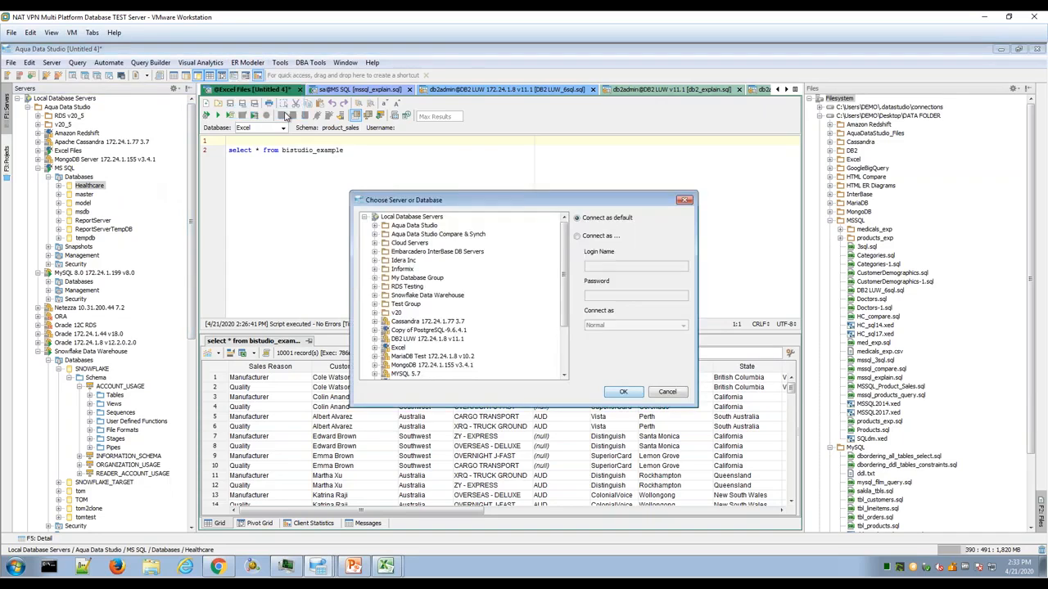
left_click_drag(430, 205, 359, 189)
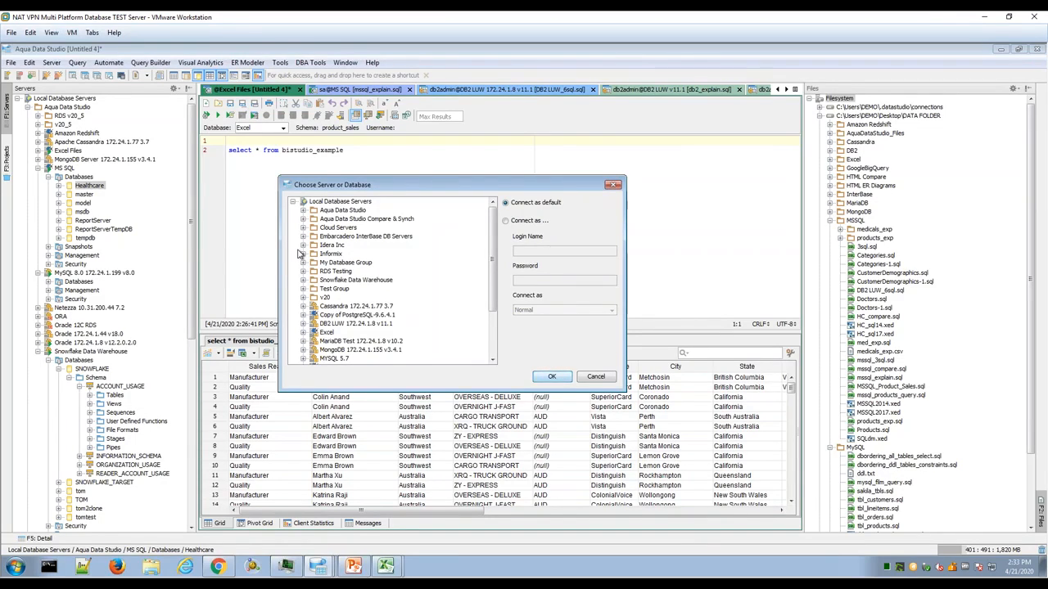
scroll(303, 311, "down", 2)
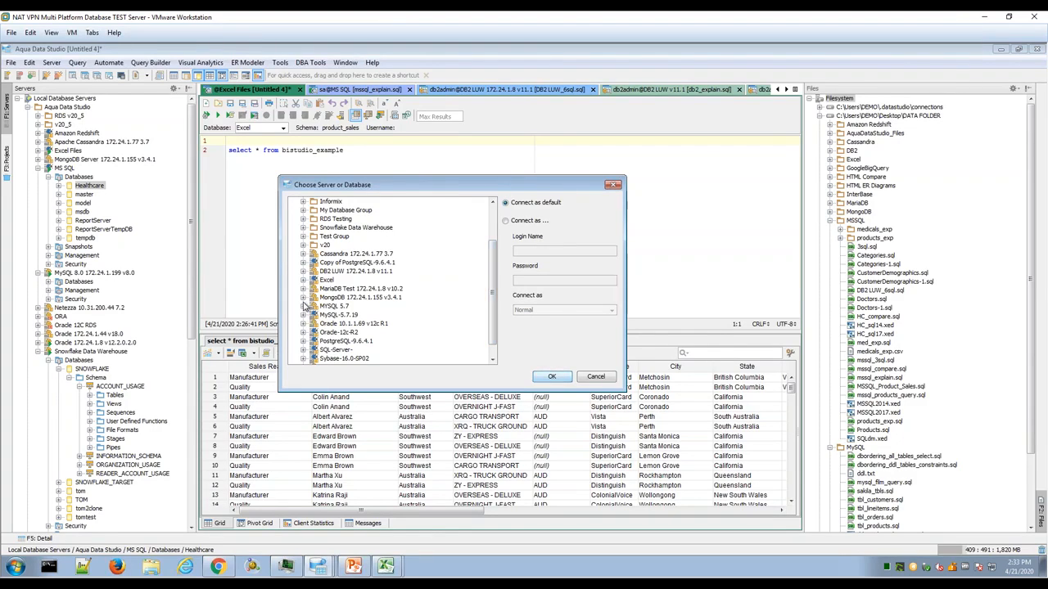
scroll(307, 307, "down", 1)
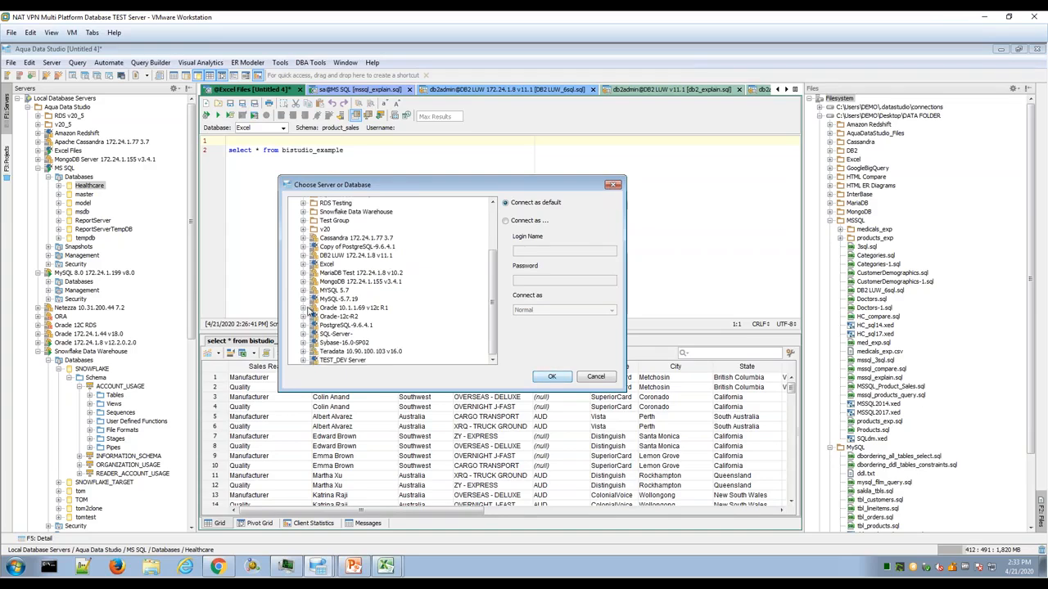
scroll(309, 308, "up", 3)
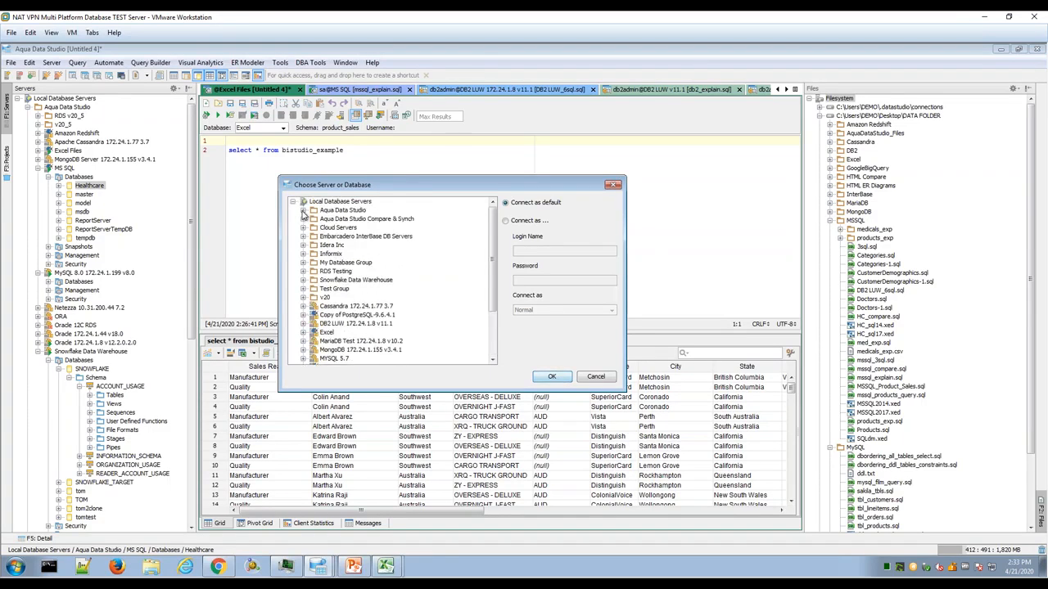
scroll(303, 215, "up", 3)
left_click(314, 271)
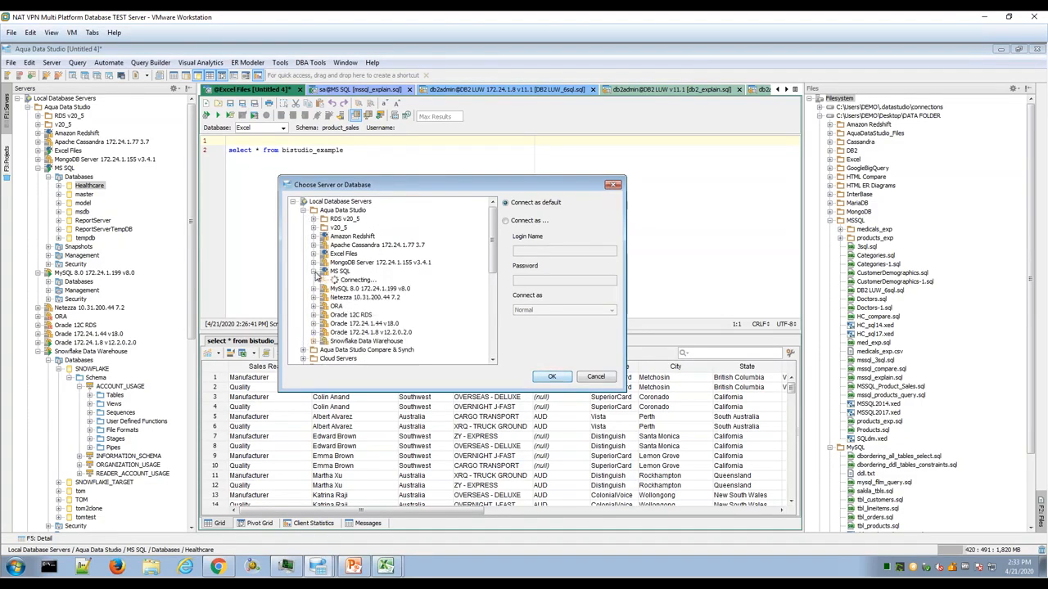
left_click(353, 280)
left_click(551, 376)
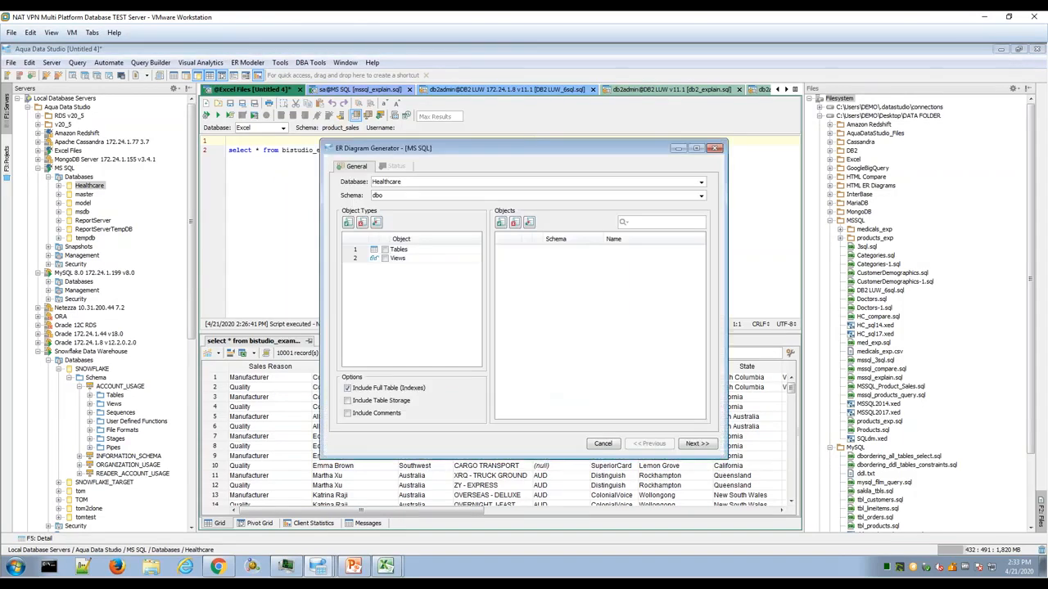
Step: Generate the diagram from all tables of the Healthcare database's dbo schema, leaving out the views
left_click(347, 222)
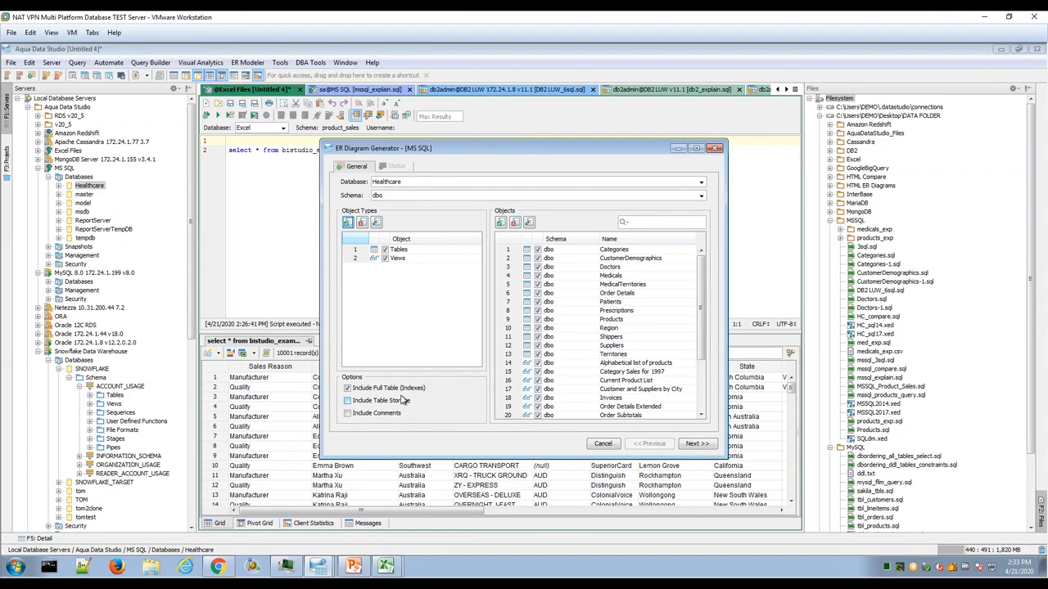
left_click(386, 259)
left_click_drag(437, 153, 361, 153)
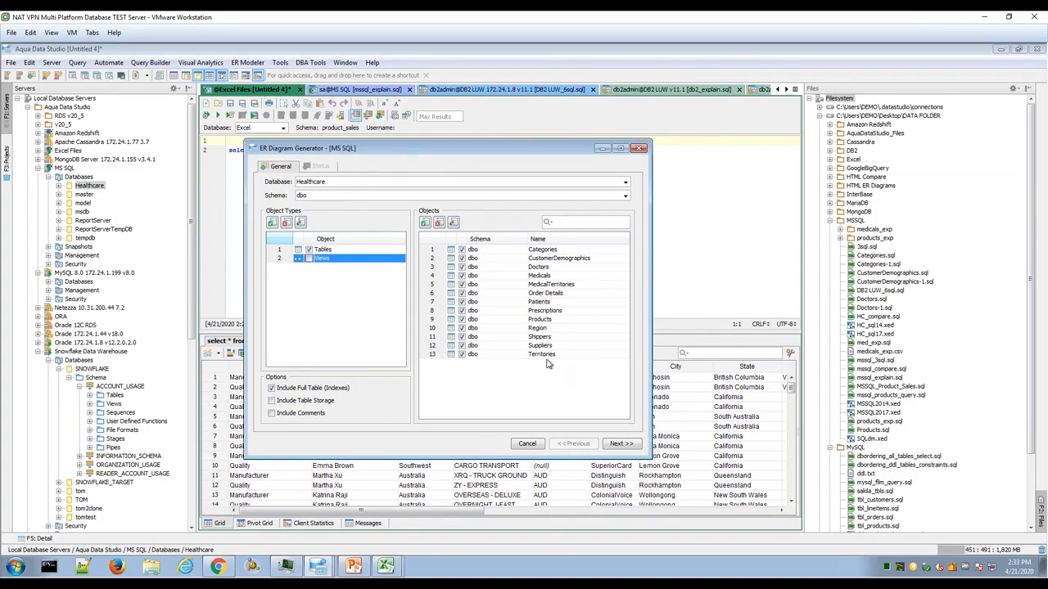
left_click(634, 448)
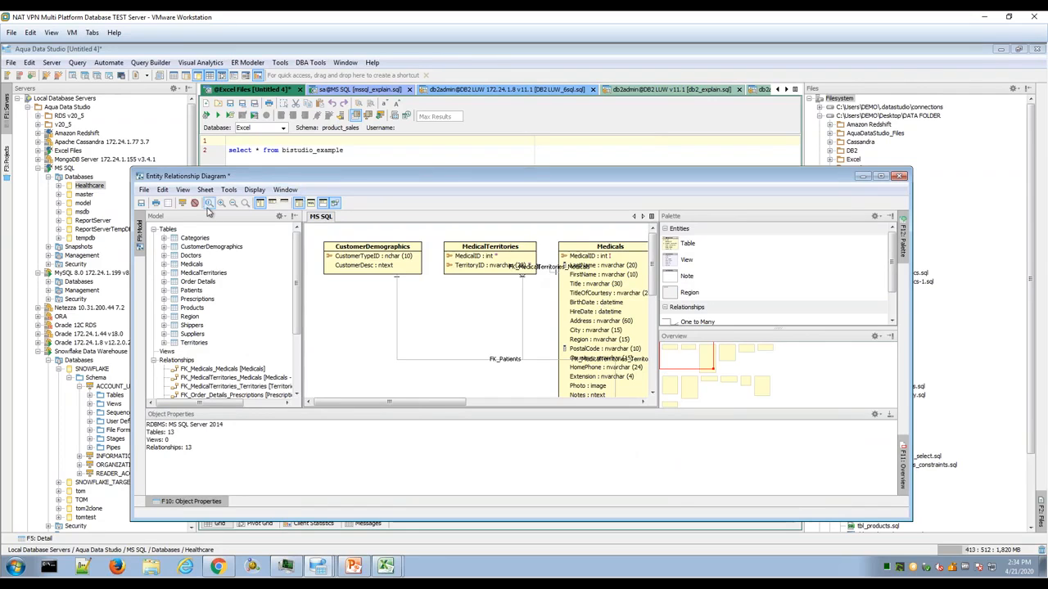
Step: Zoom out the generated diagram and enlarge its window to fit all the tables
left_click(233, 204)
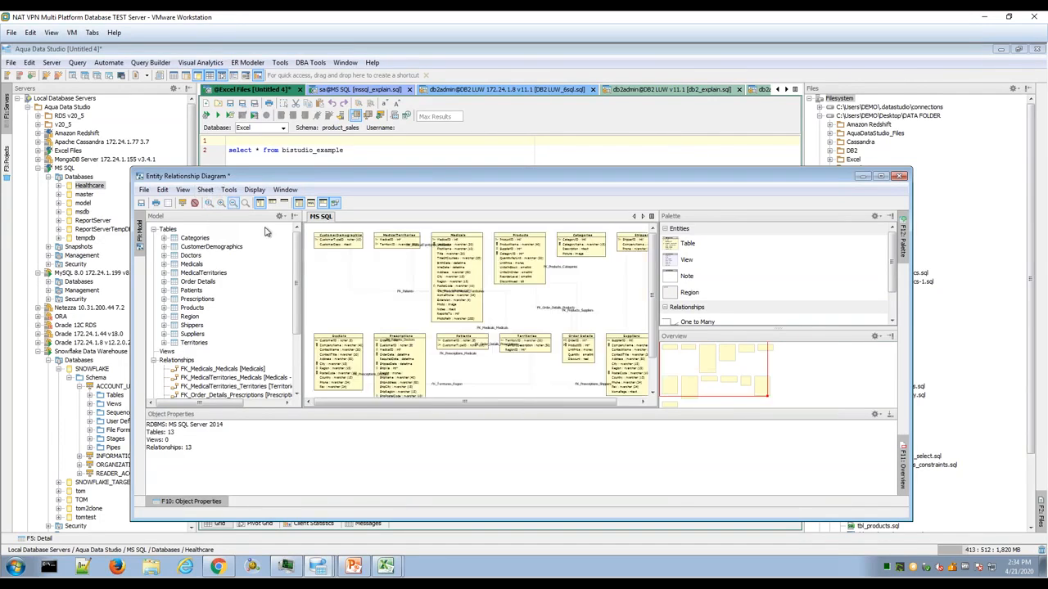
left_click(228, 190)
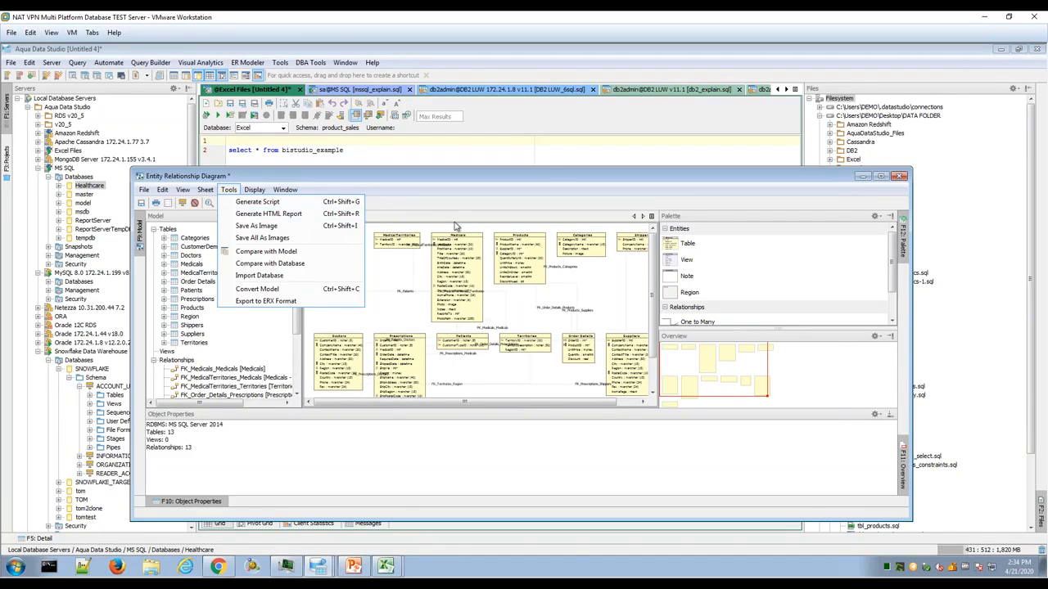
left_click(428, 294)
left_click_drag(129, 174, 102, 101)
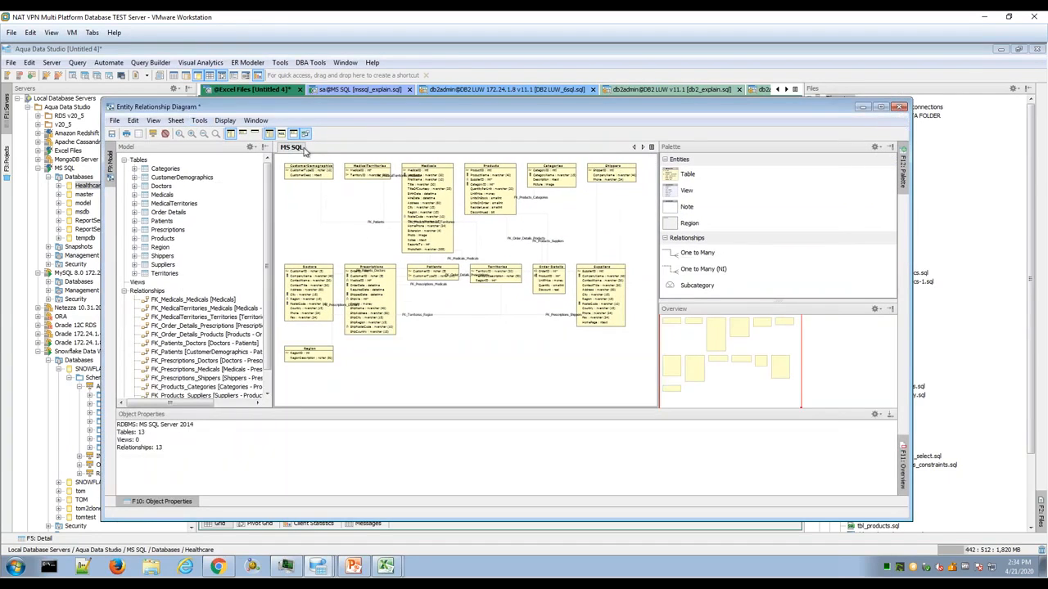
Step: Review the general properties and SQL preview of the Medicals table, and close them without changes
double_click(428, 203)
left_click_drag(444, 197, 455, 218)
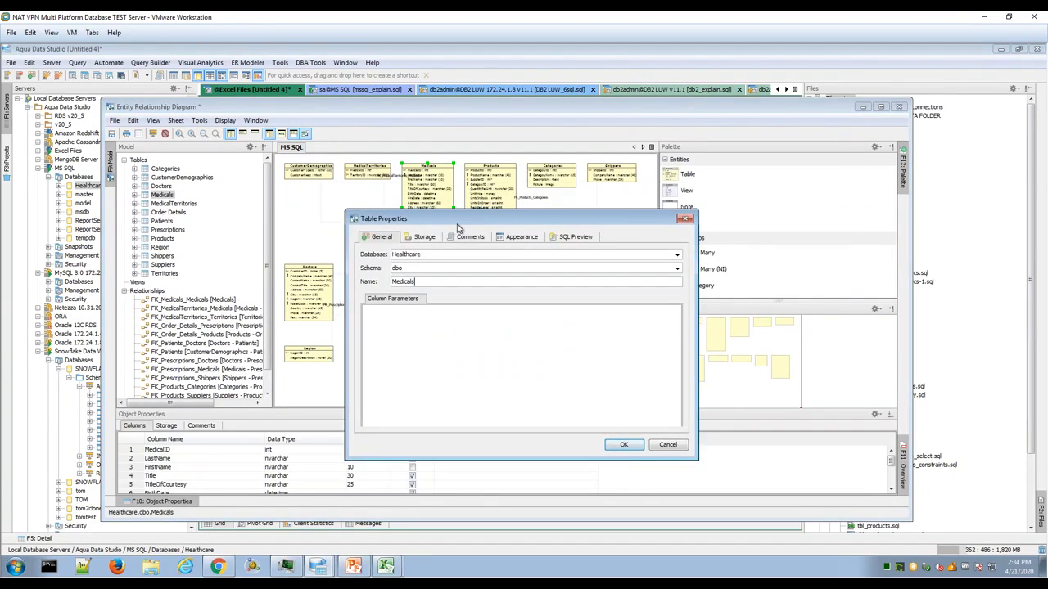
left_click(576, 236)
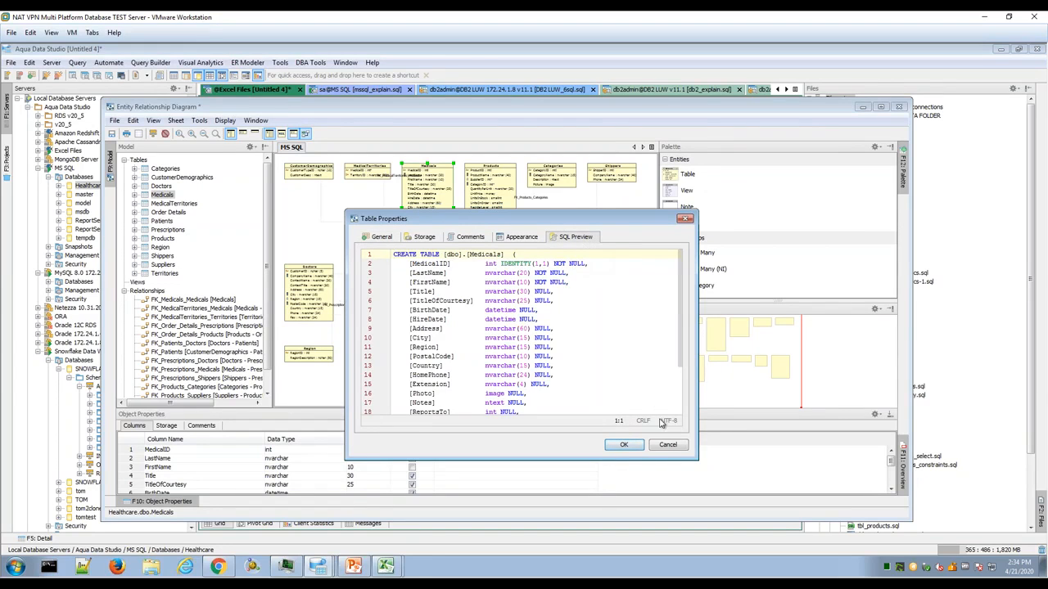
left_click(669, 445)
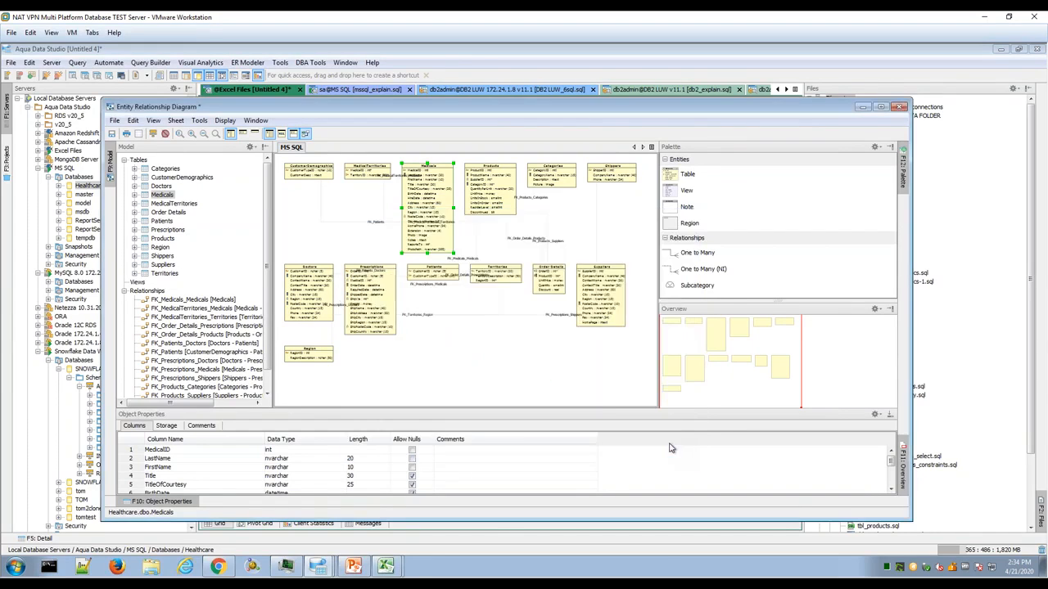
Step: Add a new table in the empty area below the Territories table, and select the relationship between Region and Territories
left_click(704, 174)
left_click(466, 363)
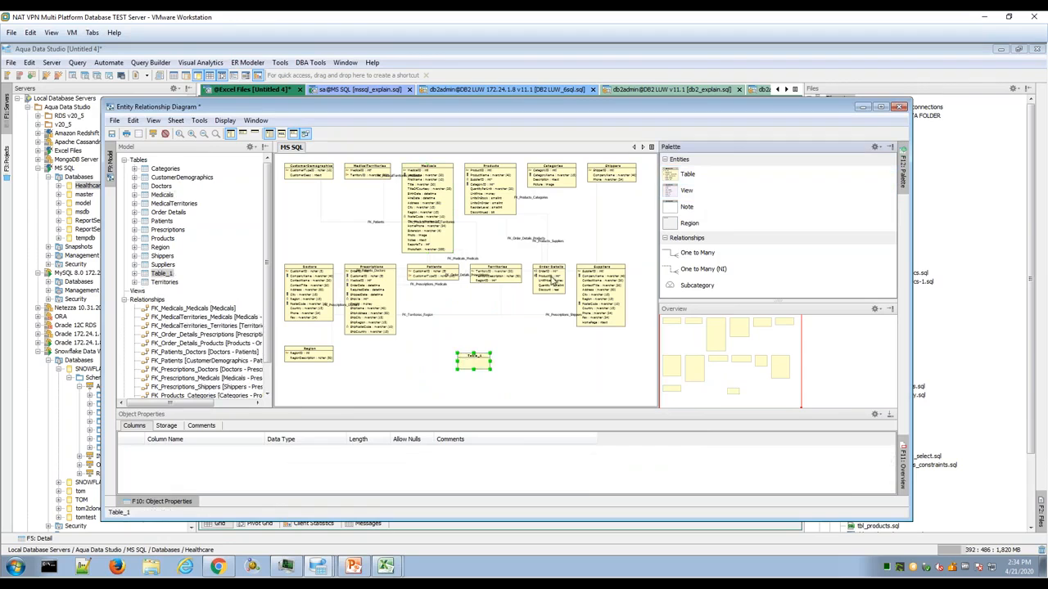
left_click(419, 373)
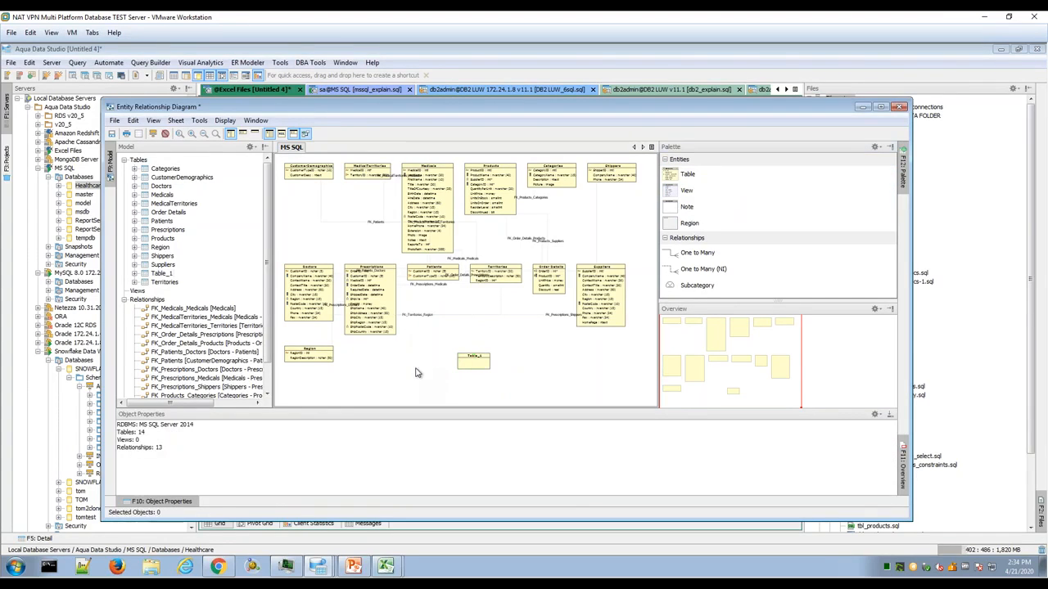
left_click(375, 319)
Step: Generate a script from the diagram covering all tables, views and indexes in all databases and schemas
left_click(199, 121)
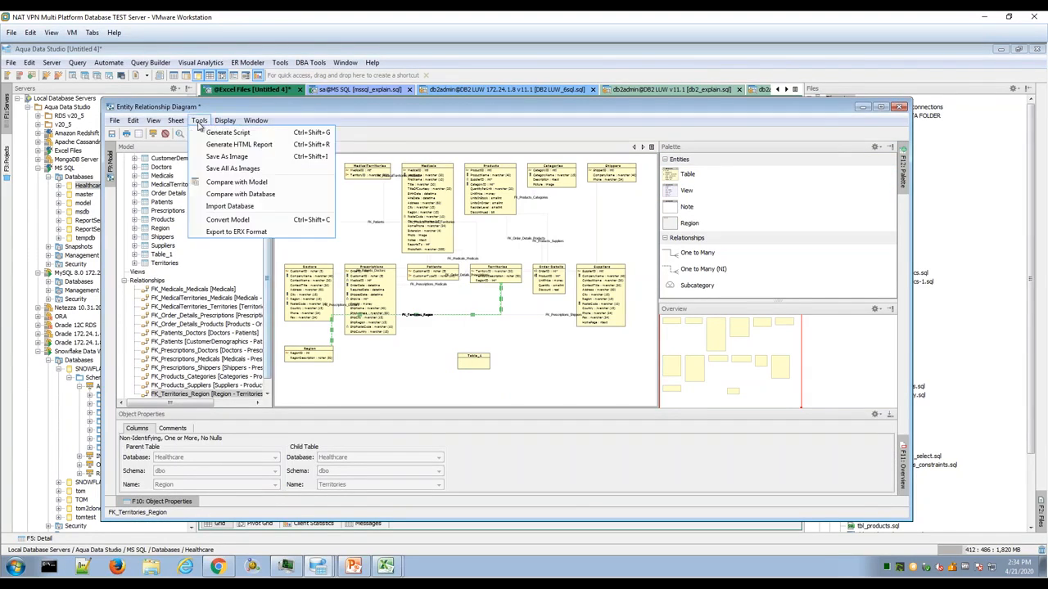
left_click(233, 133)
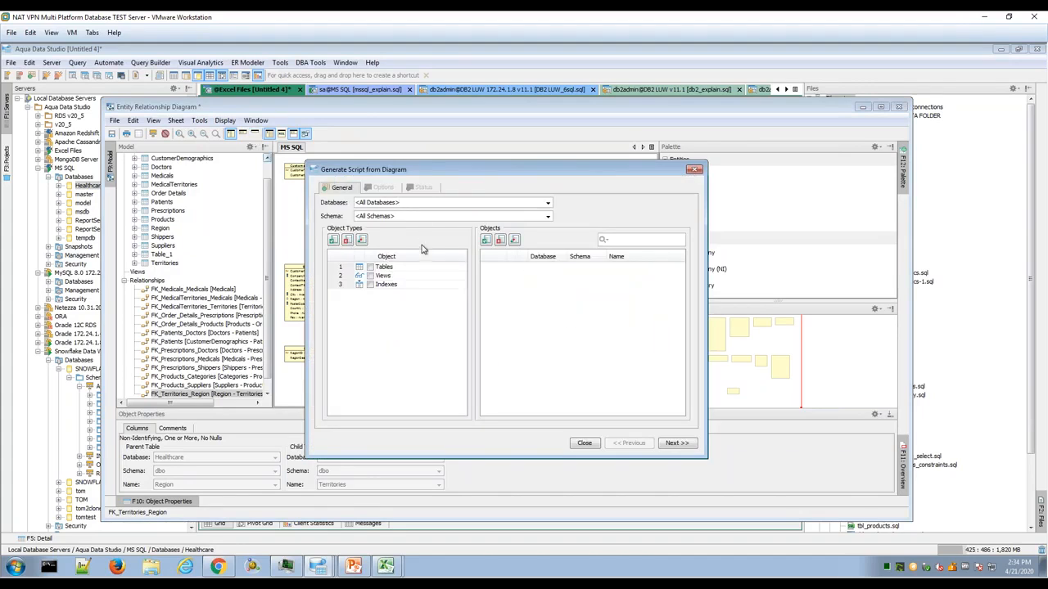
left_click(333, 240)
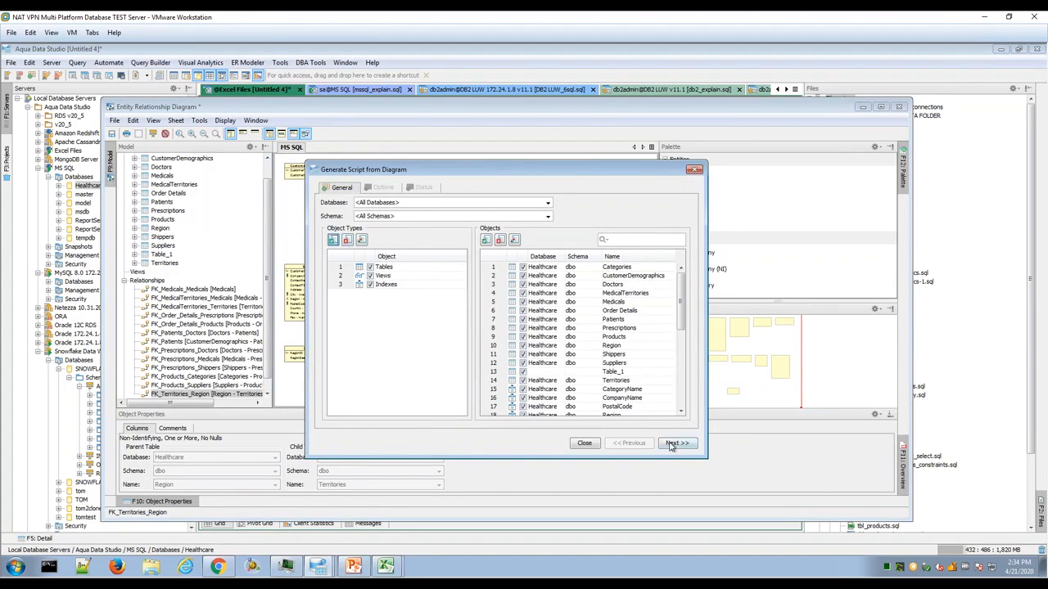
left_click(672, 443)
left_click(671, 444)
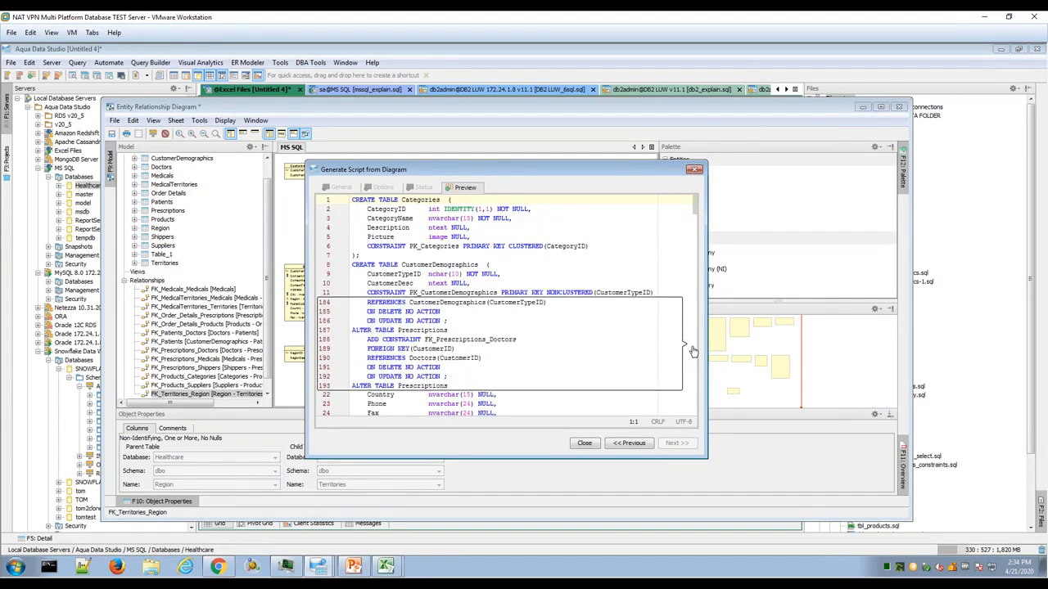
Step: Review the generated script through its foreign key and index statements, and close the preview
left_click(692, 393)
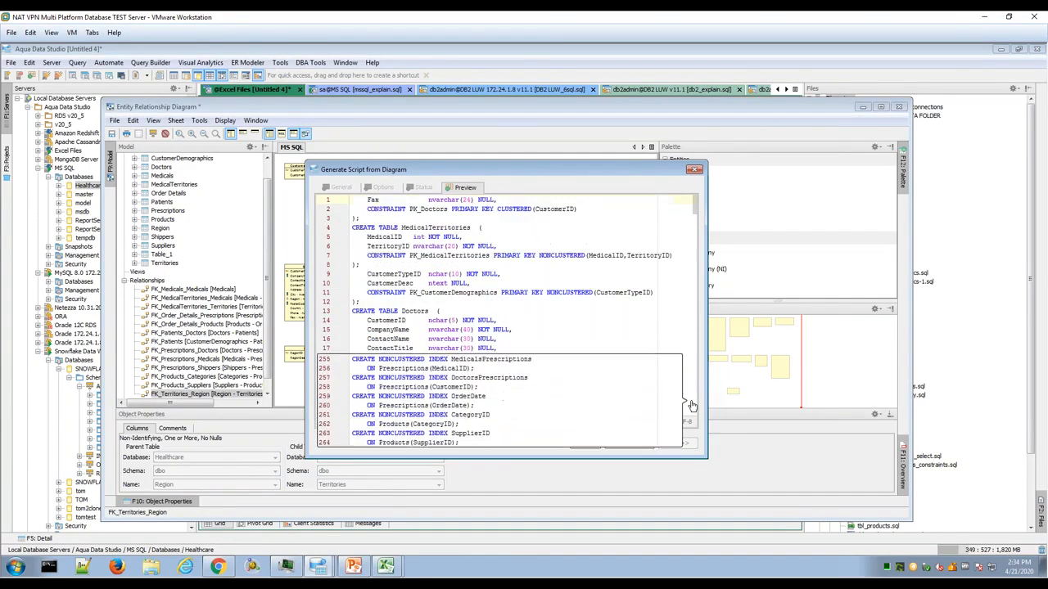
left_click_drag(696, 226, 696, 201)
left_click_drag(536, 170, 568, 216)
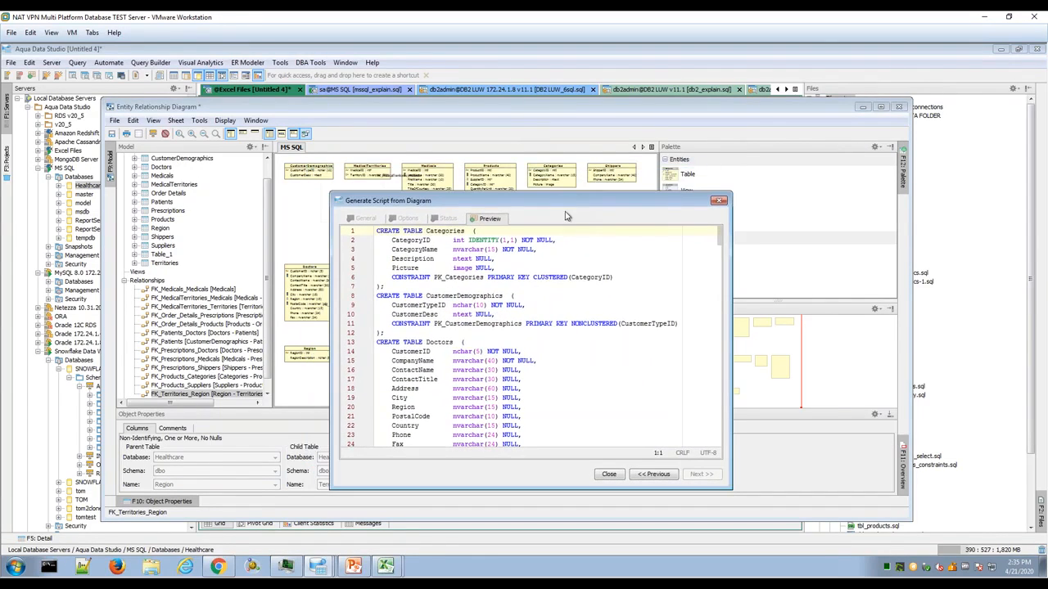
left_click(610, 476)
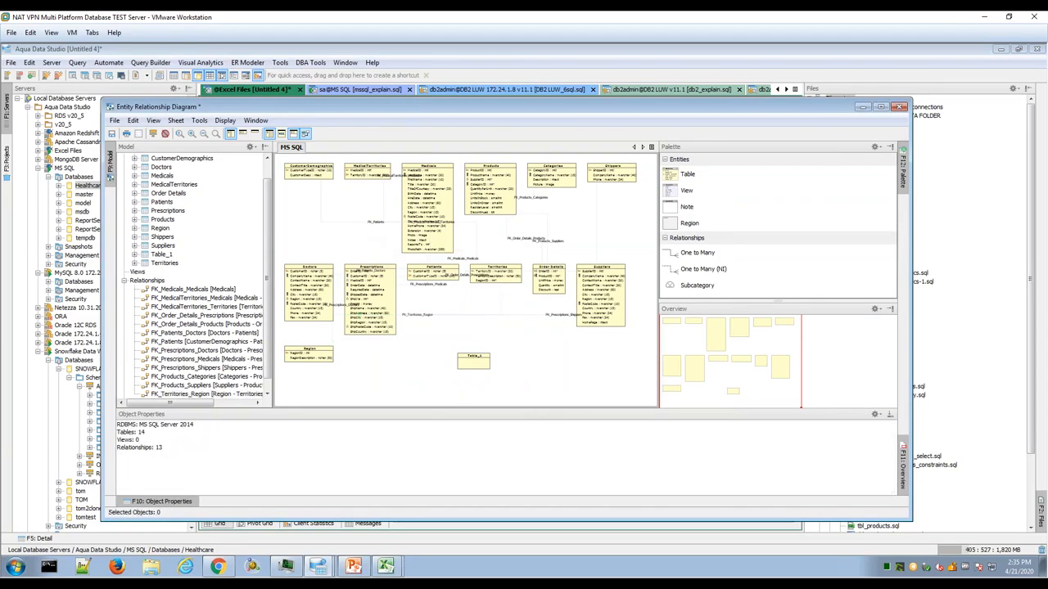
Step: Start a comparison of the diagram with another model, choosing MSSQL2017.xed from the MSSQL folder in DATA FOLDER
left_click_drag(354, 108, 327, 85)
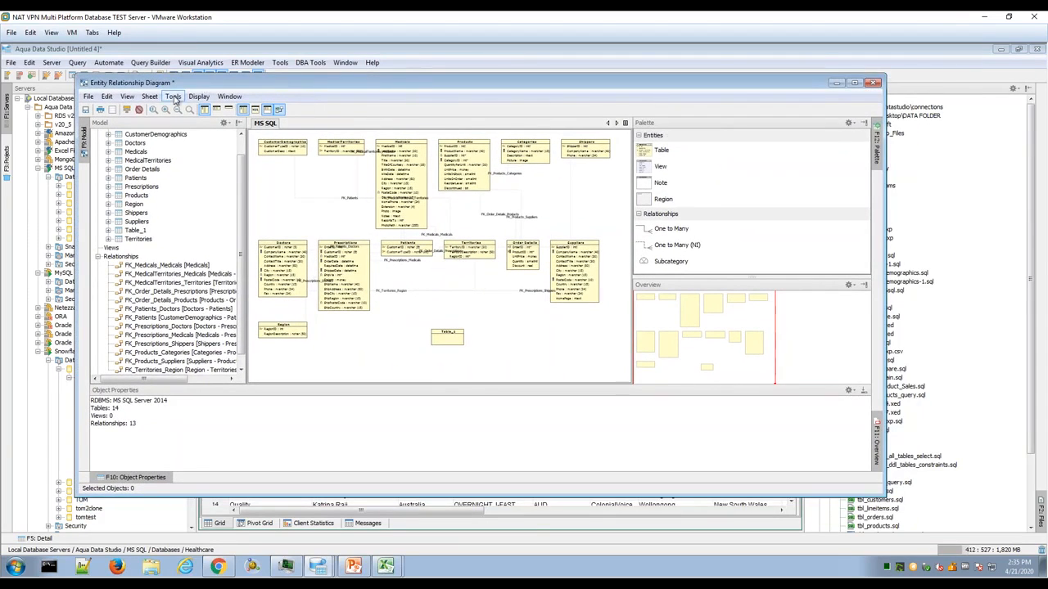
left_click(173, 97)
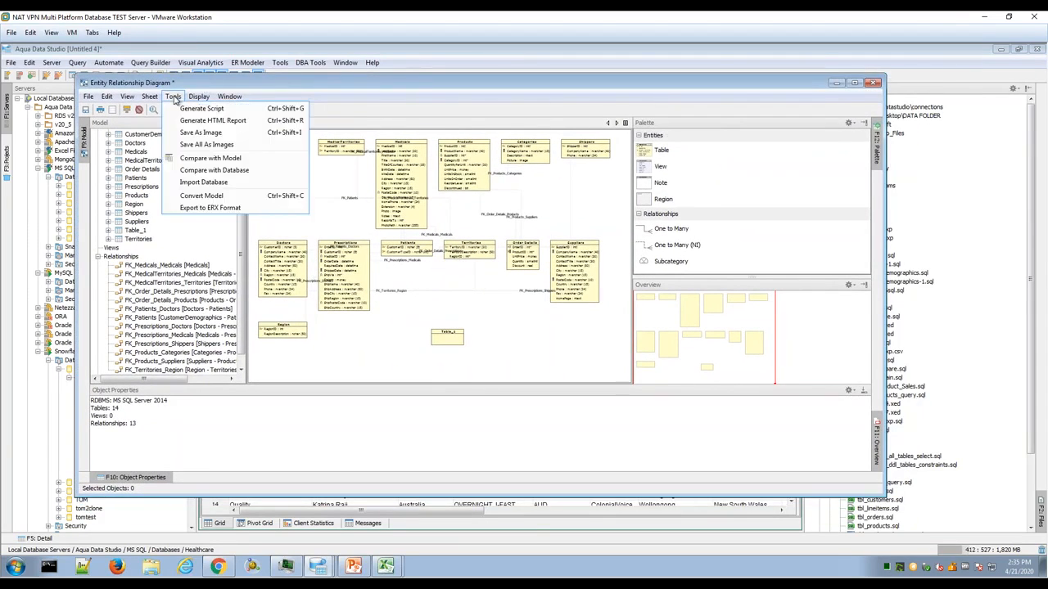
left_click(210, 159)
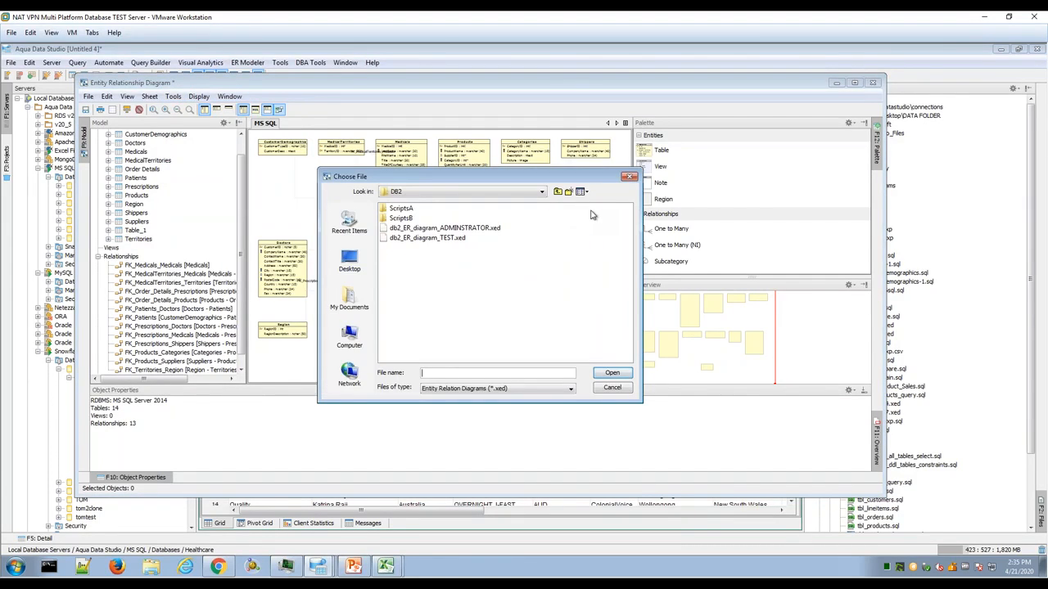
left_click(557, 192)
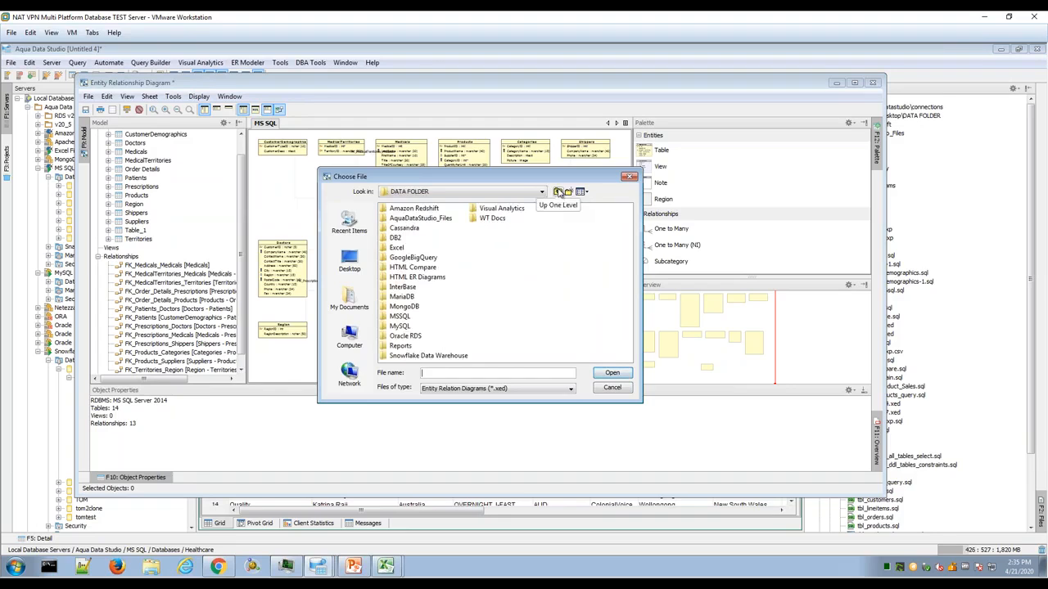
double_click(399, 318)
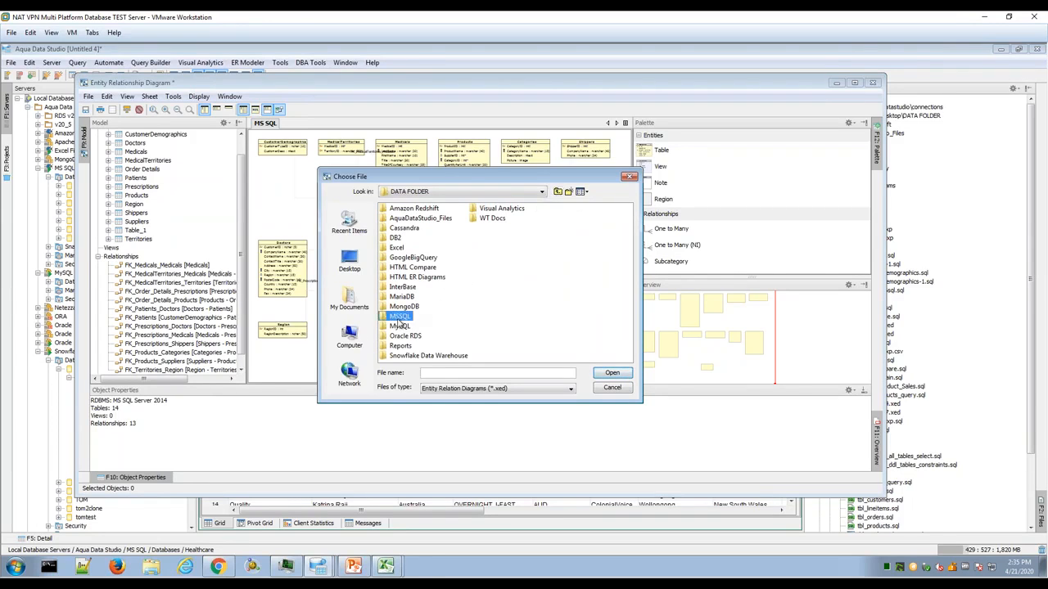
left_click(419, 258)
left_click(606, 374)
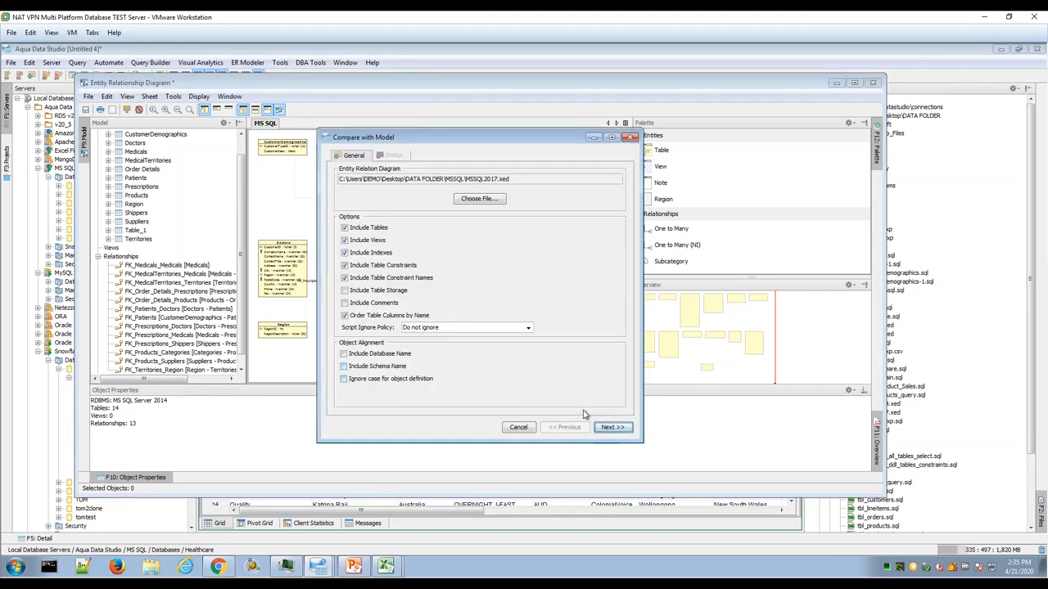
Step: Run the model comparison and inspect the differences for Categories, CustomerDemographics, the Category Sales for 1997 view and Region
left_click(612, 428)
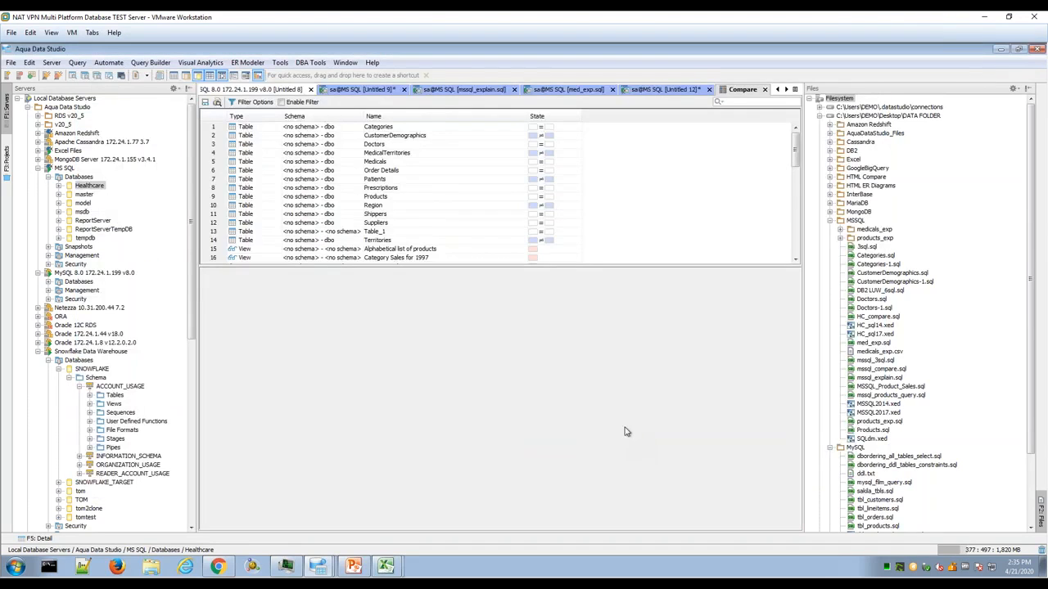
left_click(515, 130)
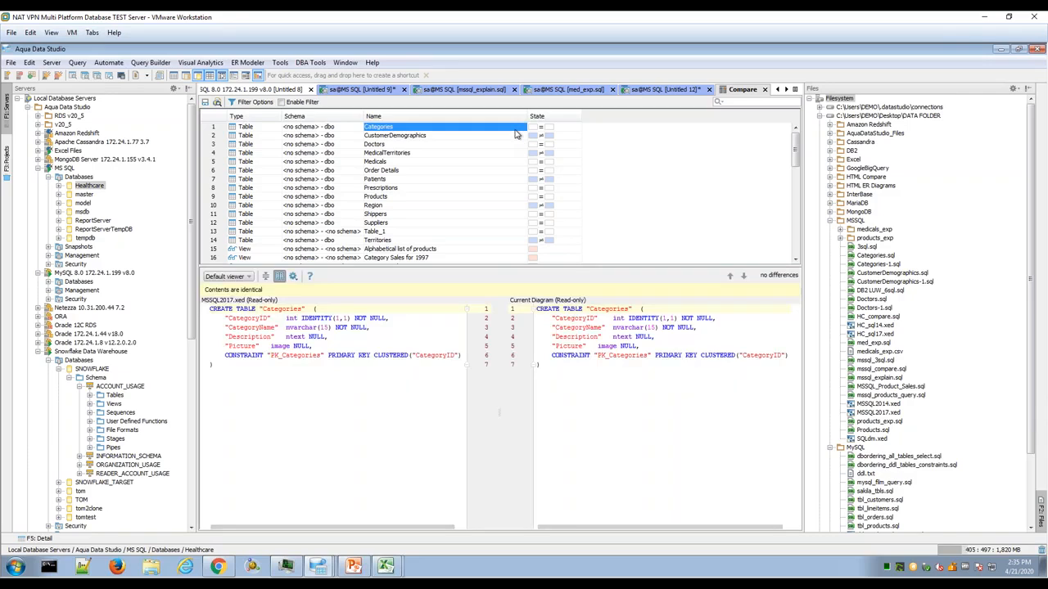
left_click(515, 136)
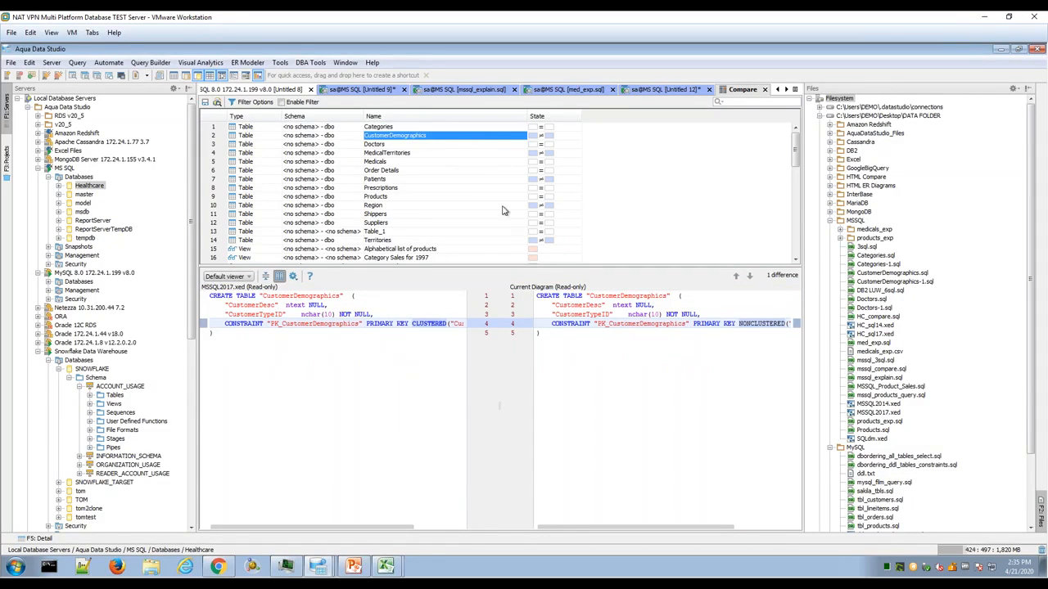
scroll(507, 251, "down", 1)
left_click(504, 234)
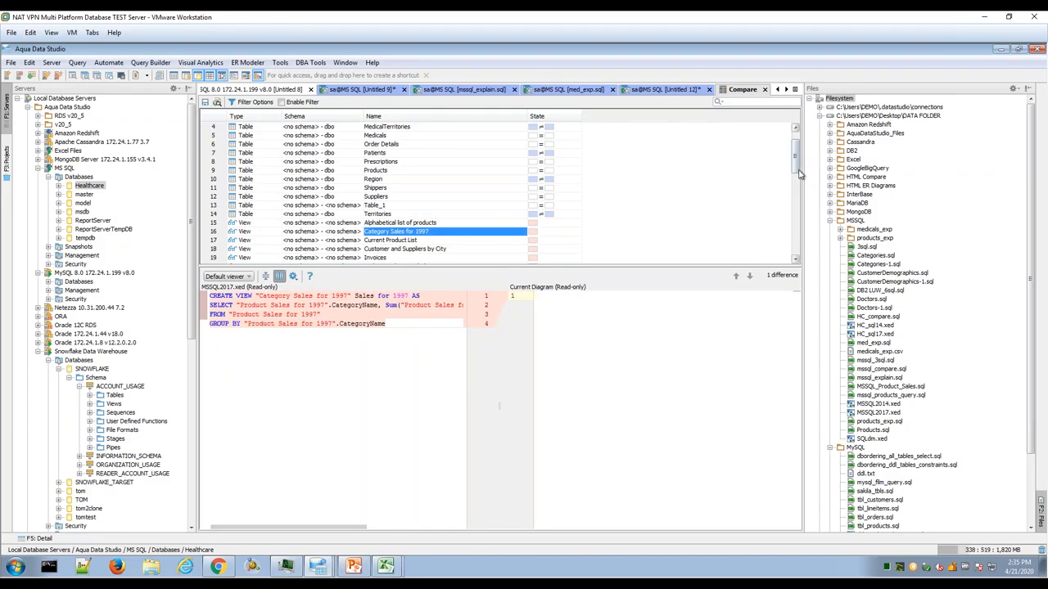
left_click(794, 256)
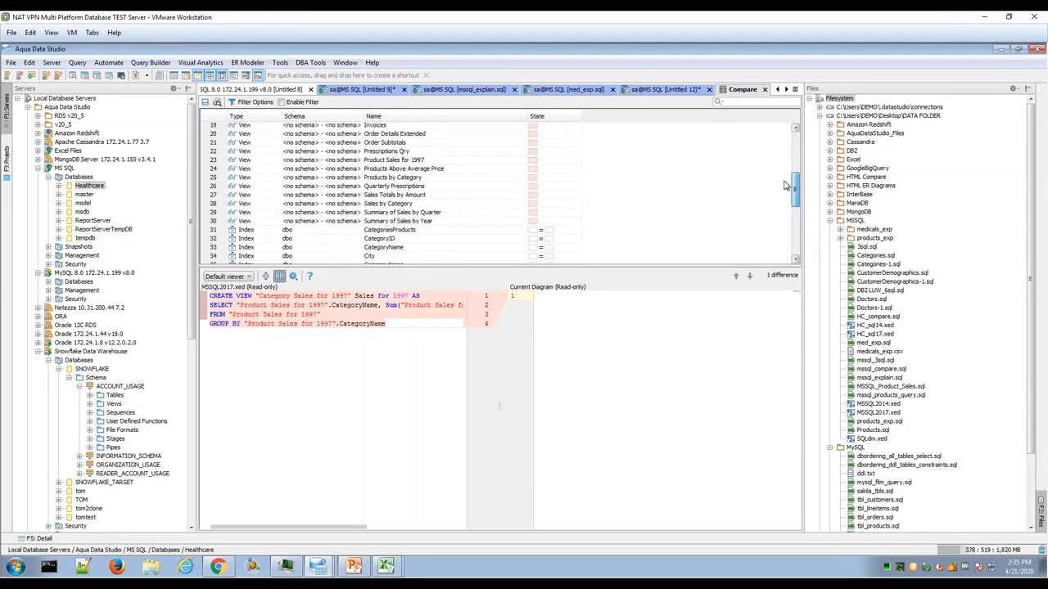
left_click(420, 203)
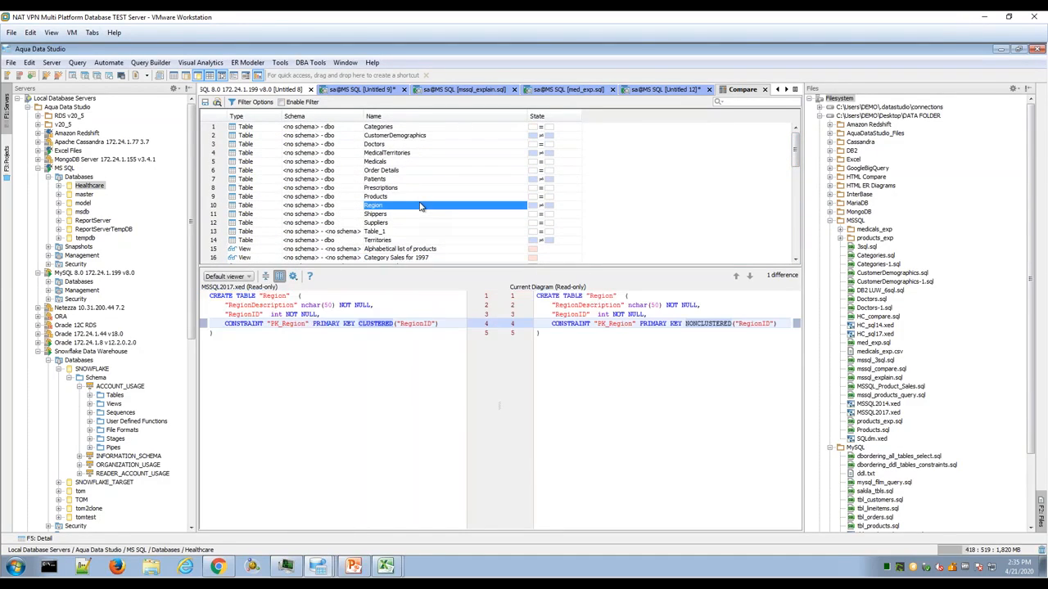
Step: Bring the two unsaved entity relationship diagrams to the front and reposition the MS SQL diagram window
mouse_move(334, 570)
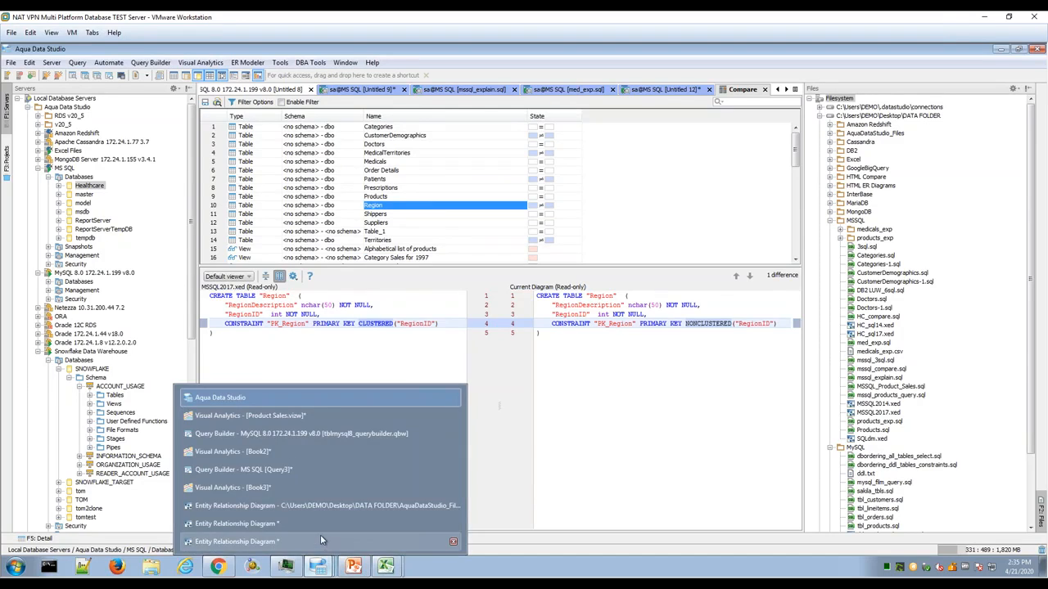
left_click(322, 525)
mouse_move(318, 571)
left_click(317, 541)
left_click_drag(434, 83, 530, 115)
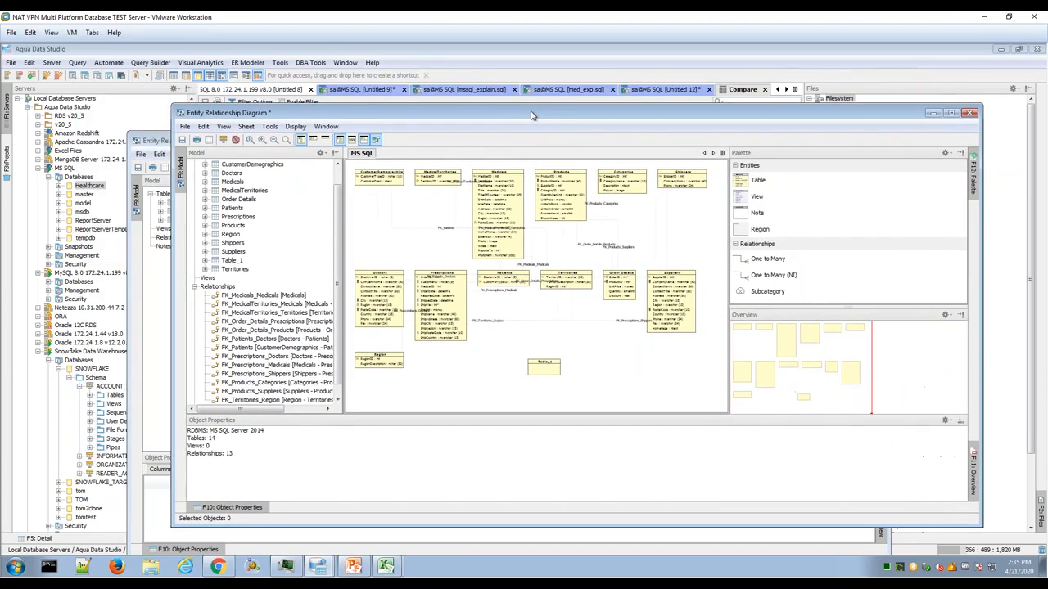
Step: Run a File Compare of v11_server_scripts.txt against v10_5_server_scripts.txt
left_click(280, 63)
mouse_move(340, 141)
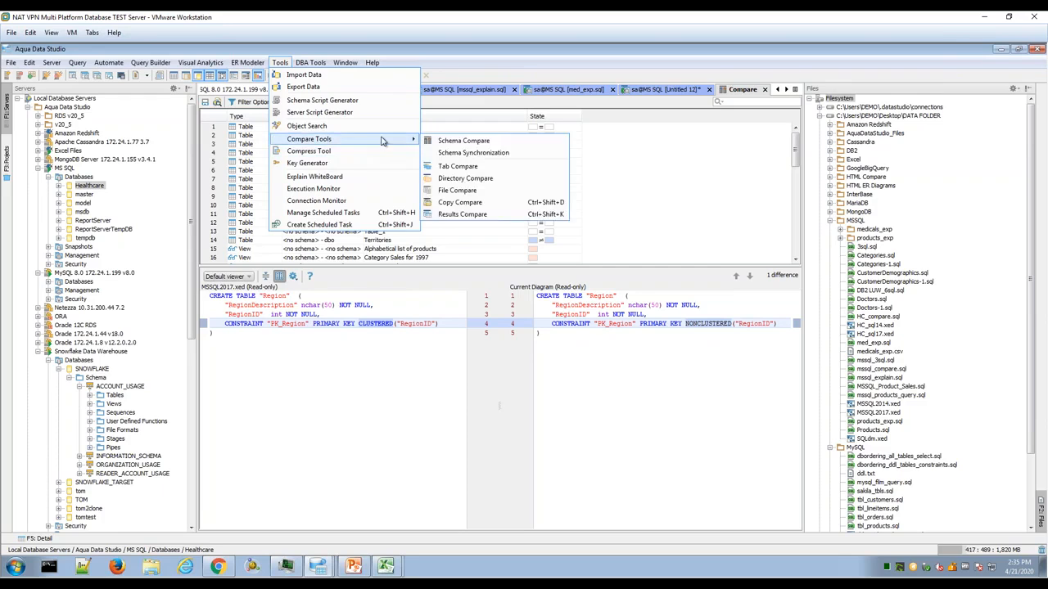
left_click(516, 191)
left_click(603, 339)
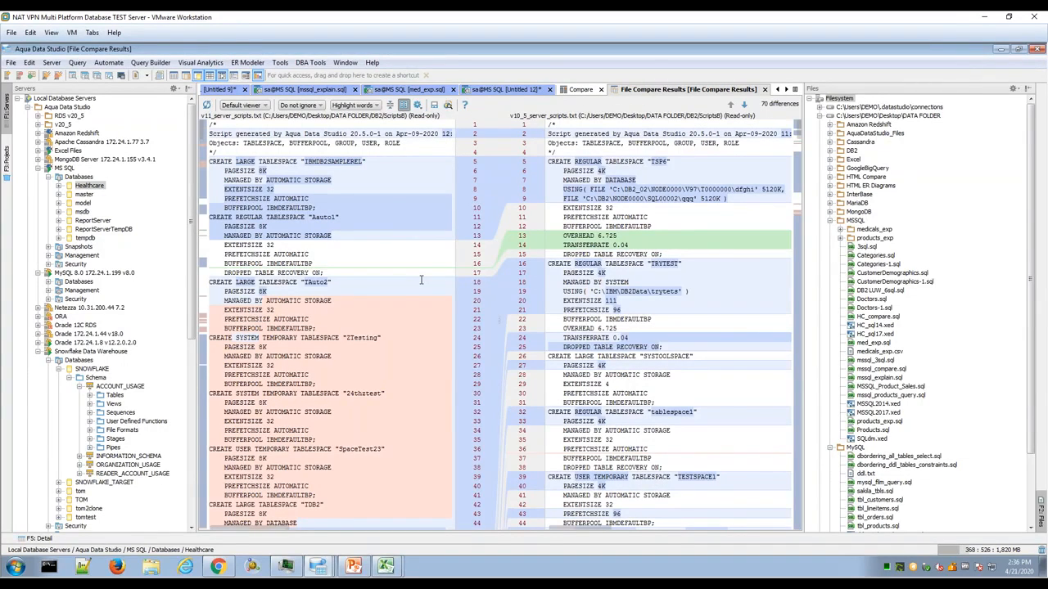
Step: Run a Copy Compare of the copied CREATE DATABASE scripts for Healthcare and model, and return to the file comparison results
left_click(279, 63)
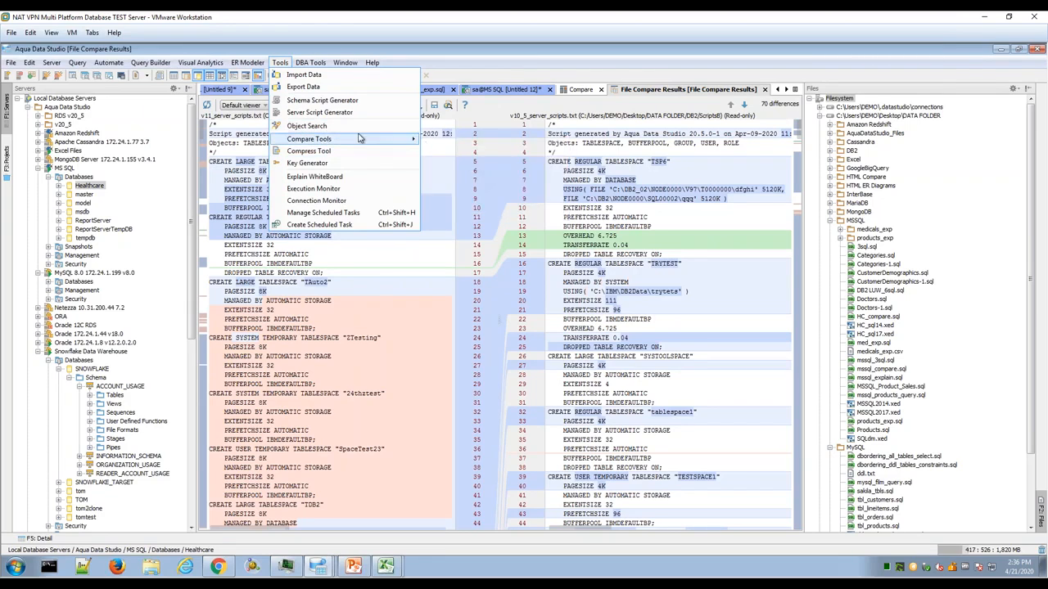
mouse_move(373, 140)
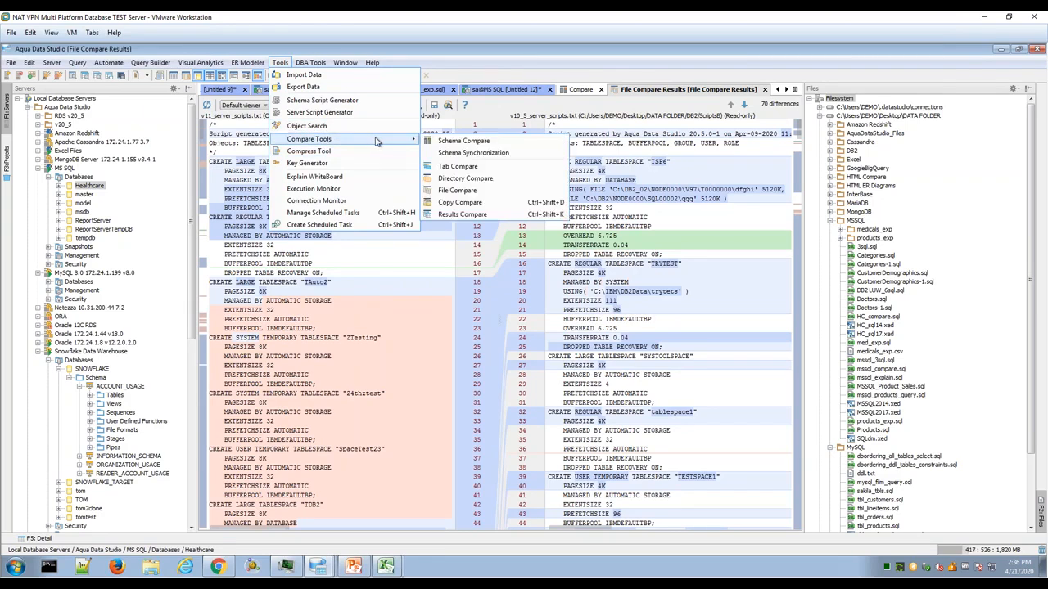
left_click(501, 203)
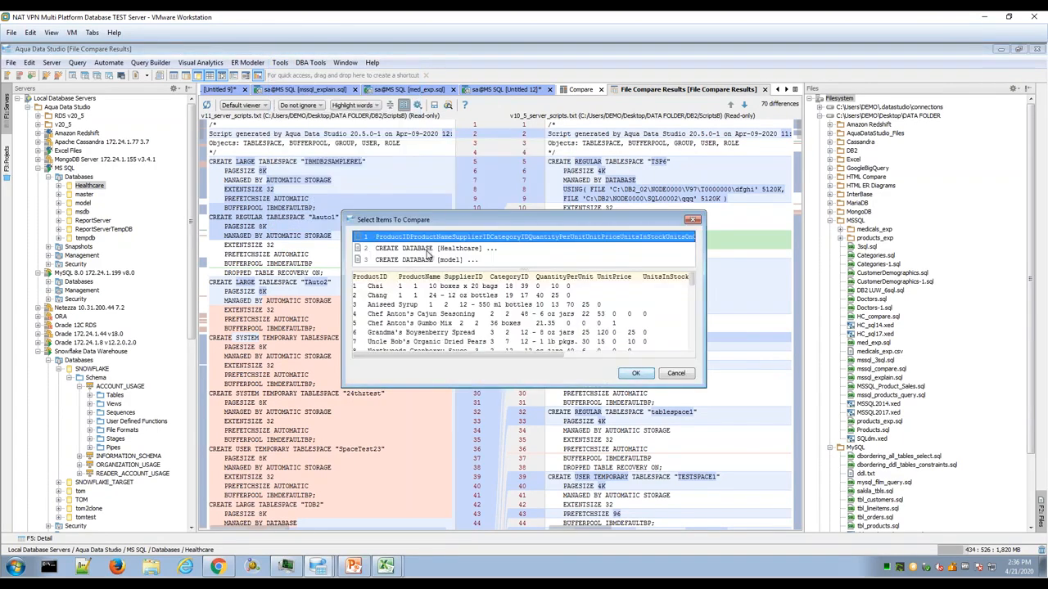
left_click(425, 249)
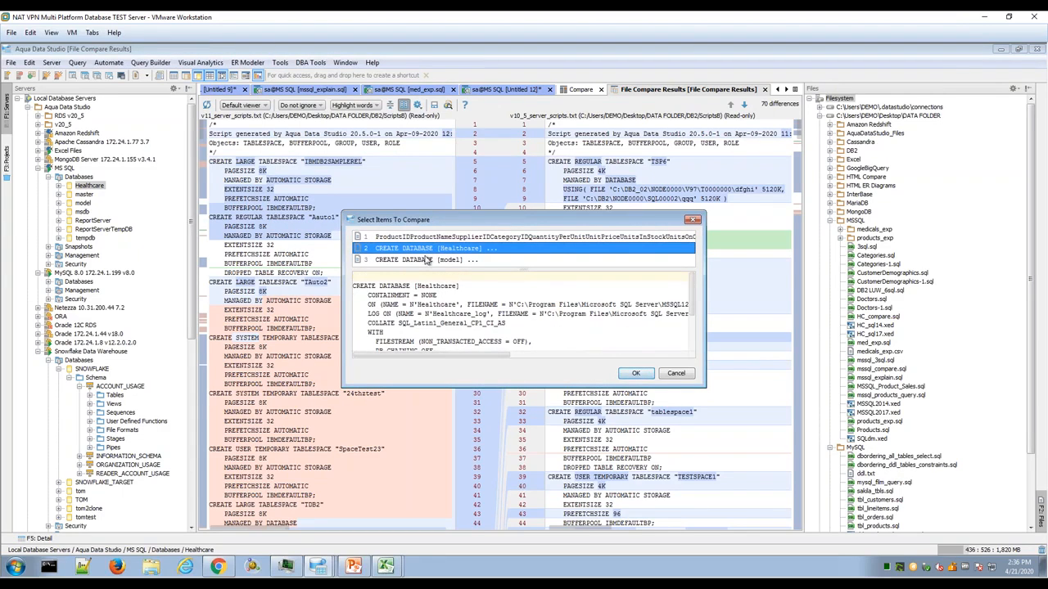
left_click(425, 260, "ctrl")
left_click(635, 372)
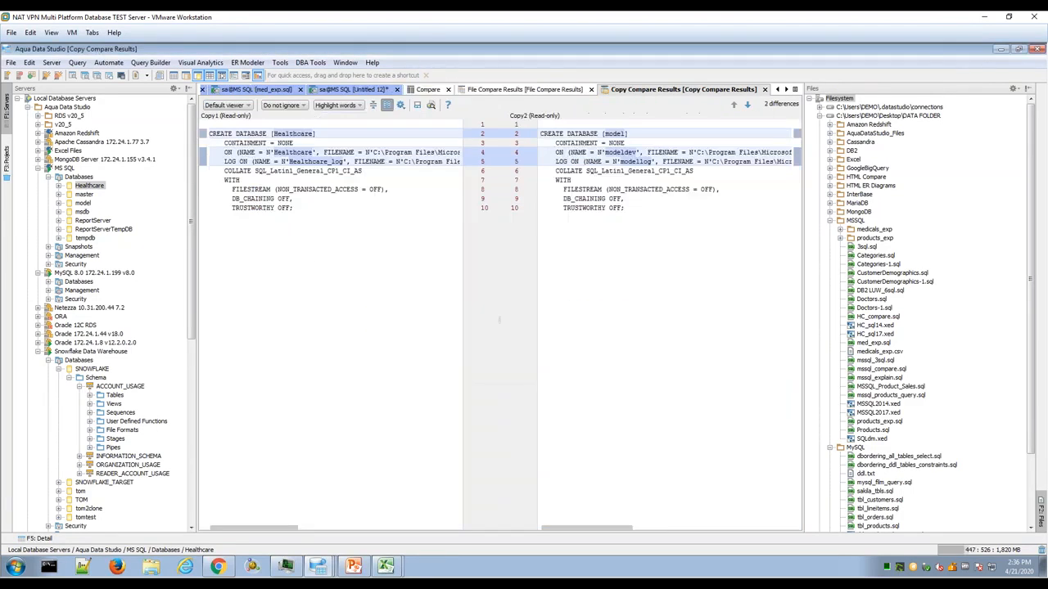
left_click(571, 171)
left_click(574, 191)
left_click(568, 91)
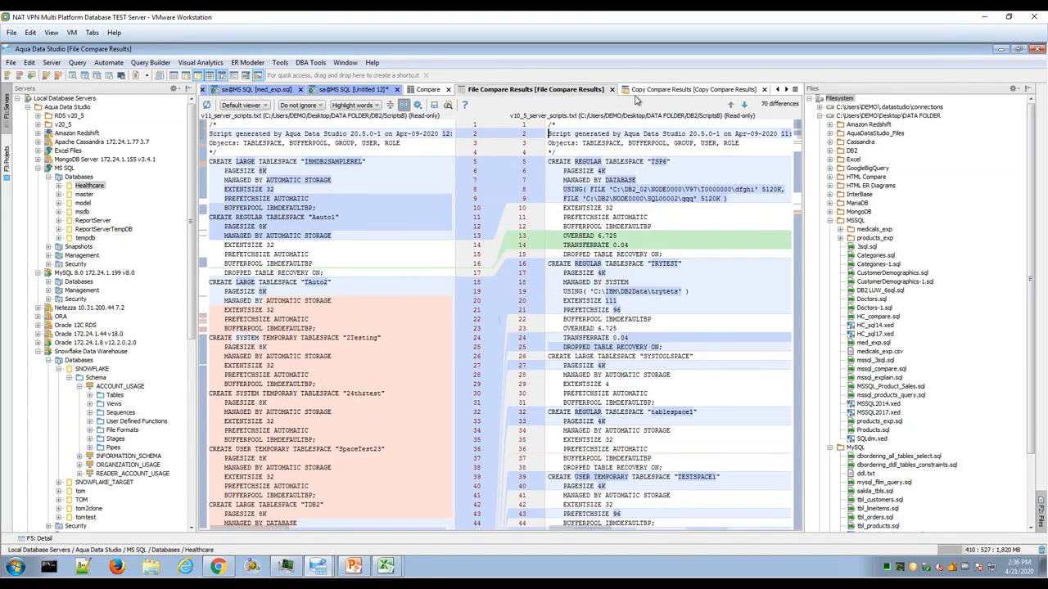
Step: Start a Schema Compare with the Healthcare database on the MS SQL server in Aqua Data Studio as source
left_click(279, 63)
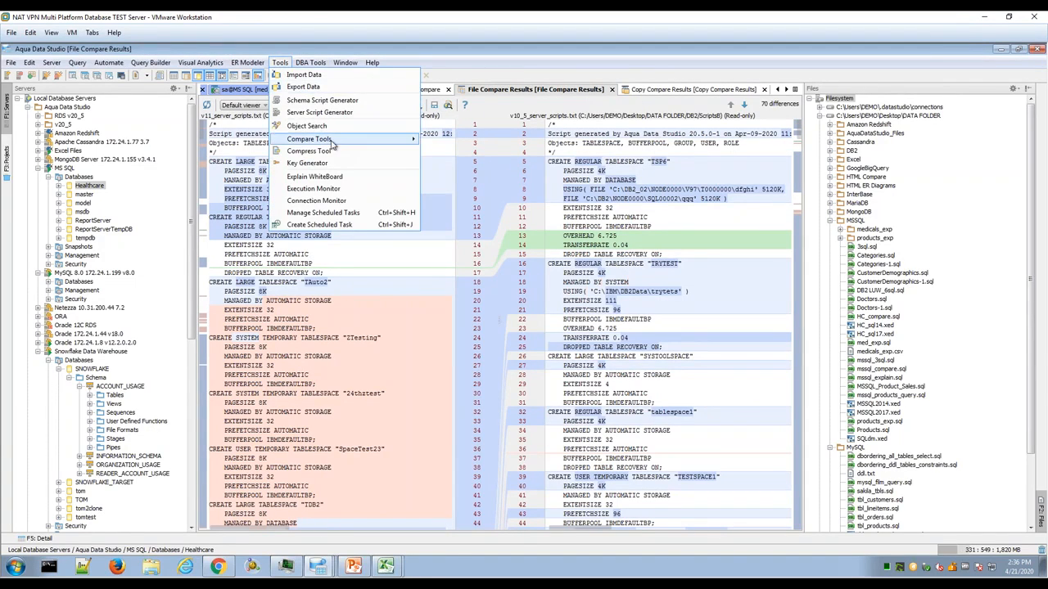
mouse_move(360, 139)
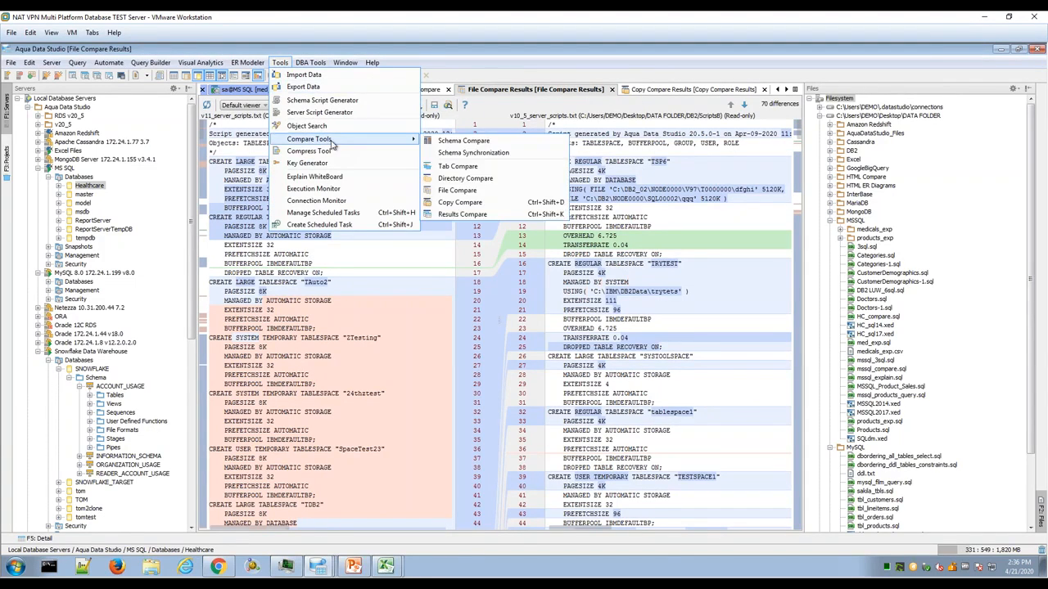
left_click(495, 145)
left_click(399, 138)
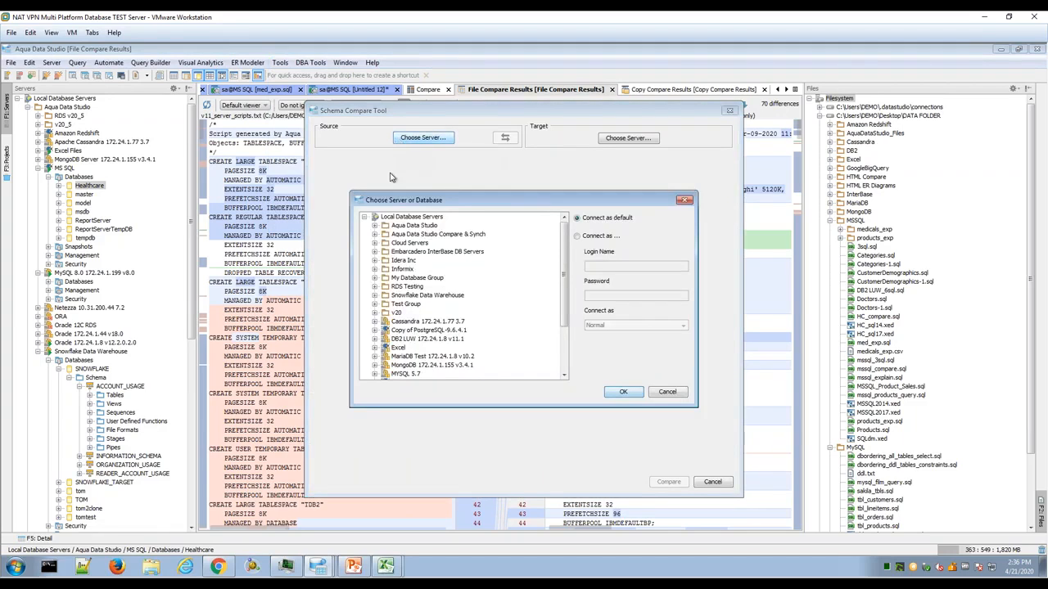
left_click(374, 226)
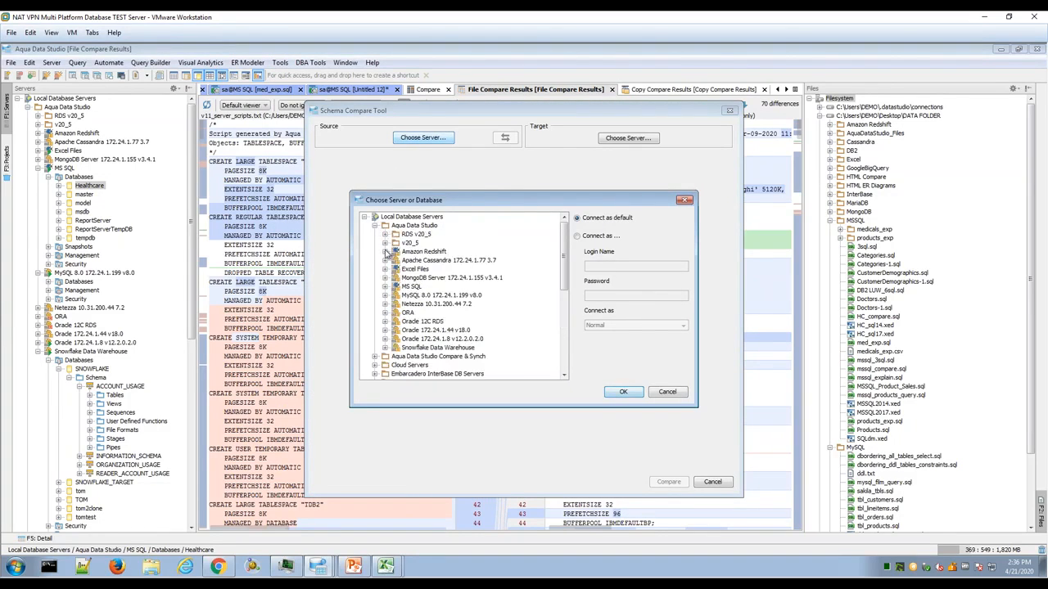
left_click(384, 286)
left_click(425, 295)
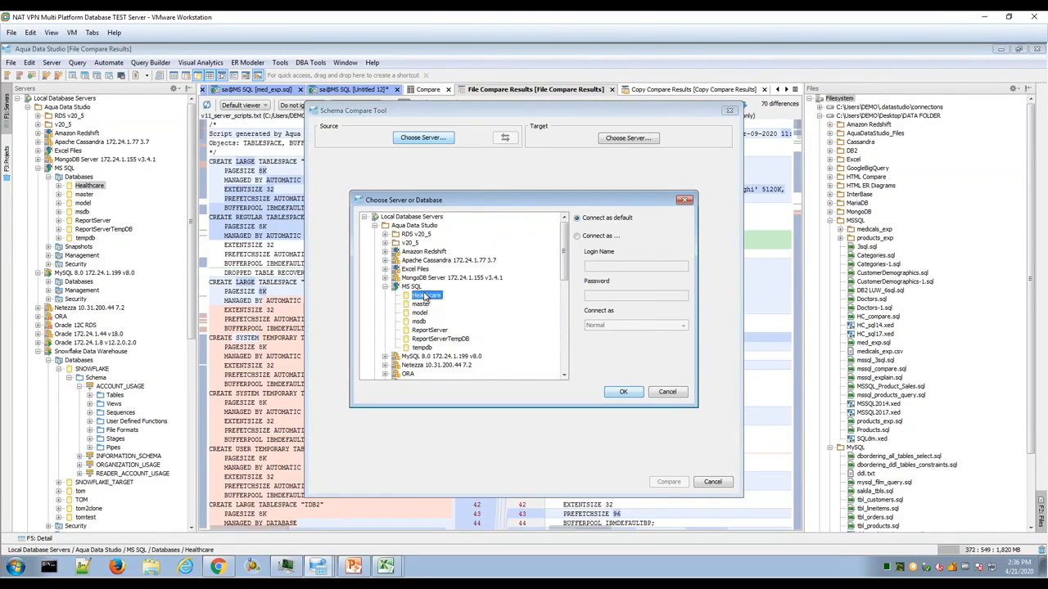
left_click(623, 392)
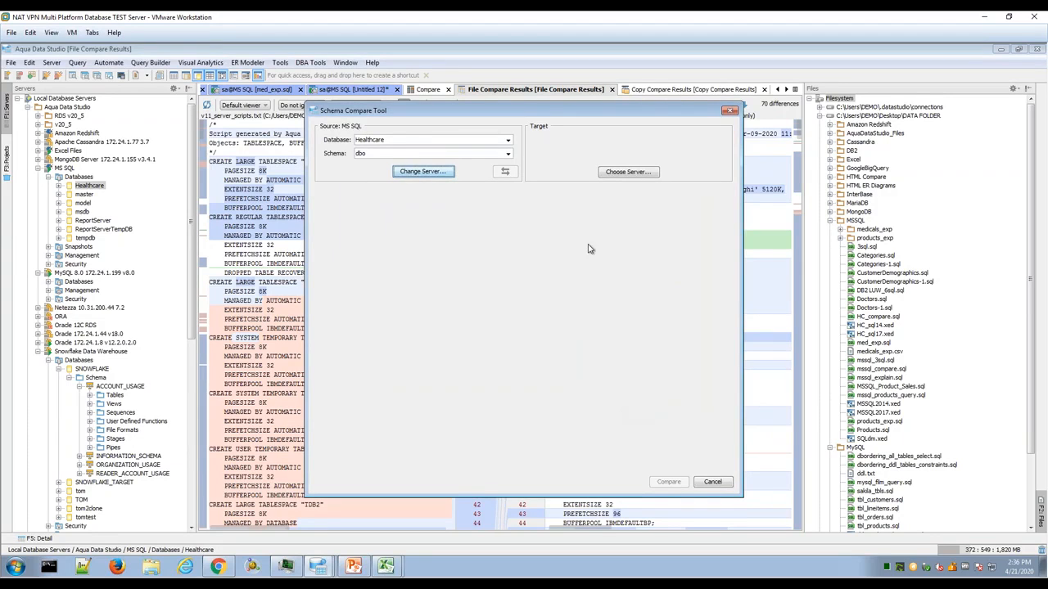
Step: Choose the ReportServer database on the MS SQL server as target, review the comparison options, and cancel the schema comparison
left_click(613, 172)
left_click(375, 228)
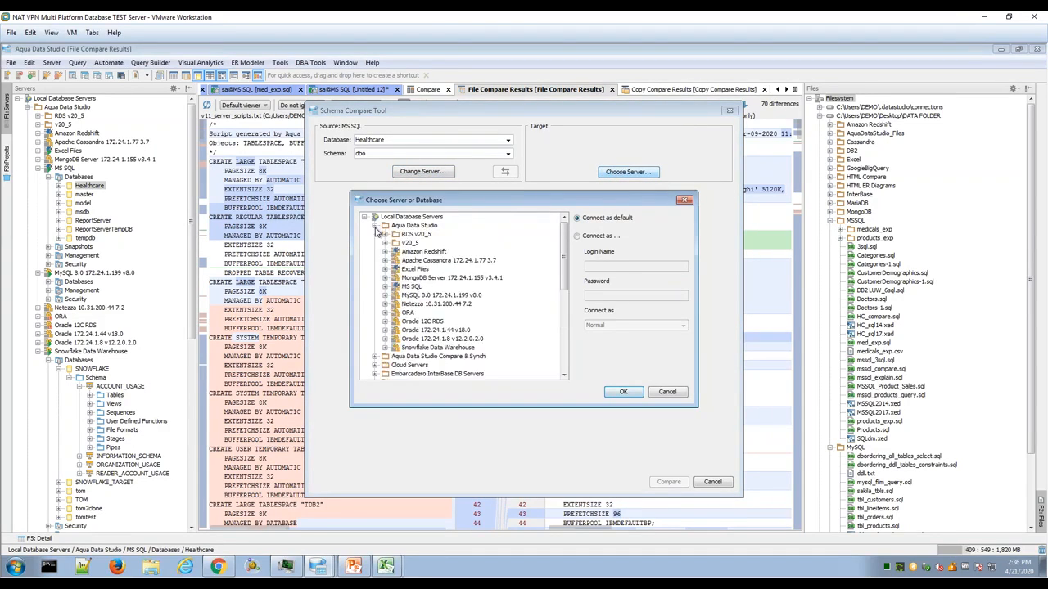
left_click(384, 287)
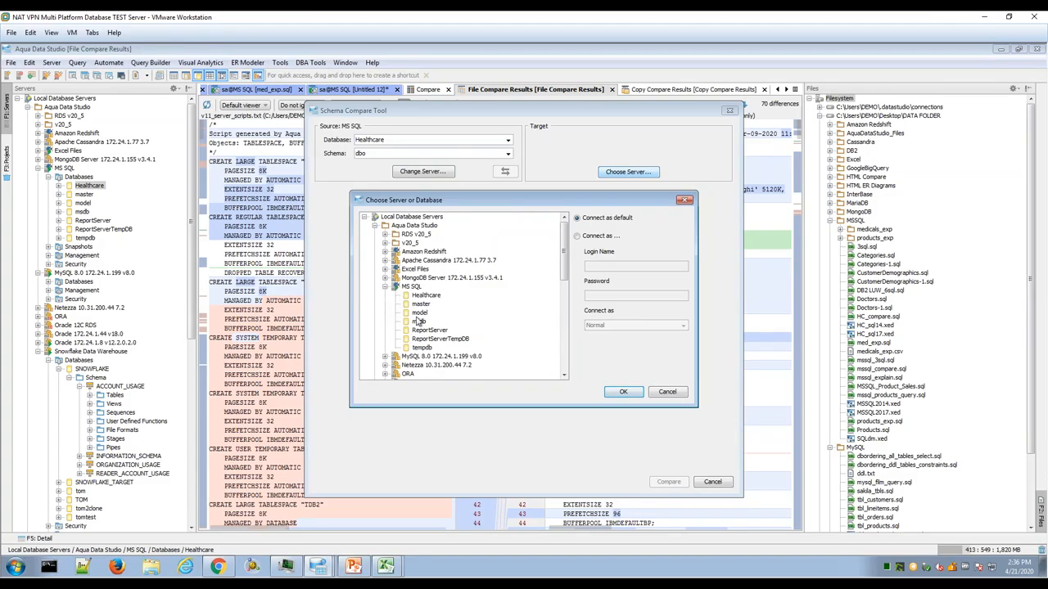
left_click(429, 329)
left_click(610, 392)
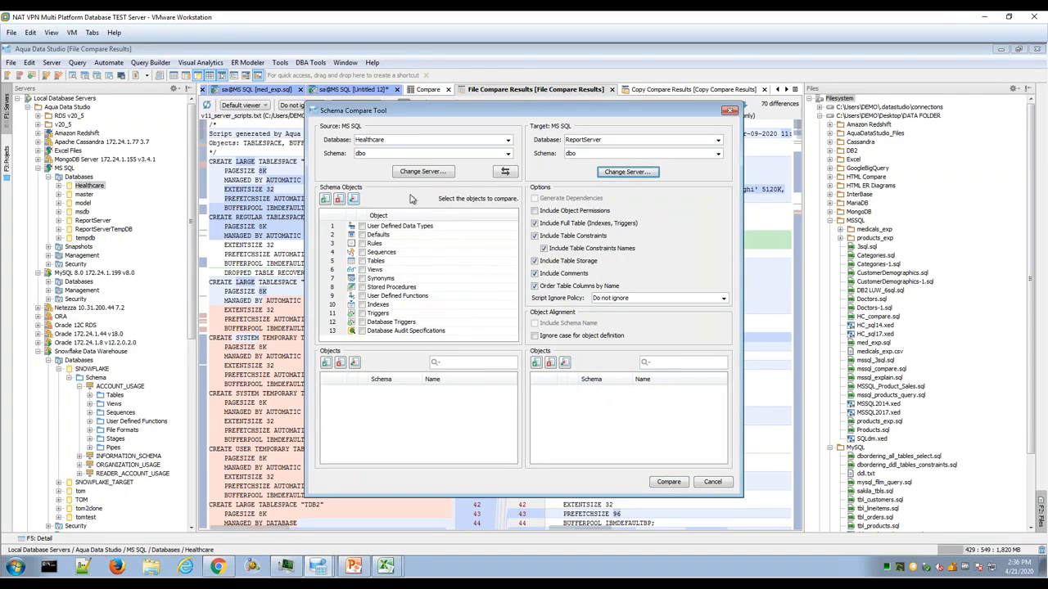
left_click_drag(443, 114, 388, 149)
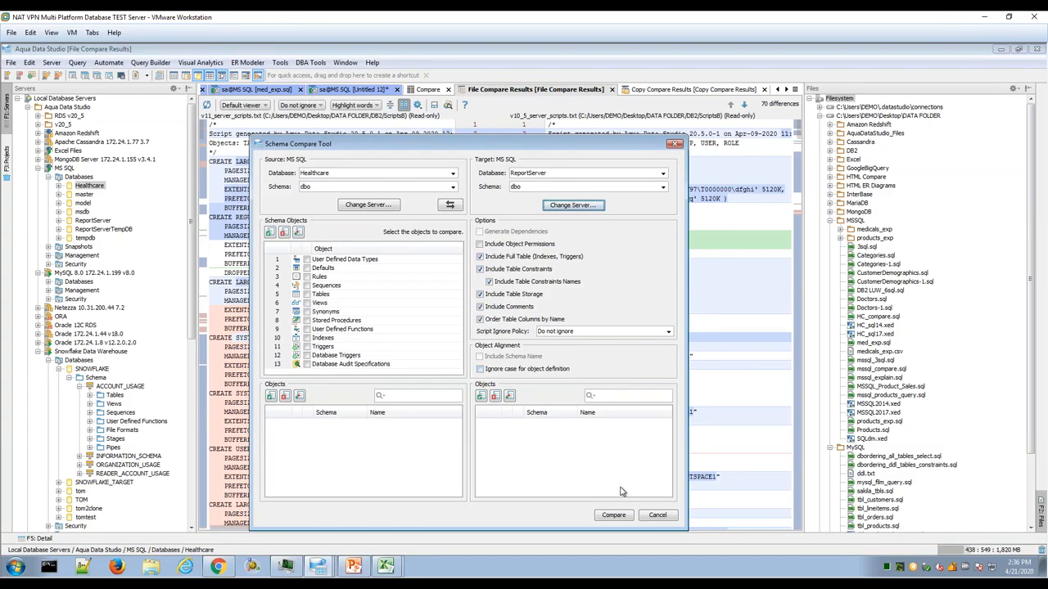
left_click(658, 515)
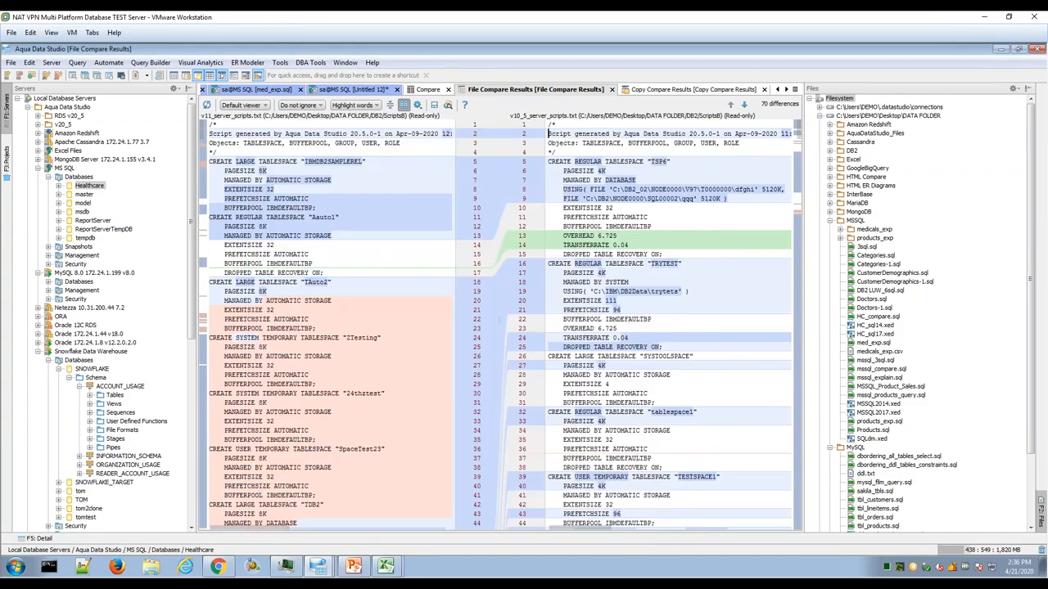
left_click(304, 63)
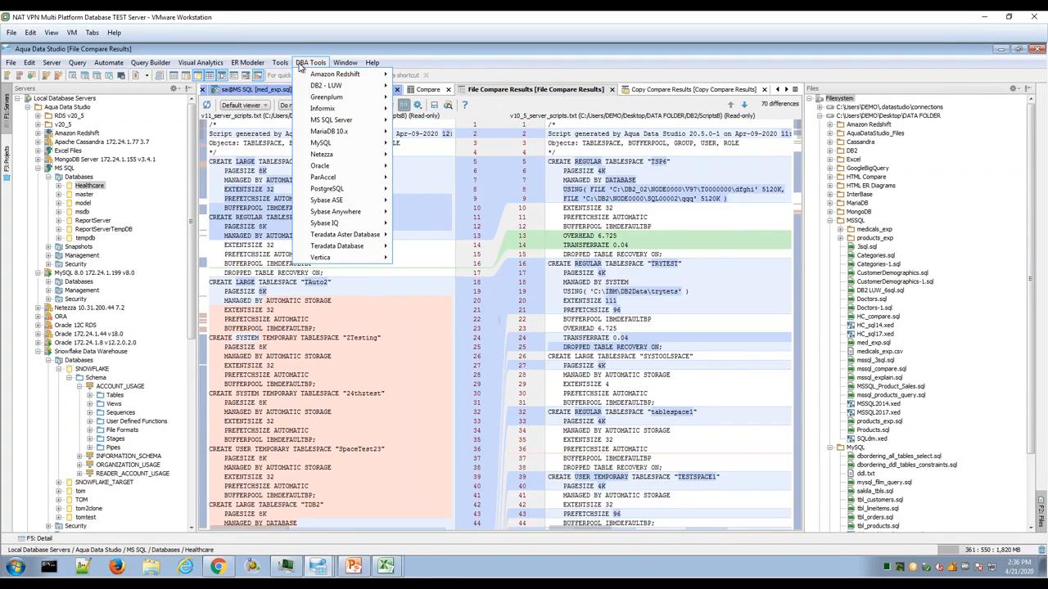
mouse_move(342, 167)
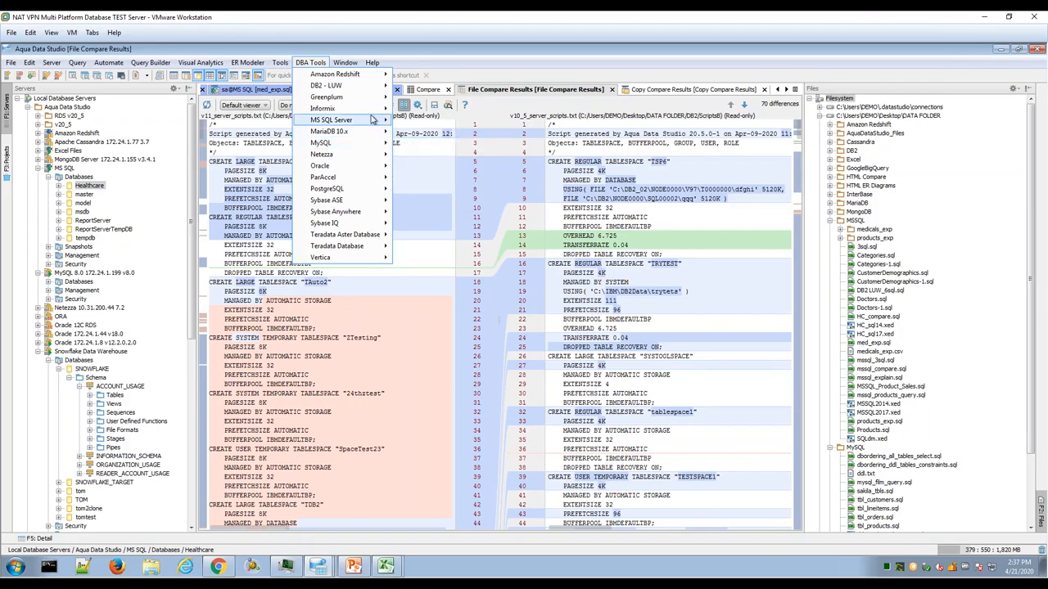
mouse_move(373, 119)
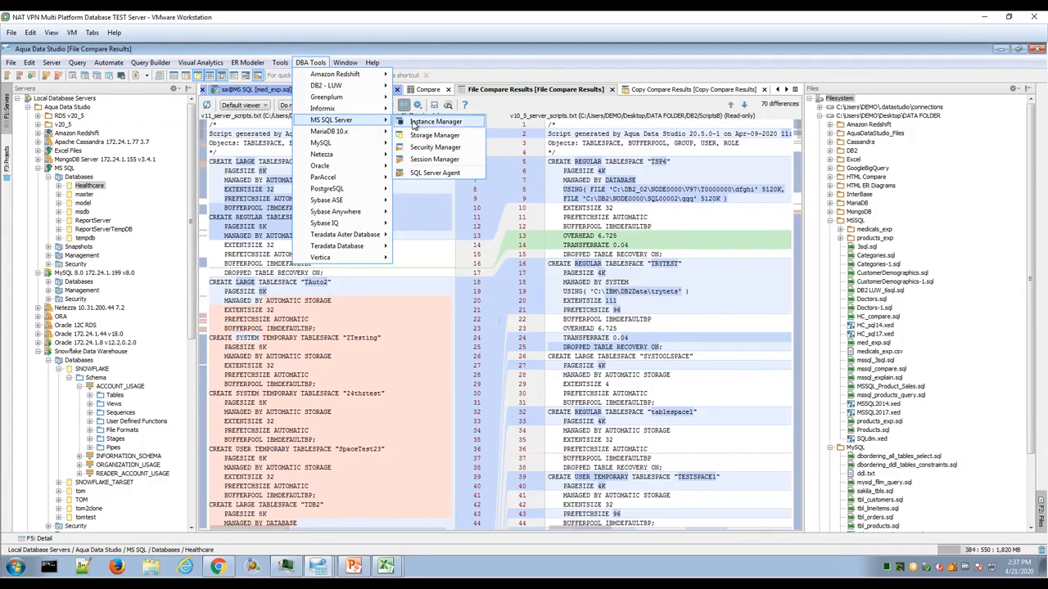
left_click(449, 160)
left_click(684, 399)
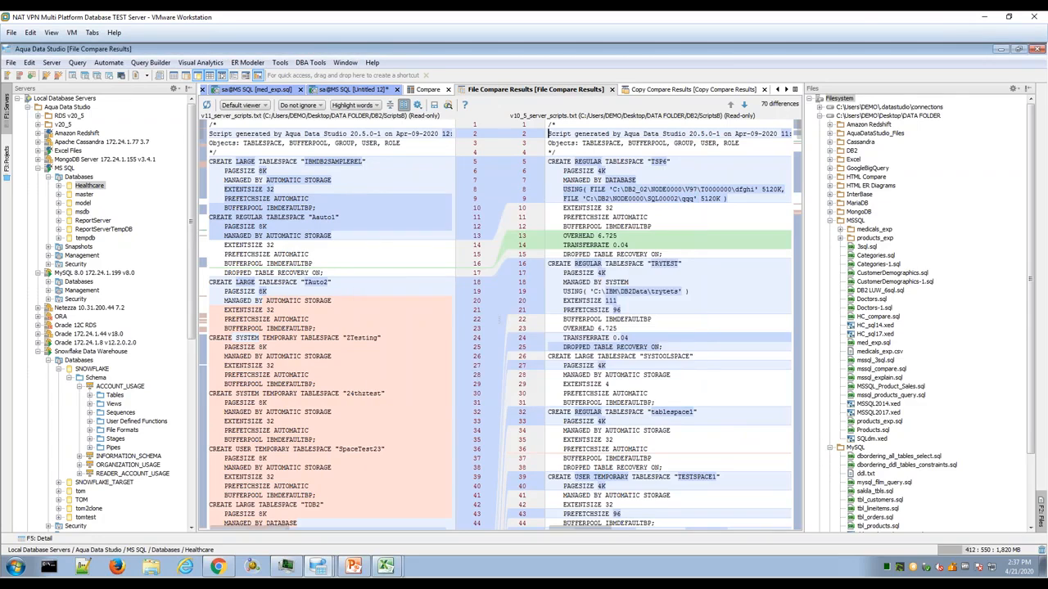
Step: Open the Session Manager for the Healthcare database's MS SQL server and select the session with process ID 51
right_click(90, 187)
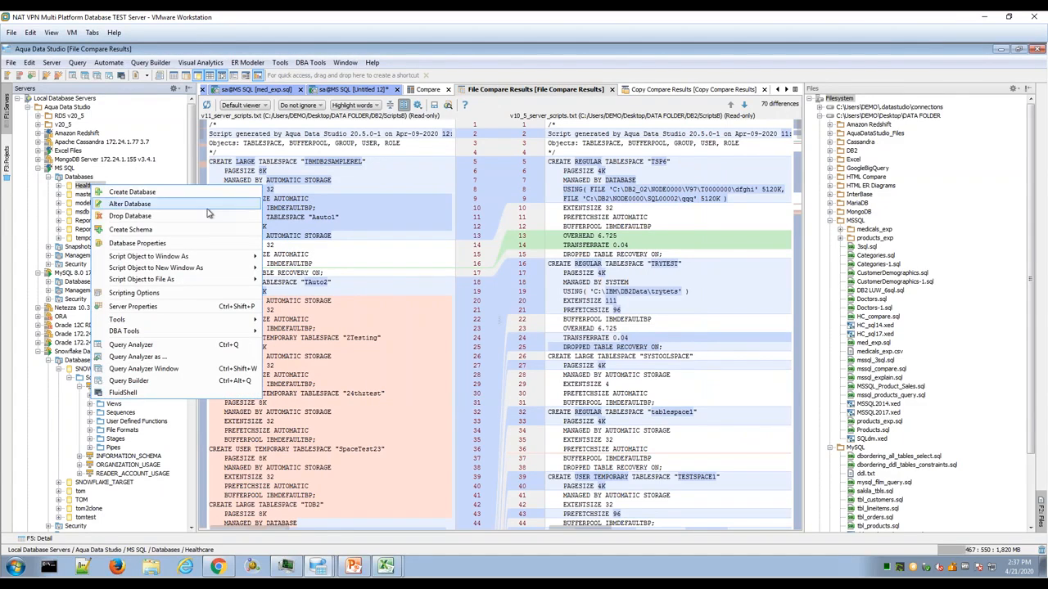
mouse_move(201, 336)
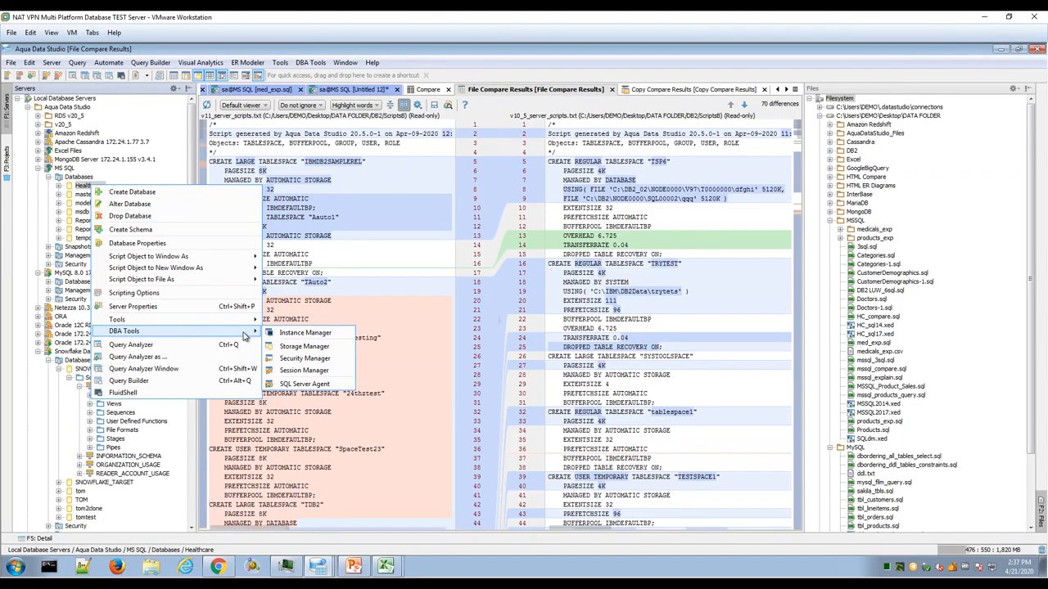
left_click(325, 375)
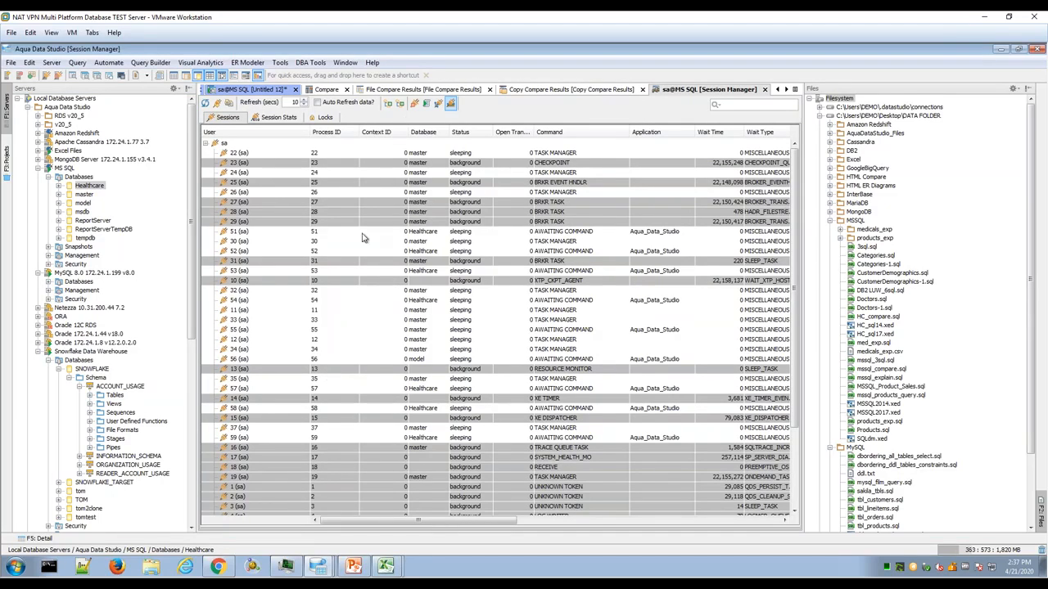
left_click(364, 236)
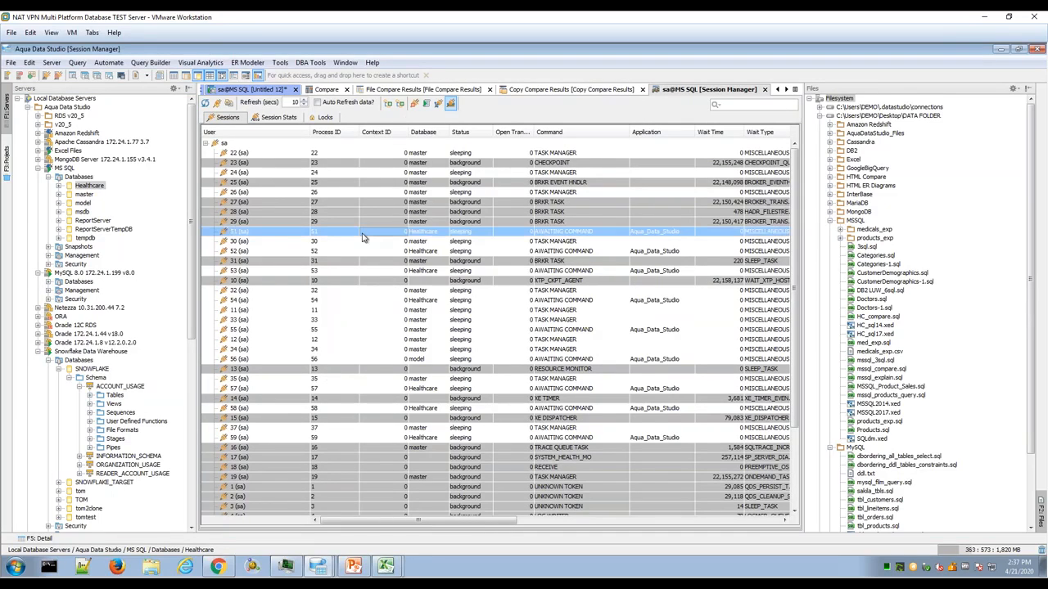
Step: Open the Instance Manager for the Amazon Redshift server and display the SQL of entries in its query history
right_click(88, 136)
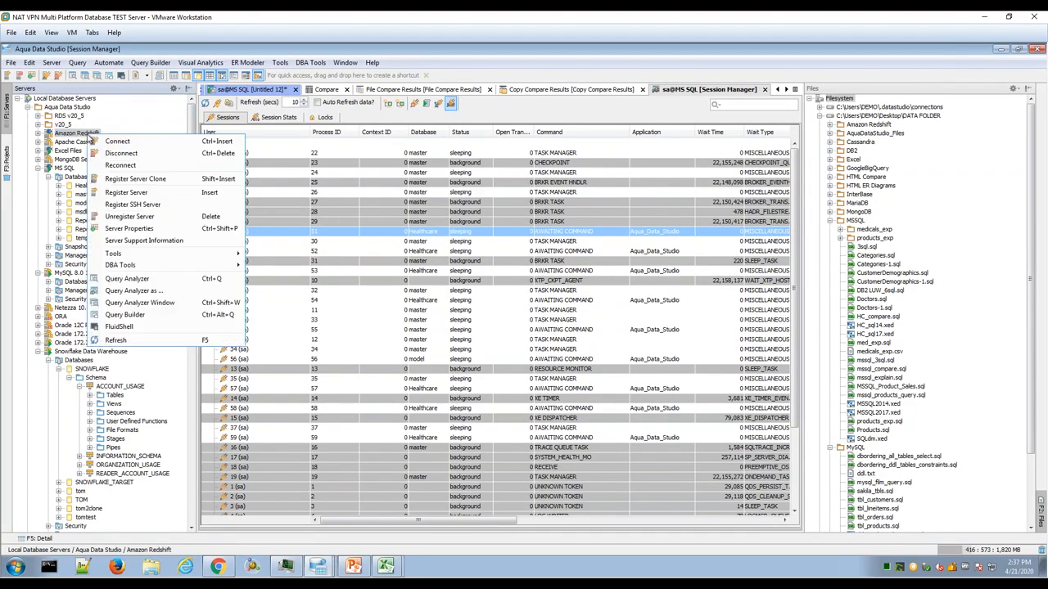
mouse_move(180, 266)
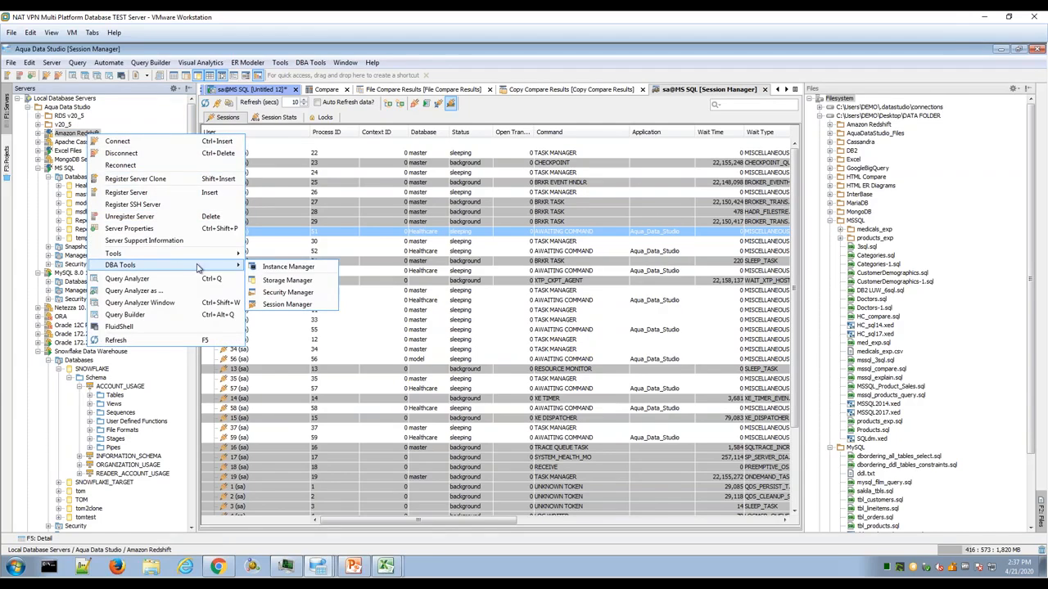
left_click(303, 271)
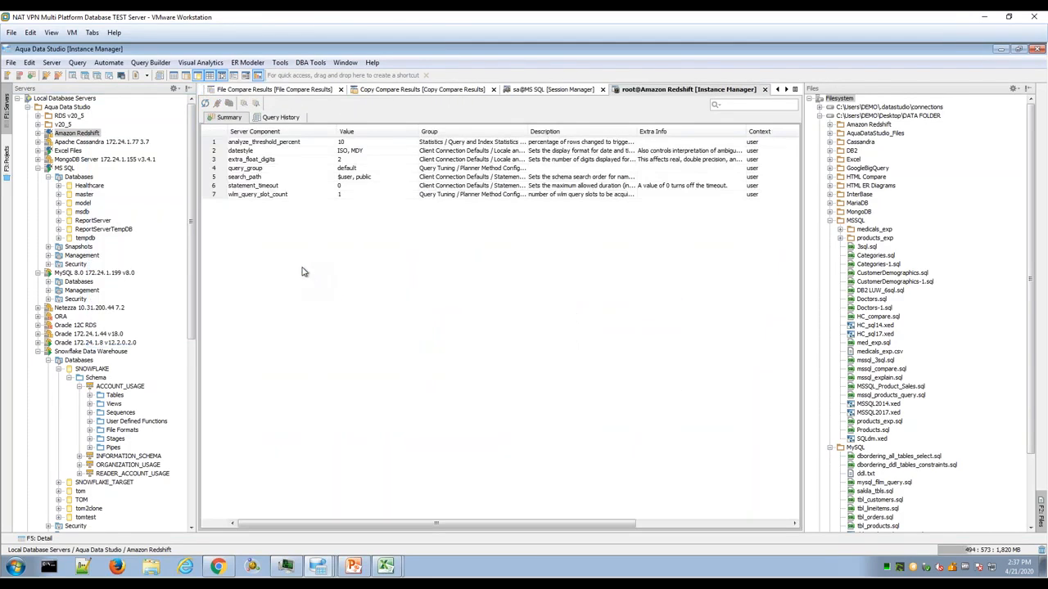
left_click(279, 115)
left_click(327, 192)
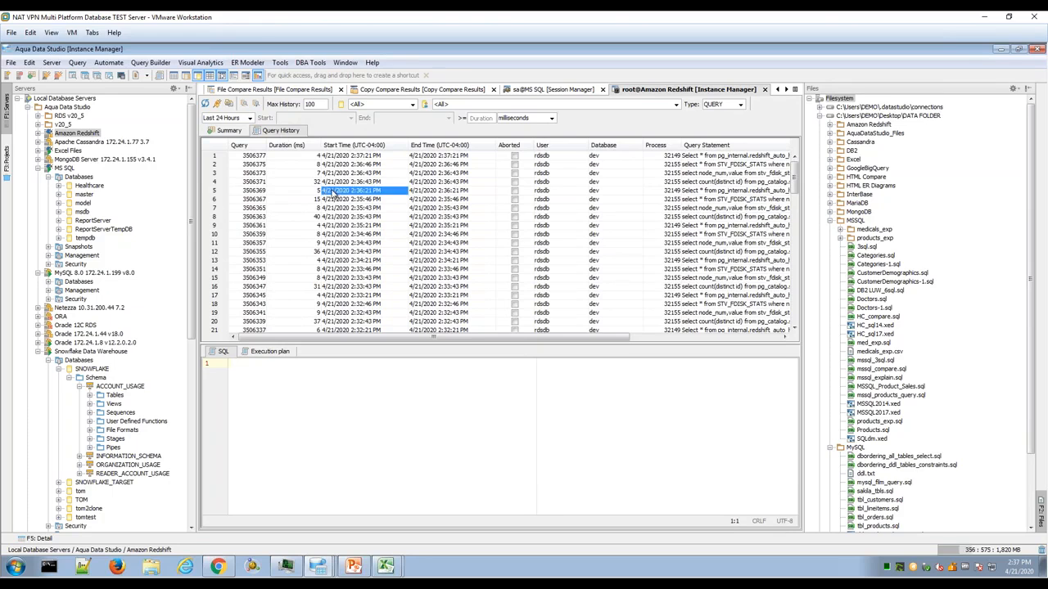
left_click(351, 262)
left_click(354, 295)
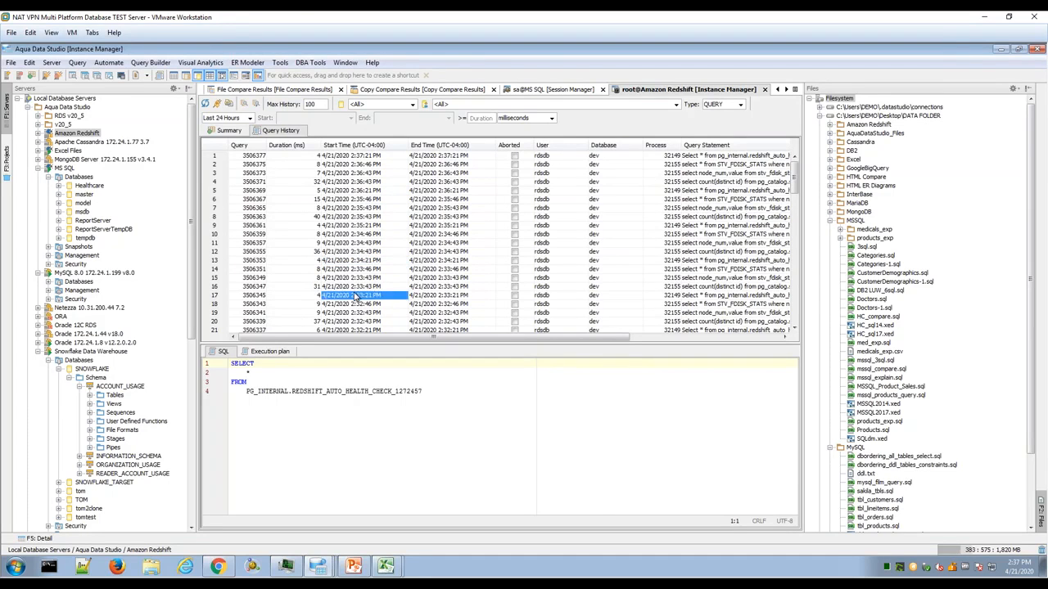
Step: Return to the MS SQL Session Manager and view the actions available for the session with process ID 10
left_click(565, 90)
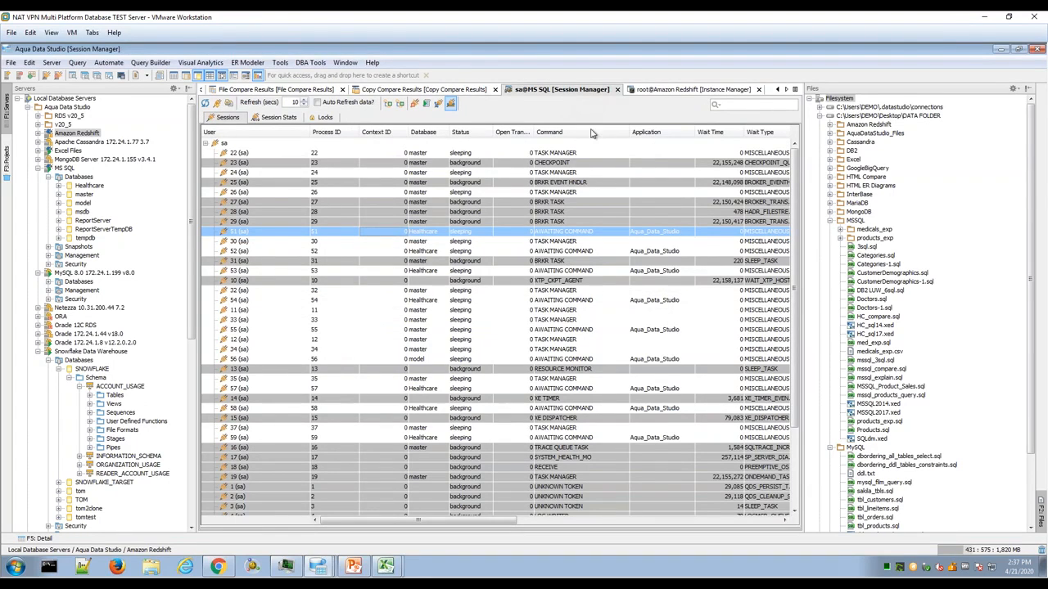
left_click_drag(281, 313, 284, 301)
left_click(324, 340)
scroll(327, 327, "down", 4)
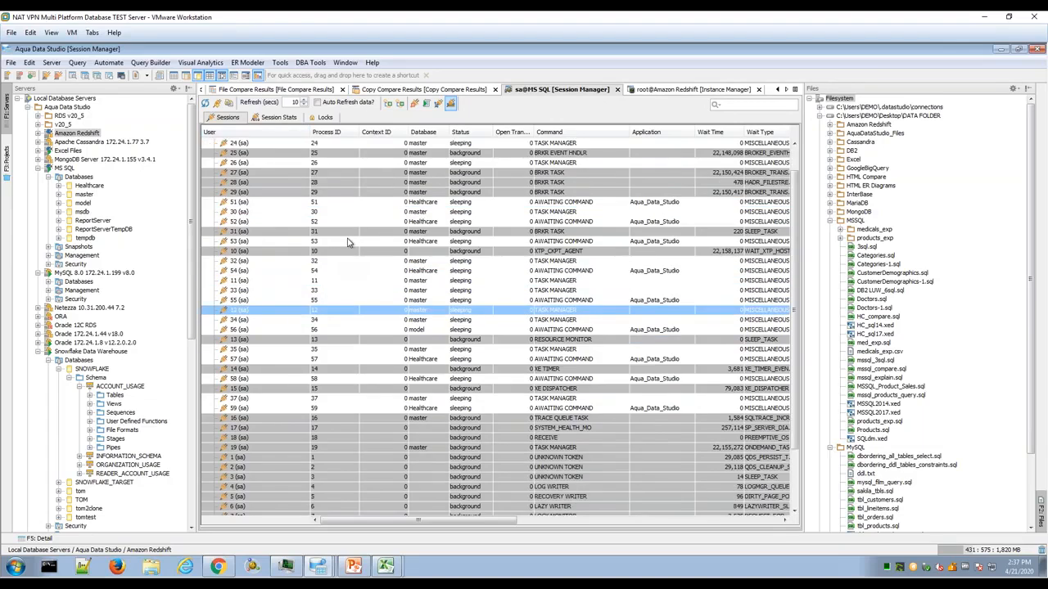
right_click(297, 178)
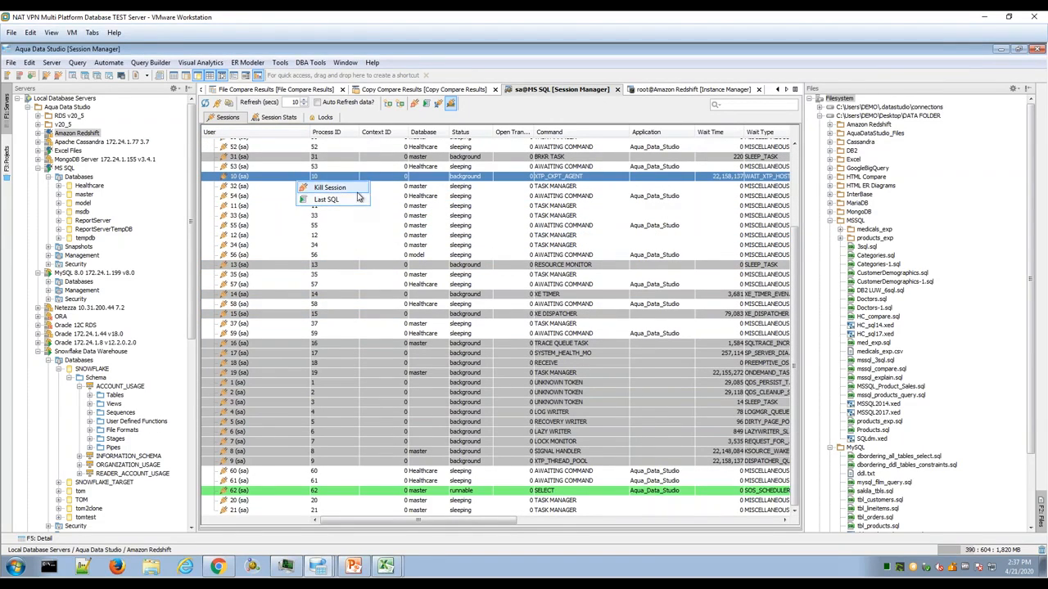
left_click(695, 92)
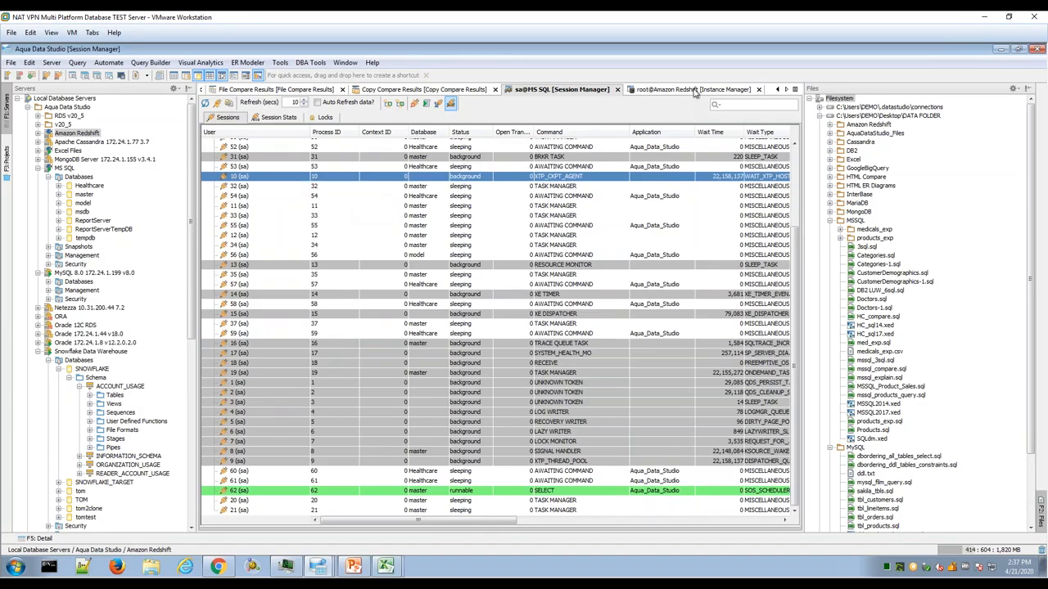
left_click(573, 90)
Step: Narrow the server tree pane and open the Storage Manager for the MySQL 8.0 server
left_click_drag(195, 296, 177, 293)
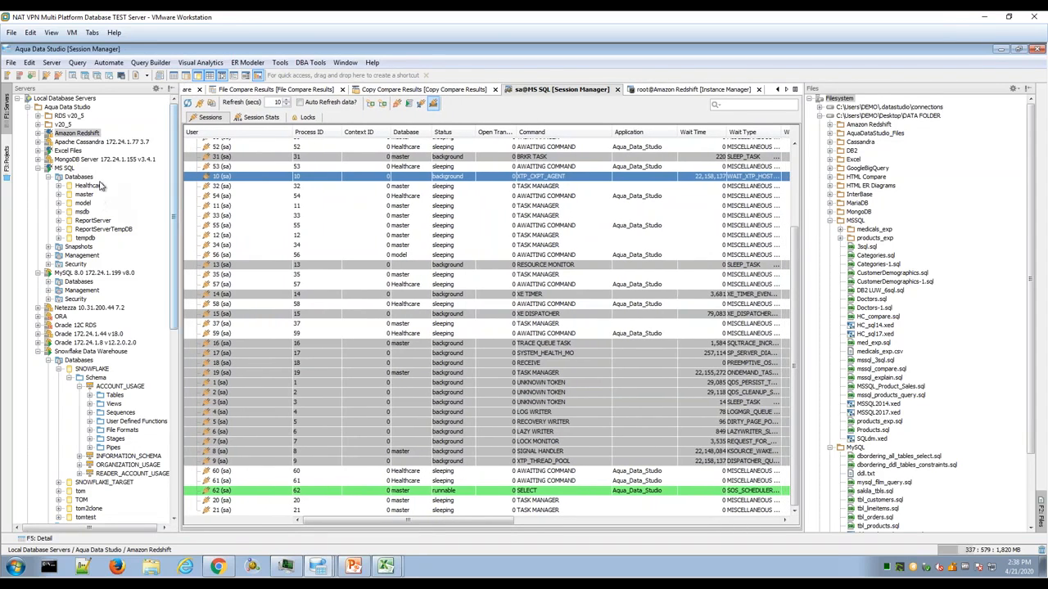
left_click(113, 278)
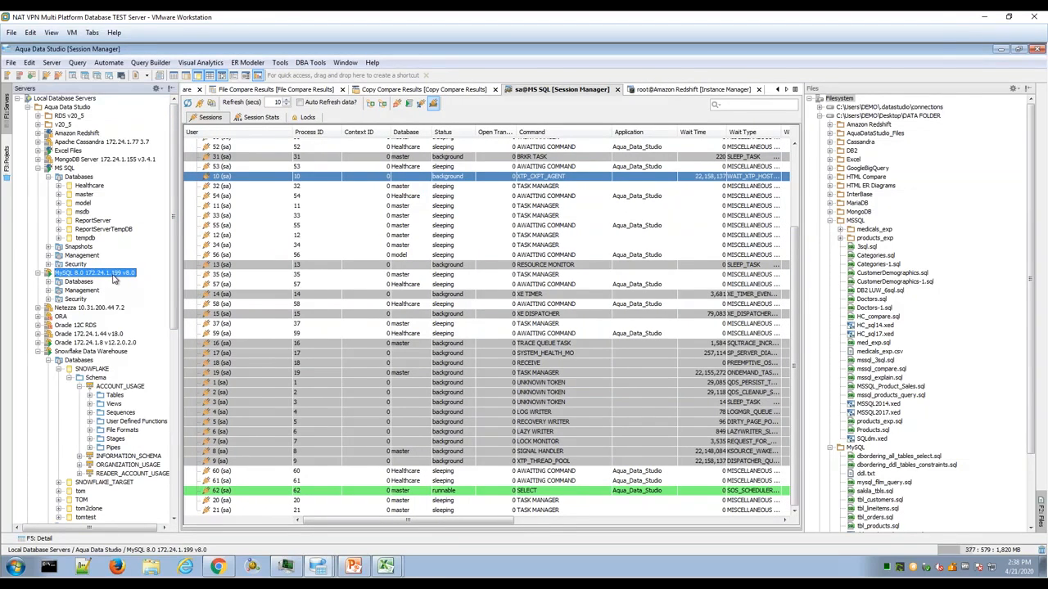
right_click(113, 278)
mouse_move(201, 410)
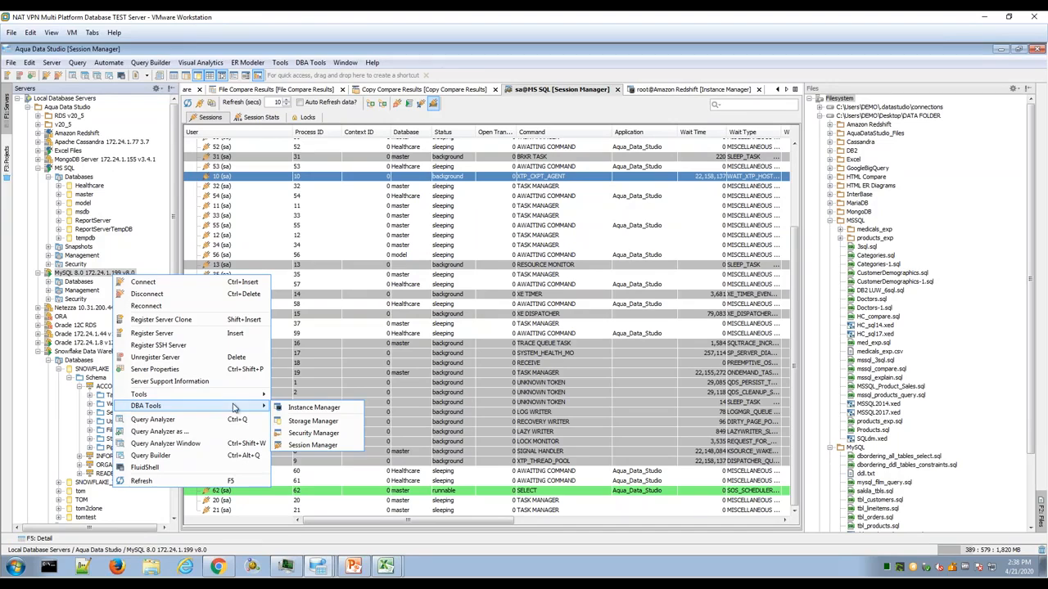
left_click(334, 422)
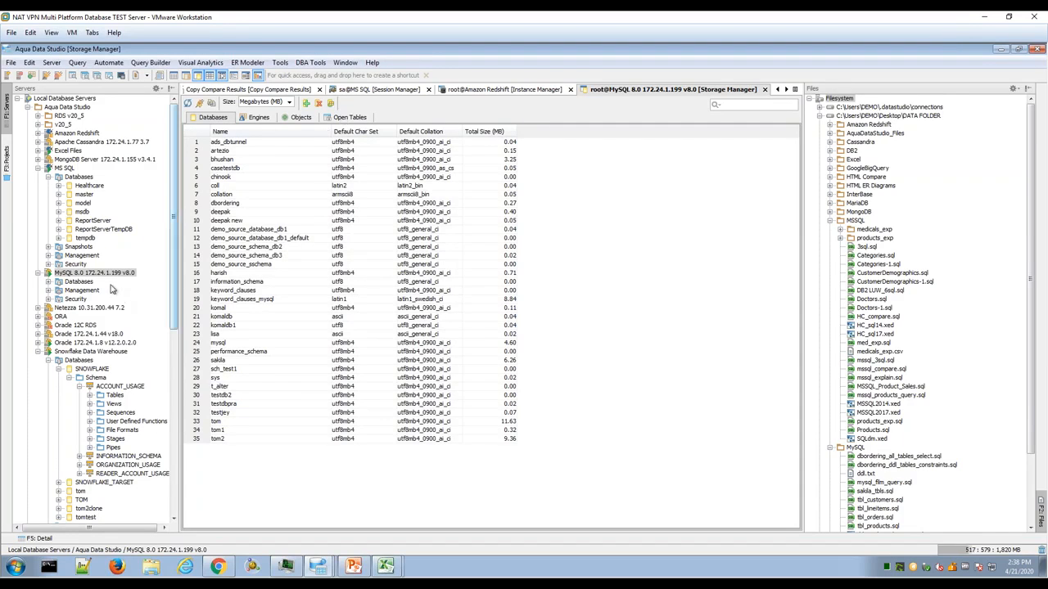
Step: Open the Storage Manager for the MS SQL server from its Healthcare database
right_click(93, 188)
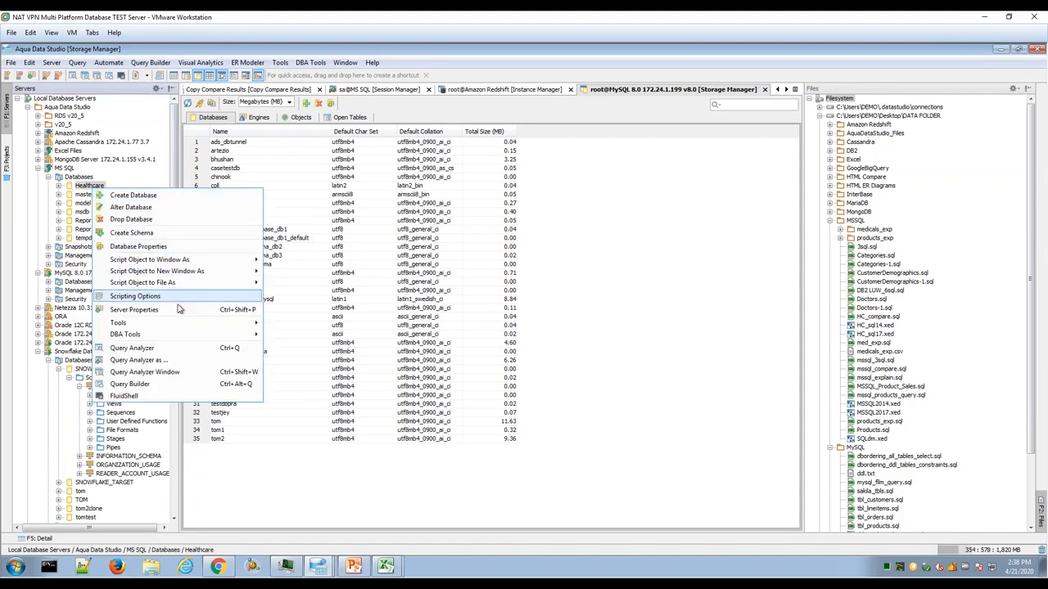
mouse_move(246, 335)
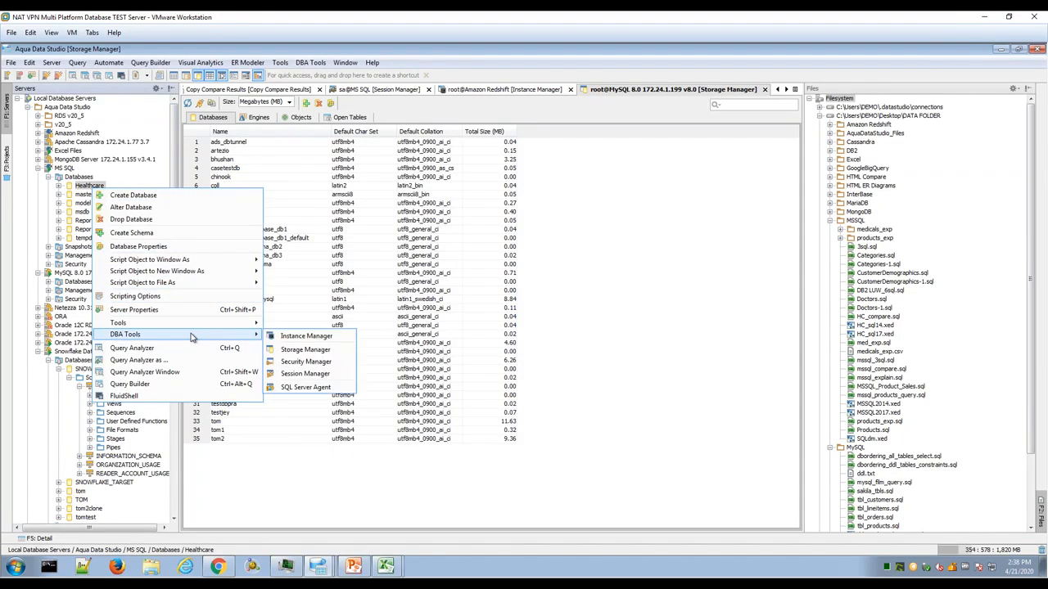
left_click(305, 350)
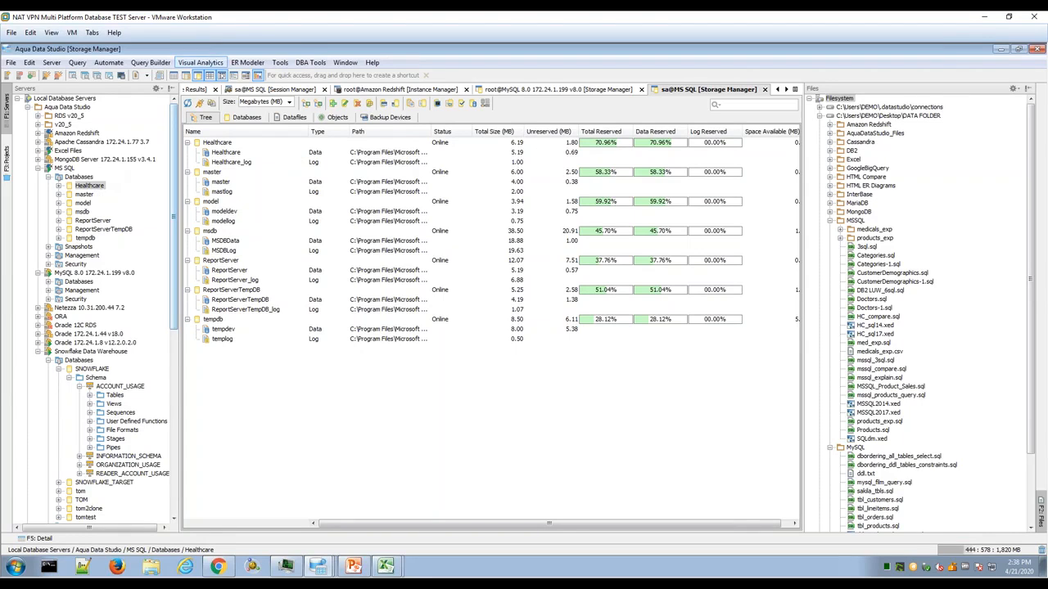
Step: Review the database platforms covered by the DBA tools, then widen the server tree and collapse the MS SQL server's Databases folder
left_click(311, 63)
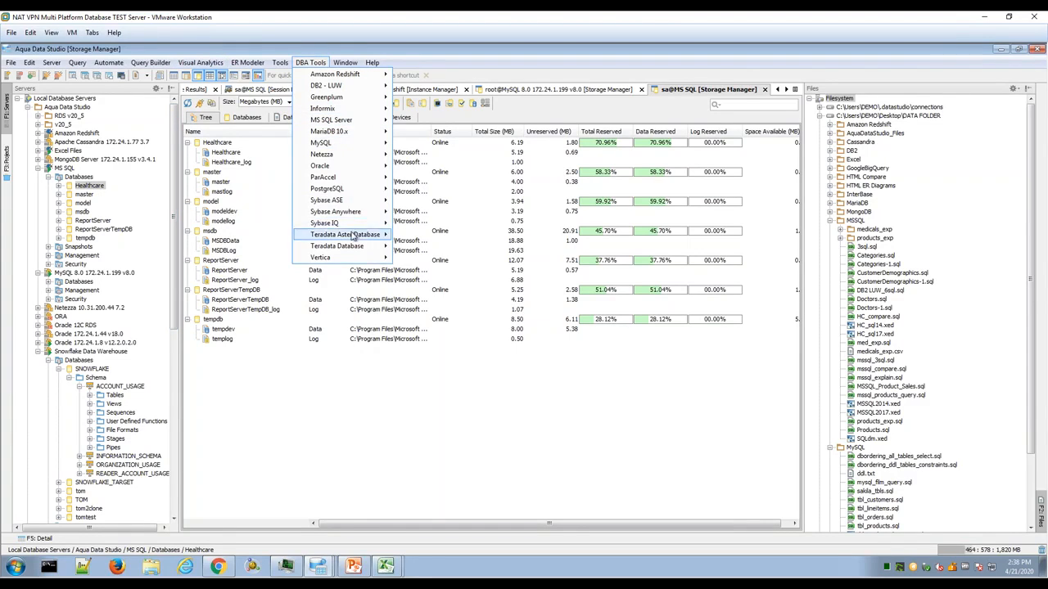
mouse_move(361, 257)
left_click(569, 112)
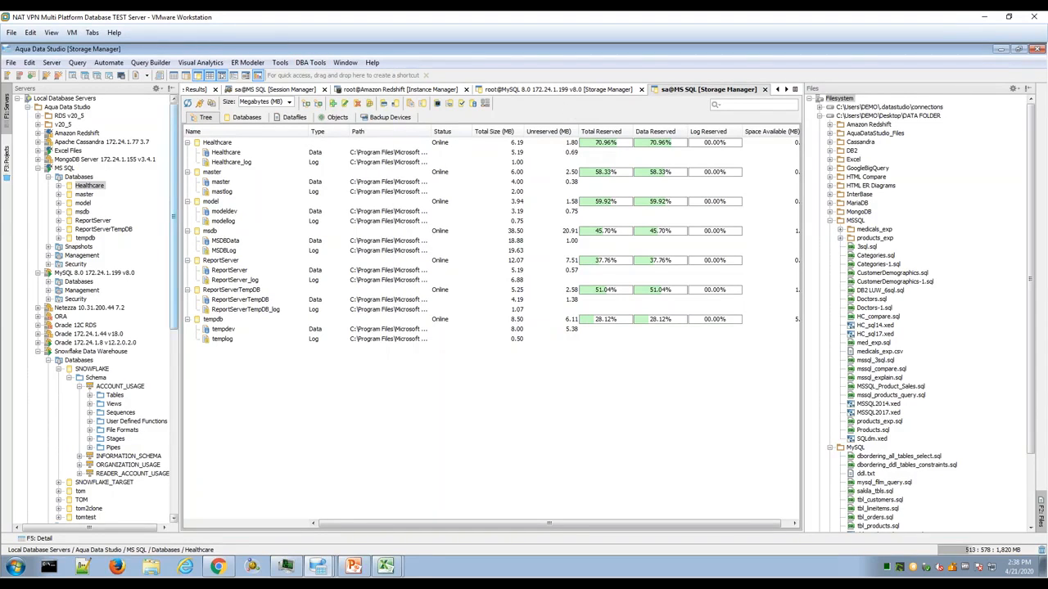
left_click_drag(177, 221, 203, 221)
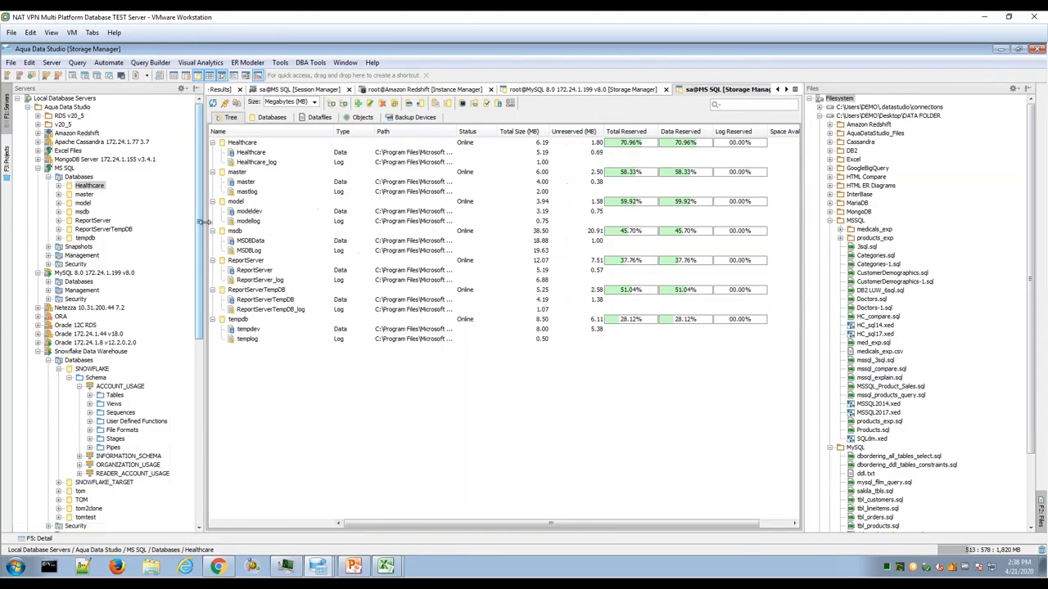
left_click(49, 177)
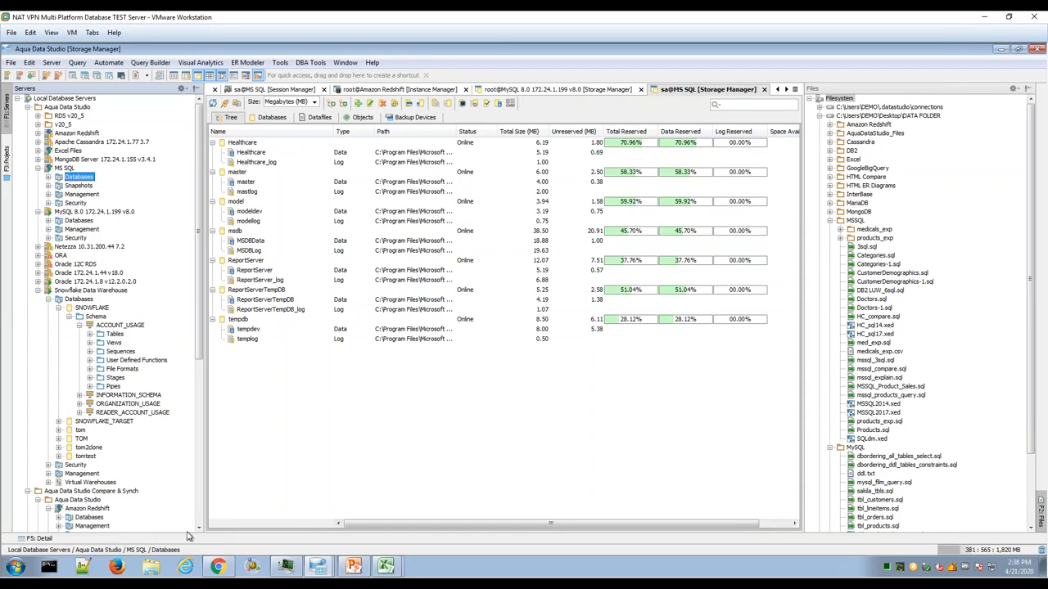
Step: Switch to Chrome and show the Aquafold home page, moving the browser window clear of its original spot
mouse_move(217, 566)
left_click(223, 546)
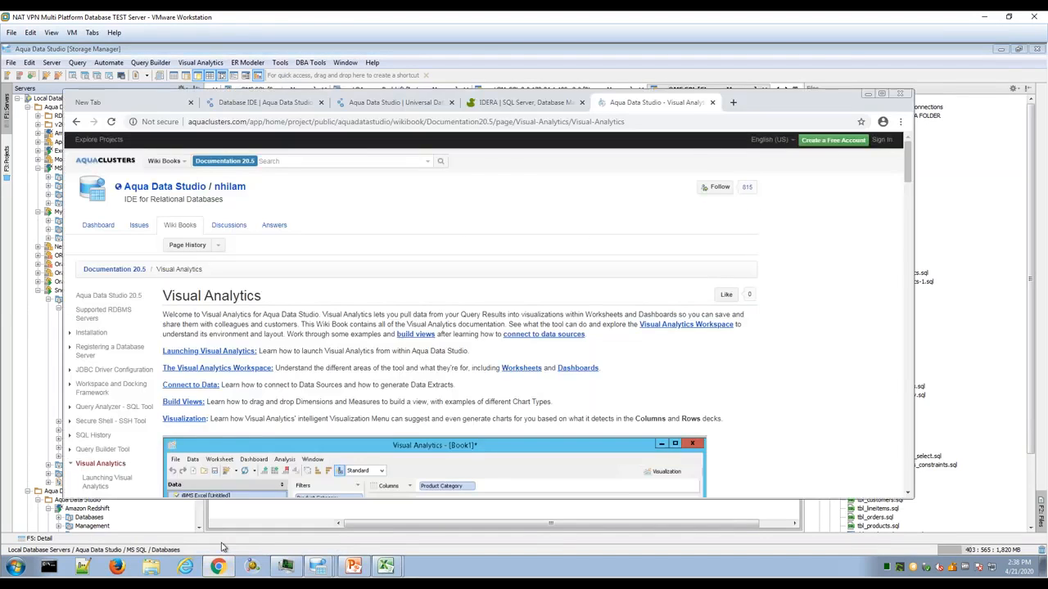
left_click(288, 103)
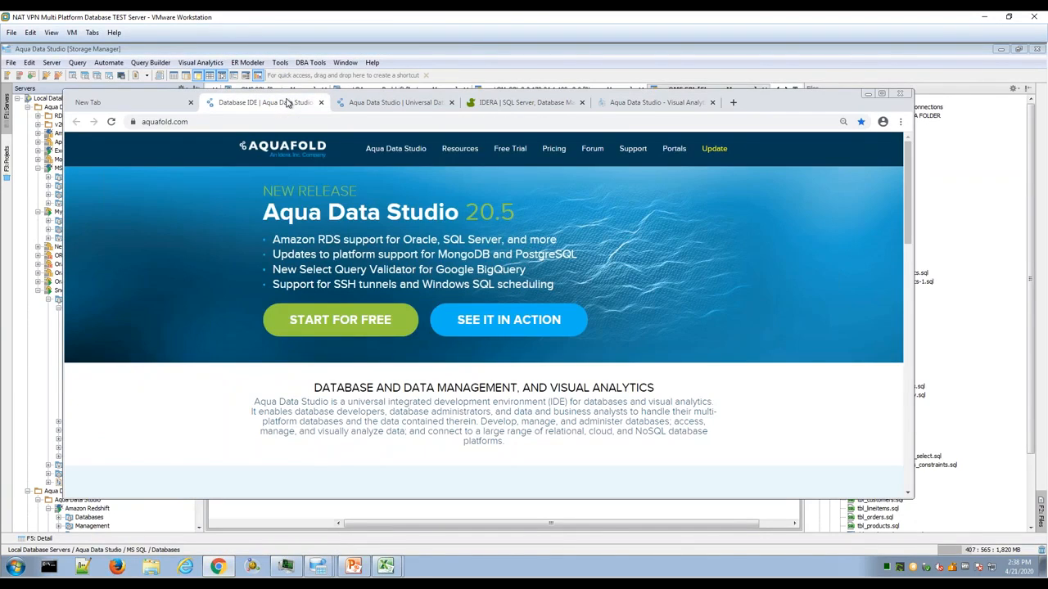
left_click_drag(770, 105, 830, 162)
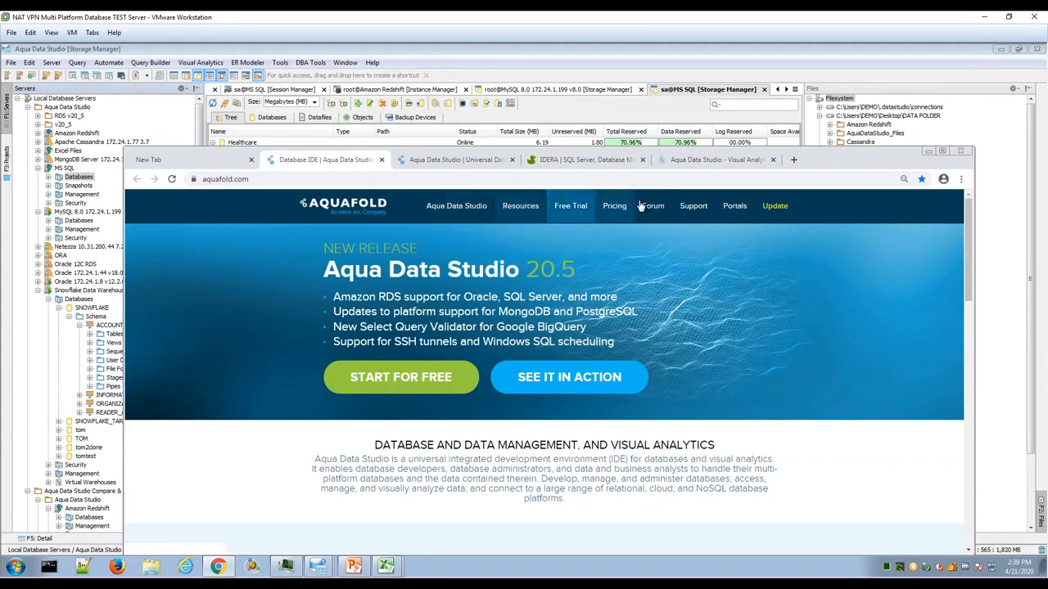
Step: Open Aquafold's Resources page in a new browser tab, look through the Resource Center, and return to the home page
right_click(517, 210)
left_click(544, 217)
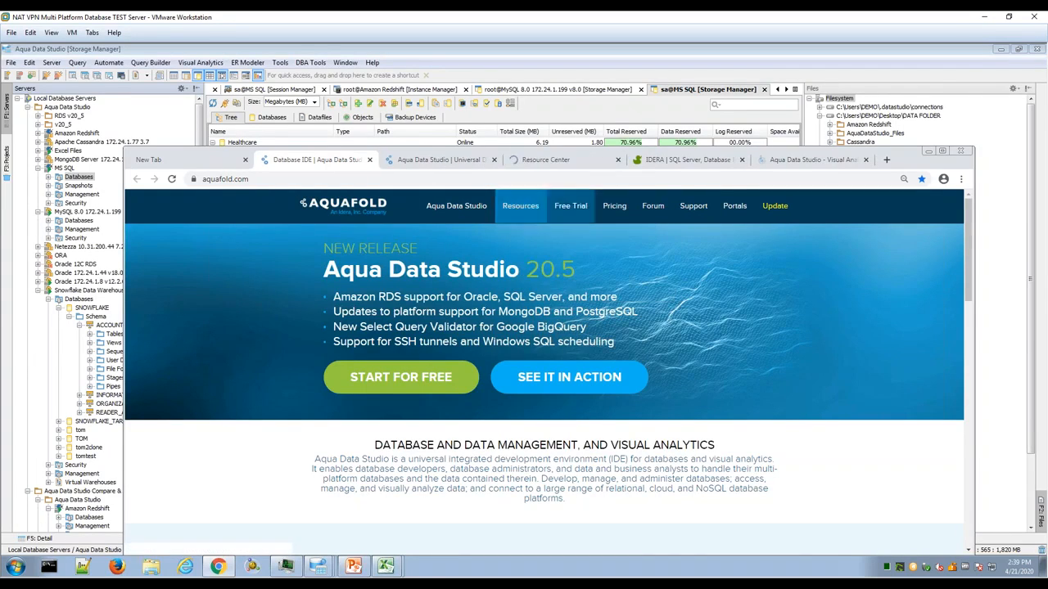
left_click(550, 163)
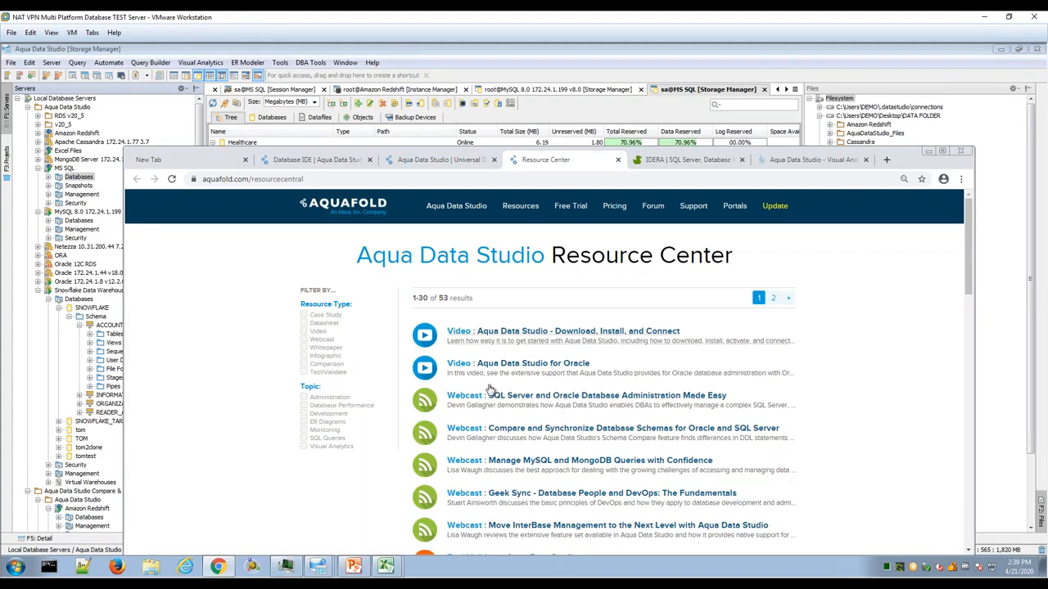
scroll(631, 390, "down", 3)
scroll(632, 389, "up", 3)
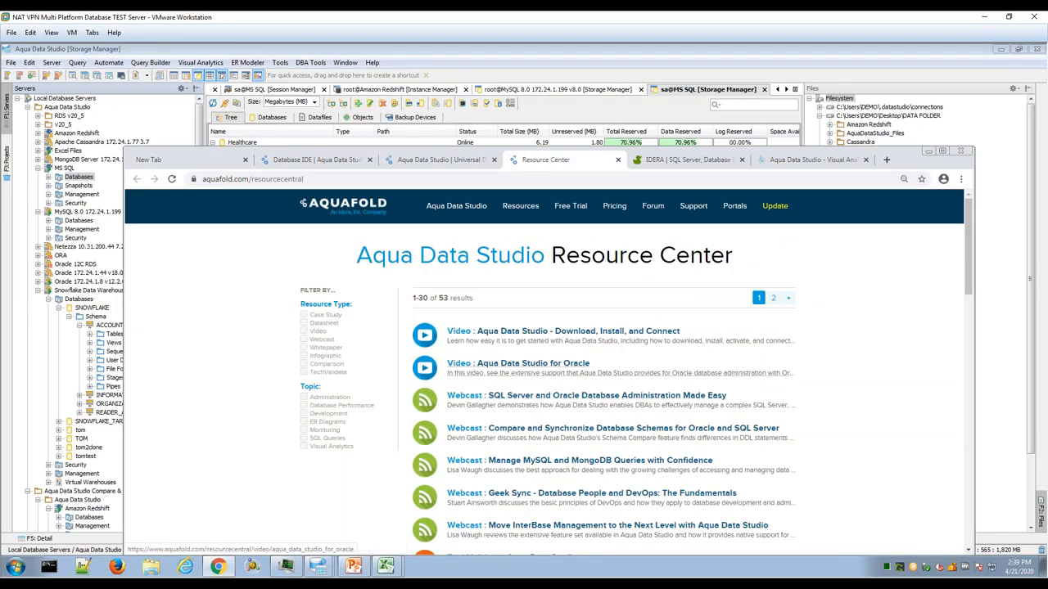
left_click_drag(910, 159, 834, 99)
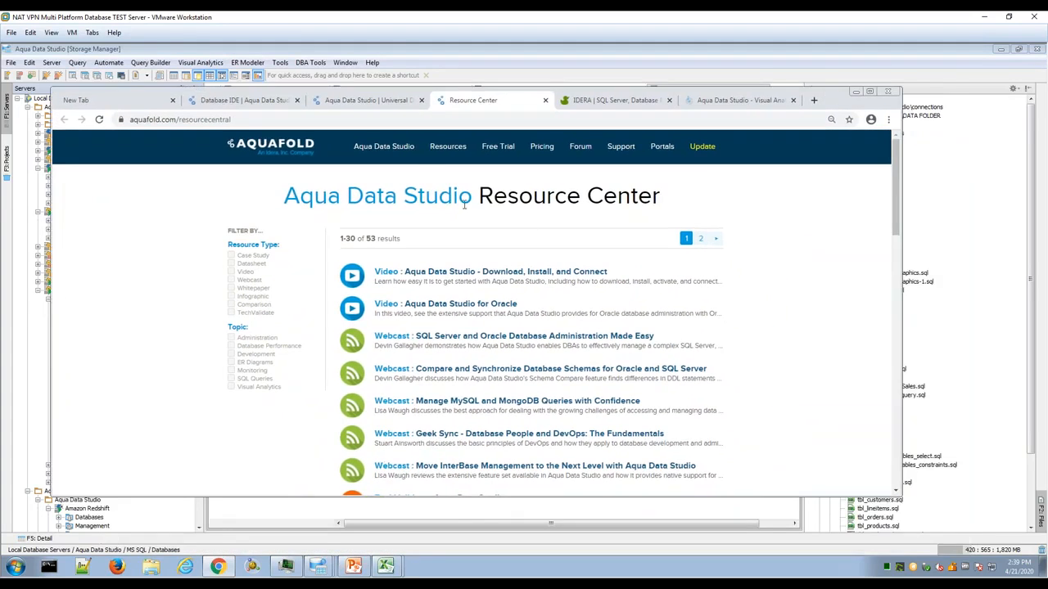
left_click(240, 103)
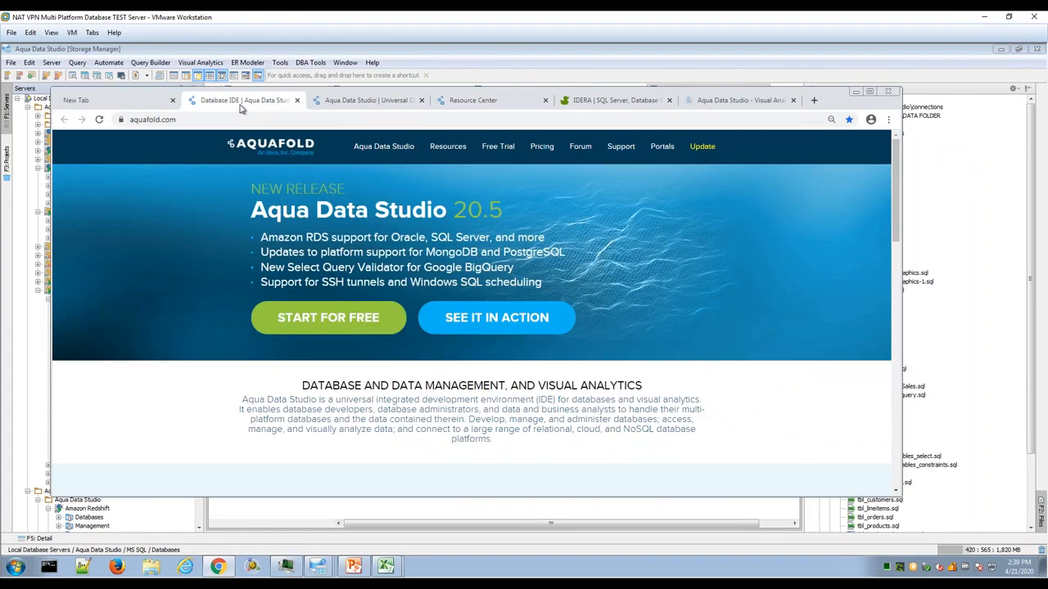